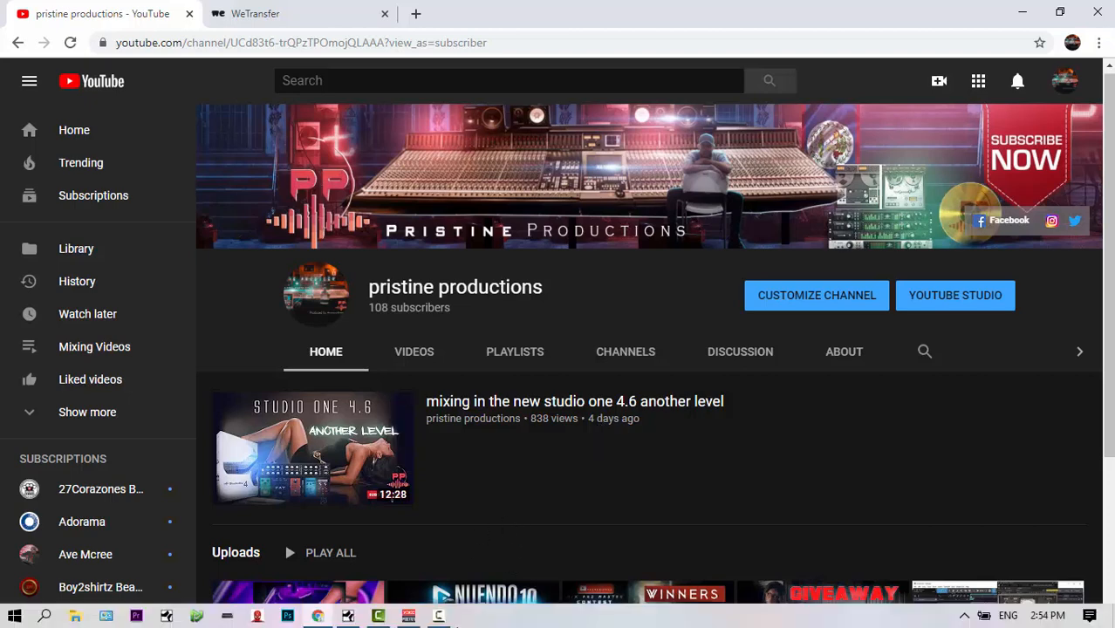
# Switch to Studio One and look through the start page's songs, projects and recent files lists.
pyautogui.moveTo(349, 620)
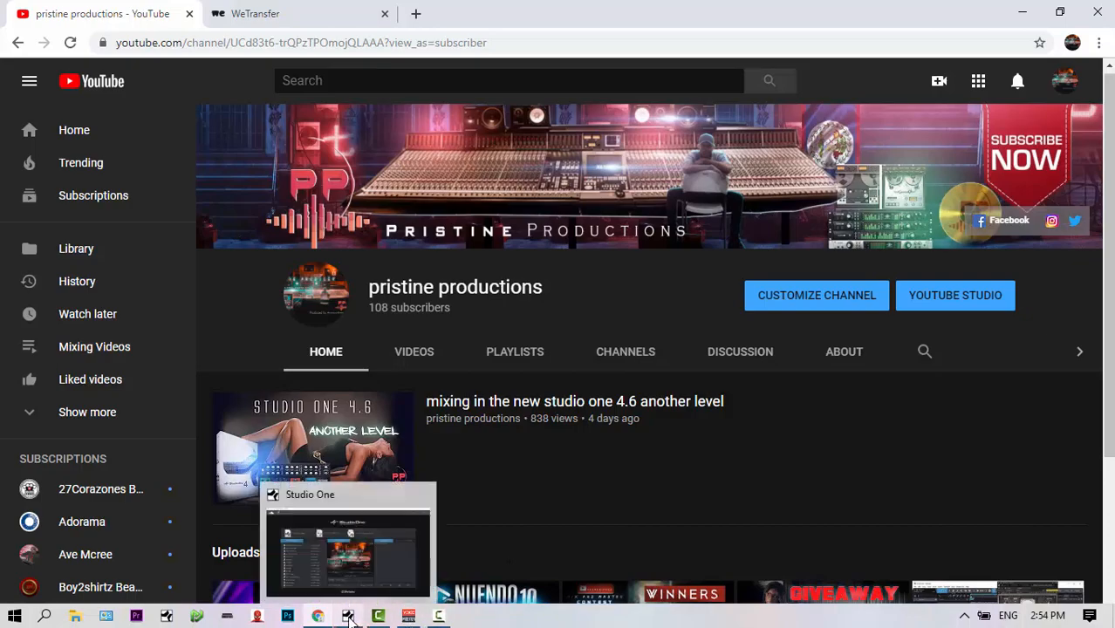
pyautogui.click(366, 560)
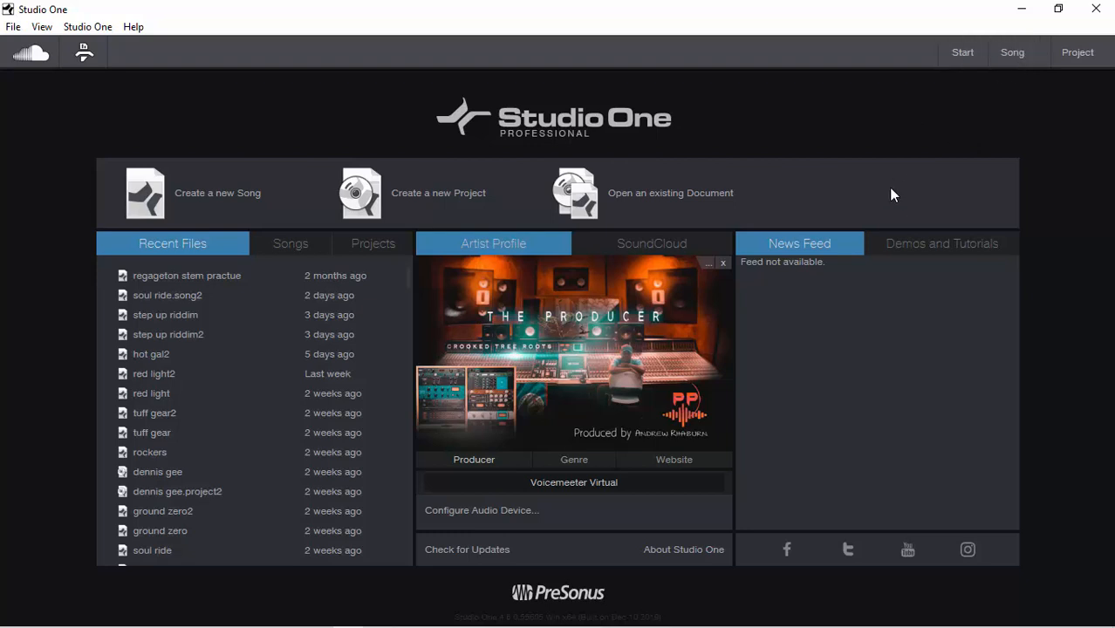
pyautogui.click(924, 245)
pyautogui.click(794, 253)
pyautogui.moveTo(408, 281); pyautogui.dragTo(384, 253)
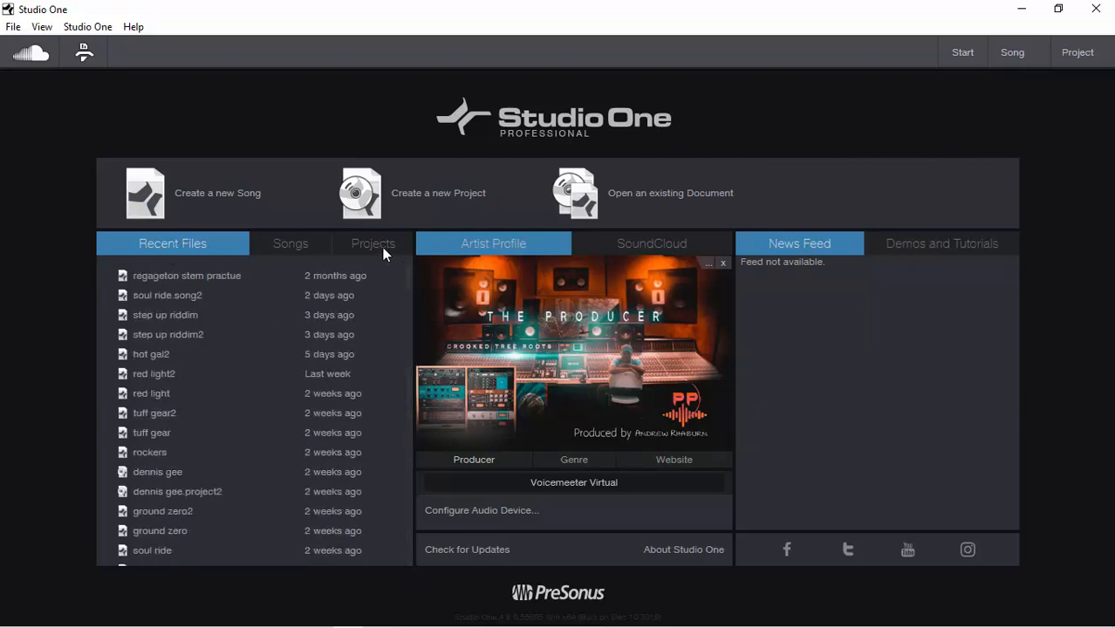
pyautogui.click(289, 246)
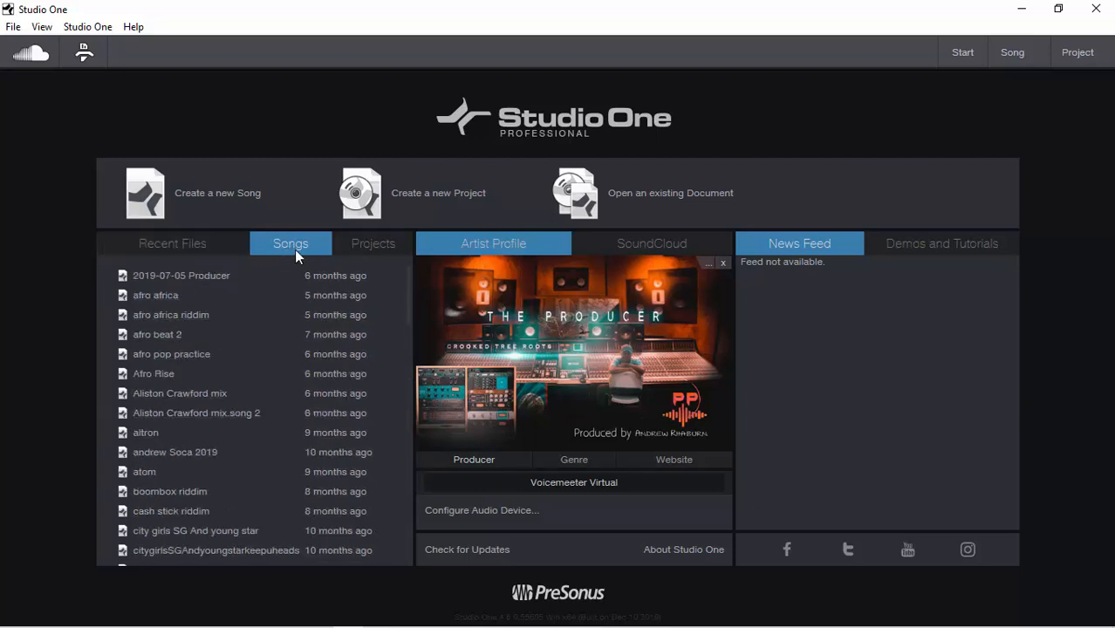
pyautogui.click(370, 244)
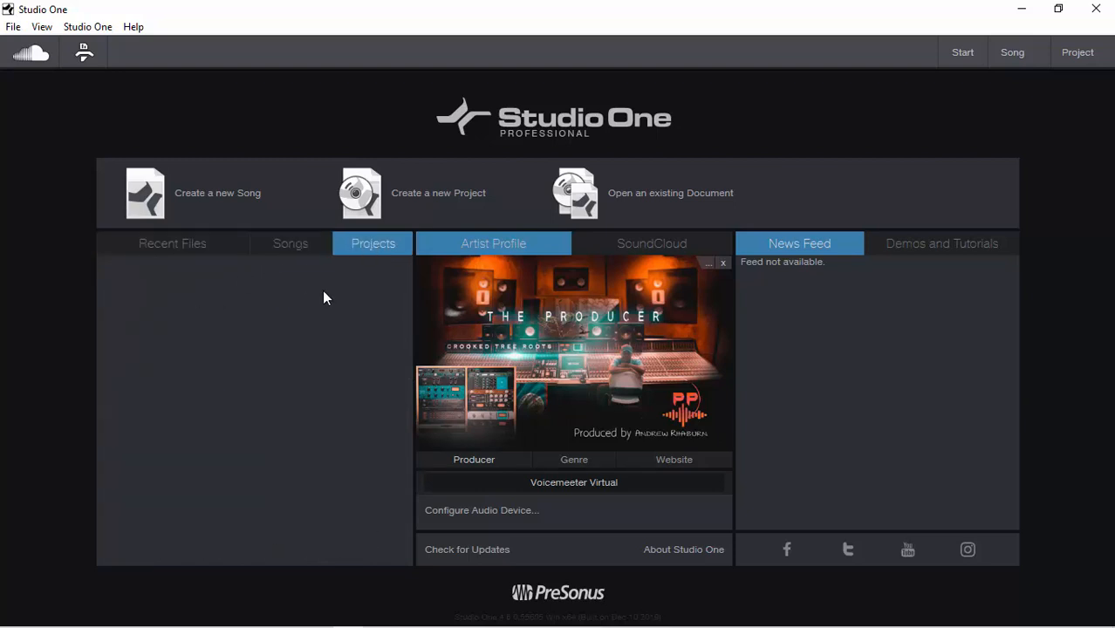
pyautogui.click(151, 244)
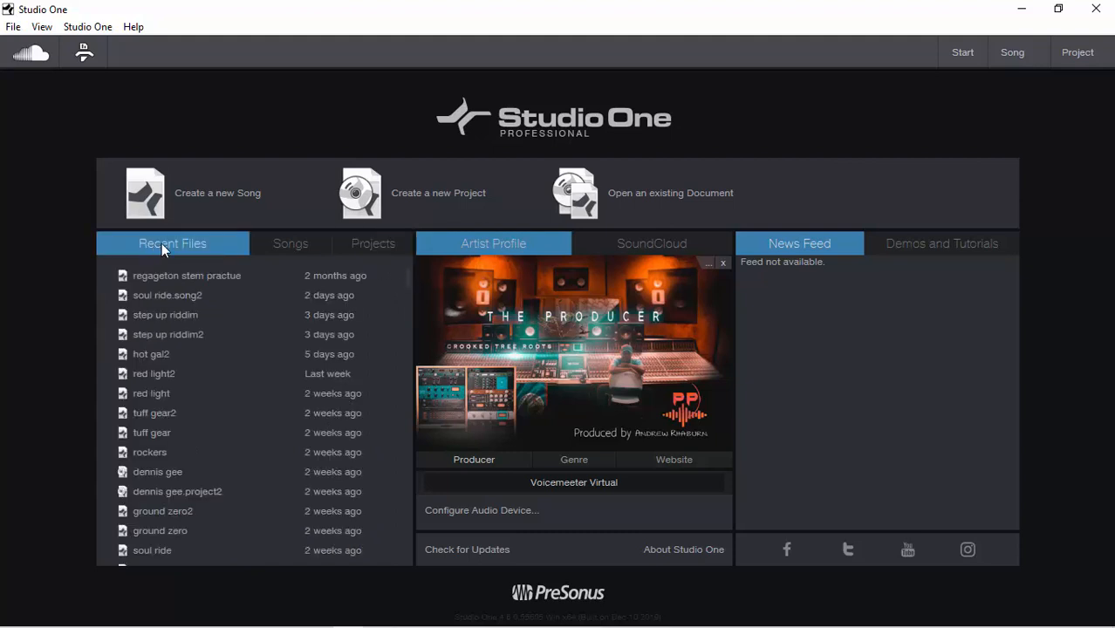
# Start a new song and browse the style templates, including Band Recording, Mixed Arrange, Piano Ballad and Singer/Songwriter.
pyautogui.click(229, 197)
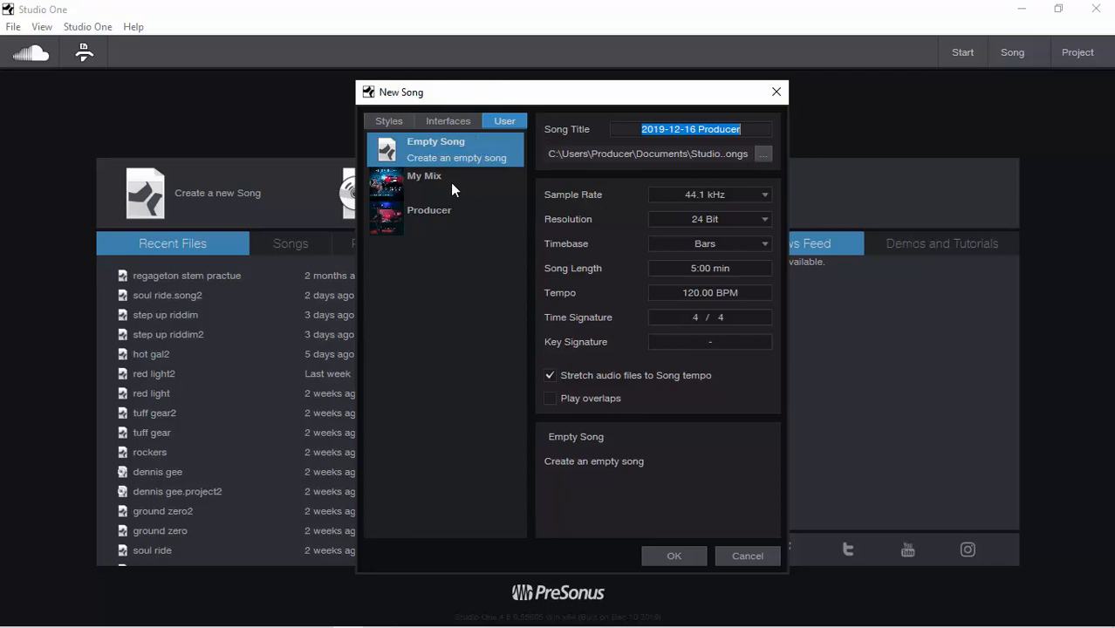
pyautogui.click(390, 121)
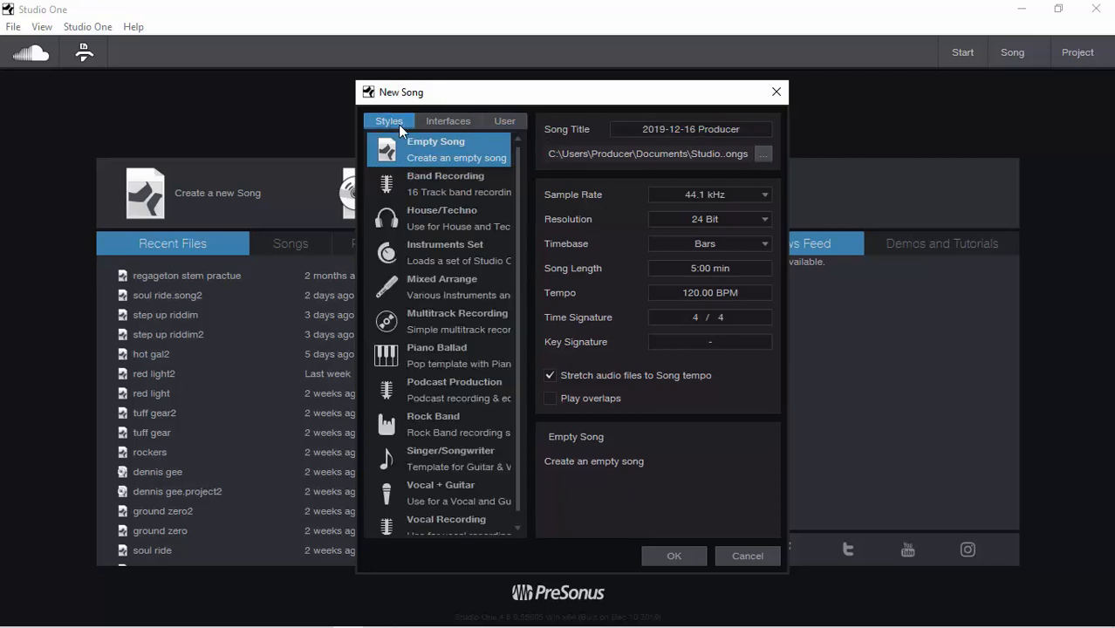
pyautogui.click(451, 191)
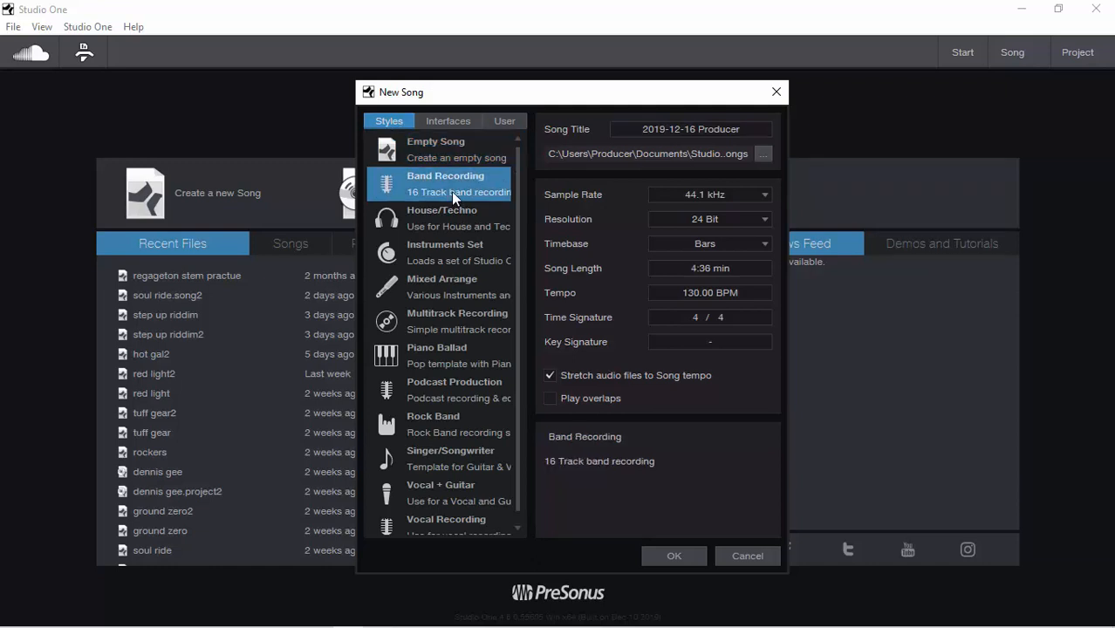
pyautogui.click(462, 222)
pyautogui.click(461, 288)
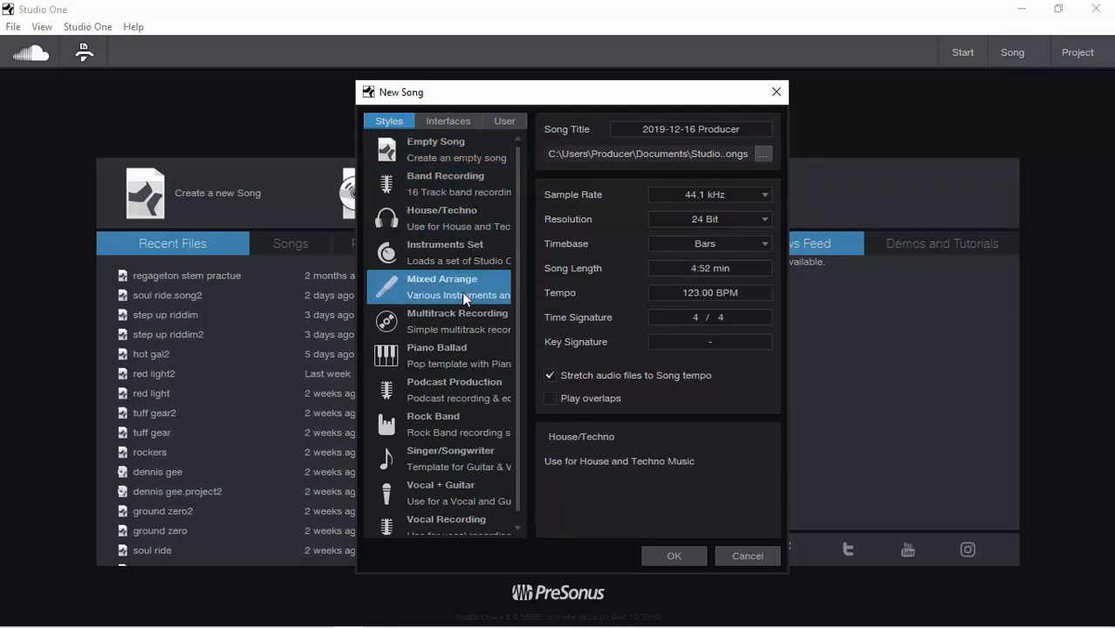
pyautogui.click(472, 318)
pyautogui.click(462, 358)
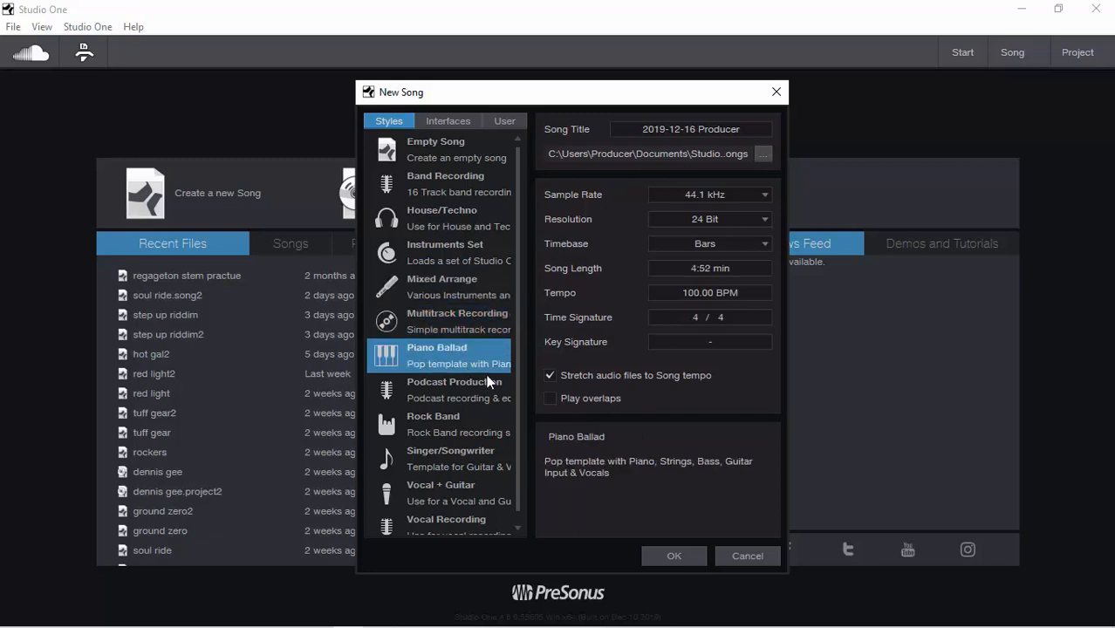
pyautogui.click(458, 422)
pyautogui.click(449, 464)
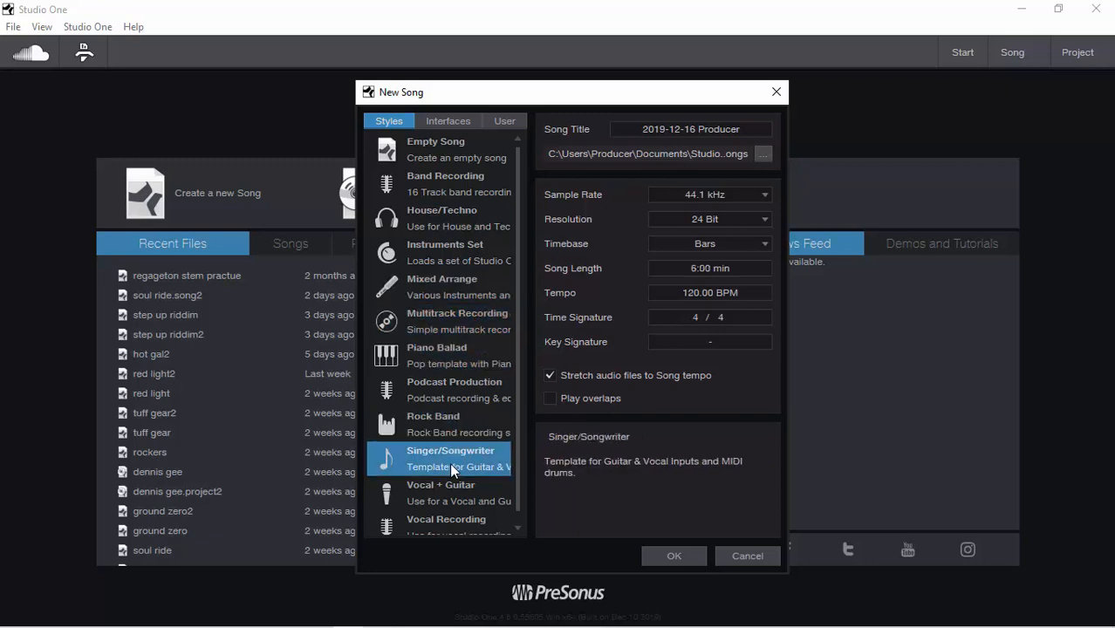
pyautogui.scroll(-1, 453, 447)
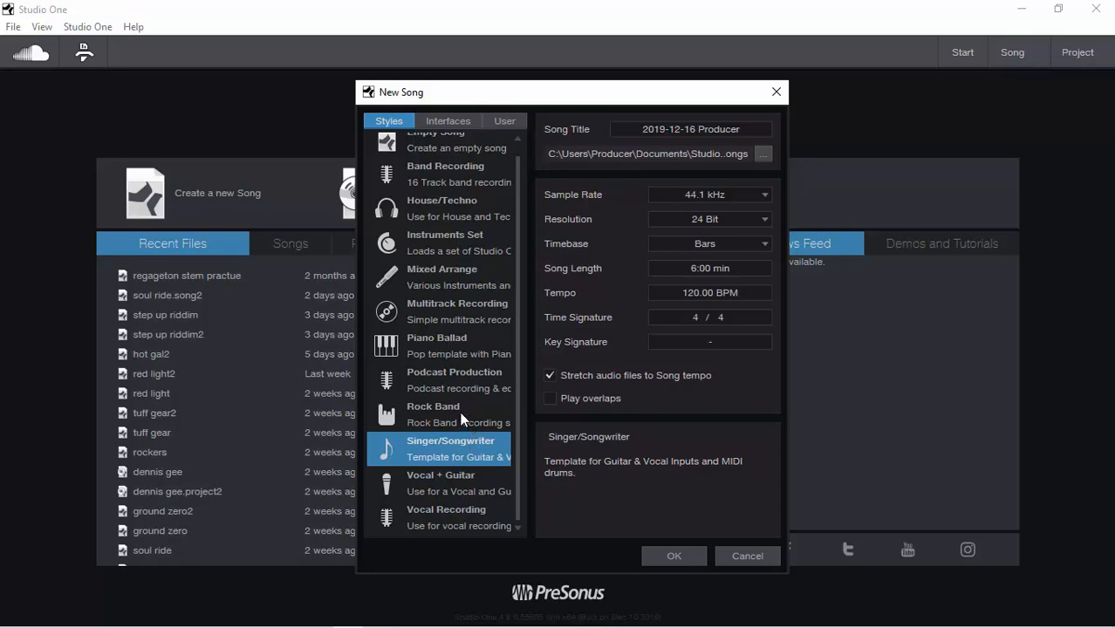
pyautogui.scroll(1, 462, 419)
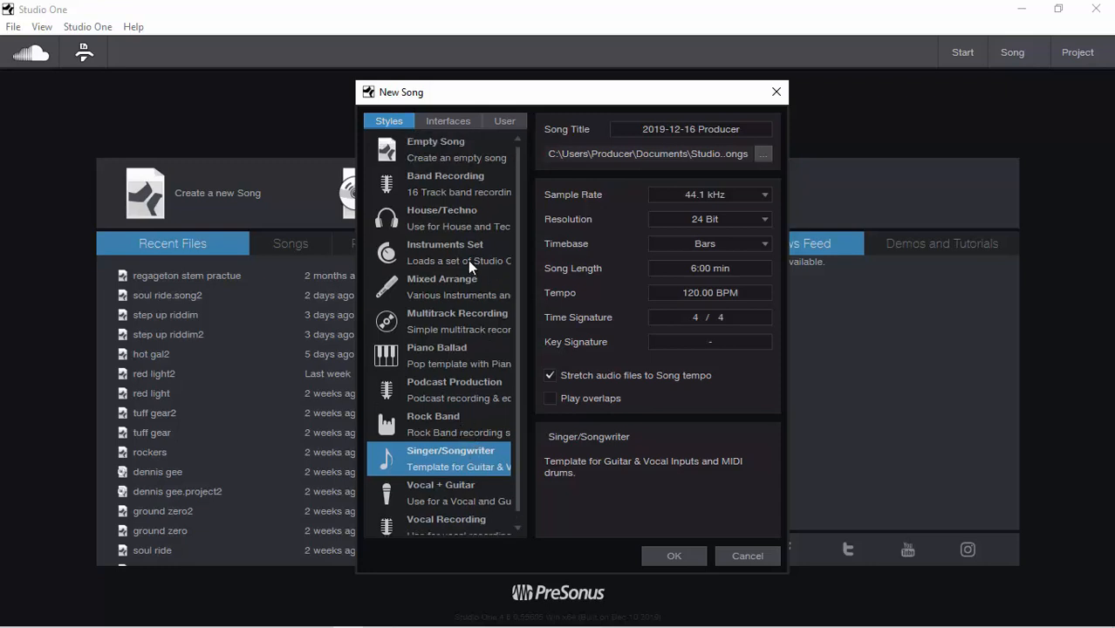
# Browse the audio interface templates for the new song, including Audiobox USB.
pyautogui.click(445, 124)
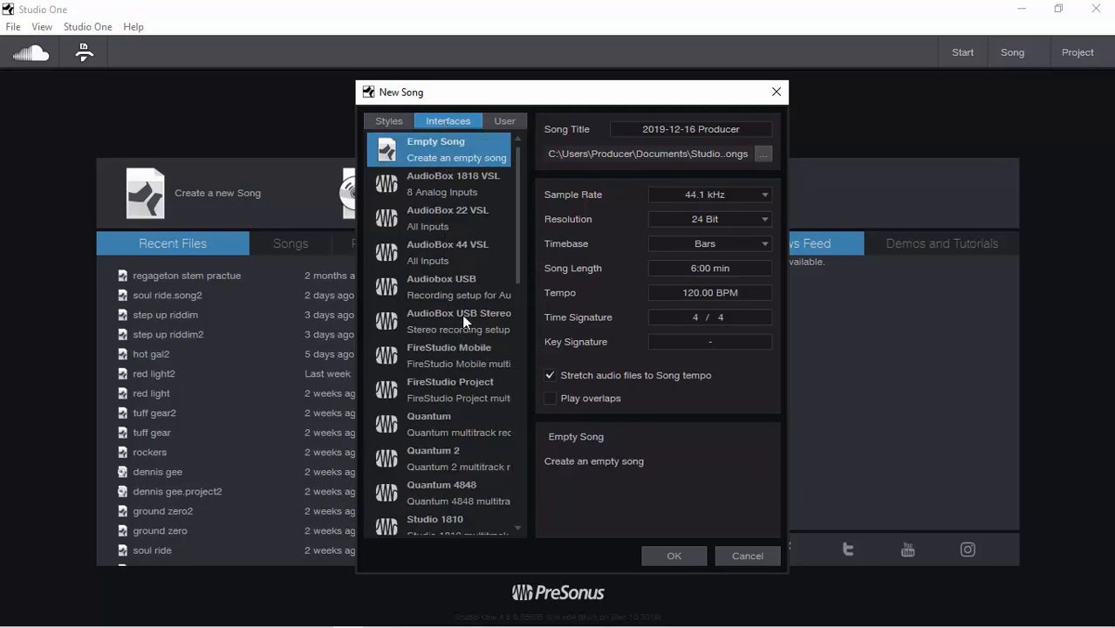
pyautogui.click(448, 283)
pyautogui.scroll(-5, 424, 383)
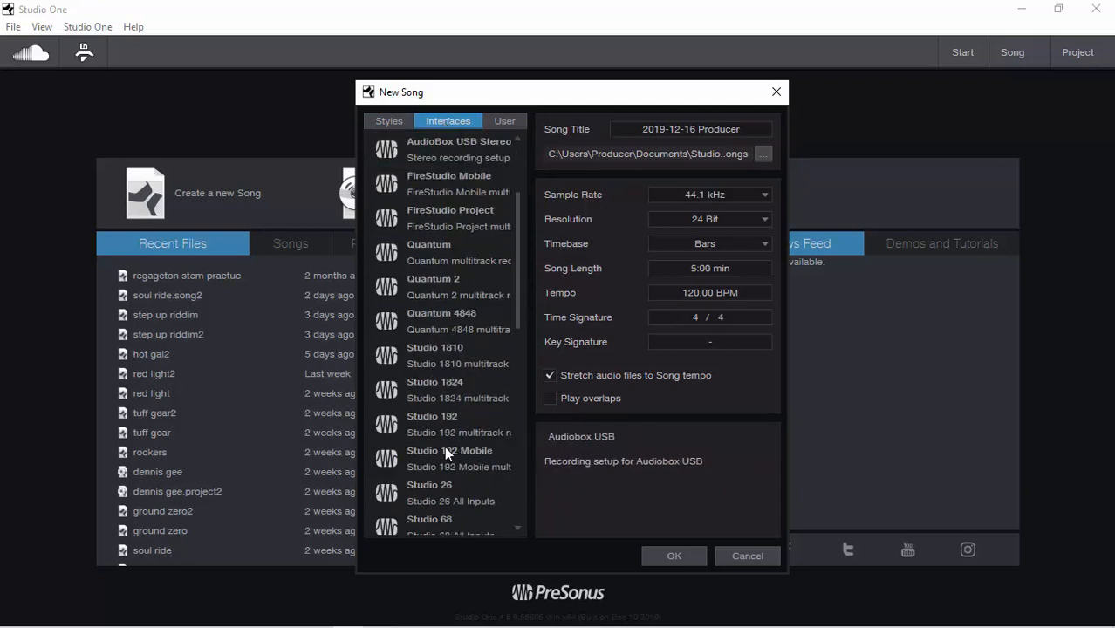
pyautogui.scroll(-15, 444, 446)
pyautogui.scroll(10, 463, 410)
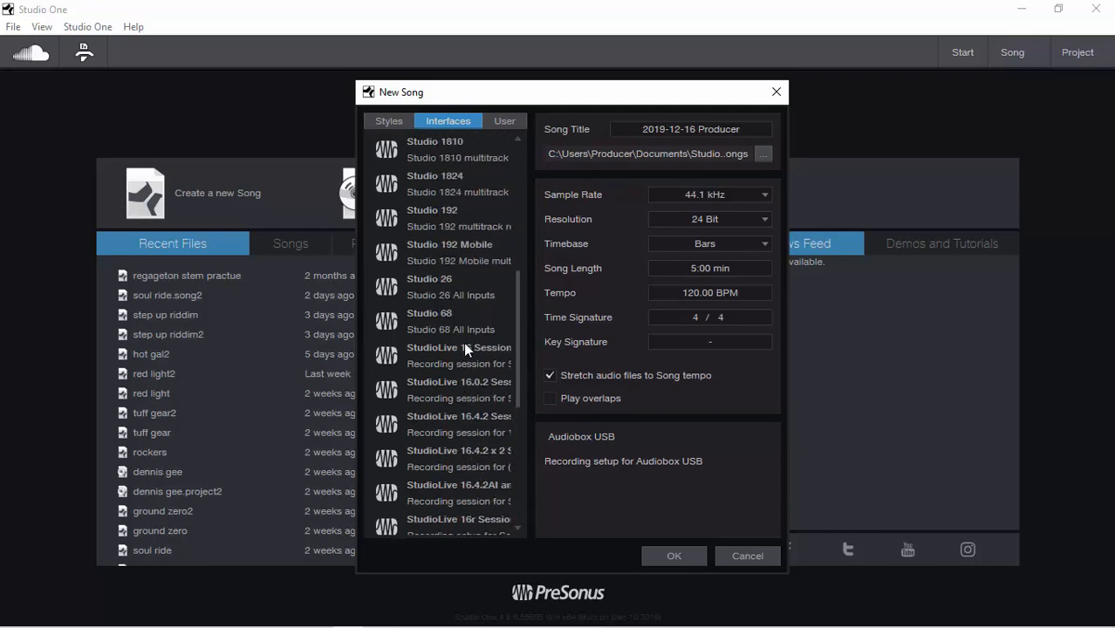
pyautogui.scroll(4, 463, 342)
# Review the user templates My Mix and Producer, and choose Empty Song for the new song.
pyautogui.click(506, 121)
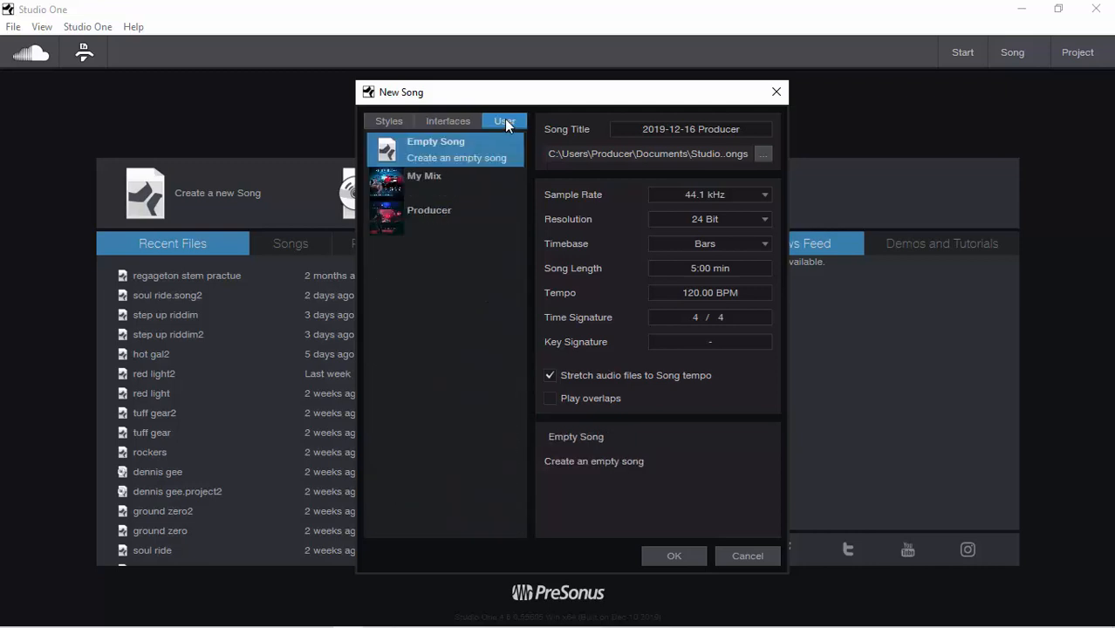
pyautogui.click(445, 194)
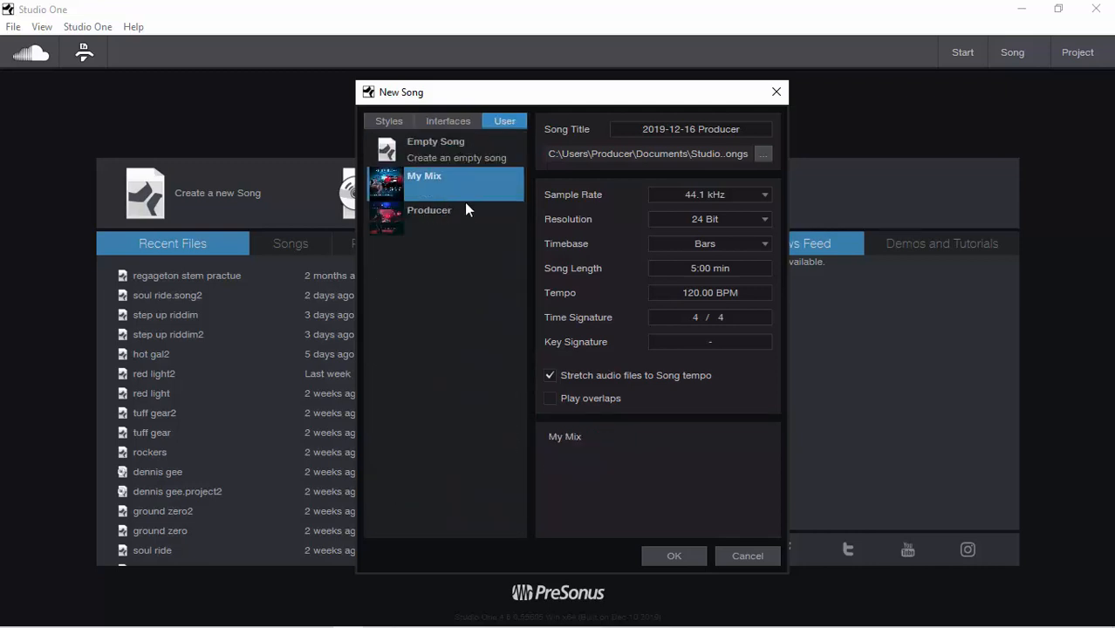
pyautogui.click(465, 217)
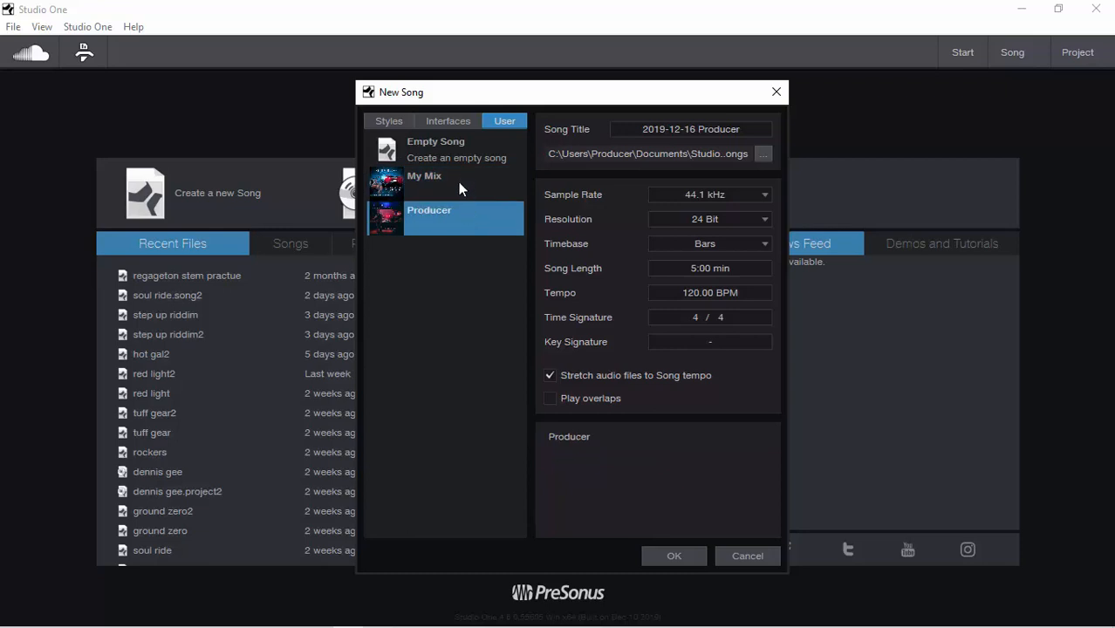
pyautogui.click(459, 187)
pyautogui.click(446, 155)
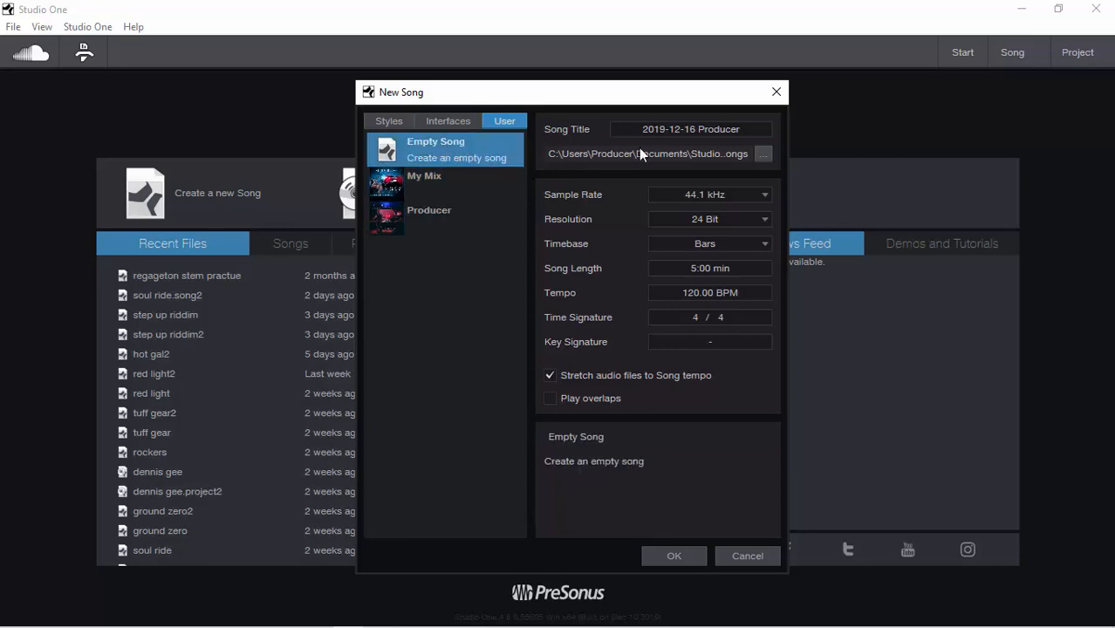
# Title the new song "start up" and choose the Pictures folder as its save location.
pyautogui.click(744, 127)
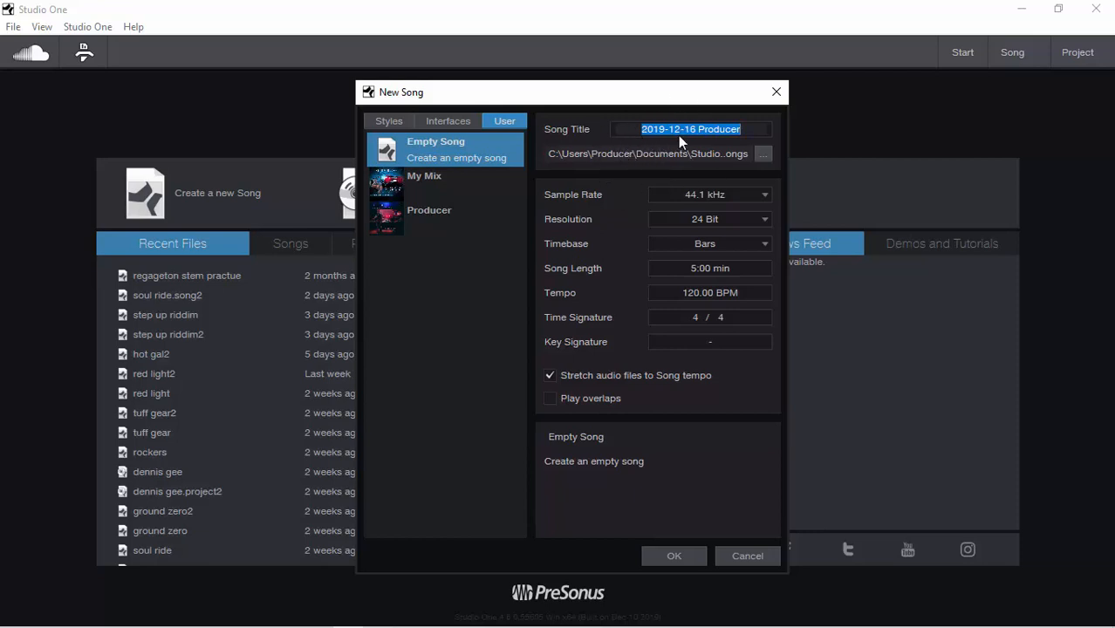
pyautogui.press('BackSpace')
pyautogui.click(764, 153)
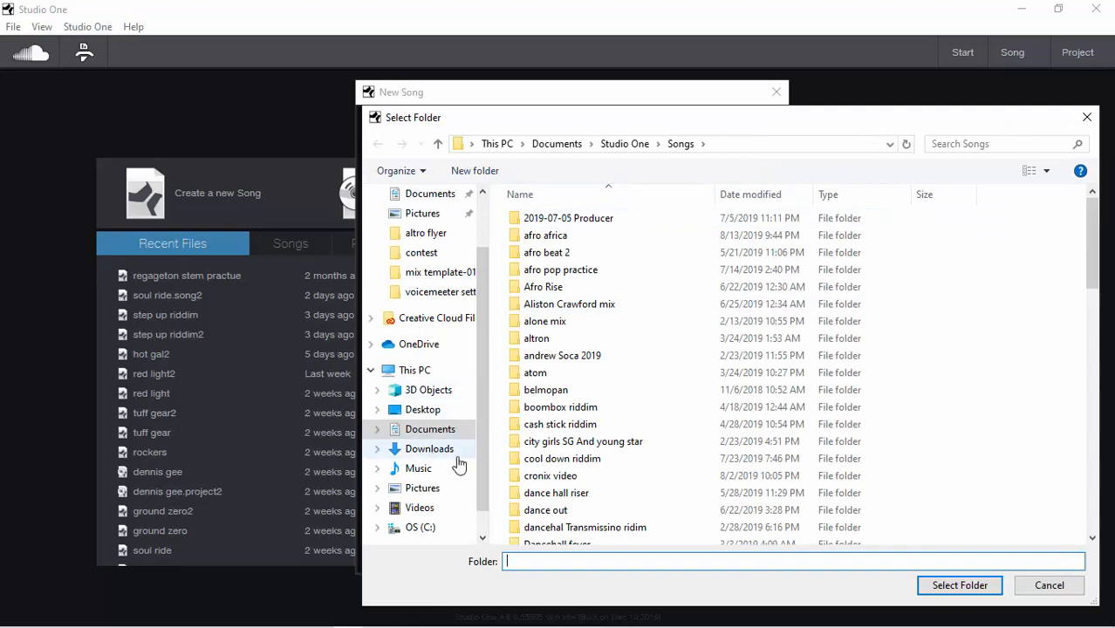
pyautogui.click(565, 407)
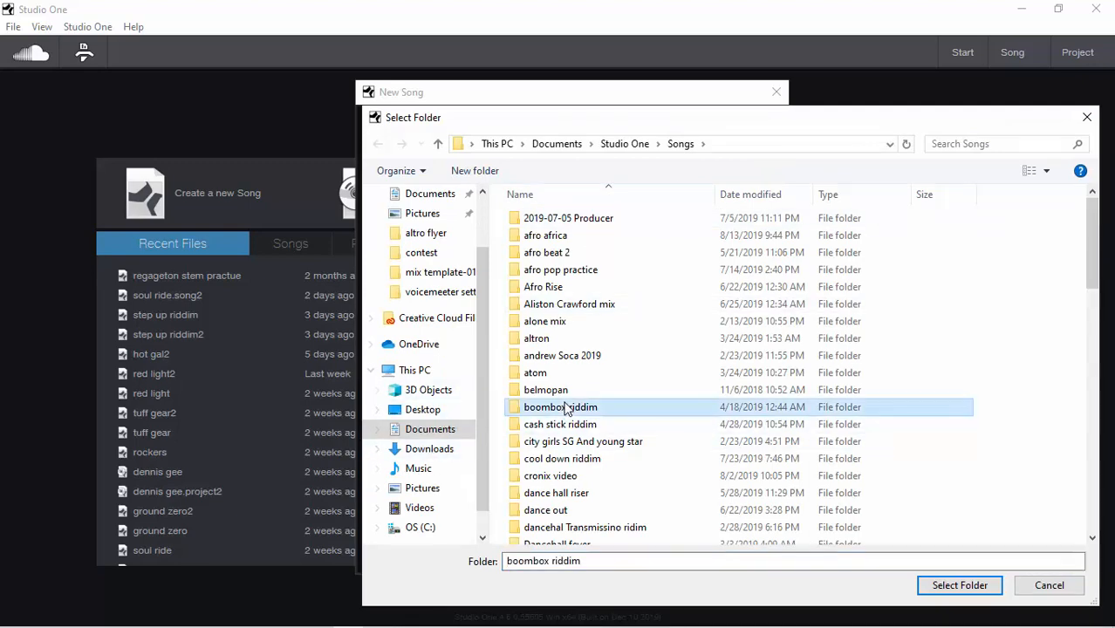
pyautogui.click(414, 488)
pyautogui.scroll(-1, 837, 367)
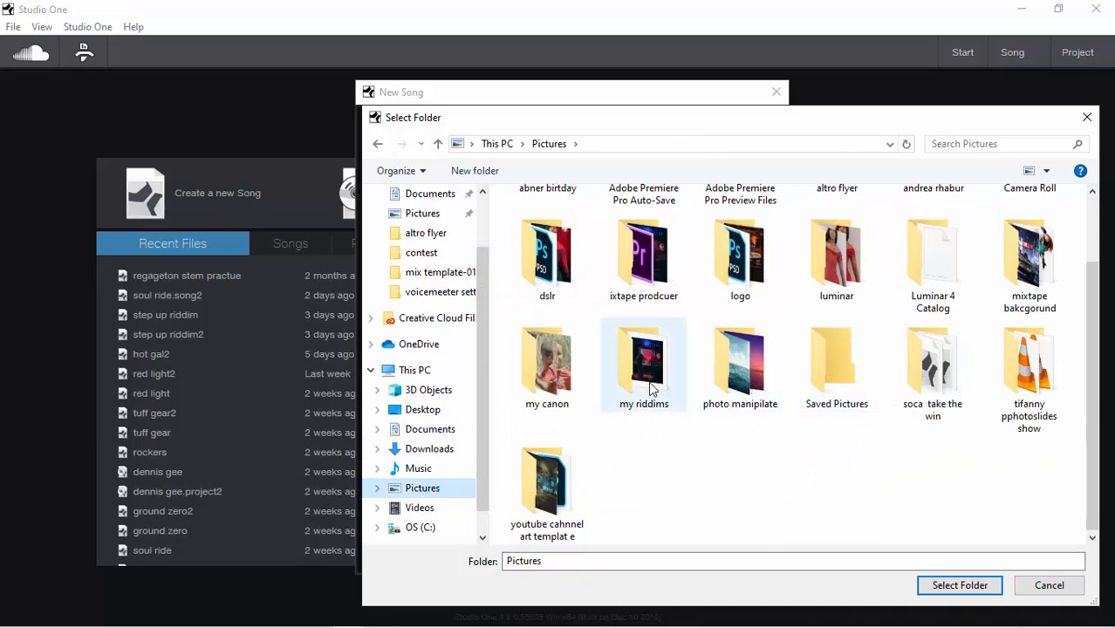
pyautogui.click(960, 585)
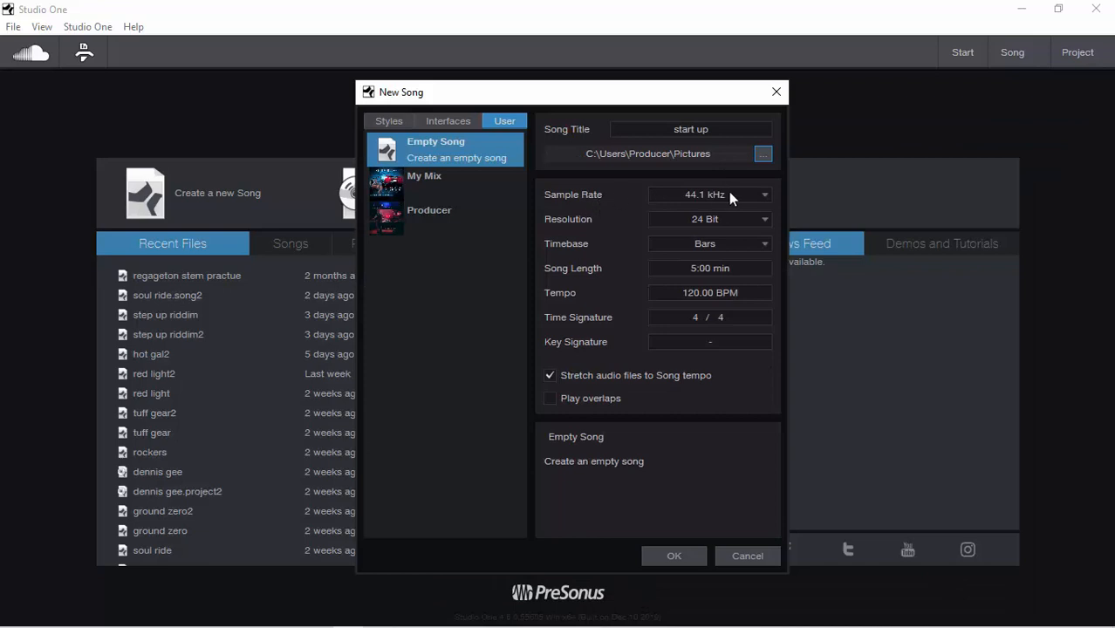
# Set the new song's sample rate to 44.1 kHz, resolution to 24 Bit and timebase to Bars.
pyautogui.click(752, 199)
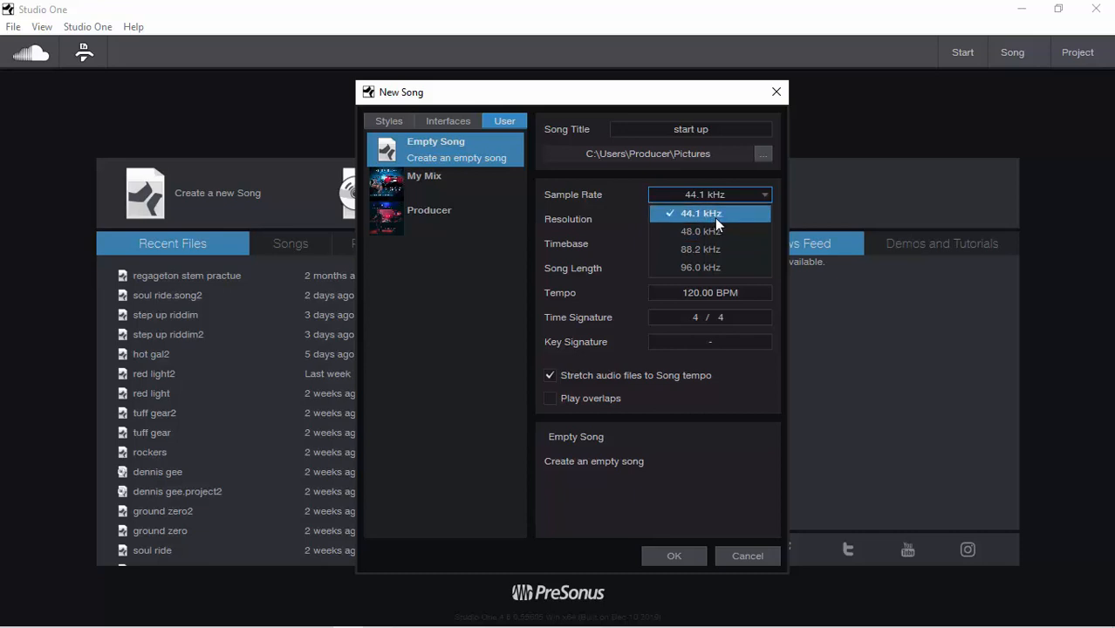
pyautogui.click(715, 216)
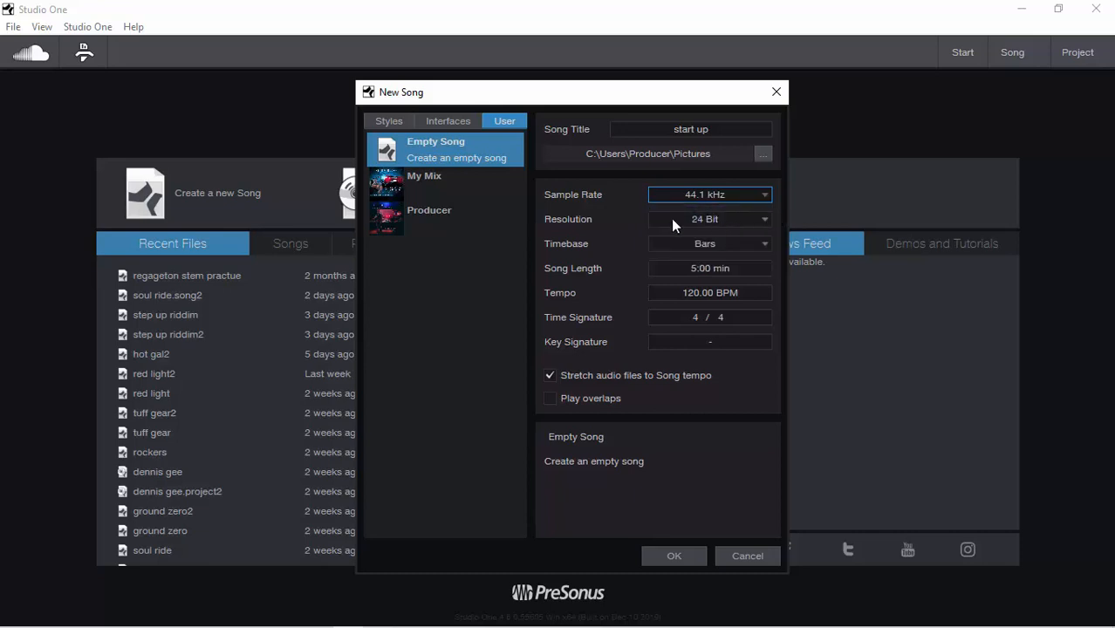
pyautogui.click(714, 220)
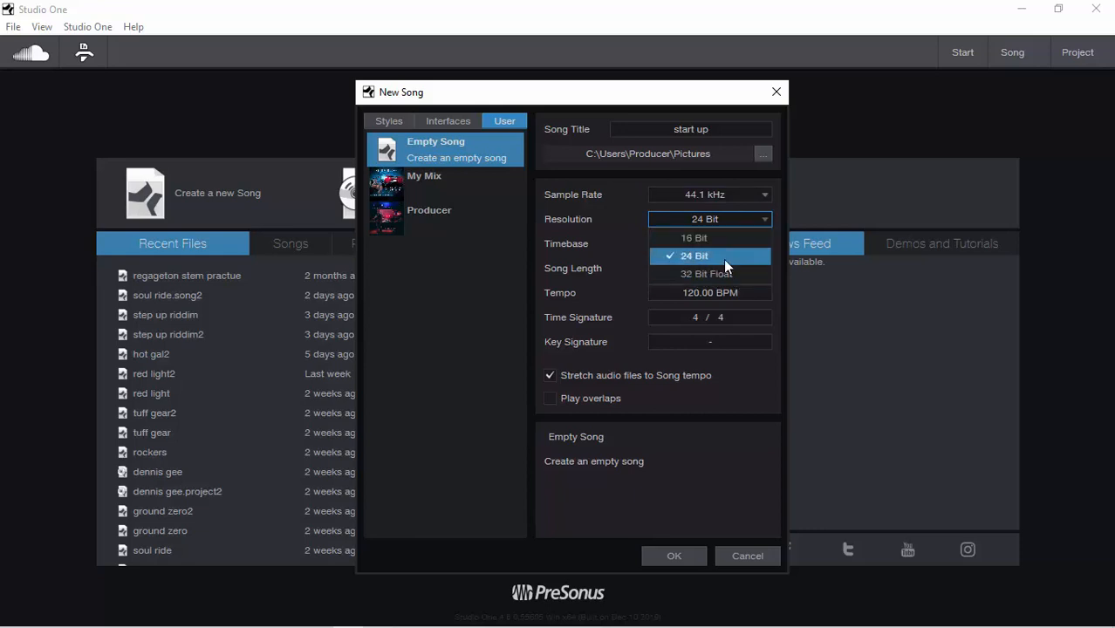
pyautogui.click(732, 256)
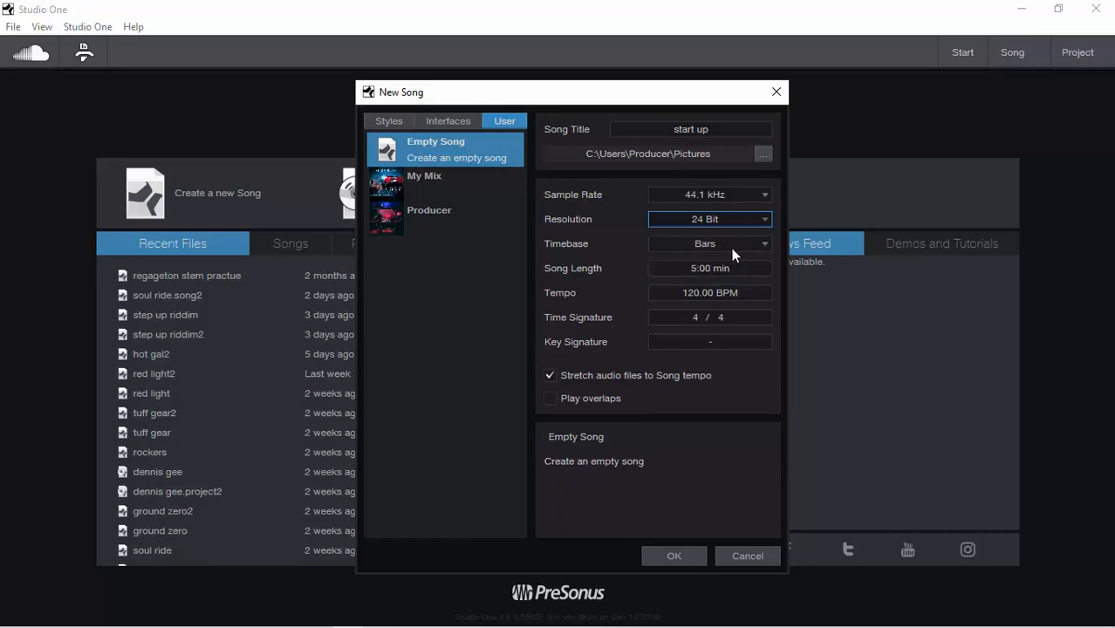
pyautogui.click(731, 248)
pyautogui.click(705, 300)
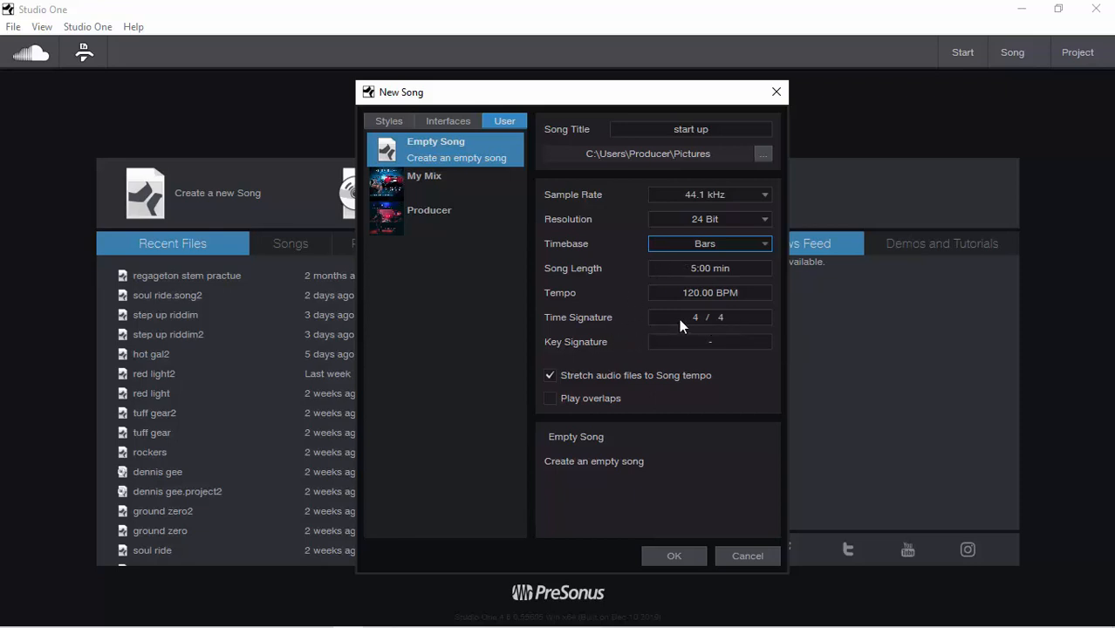
# Check the key signature choices, leave the key unset, and create the empty song.
pyautogui.click(717, 342)
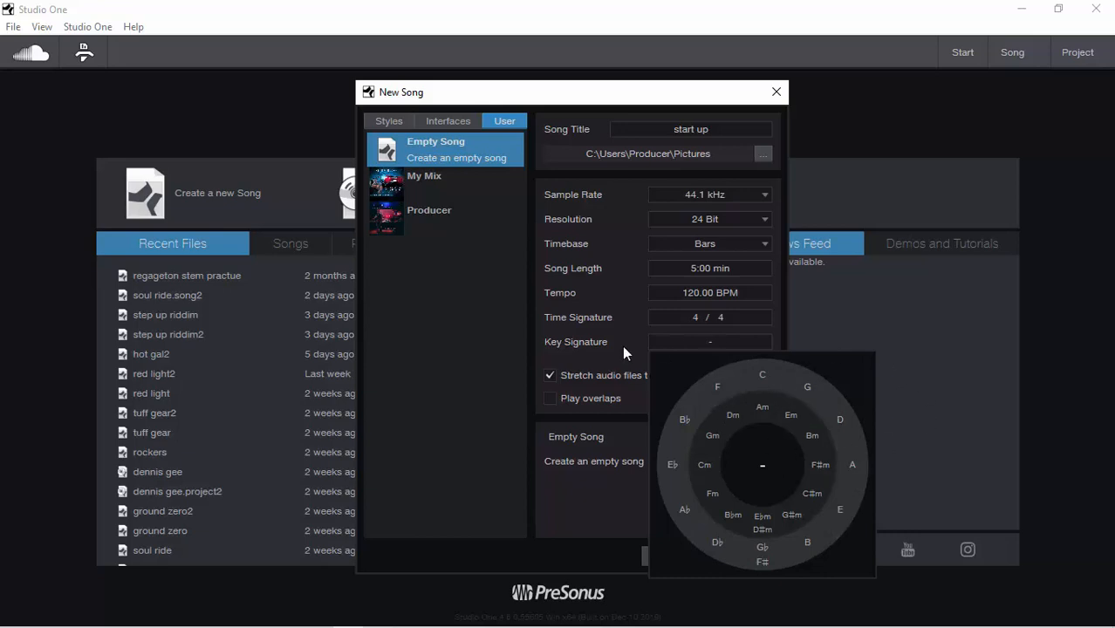
pyautogui.click(580, 328)
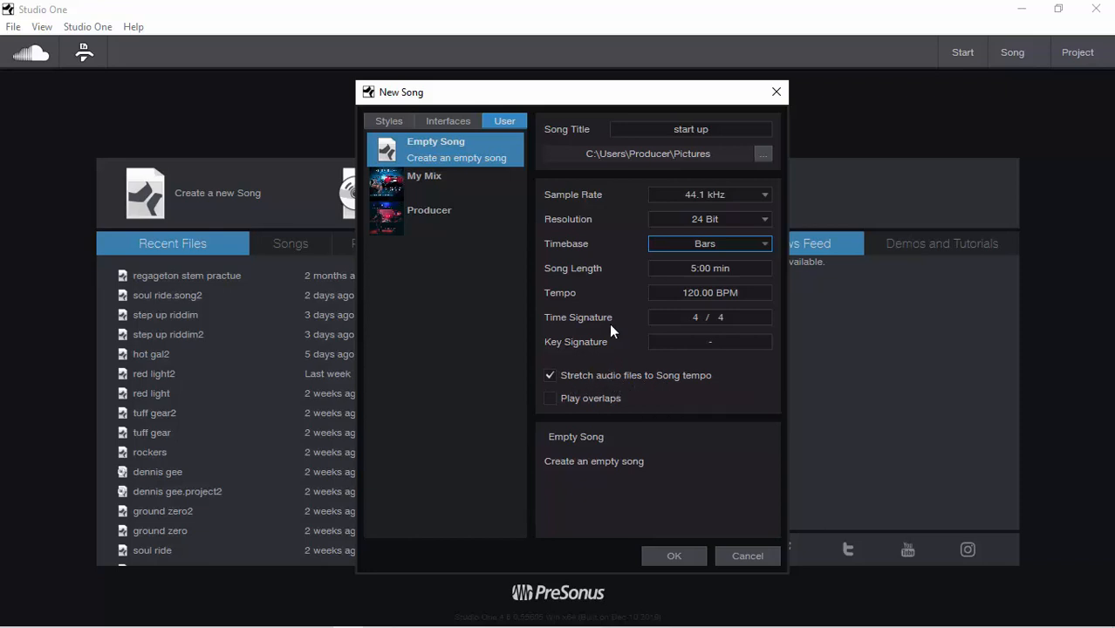
pyautogui.click(670, 558)
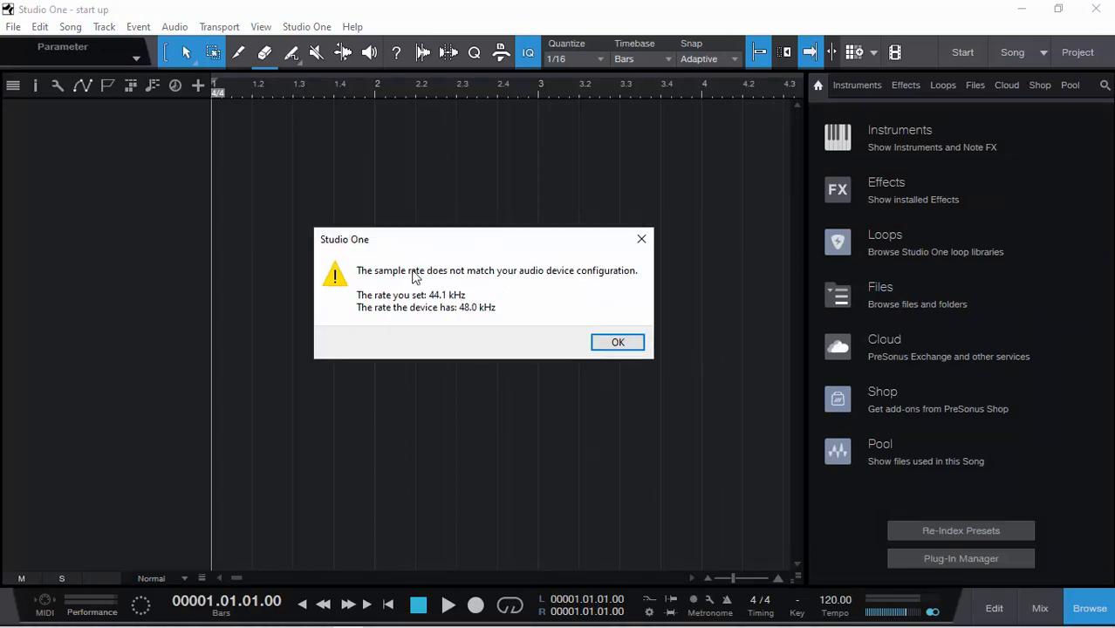
pyautogui.click(617, 345)
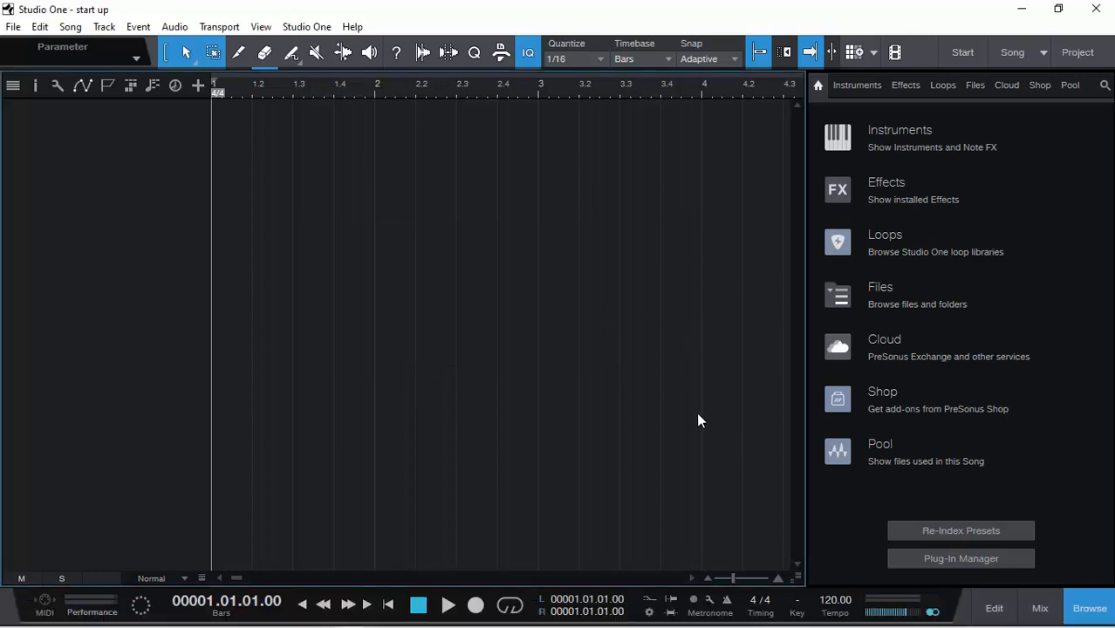
# Narrow the browser so that the arrangement area becomes wider.
pyautogui.moveTo(258, 620)
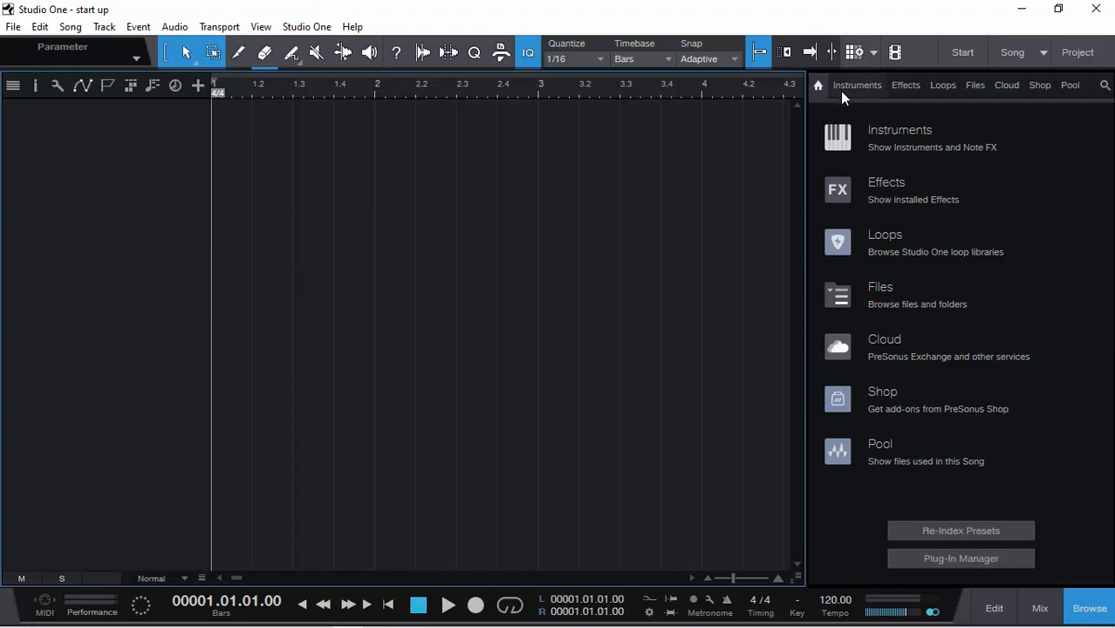
pyautogui.moveTo(804, 217); pyautogui.dragTo(964, 214)
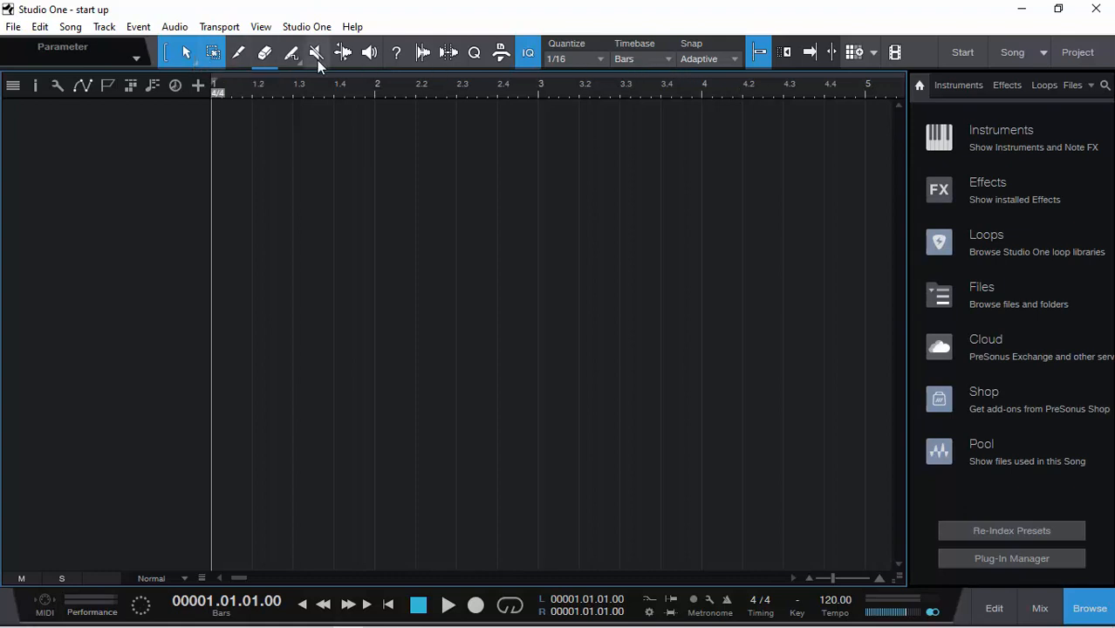
pyautogui.click(248, 52)
pyautogui.click(168, 55)
# Show the quantize settings, look through the available quantize values without changing 1/16, and hide the settings again.
pyautogui.click(477, 55)
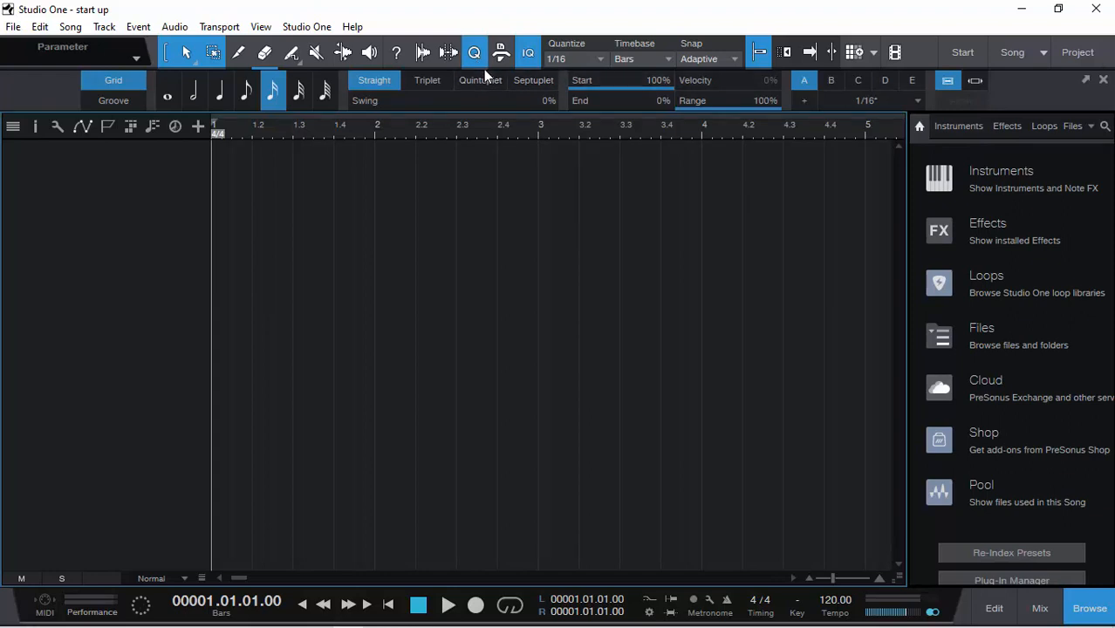
pyautogui.click(473, 55)
pyautogui.click(475, 55)
pyautogui.click(601, 56)
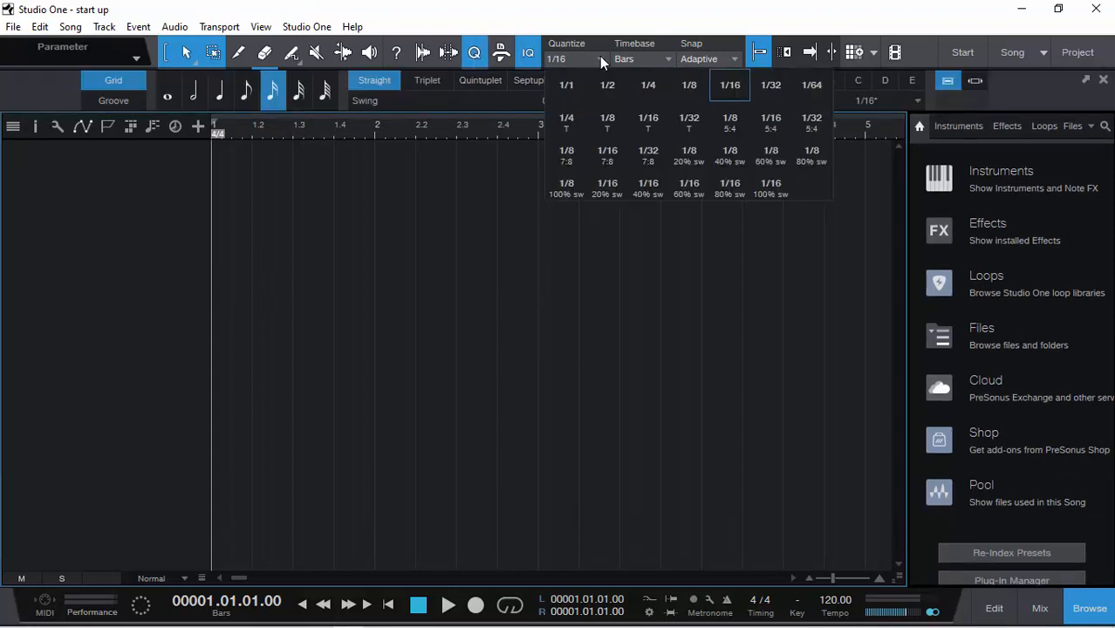
pyautogui.click(656, 23)
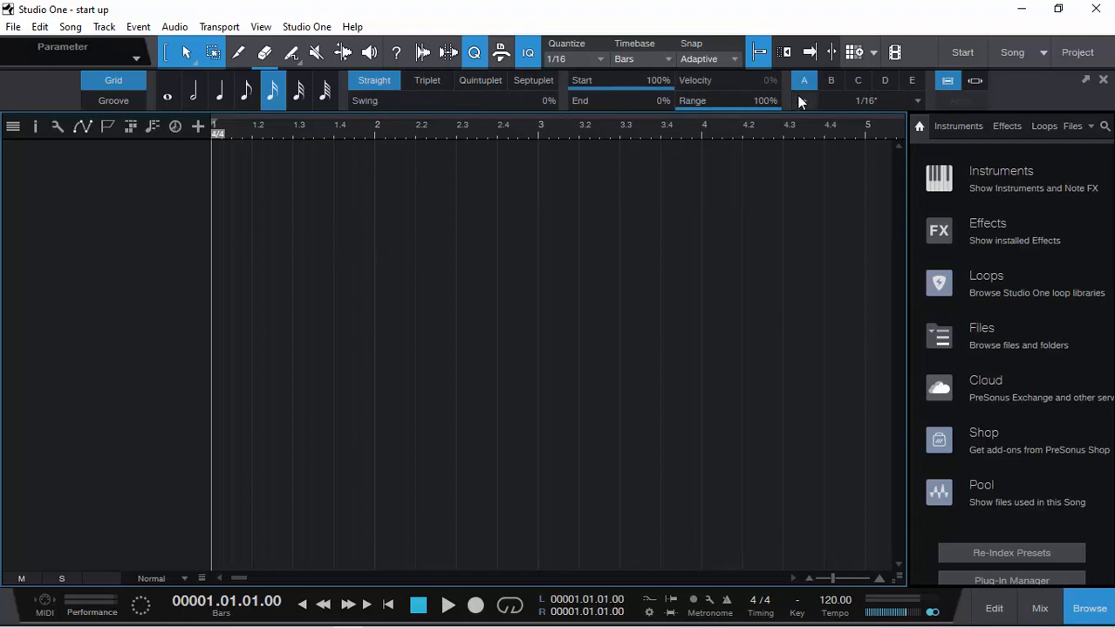
pyautogui.click(474, 53)
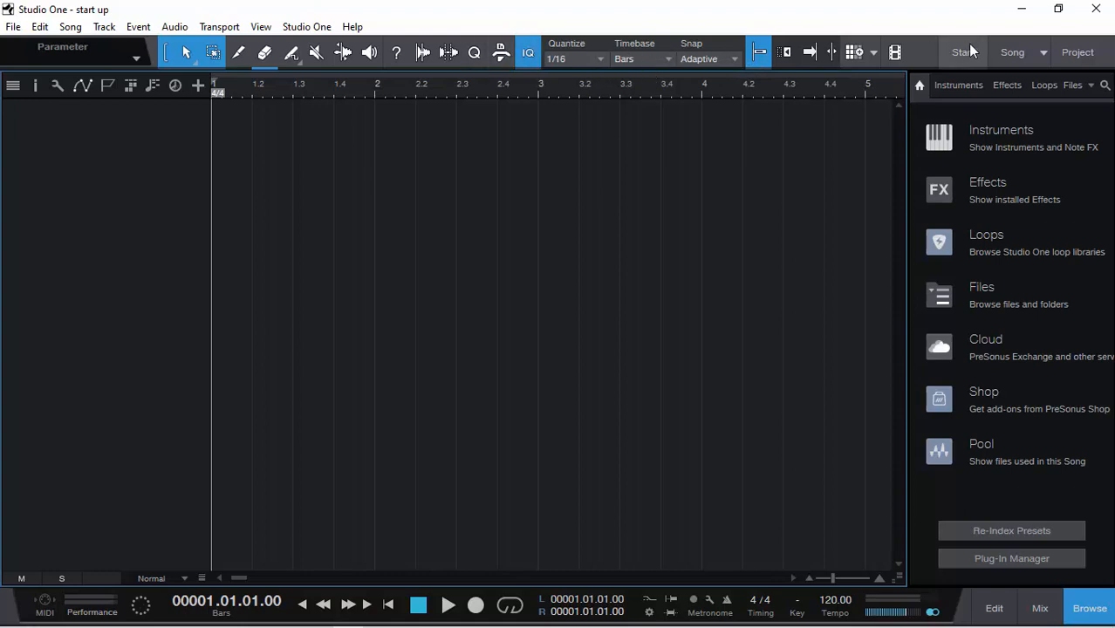
# Create a new mastering project titled "master" at 44.1 kHz and dismiss the sample rate warning.
pyautogui.click(1079, 54)
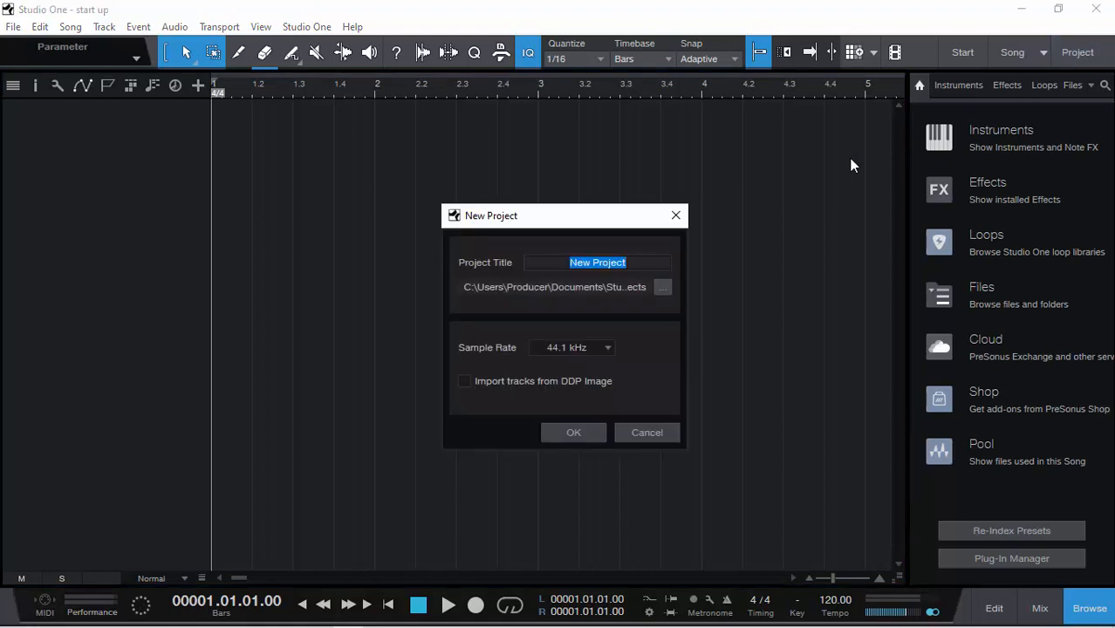
pyautogui.moveTo(640, 263); pyautogui.dragTo(553, 263)
pyautogui.write('master')
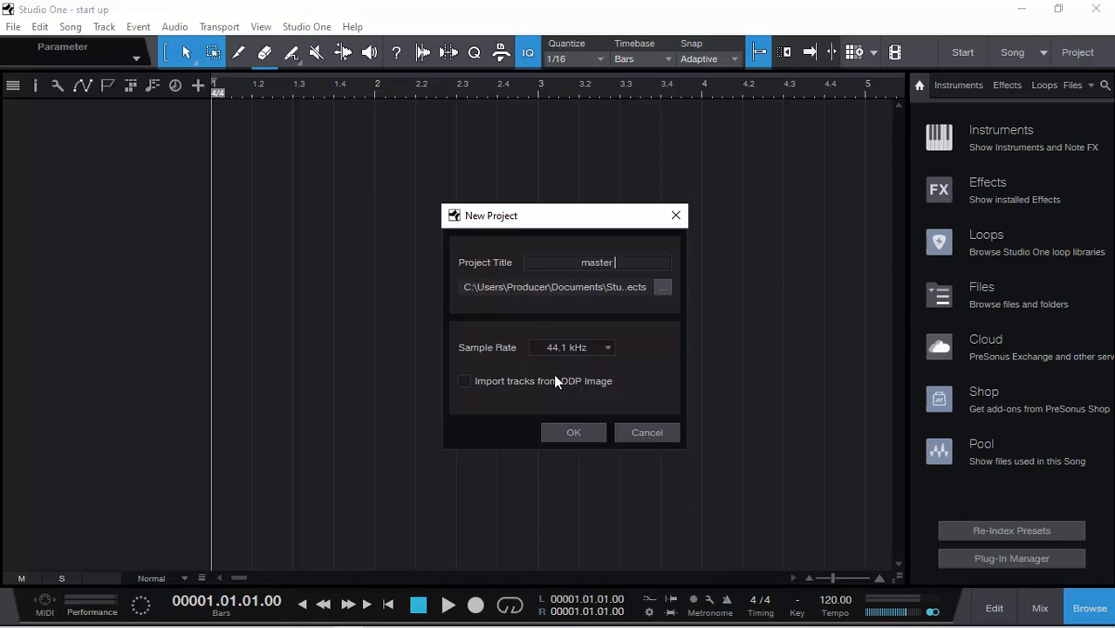
pyautogui.click(567, 434)
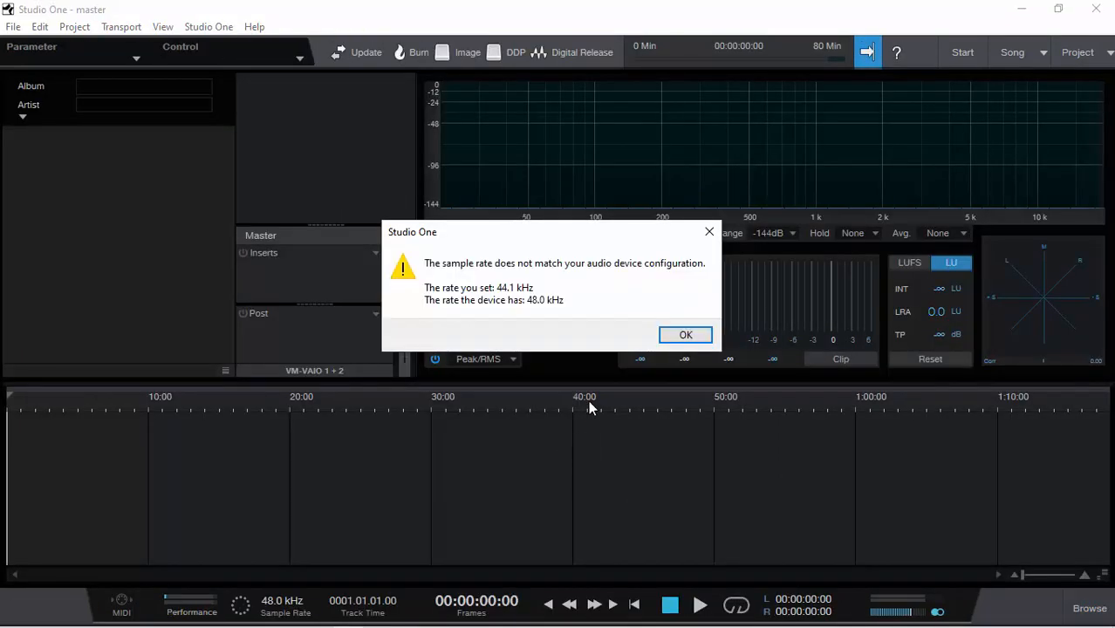
pyautogui.click(684, 335)
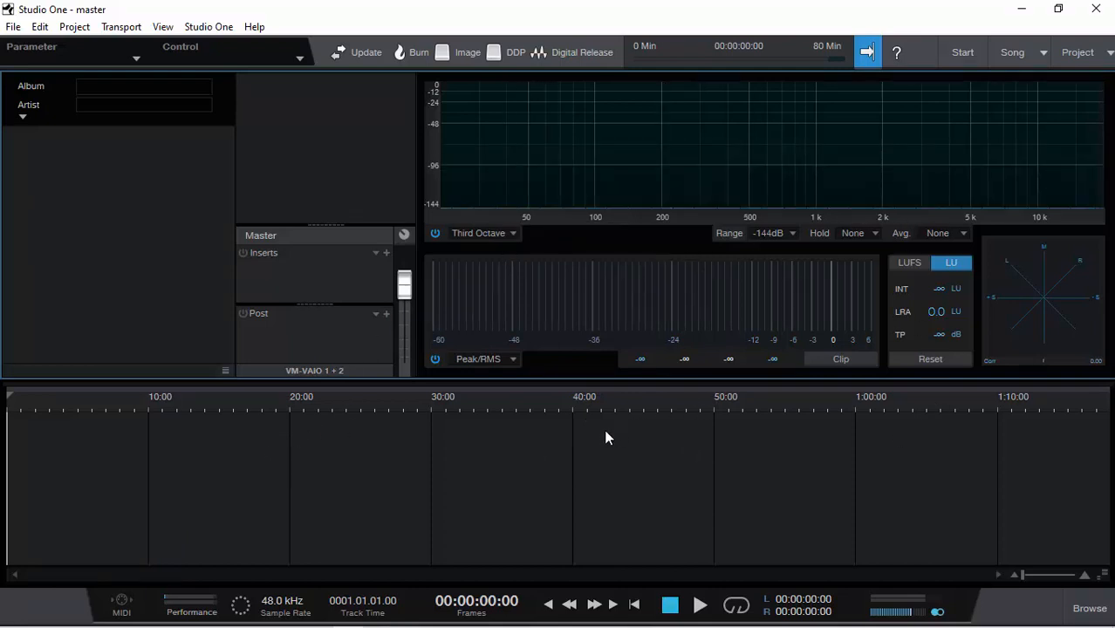
# Return to the song "start up" and dismiss the sample rate warning.
pyautogui.click(1041, 54)
pyautogui.click(1019, 80)
pyautogui.click(686, 335)
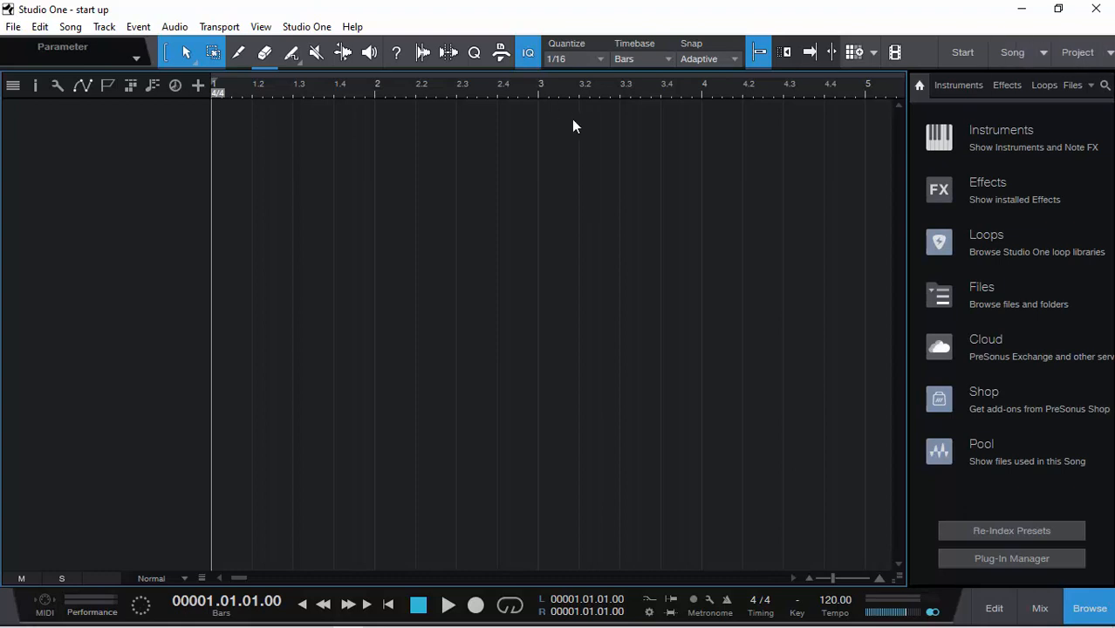
# Show and hide the inspector and track list, and review the arrangement options for selection, editing, visibility and audio.
pyautogui.click(35, 85)
pyautogui.click(35, 86)
pyautogui.click(14, 87)
pyautogui.click(14, 87)
pyautogui.click(54, 86)
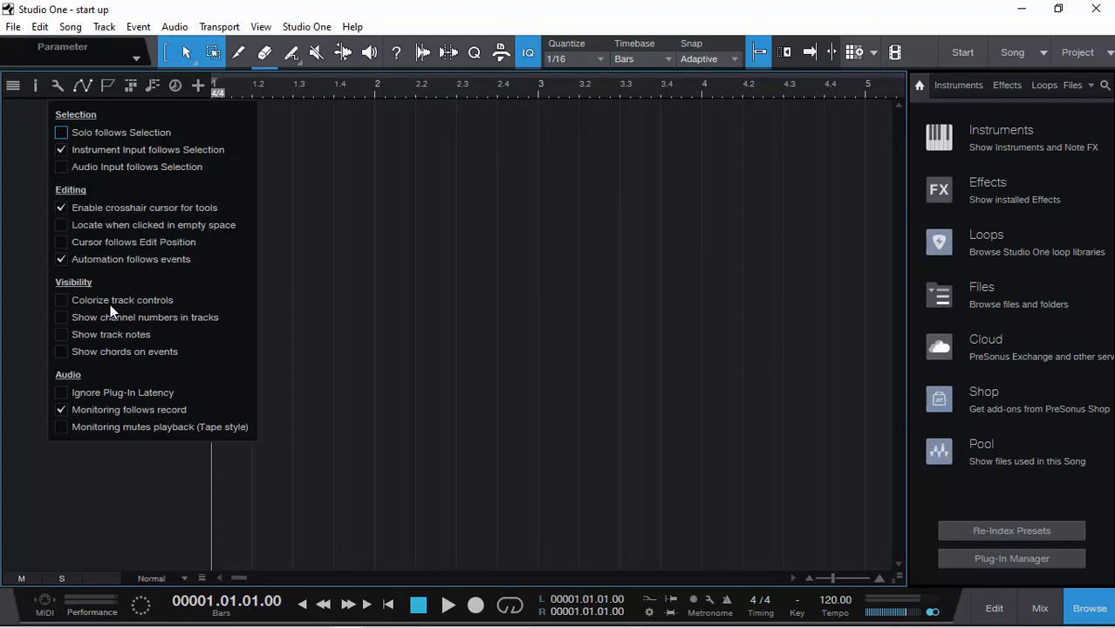
pyautogui.click(28, 301)
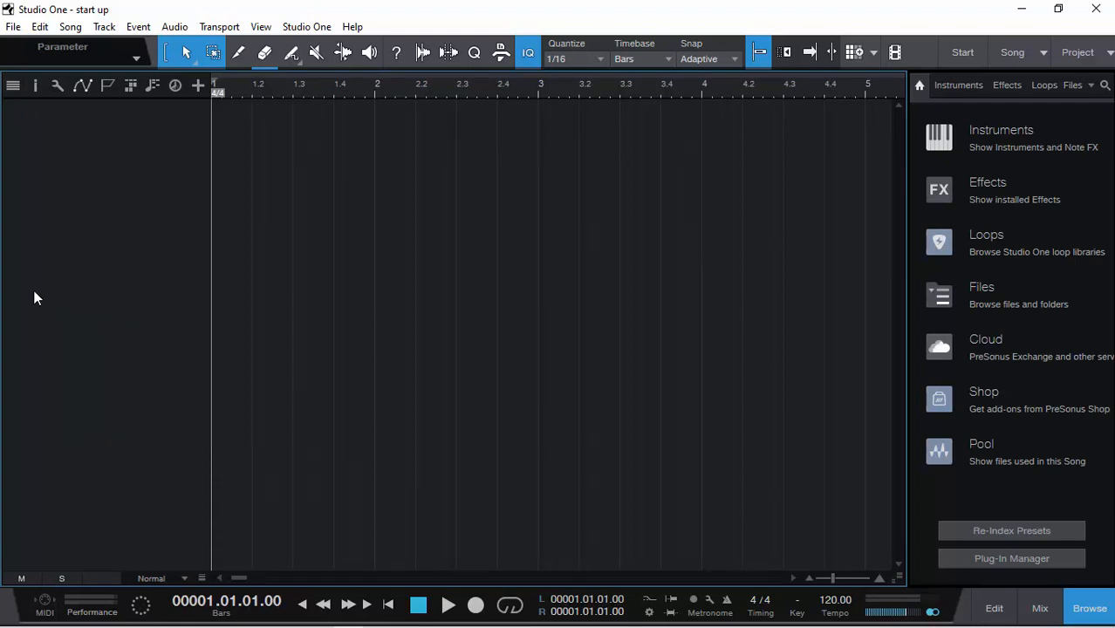
# Show the marker track above the arrangement to view it, and hide it again.
pyautogui.click(111, 87)
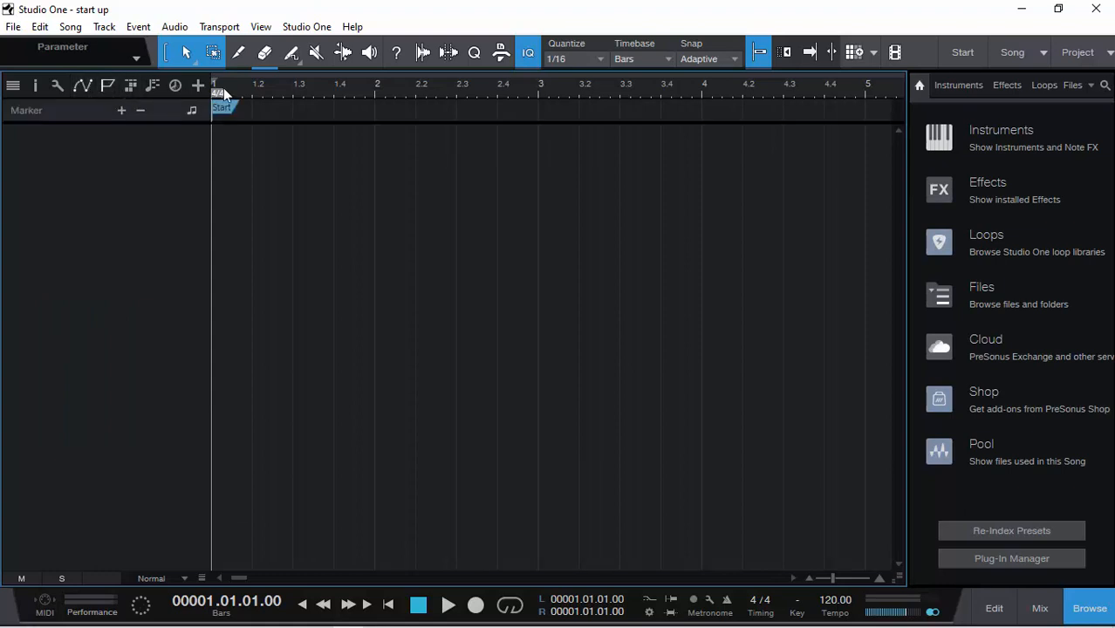
pyautogui.click(111, 87)
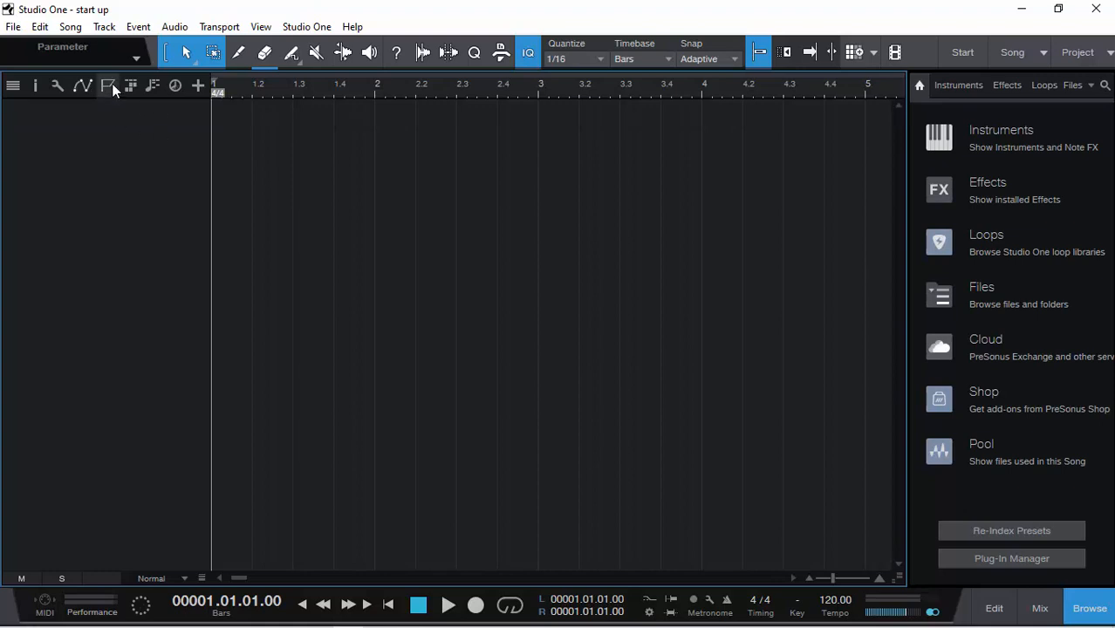
pyautogui.click(112, 84)
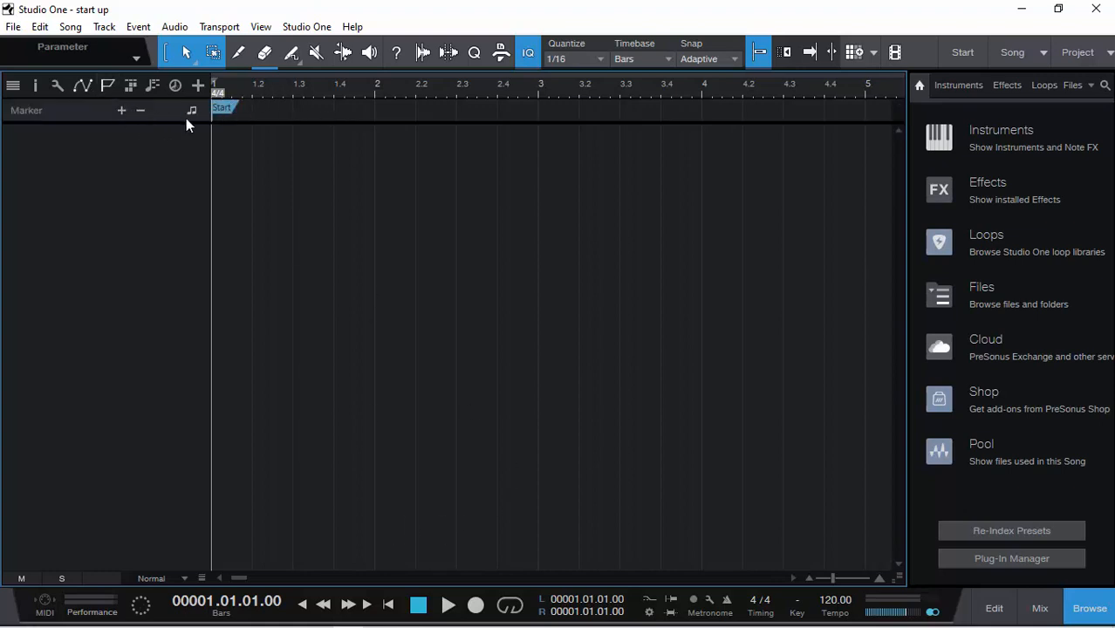
pyautogui.click(103, 83)
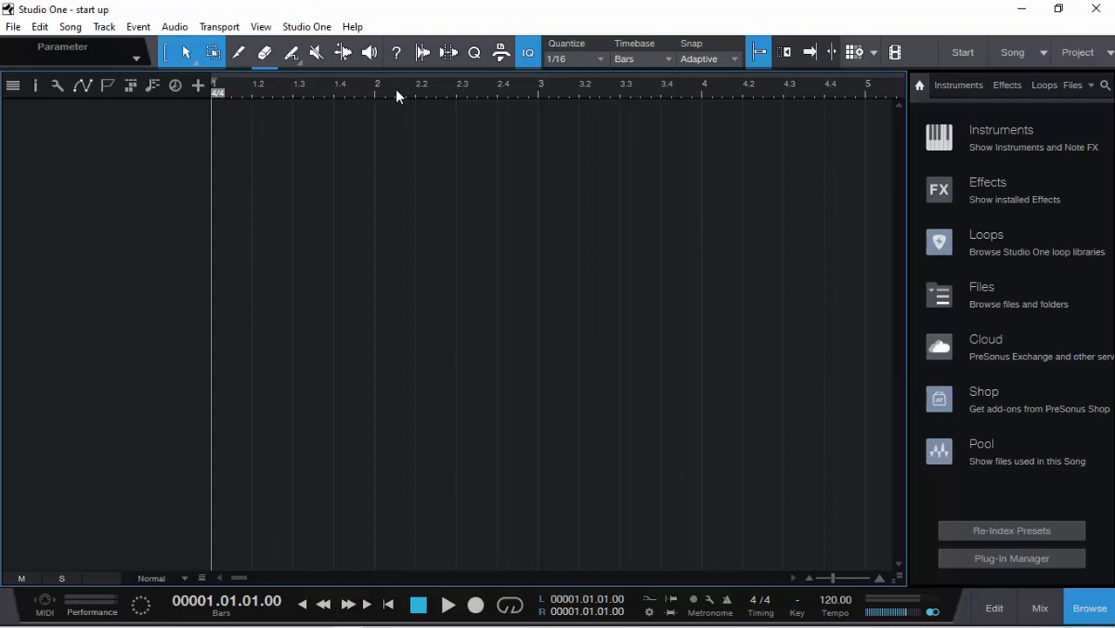
# Show and hide the arranger track and the tempo track in turn.
pyautogui.click(132, 91)
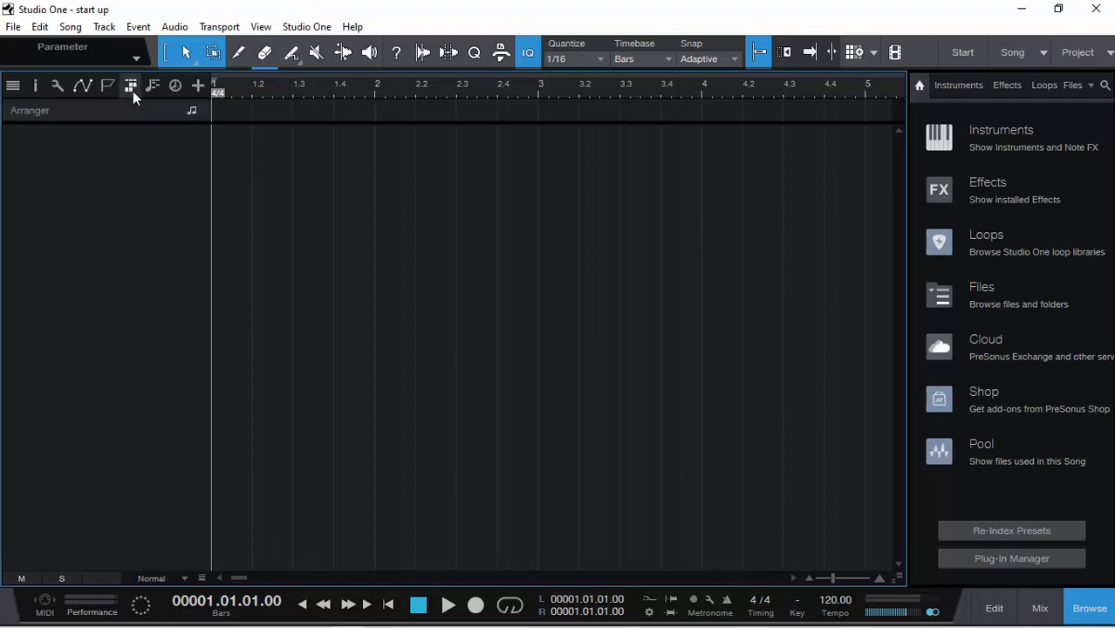
pyautogui.click(132, 91)
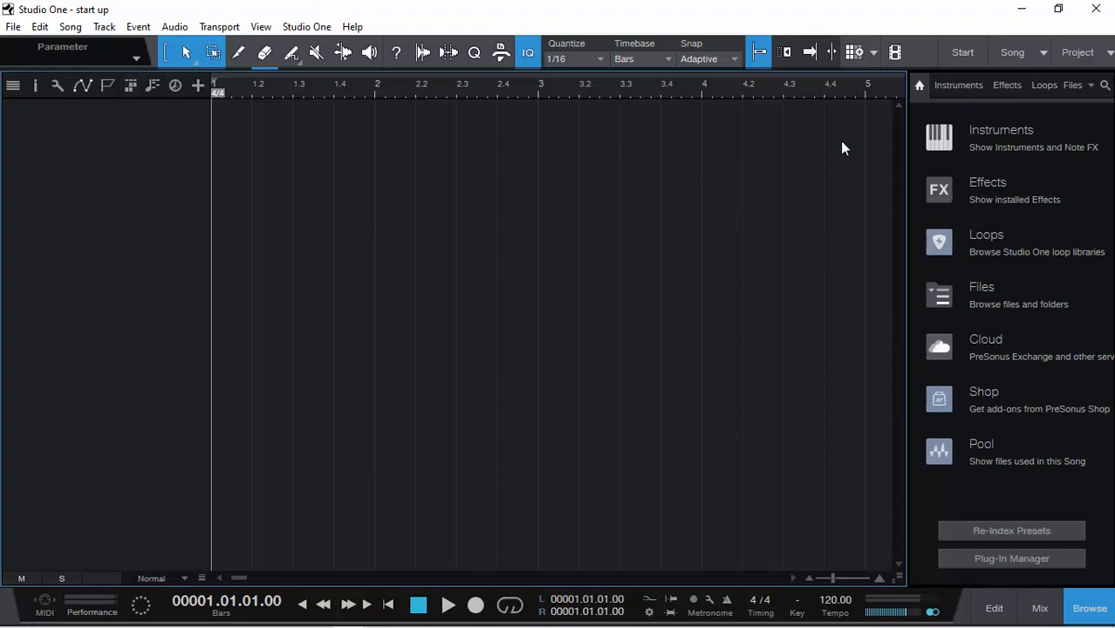
pyautogui.click(175, 85)
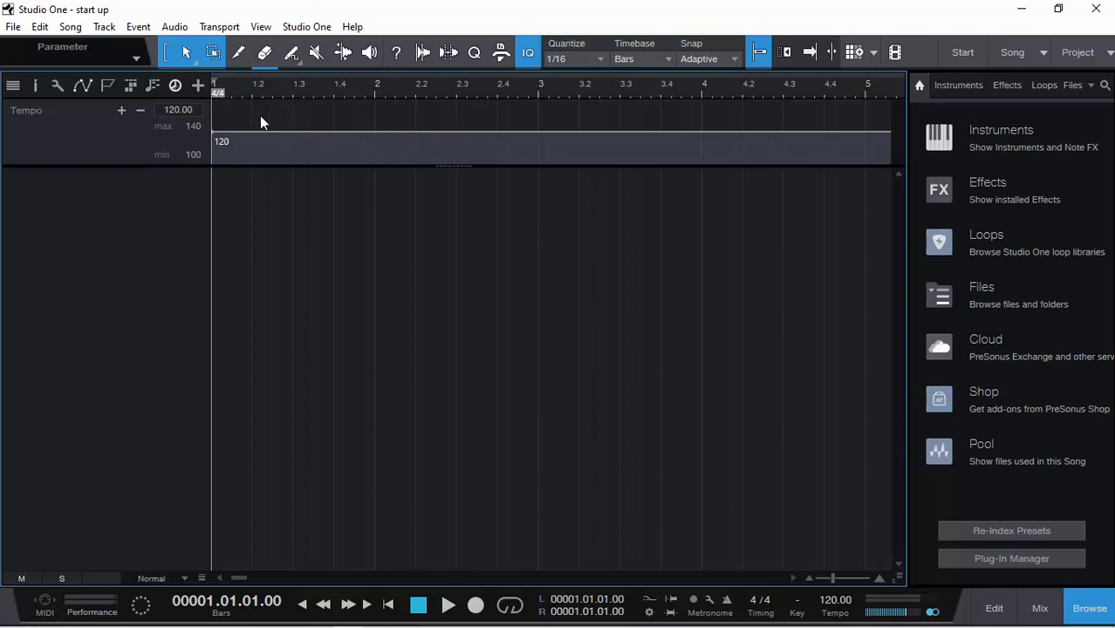
pyautogui.click(175, 86)
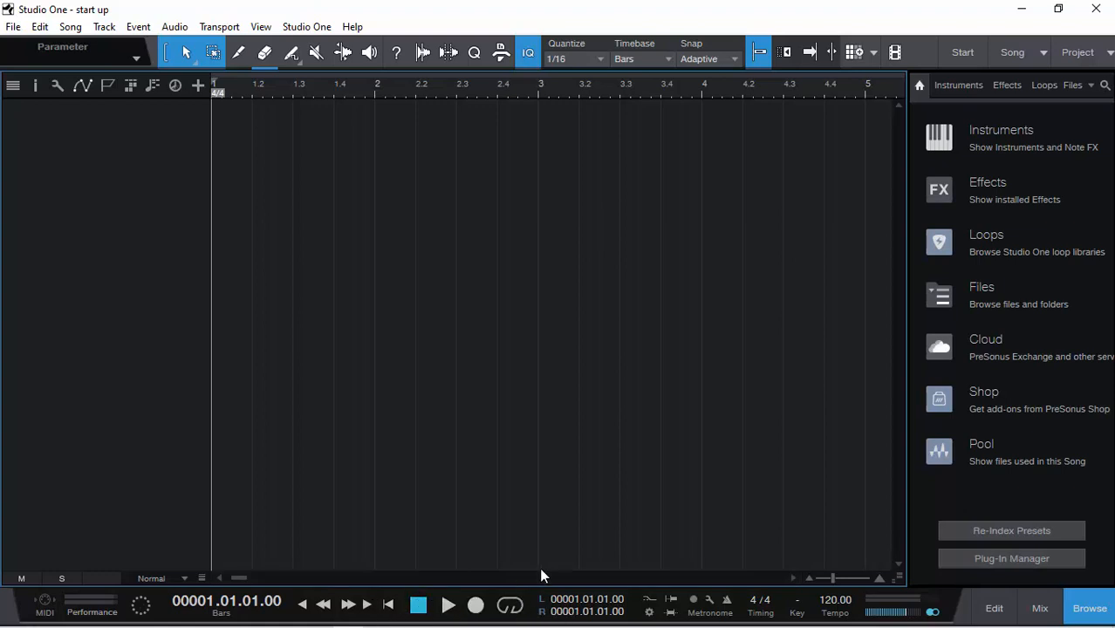
# Play the empty song briefly, stop it, and view the key choices without picking one.
pyautogui.press('space')
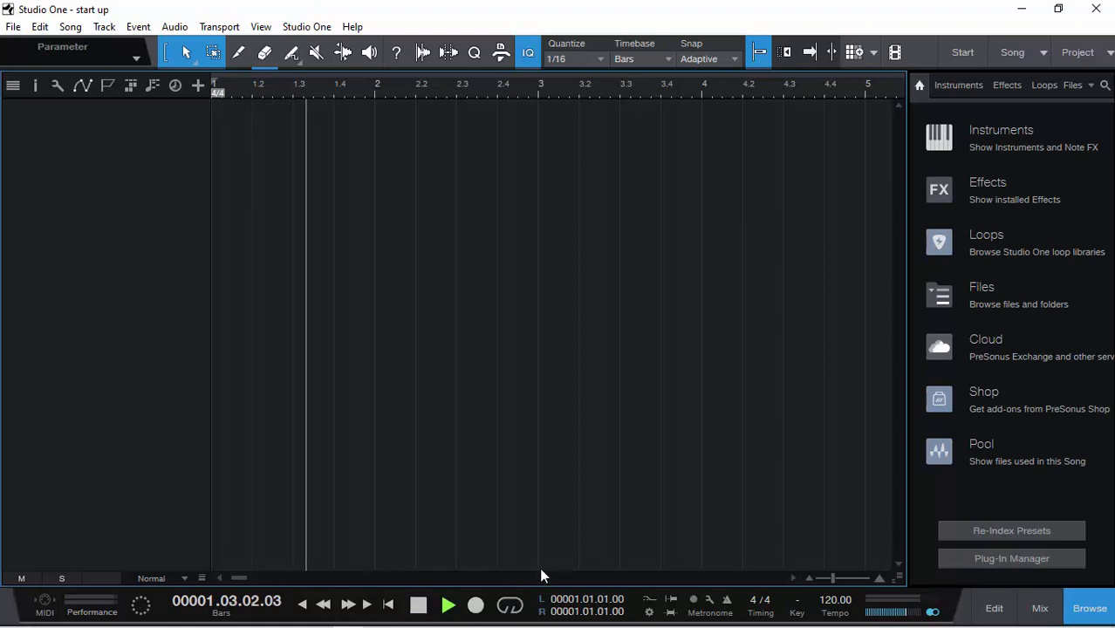
pyautogui.press('space')
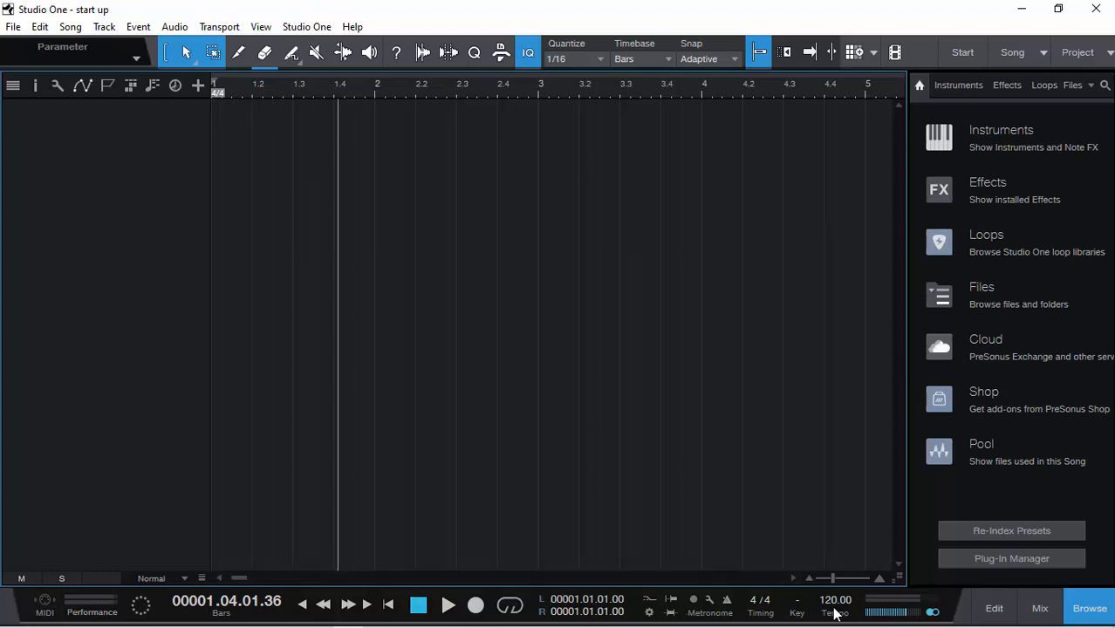
pyautogui.click(797, 615)
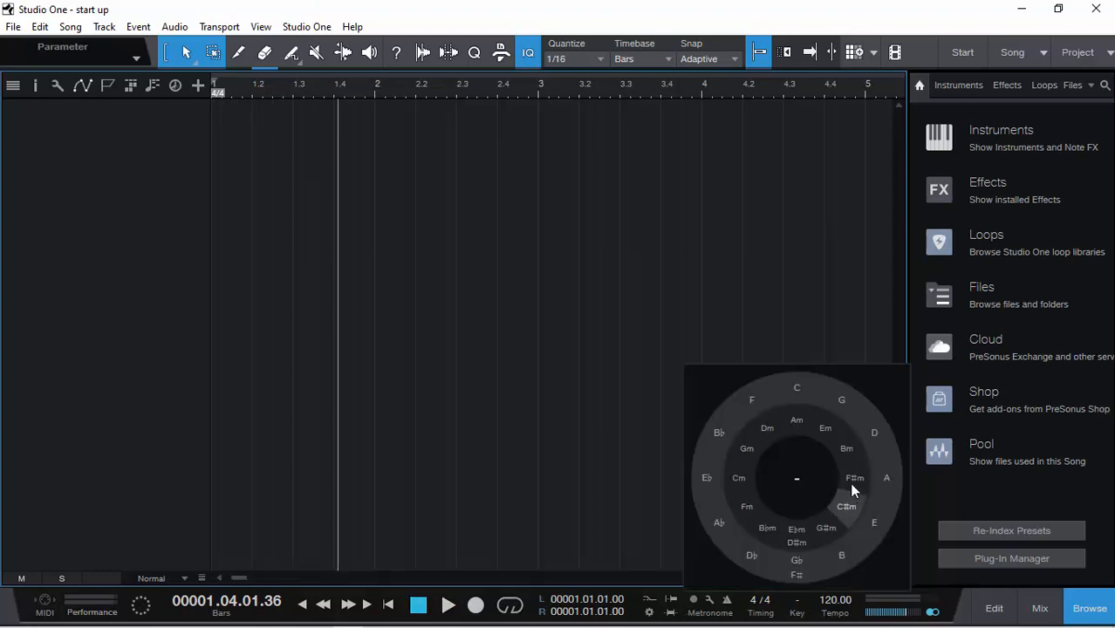
pyautogui.click(596, 426)
# Set the song tempo to 128.
pyautogui.scroll(-5, 831, 615)
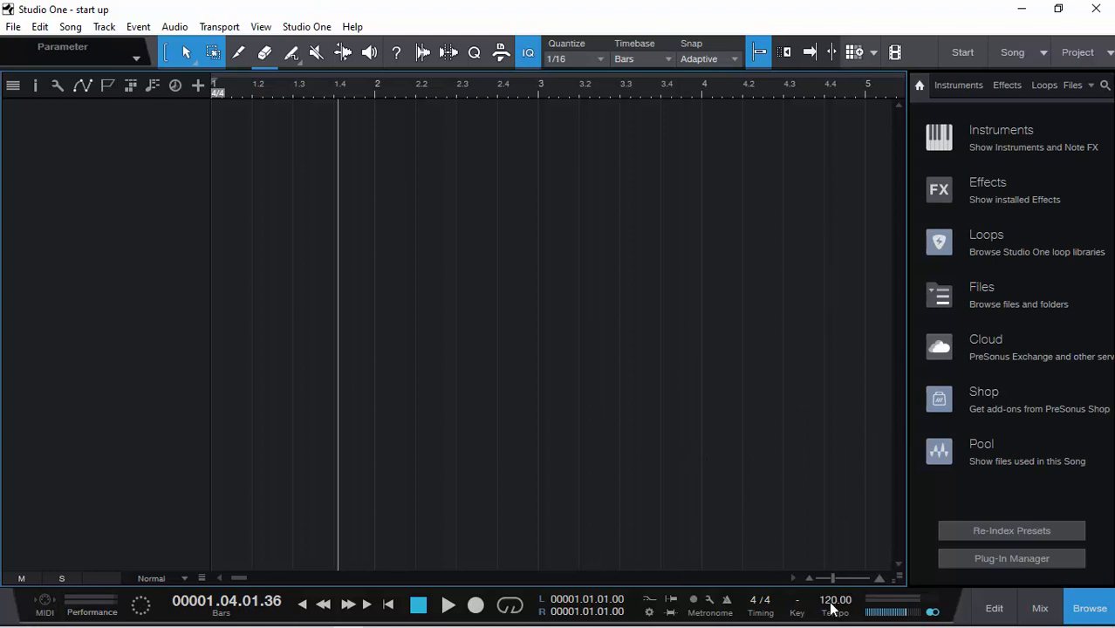
pyautogui.scroll(13, 831, 615)
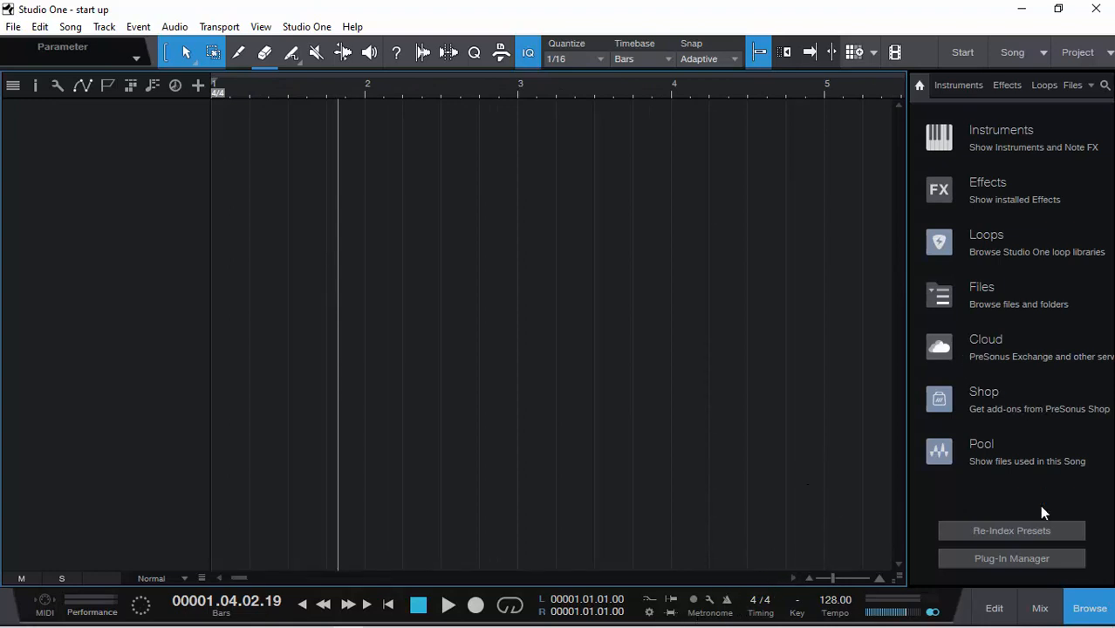
# Examine the installed plug-ins with their types and vendors in the Plug-In Manager, and close it.
pyautogui.click(990, 560)
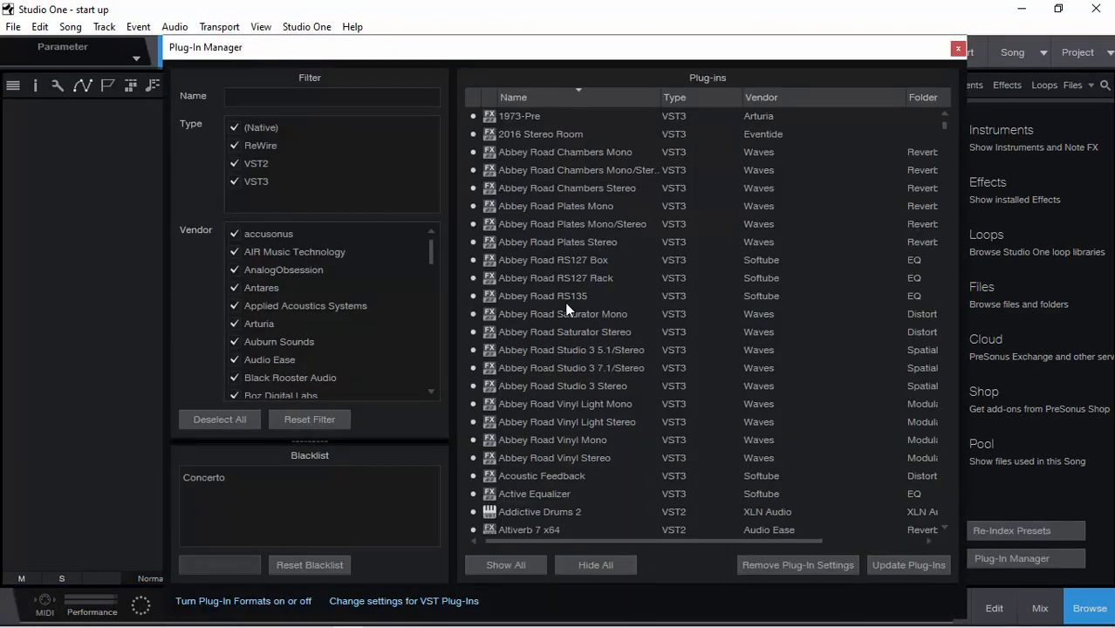
pyautogui.click(566, 313)
pyautogui.scroll(-3, 748, 383)
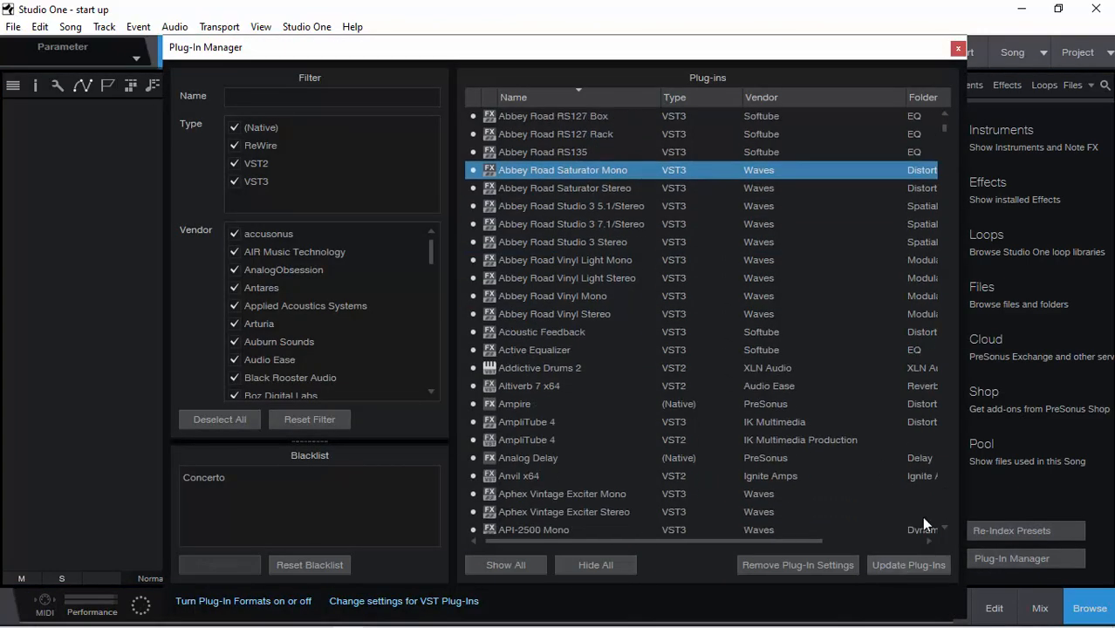
pyautogui.scroll(-10, 890, 328)
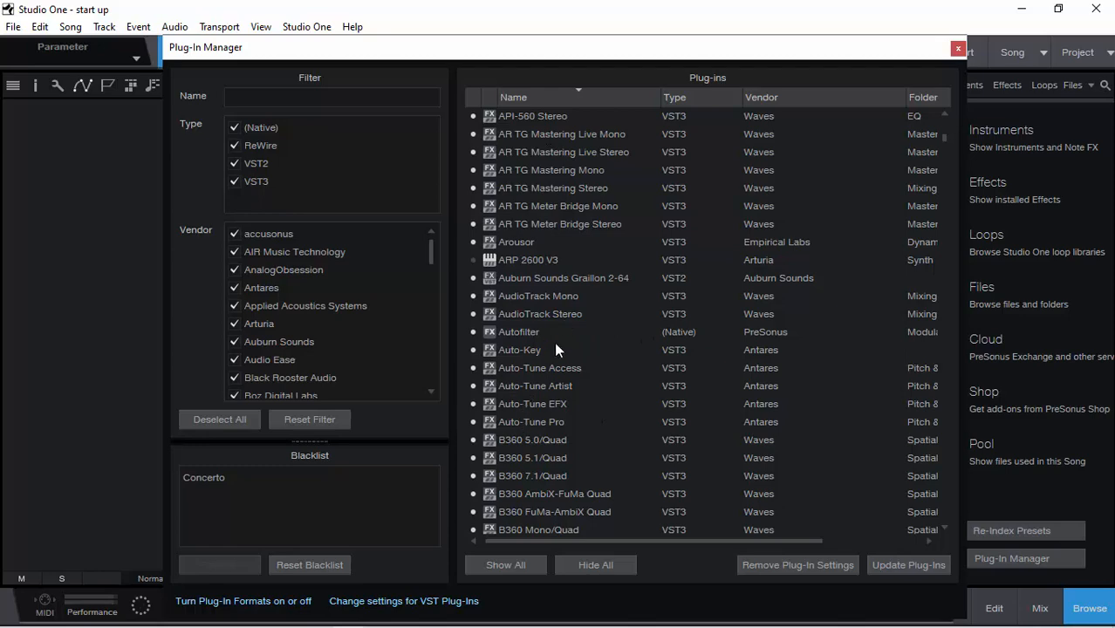
pyautogui.scroll(-8, 556, 298)
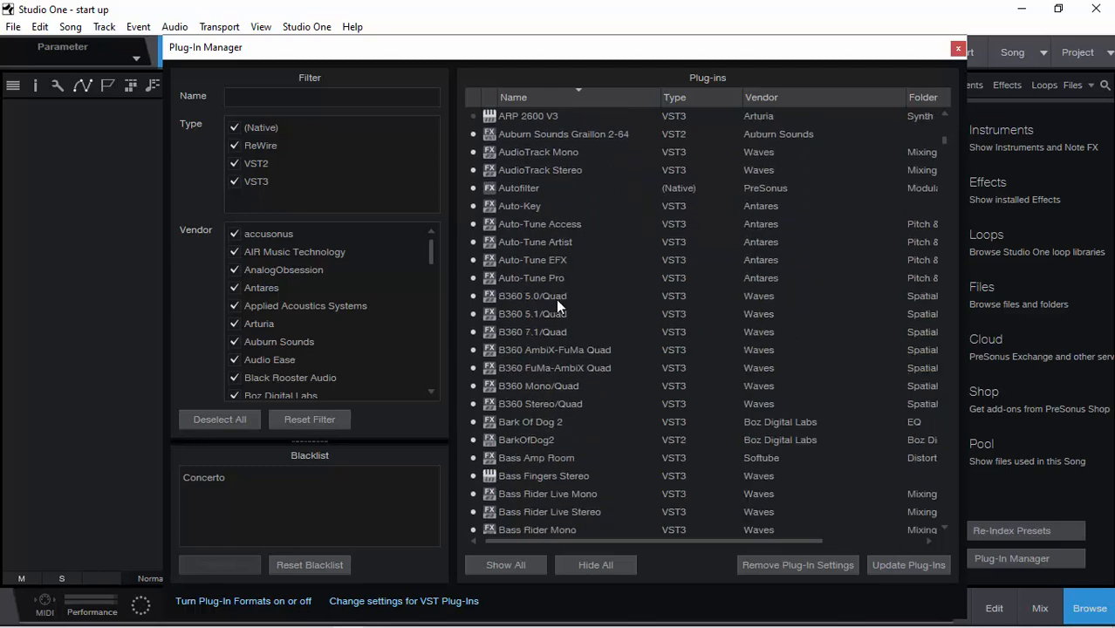
pyautogui.scroll(-1, 562, 331)
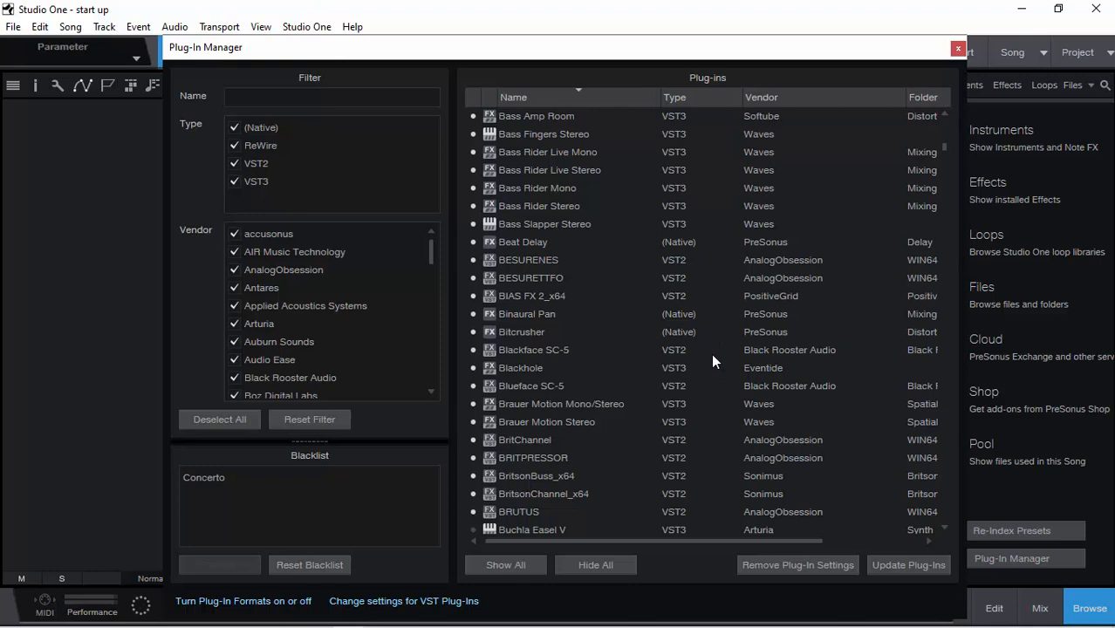
pyautogui.click(958, 49)
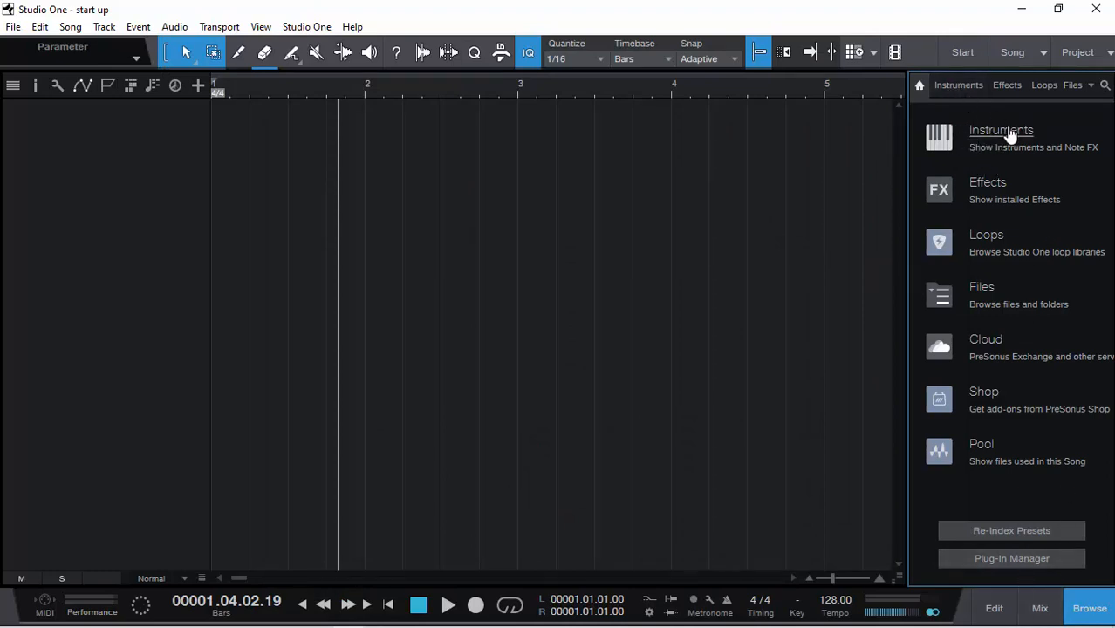
# Show the instruments in the browser, collapse the LennarDigital and Native Instruments GmbH folders, and leave the KORG folder expanded.
pyautogui.click(958, 88)
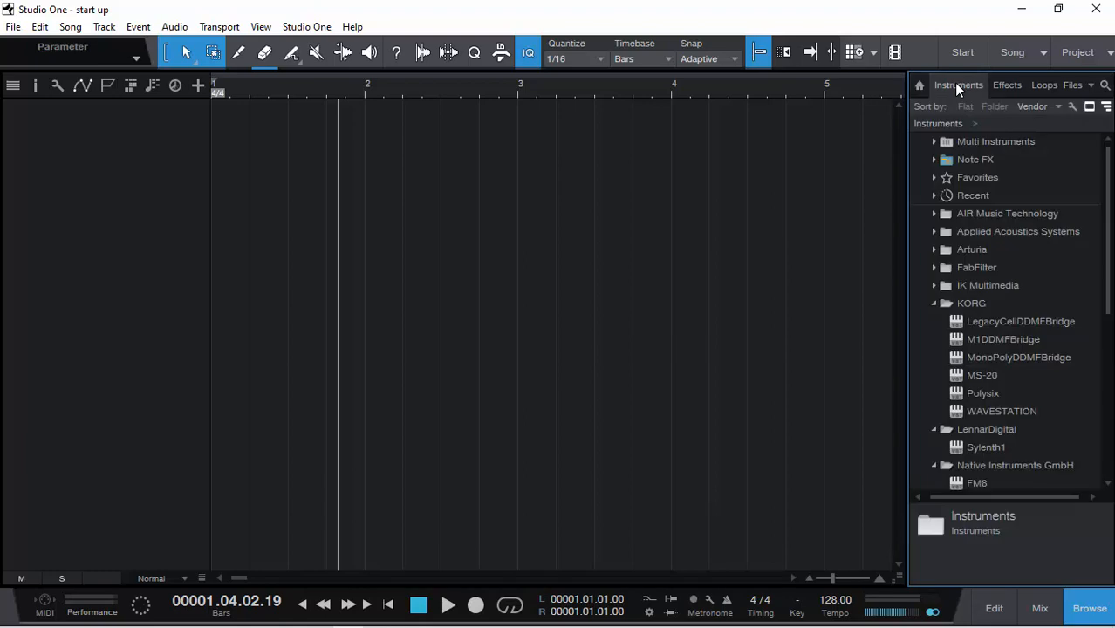
pyautogui.click(935, 304)
pyautogui.click(934, 323)
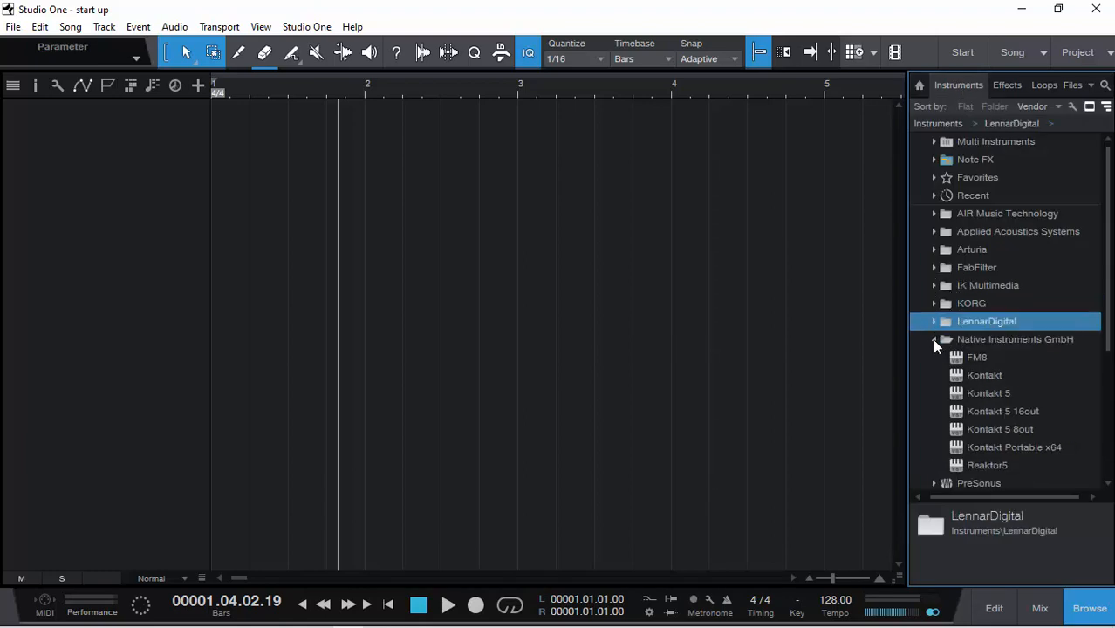
pyautogui.click(935, 340)
pyautogui.click(934, 303)
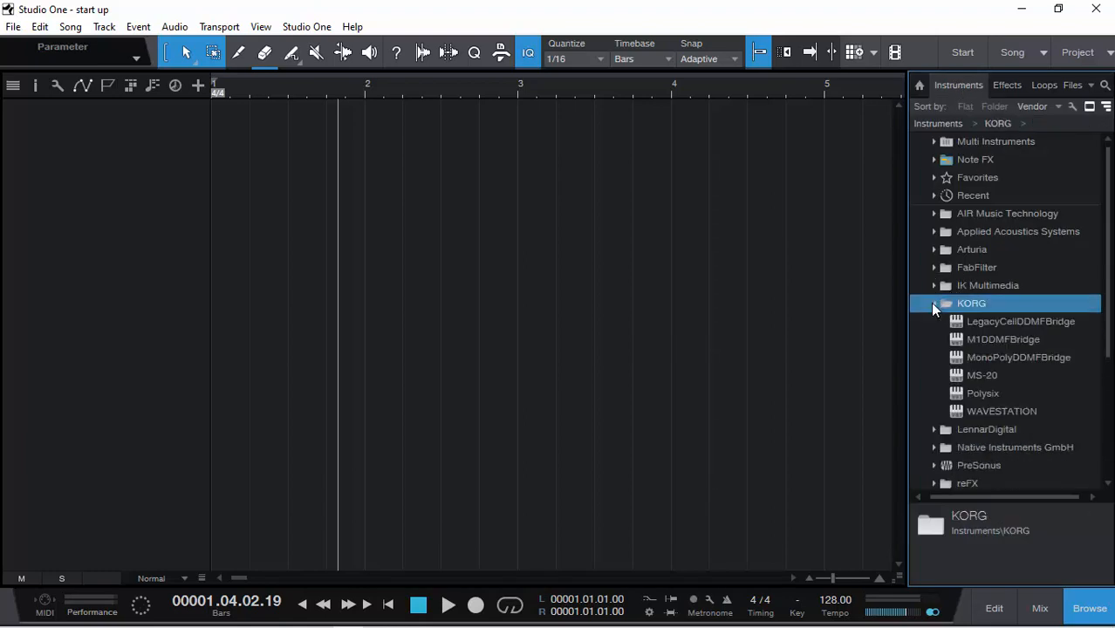
# Add the KORG M1DDMFBridge instrument to the arrangement as a new track, move its editor aside, and close the editor.
pyautogui.click(1001, 339)
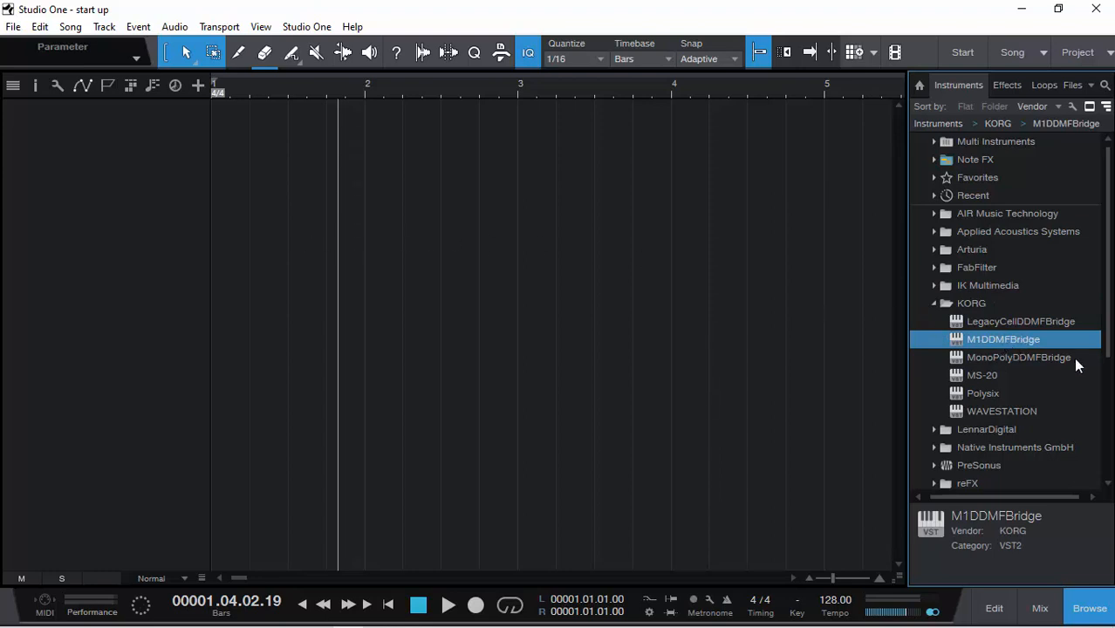
pyautogui.moveTo(1011, 340); pyautogui.dragTo(385, 275)
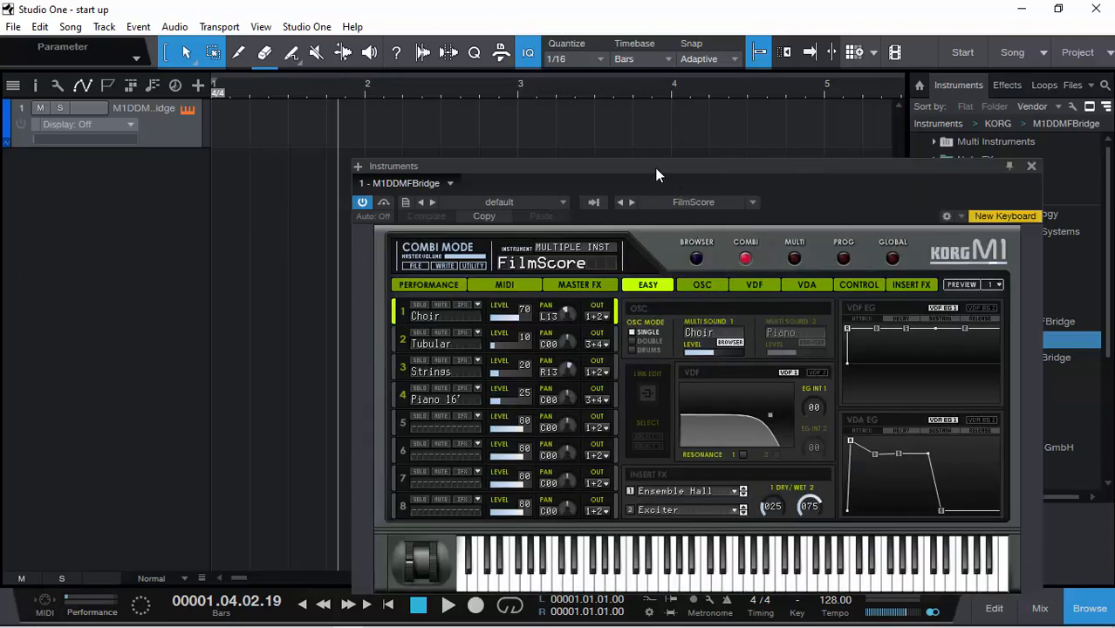
pyautogui.moveTo(656, 175); pyautogui.dragTo(436, 57)
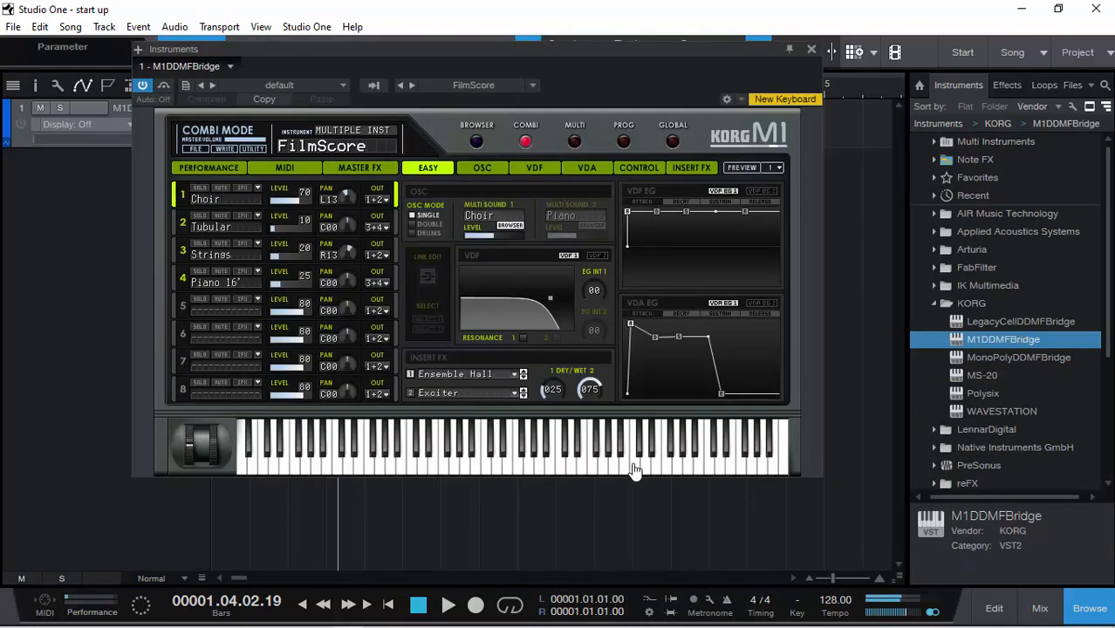
pyautogui.click(810, 49)
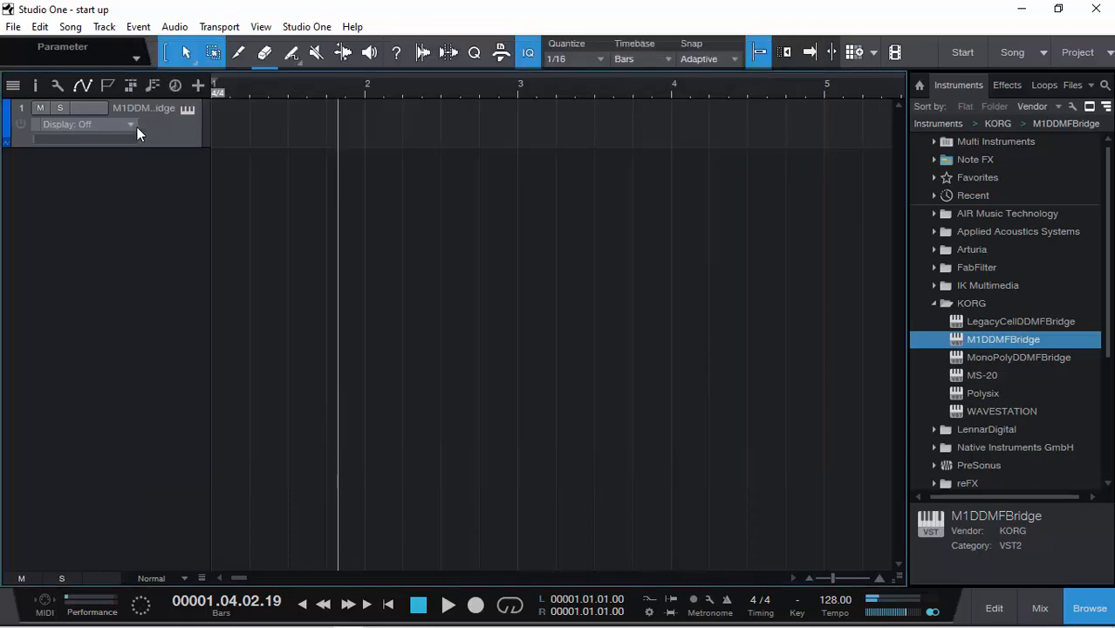
# Show the track inspector and enlarge the M1DDMFBridge track's height until its input and output settings are displayed.
pyautogui.click(35, 85)
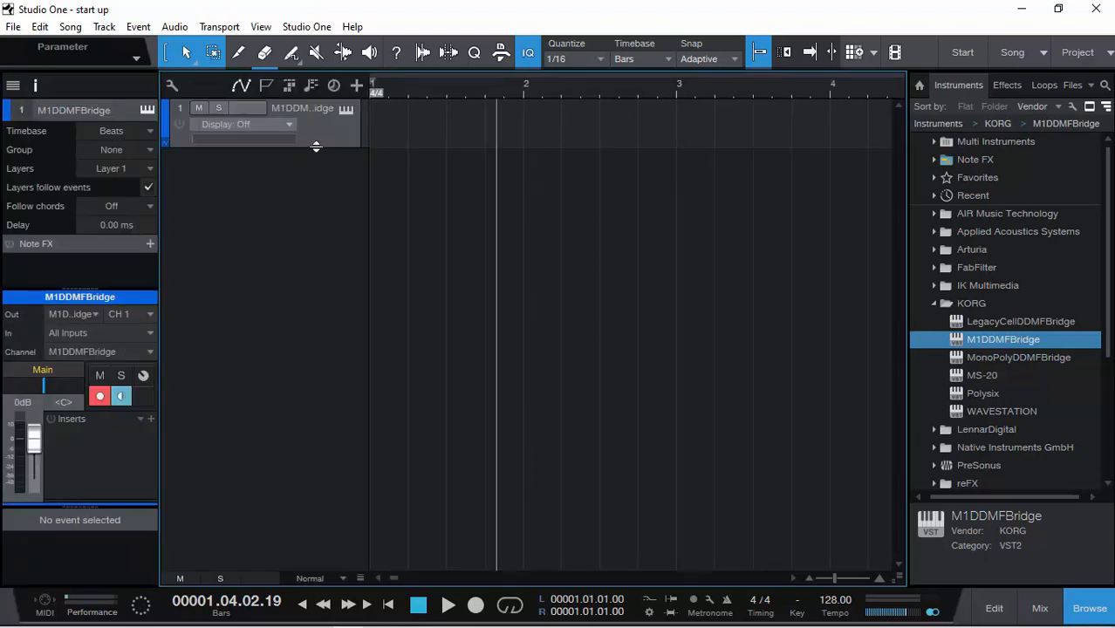
pyautogui.moveTo(316, 147); pyautogui.dragTo(316, 231)
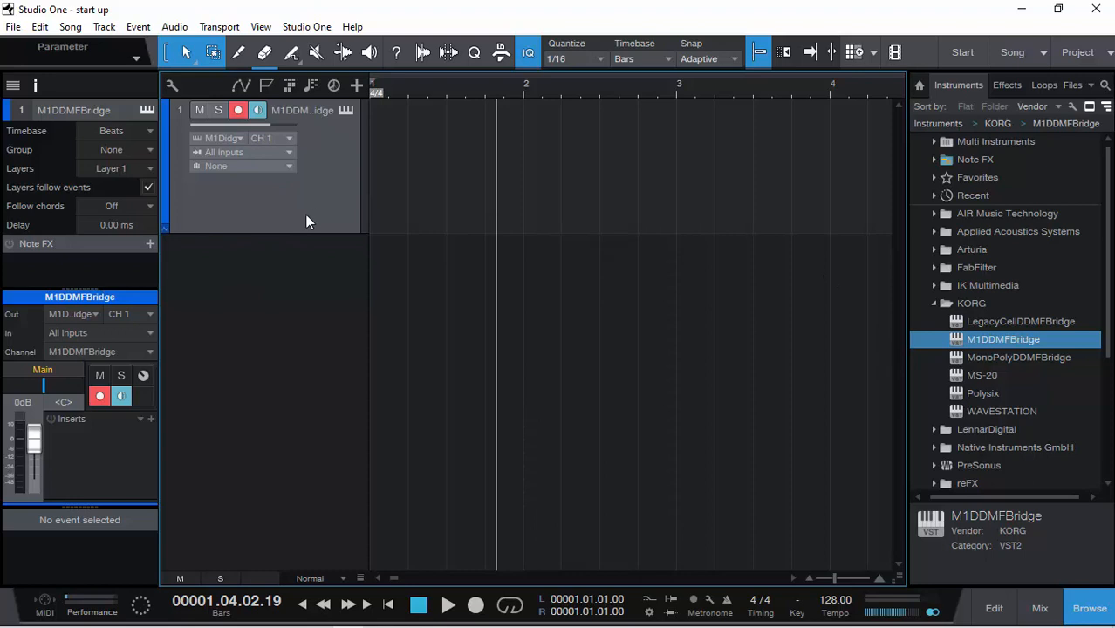
# Show the effects in the browser, look into the Distortion folder, and collapse it again.
pyautogui.click(1011, 85)
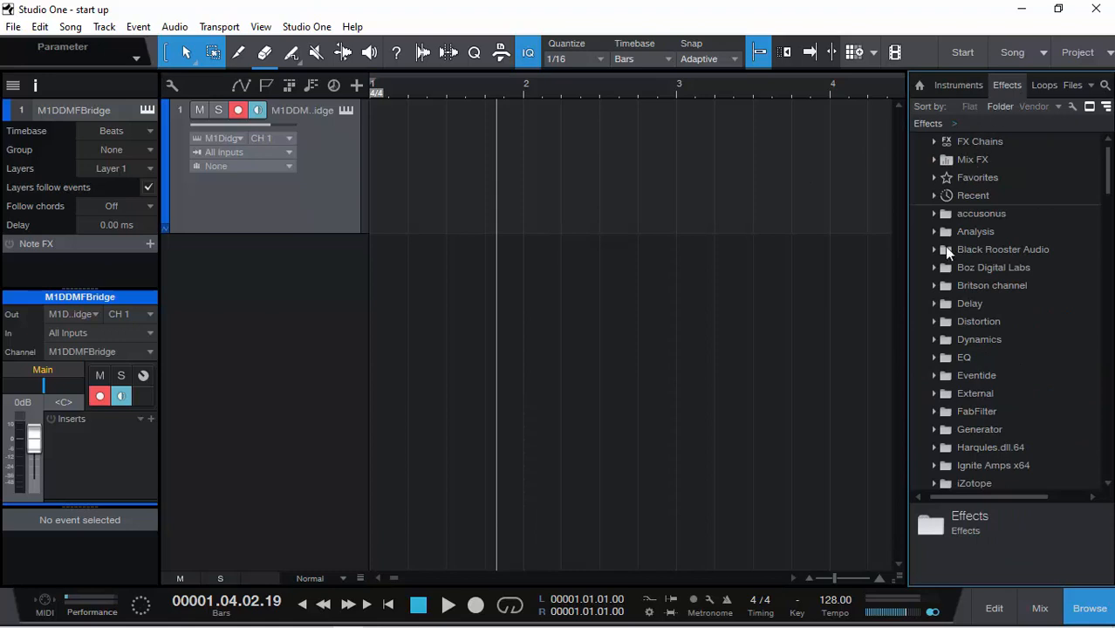
pyautogui.scroll(-1, 934, 359)
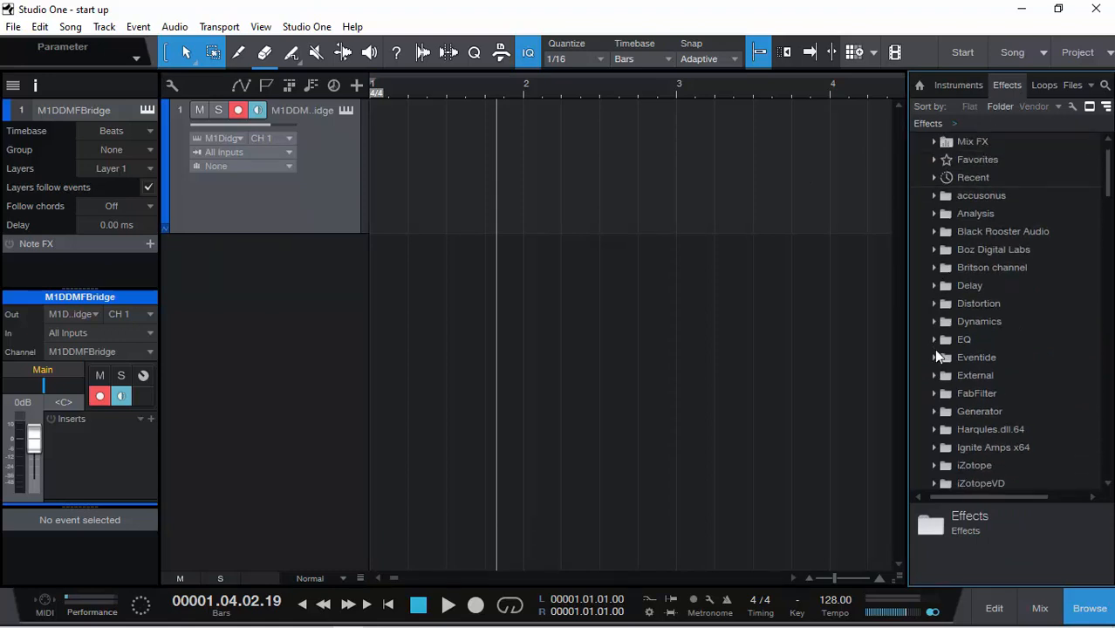
pyautogui.click(935, 305)
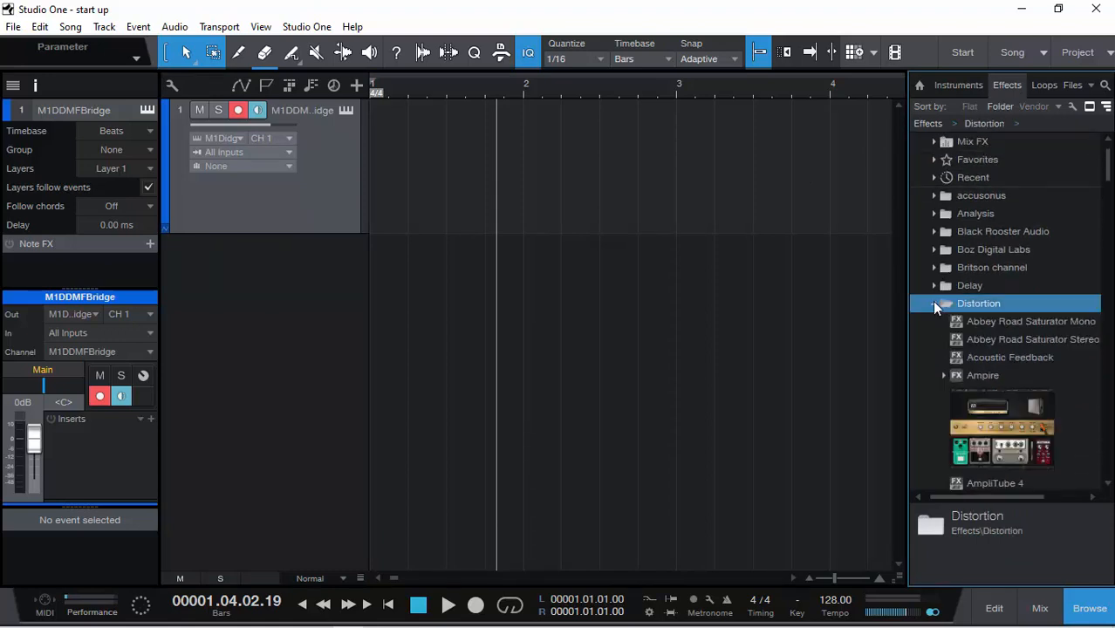
pyautogui.click(933, 302)
# Insert BarkOfDog2 from Boz Digital Labs on the M1DDMFBridge track, close its editor, and collapse the vendor folder.
pyautogui.click(934, 252)
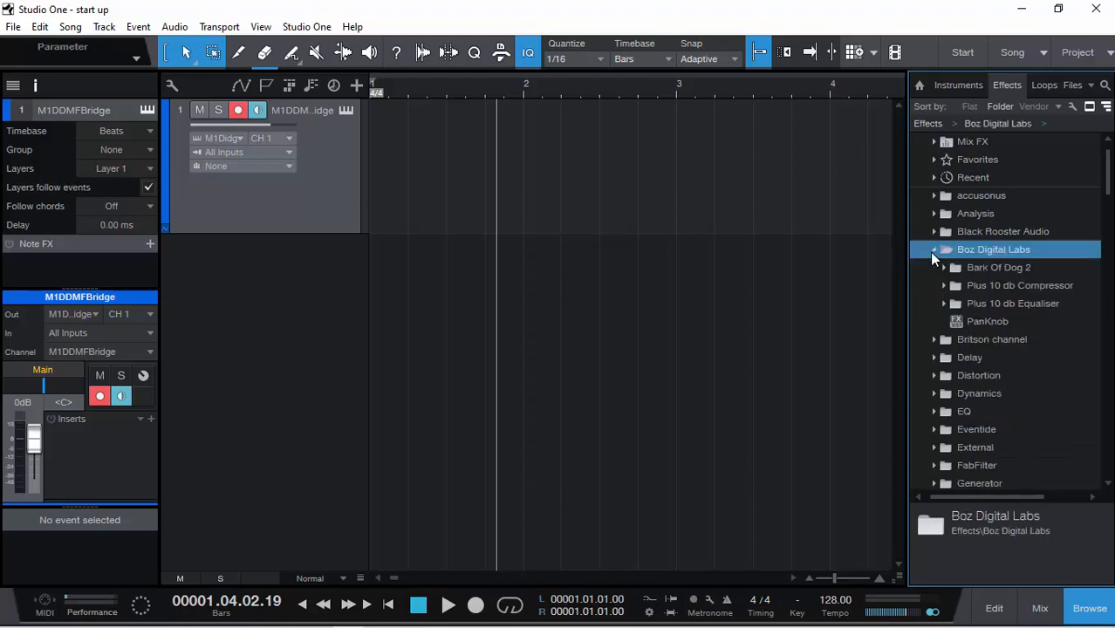
pyautogui.click(943, 270)
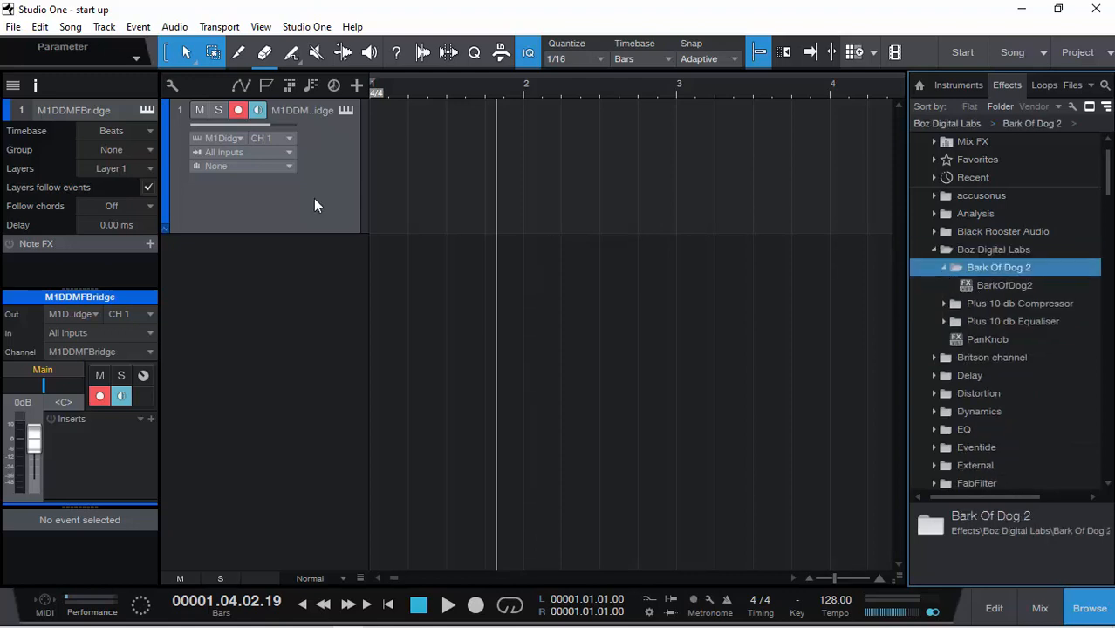
pyautogui.click(992, 284)
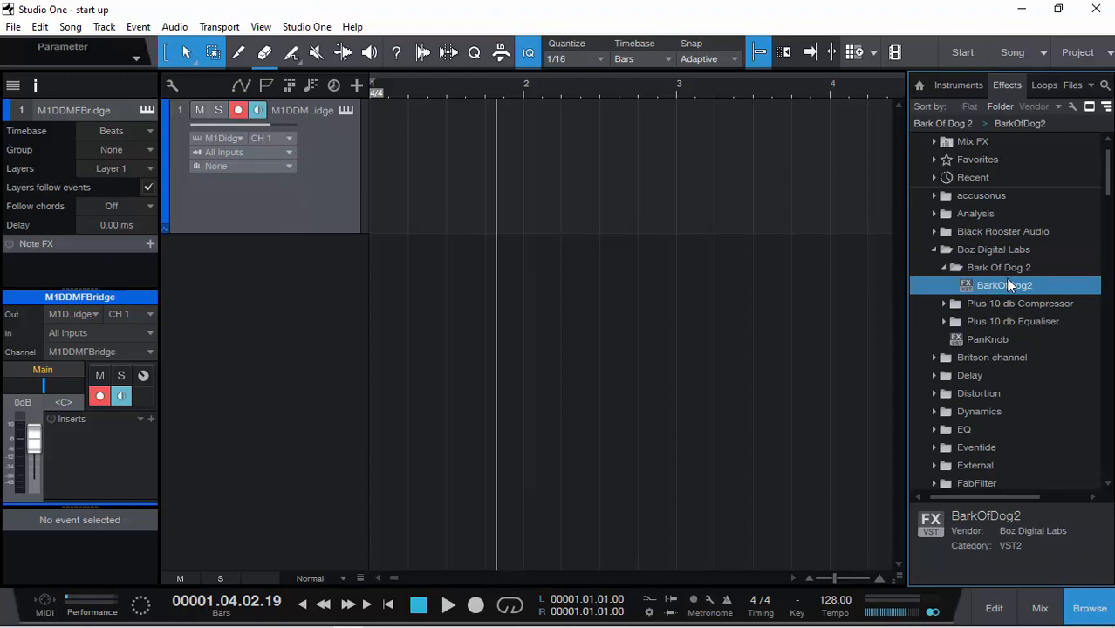
pyautogui.moveTo(992, 289); pyautogui.dragTo(296, 175)
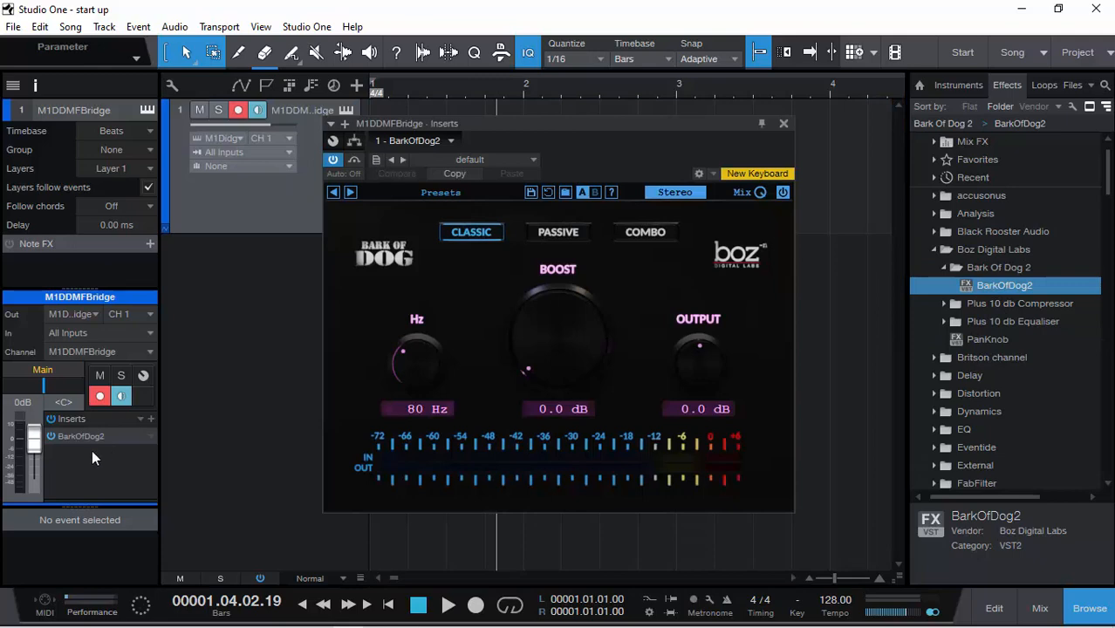
pyautogui.click(783, 124)
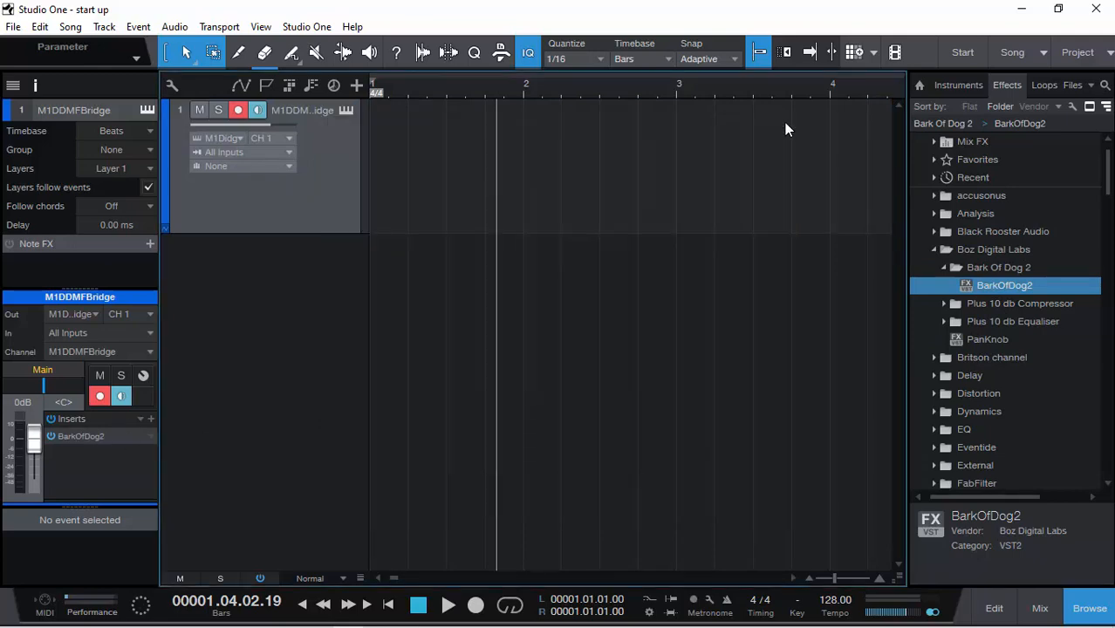
pyautogui.click(932, 250)
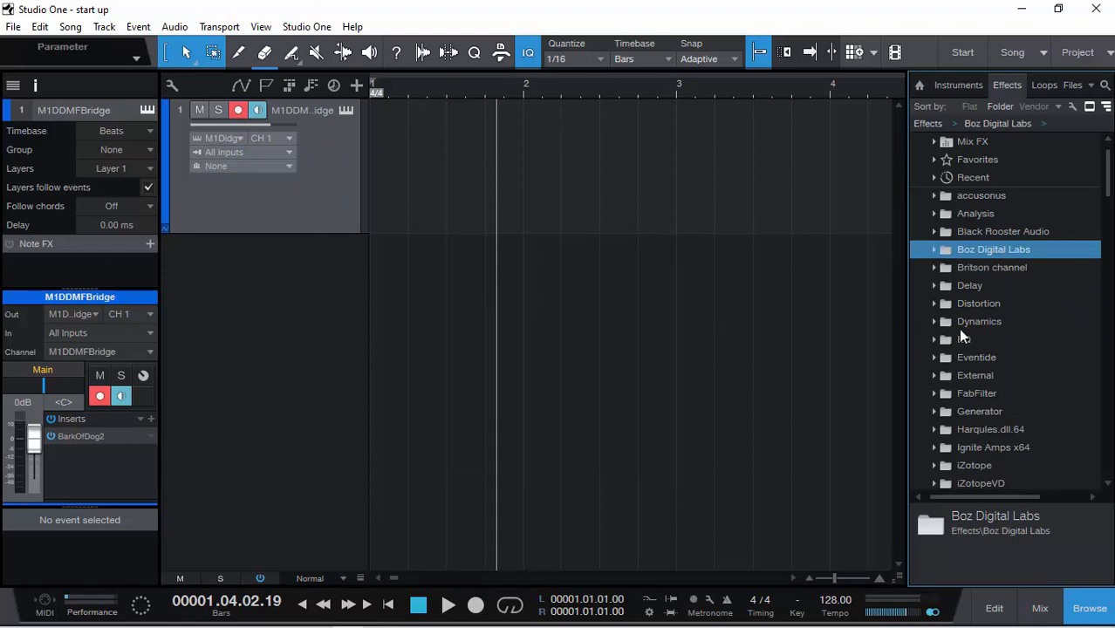
# View the loops section of the browser and return to the effects list.
pyautogui.scroll(-1, 960, 328)
pyautogui.scroll(2, 960, 326)
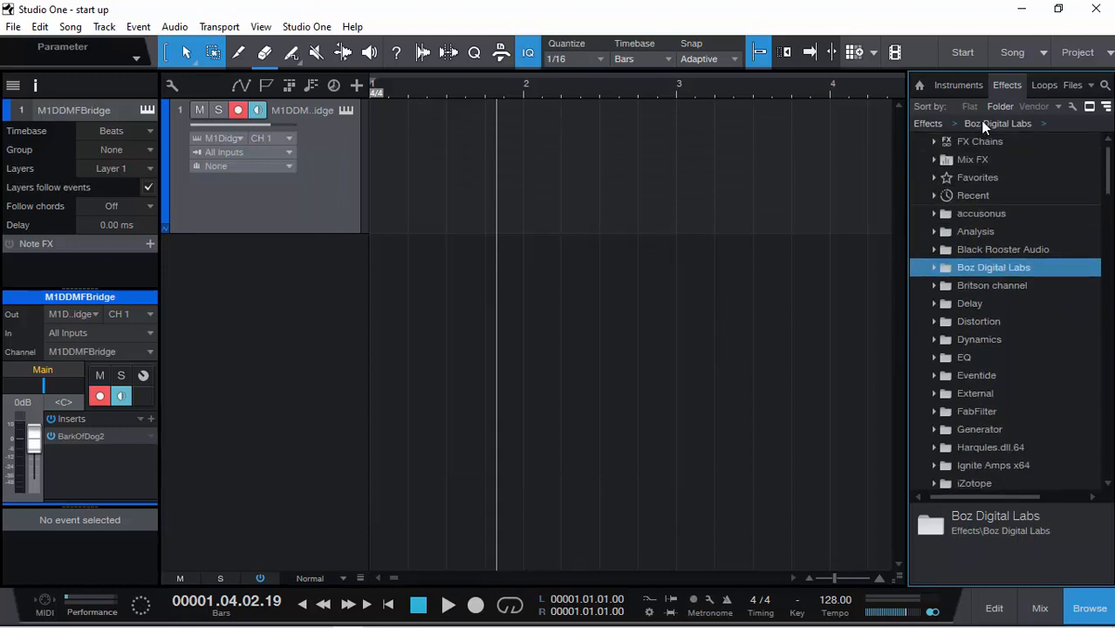
pyautogui.click(1038, 87)
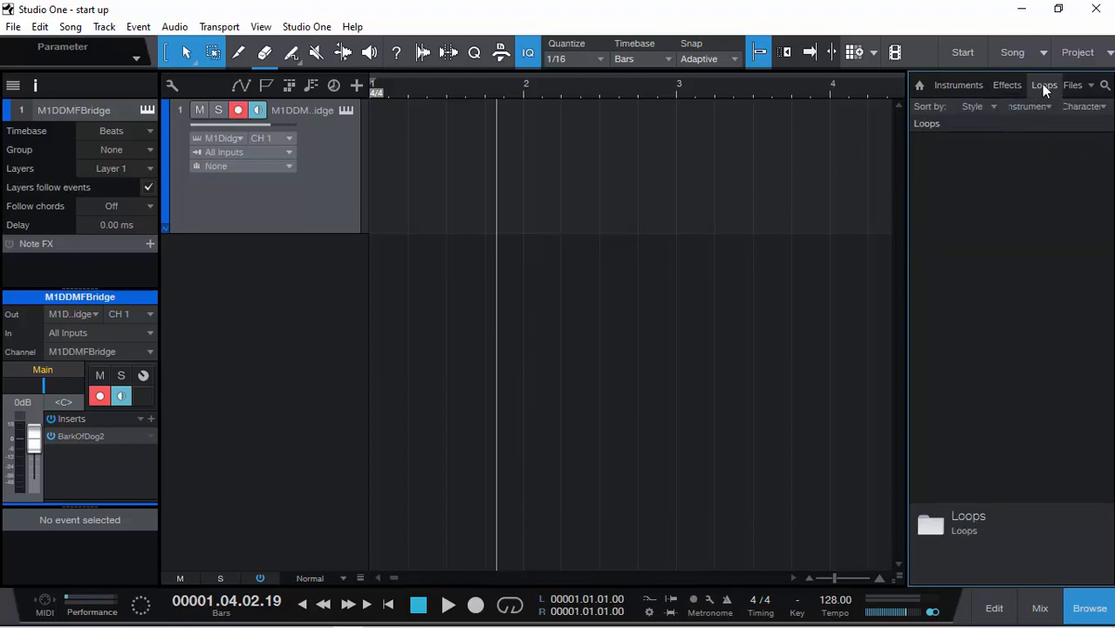
pyautogui.click(1008, 85)
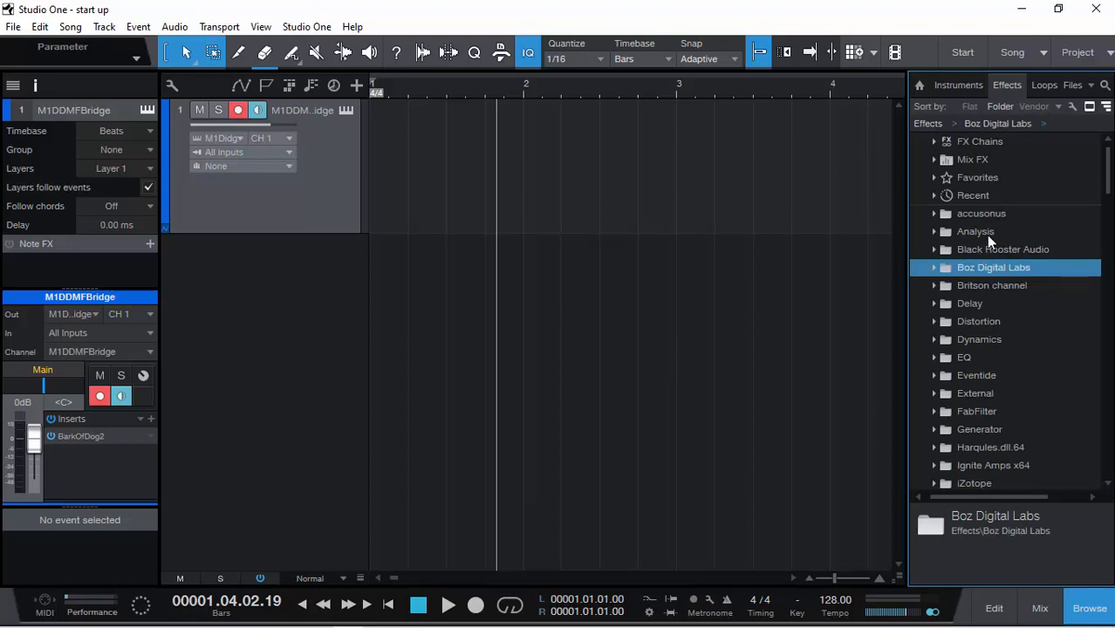
# Compare the effects list sorted flat, by folder and by vendor, ending with folder sorting.
pyautogui.click(969, 106)
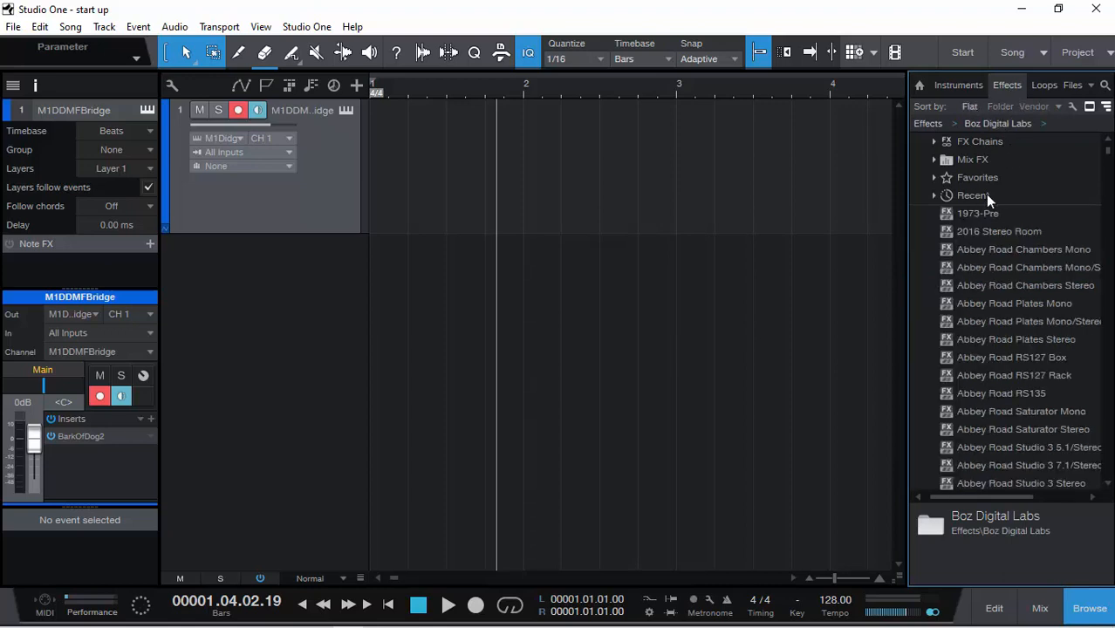
pyautogui.click(997, 106)
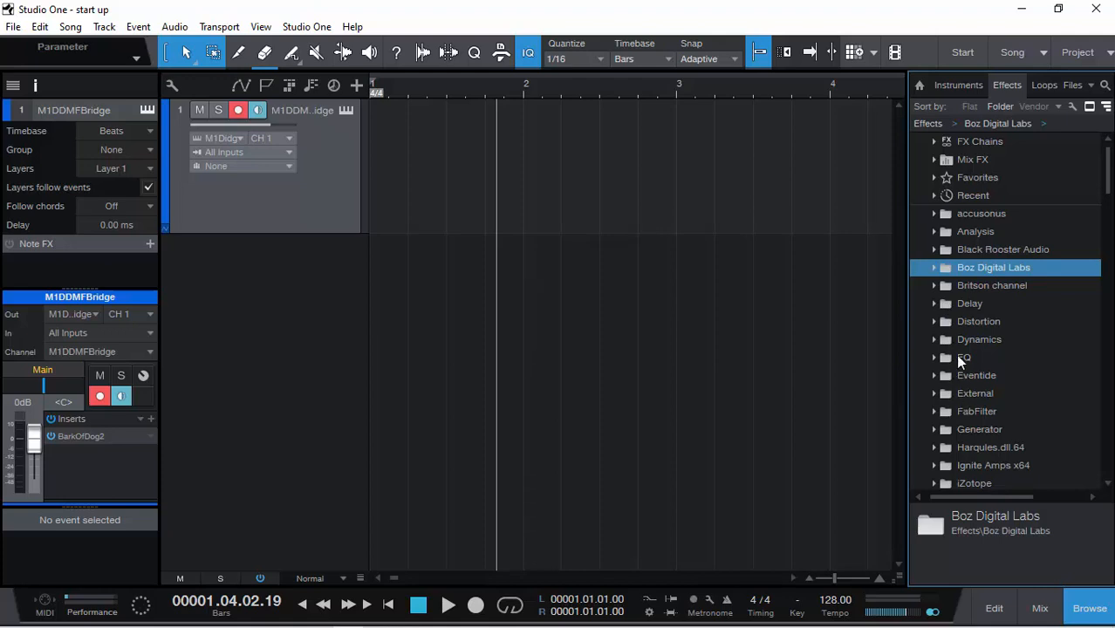
pyautogui.click(1031, 105)
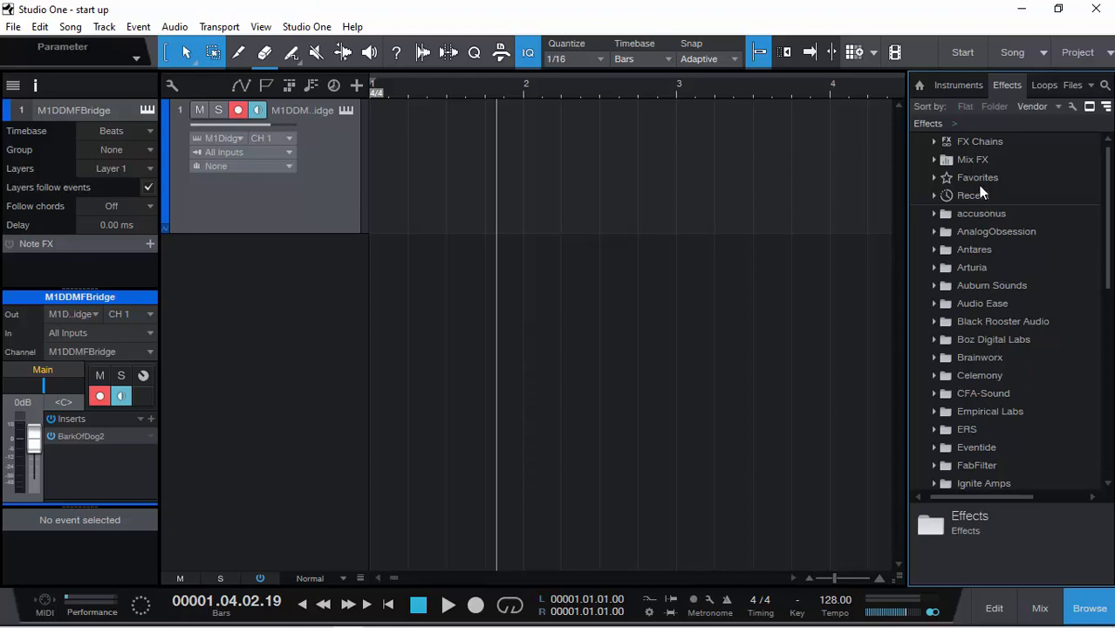
pyautogui.click(1001, 107)
# Return to the instruments, collapse the KORG folder, and show the browser's home page.
pyautogui.click(960, 87)
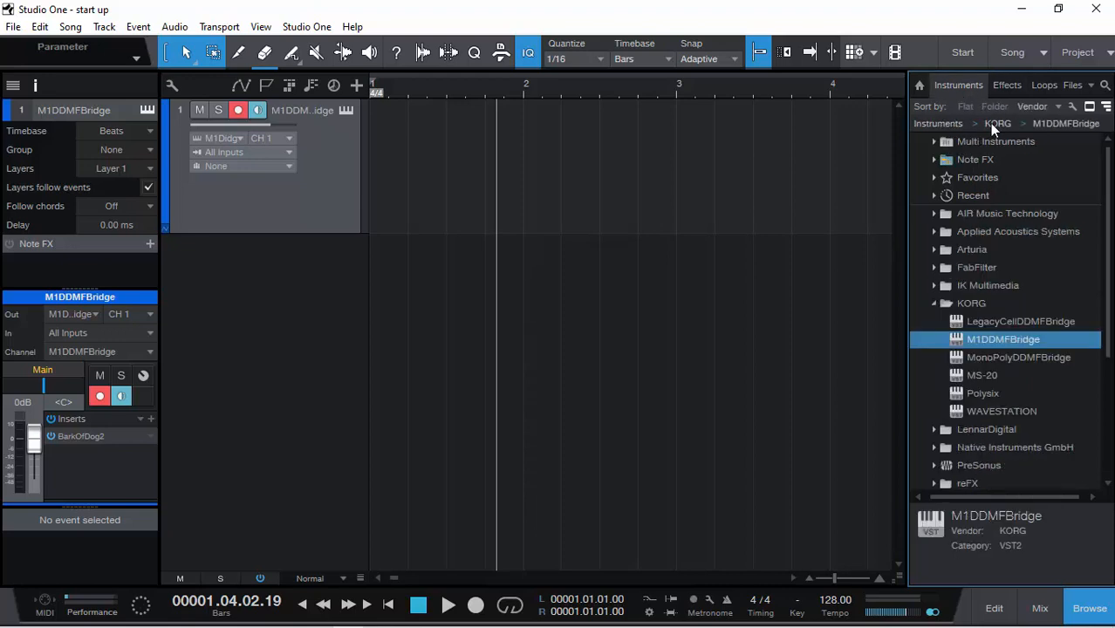
pyautogui.click(934, 303)
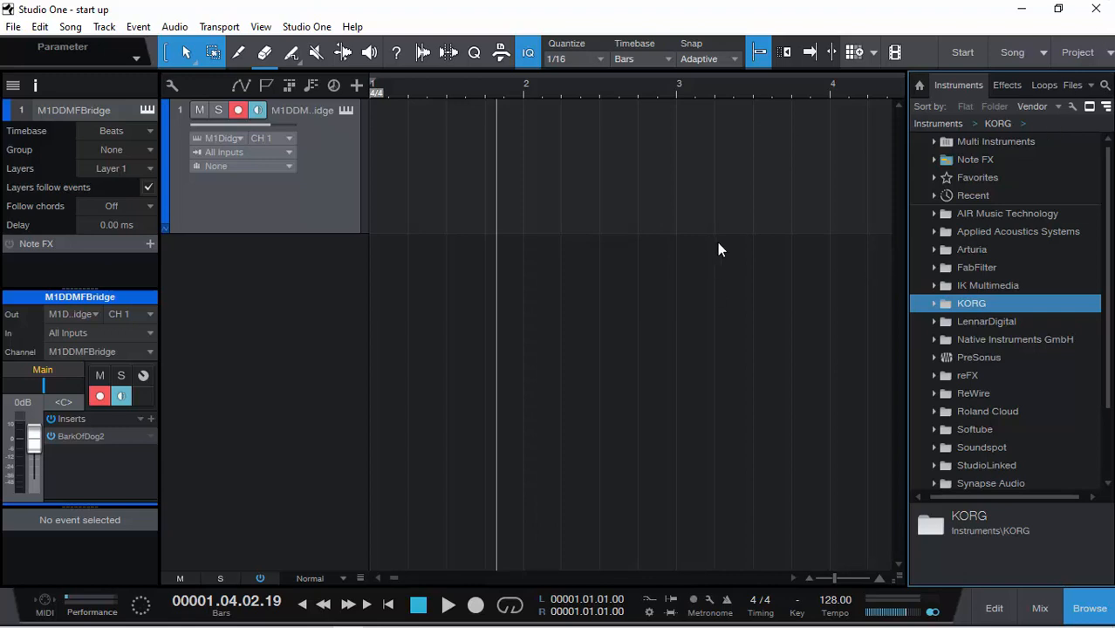
pyautogui.click(919, 87)
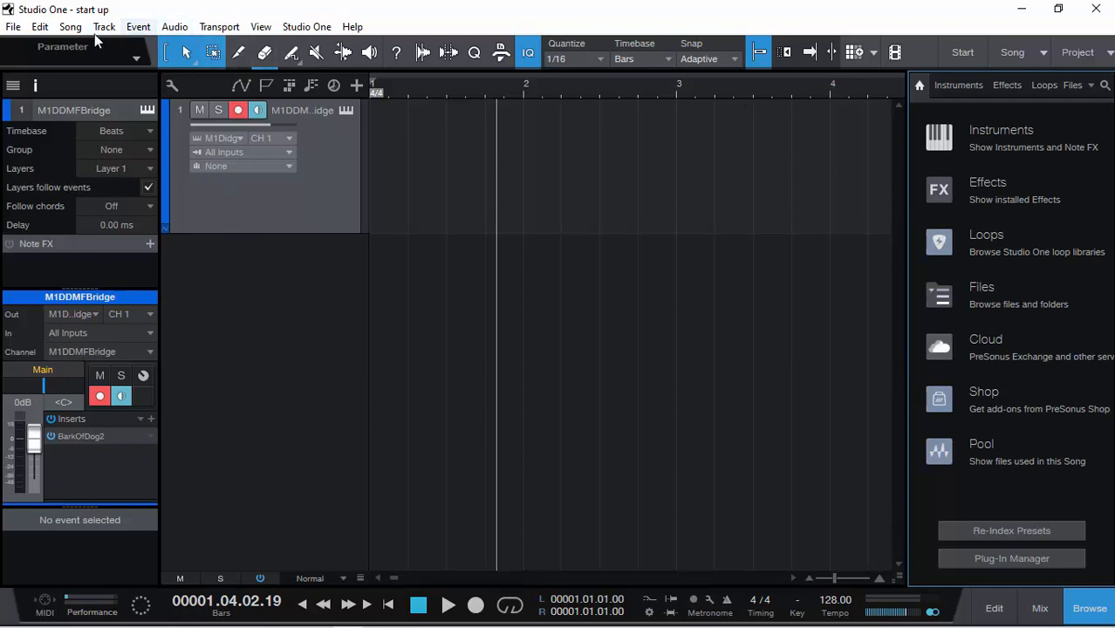
# Remove the M1DDMFBridge track from the song.
pyautogui.click(14, 27)
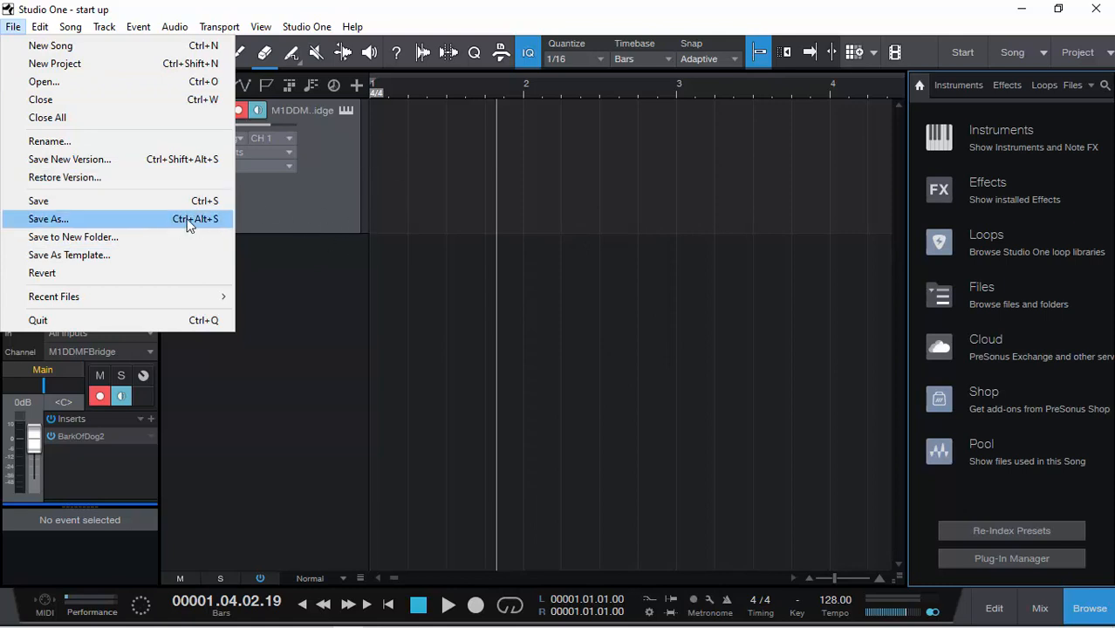
pyautogui.click(298, 218)
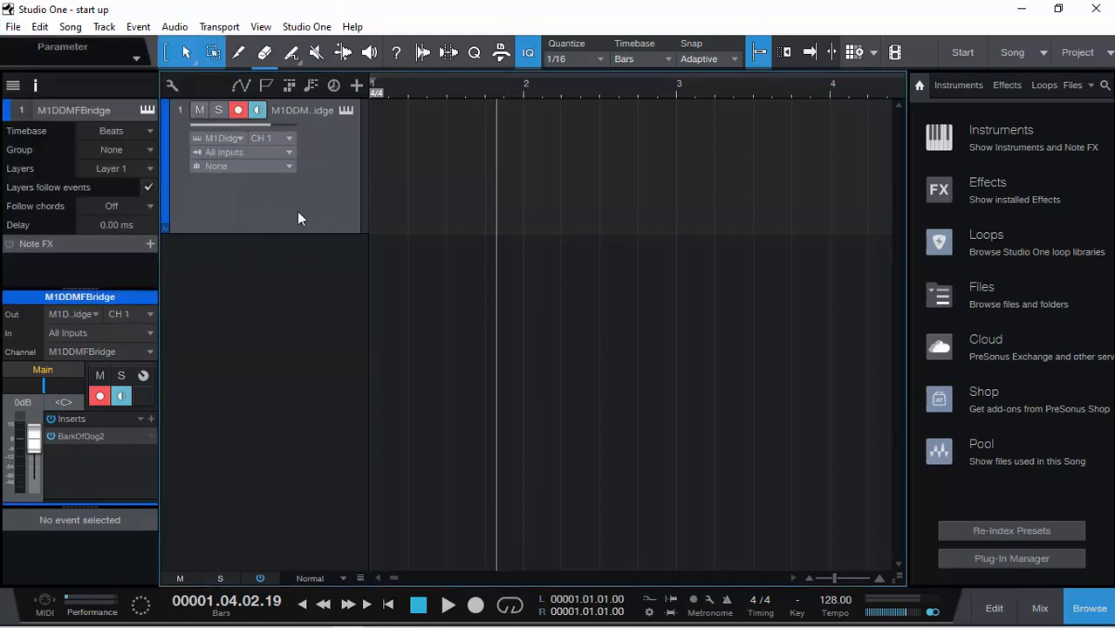
pyautogui.rightClick(297, 218)
pyautogui.click(436, 281)
pyautogui.click(13, 28)
pyautogui.moveTo(69, 29)
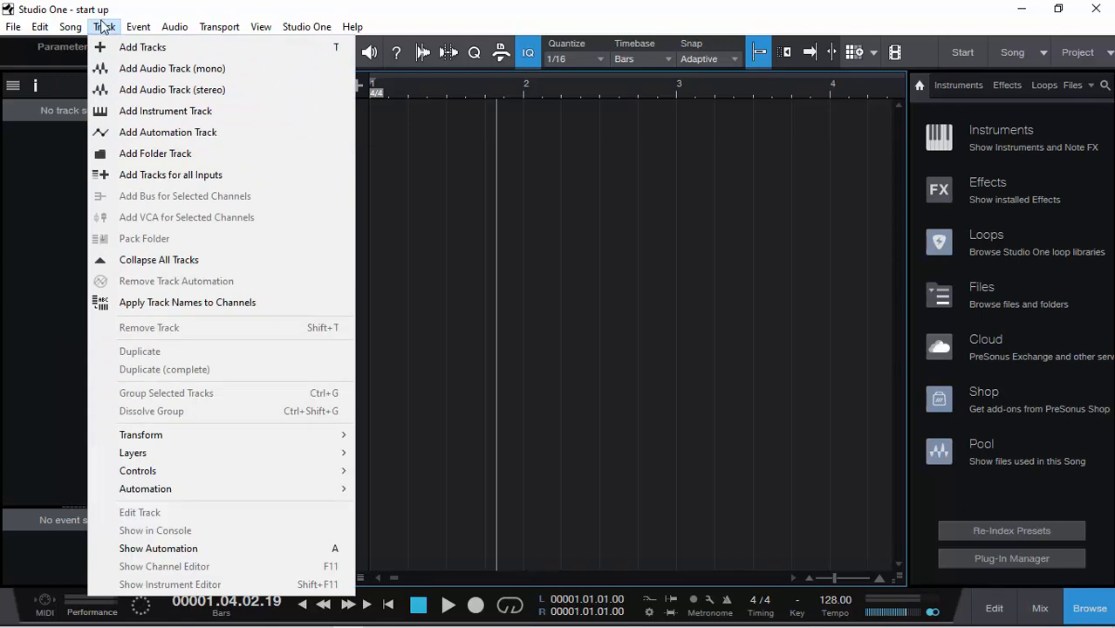
pyautogui.moveTo(135, 29)
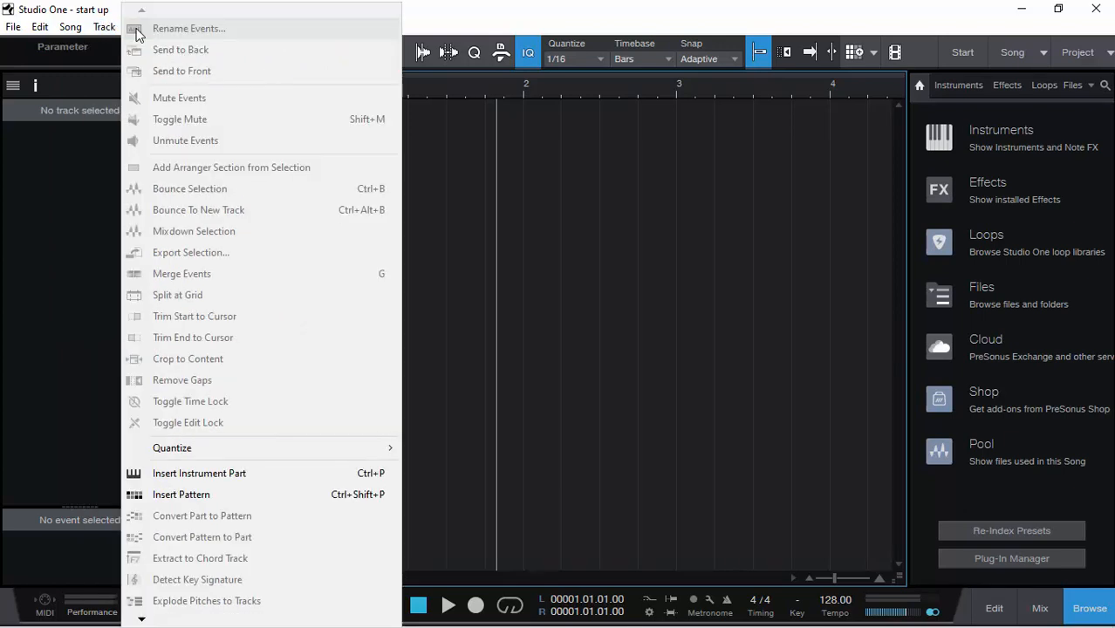
pyautogui.click(489, 191)
pyautogui.click(135, 27)
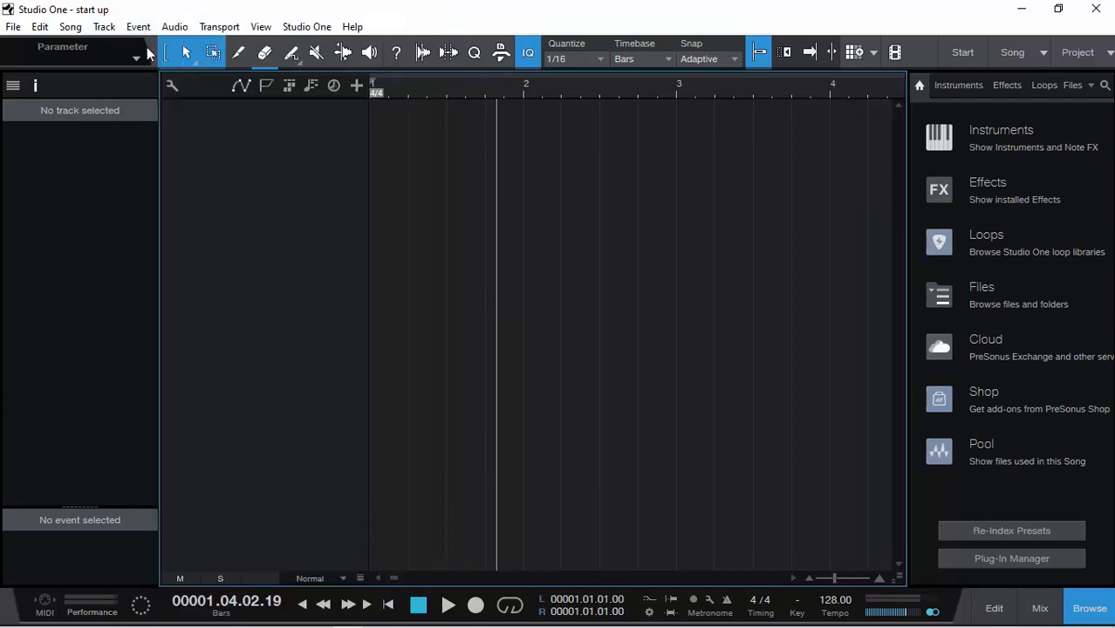
pyautogui.moveTo(175, 29)
pyautogui.click(124, 248)
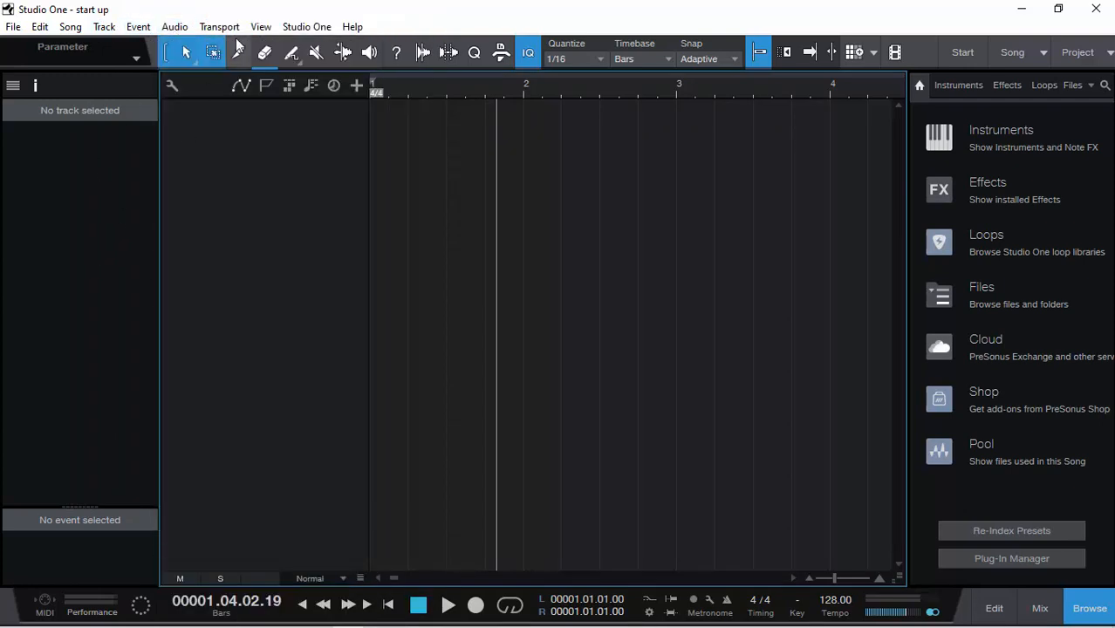
pyautogui.rightClick(382, 294)
pyautogui.click(680, 378)
# Open the program options and examine the general startup behaviours, keeping Do Nothing selected.
pyautogui.click(302, 29)
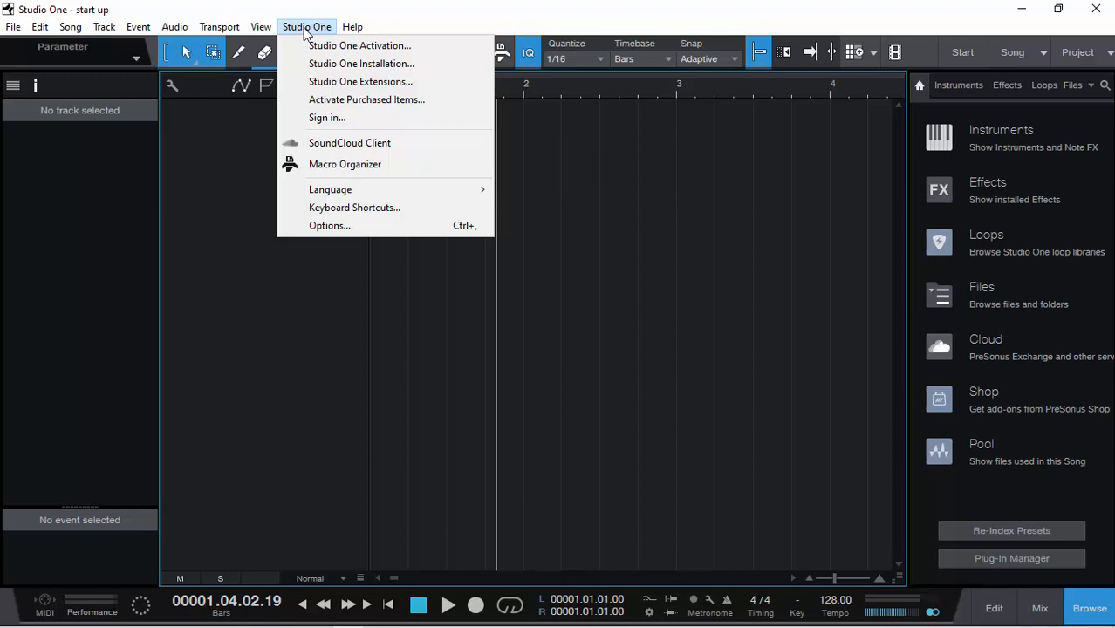
pyautogui.click(330, 226)
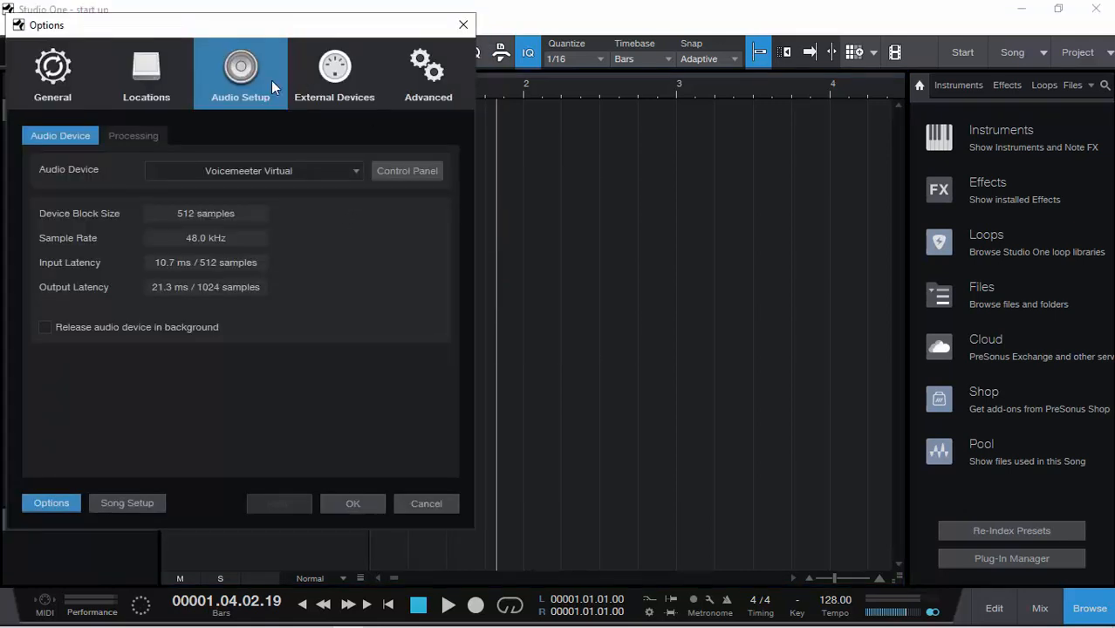
pyautogui.click(56, 80)
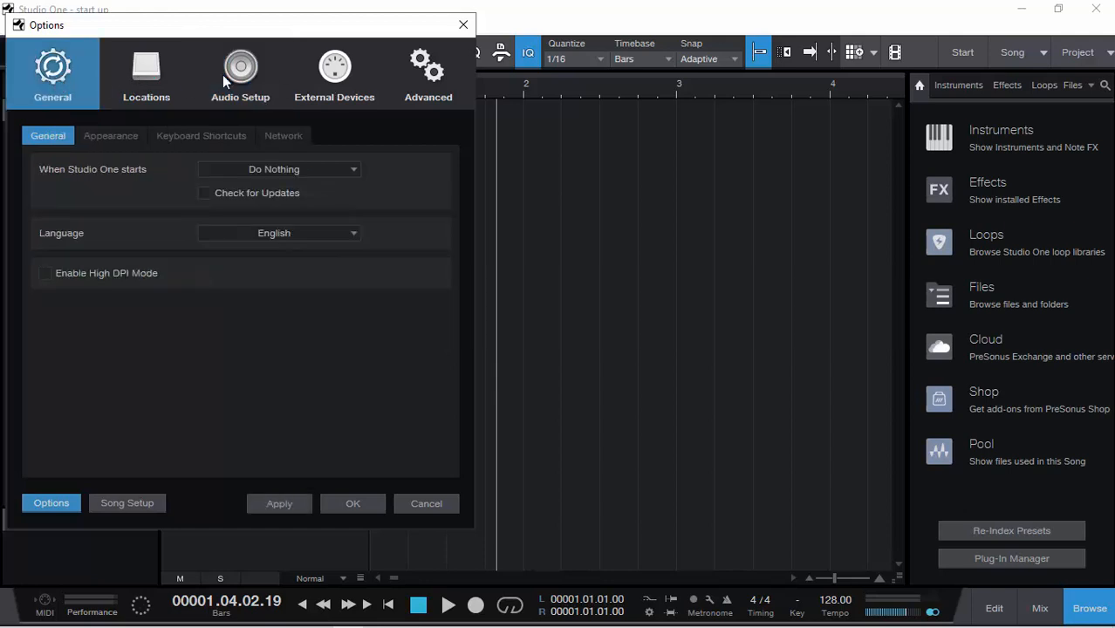
pyautogui.moveTo(330, 32); pyautogui.dragTo(468, 46)
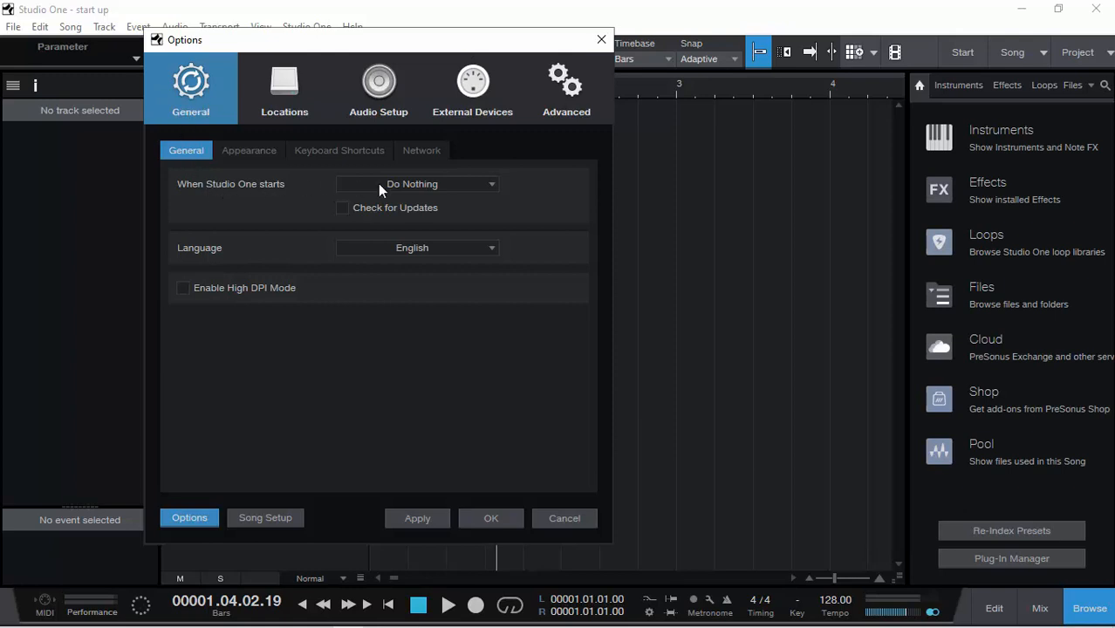
pyautogui.click(451, 187)
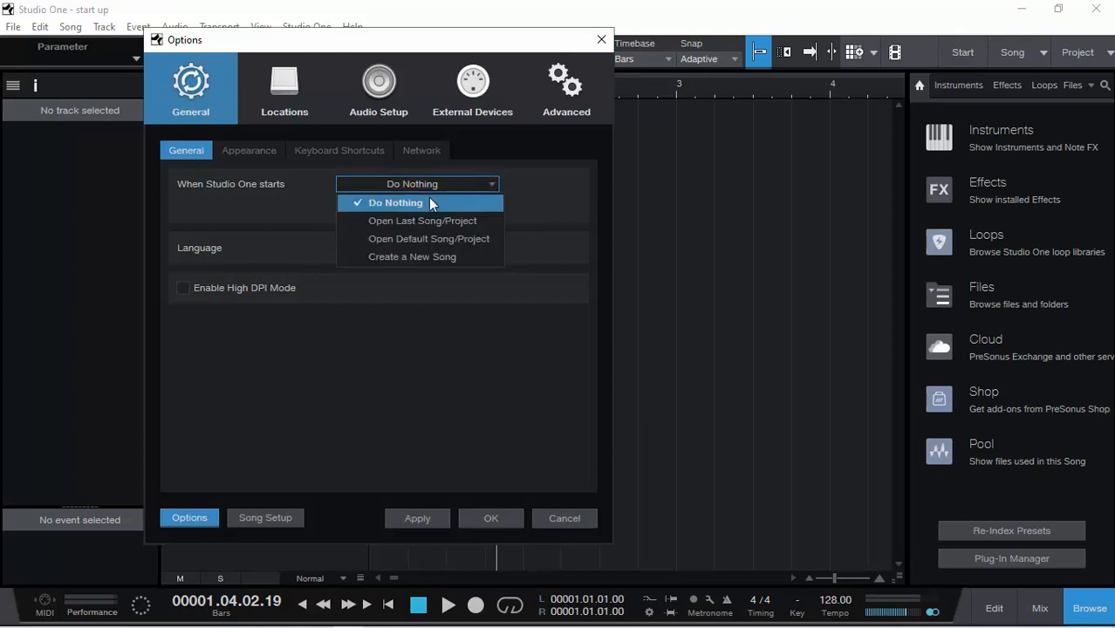
pyautogui.click(428, 199)
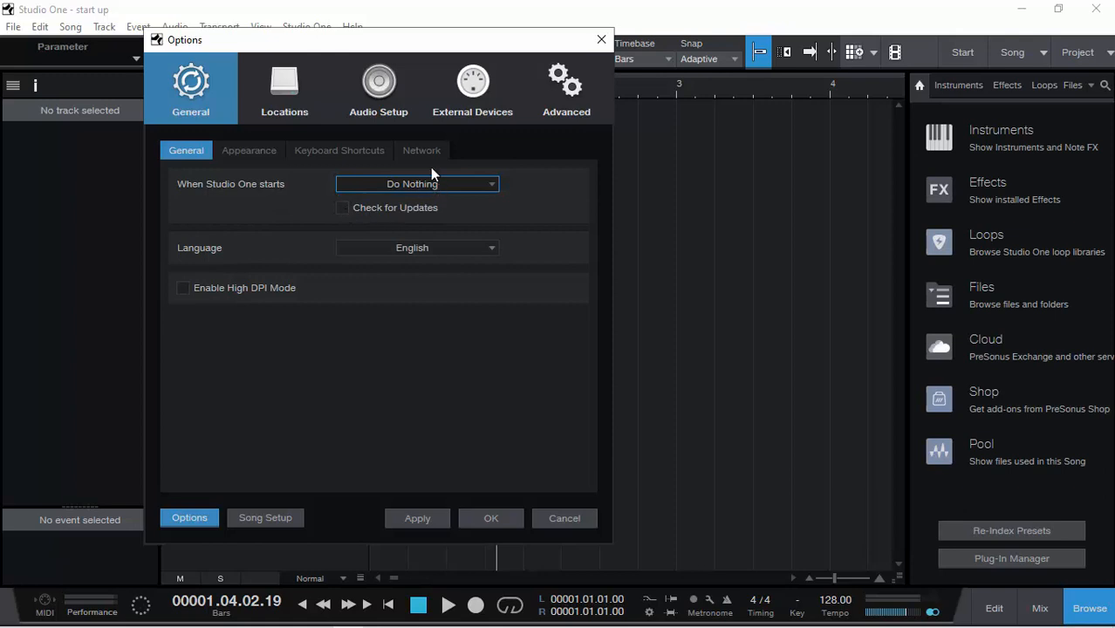
# Try out the background luminance, contrast and hue shift adjustments in the appearance options.
pyautogui.click(253, 154)
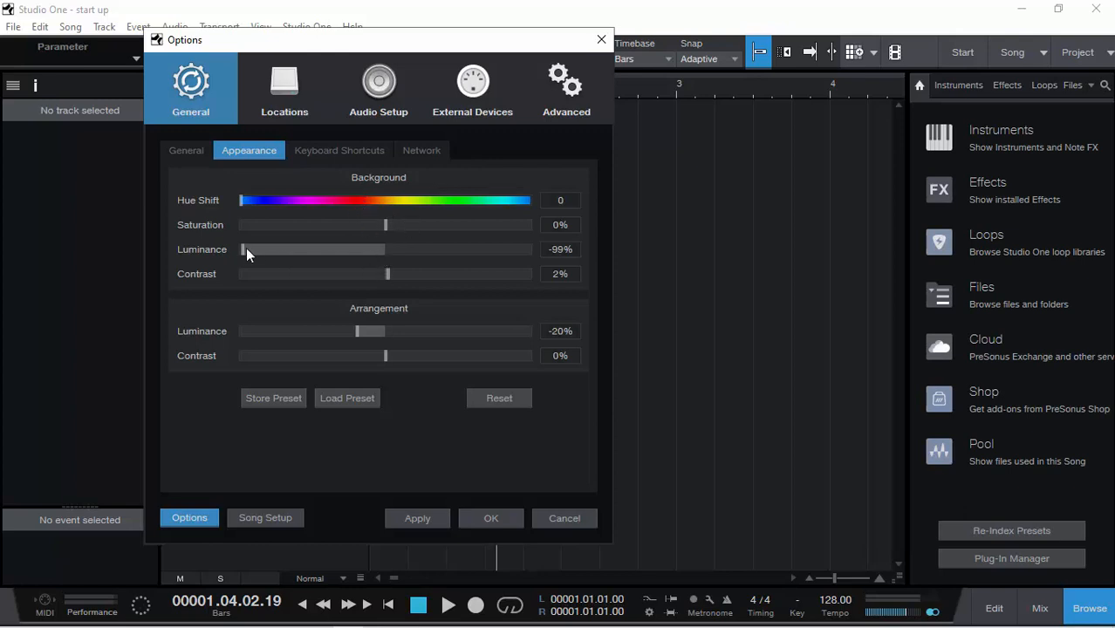
pyautogui.moveTo(247, 252)
pyautogui.mouseDown()
pyautogui.moveTo(344, 252)
pyautogui.moveTo(242, 254)
pyautogui.mouseUp()
pyautogui.moveTo(387, 273); pyautogui.dragTo(356, 224)
pyautogui.moveTo(248, 201); pyautogui.dragTo(209, 206)
# Look through the keyboard shortcuts for the Song commands and the network options, ending back at the general options.
pyautogui.click(361, 150)
pyautogui.scroll(-3, 232, 324)
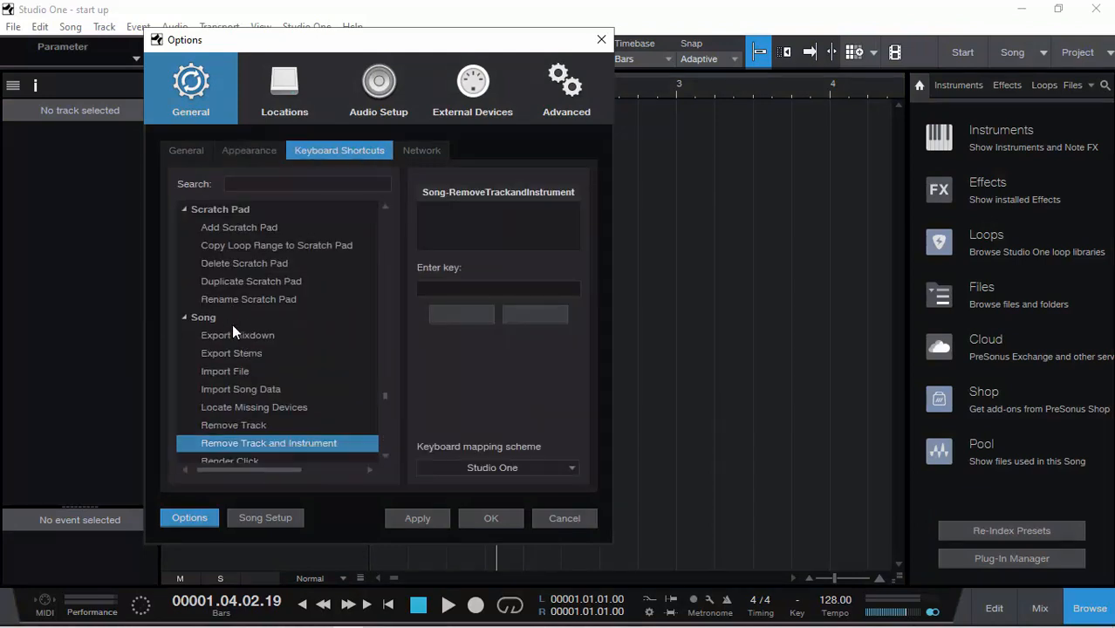
pyautogui.scroll(-1, 282, 335)
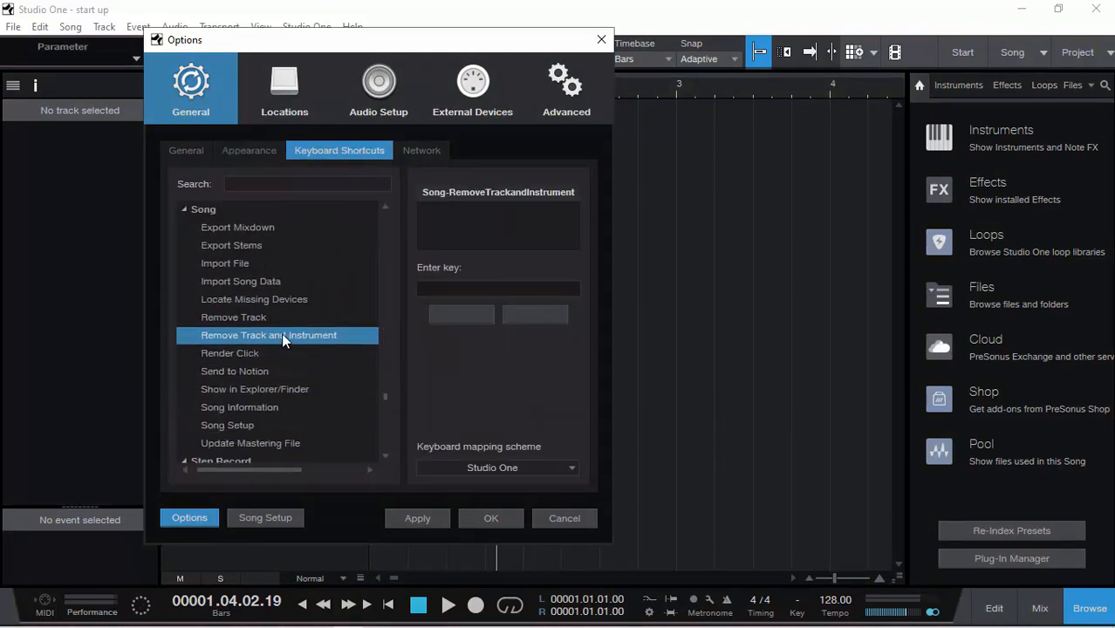
pyautogui.click(224, 373)
pyautogui.click(420, 150)
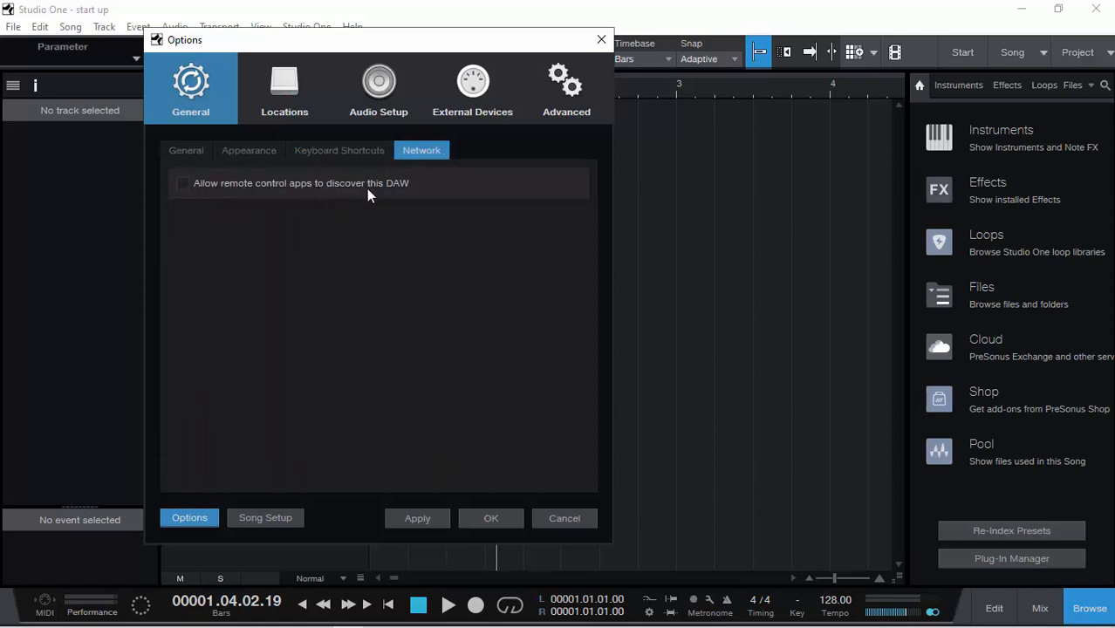
pyautogui.click(191, 153)
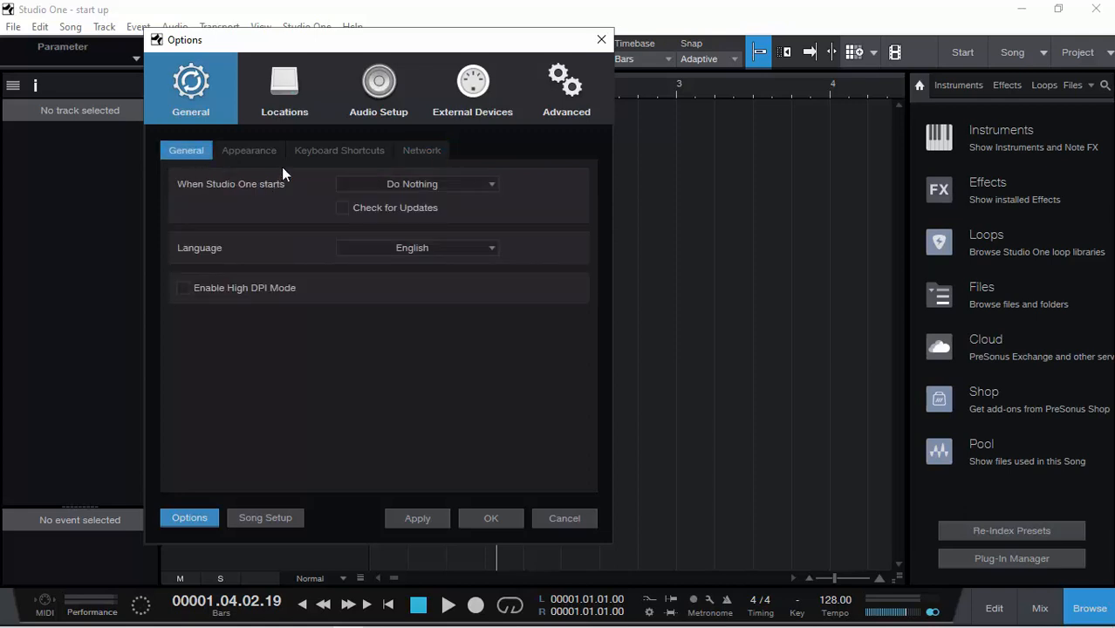
# Switch to the Locations options without applying the setup changes, and review the user data settings and browser file types.
pyautogui.click(288, 89)
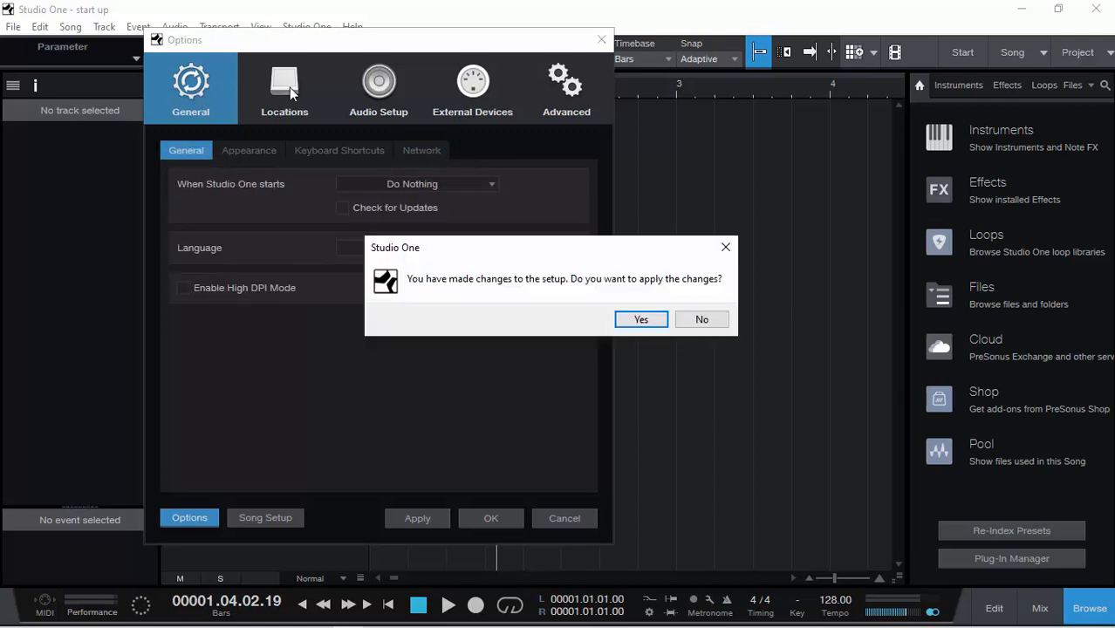
pyautogui.click(702, 321)
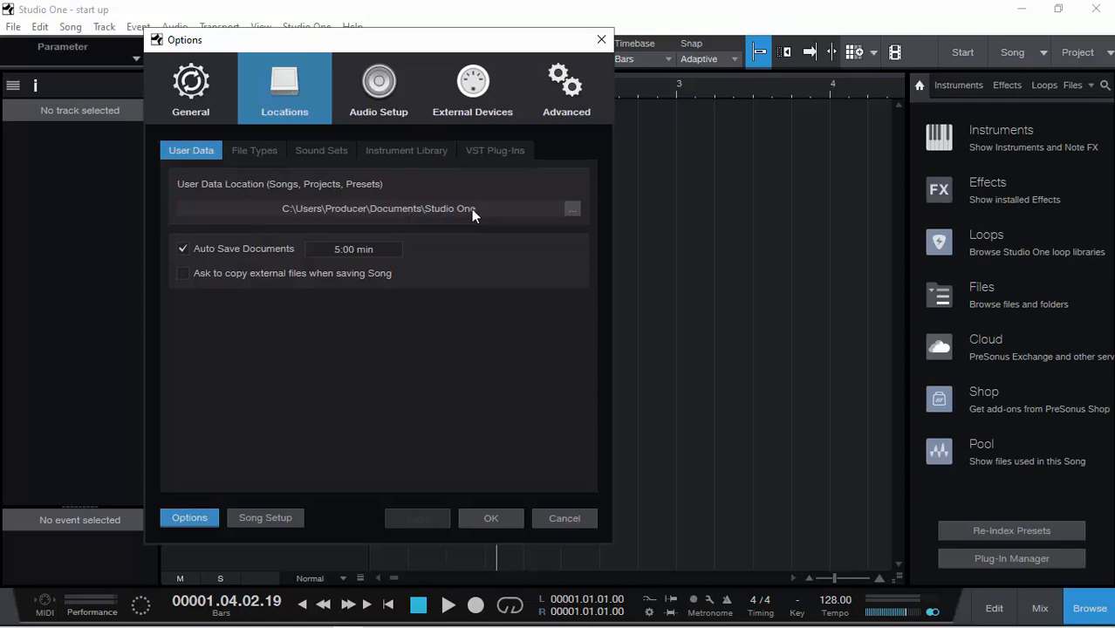
pyautogui.click(255, 151)
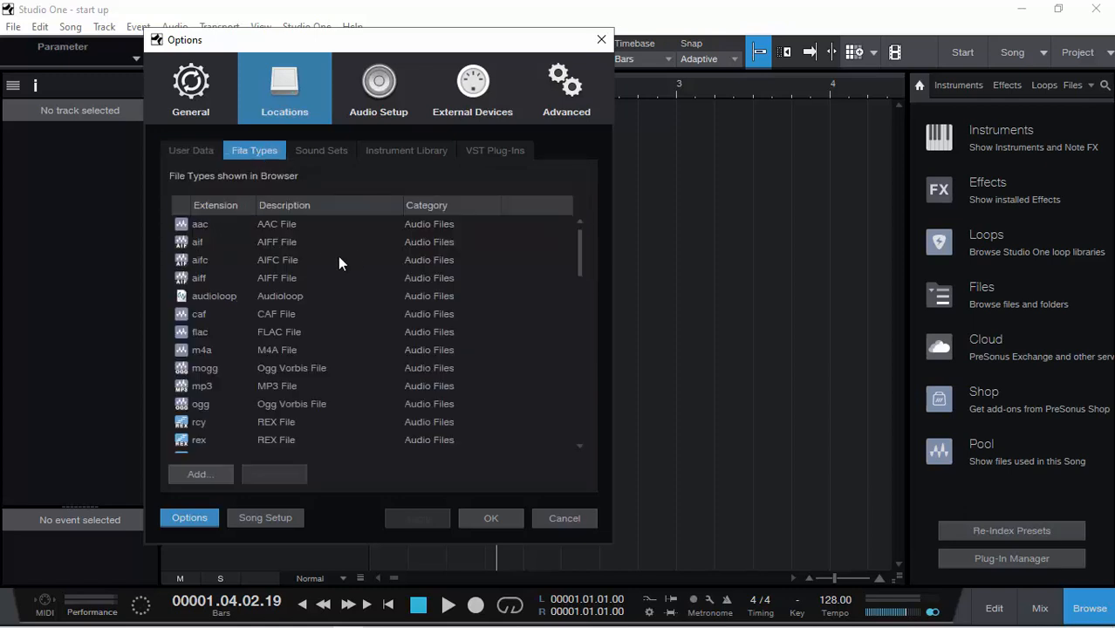
pyautogui.scroll(-2, 258, 243)
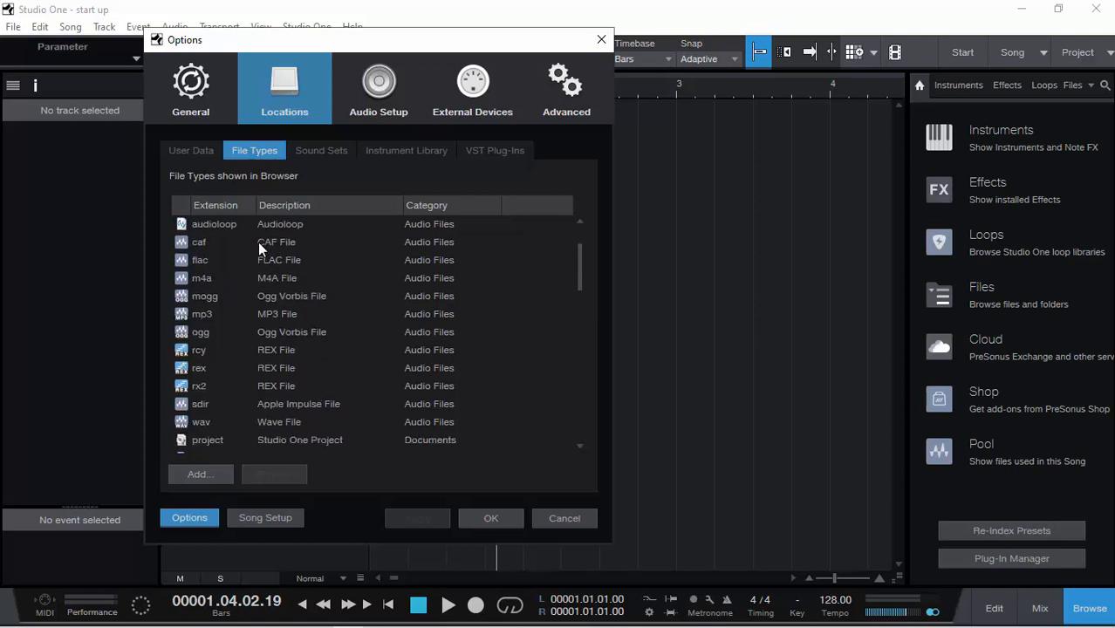
pyautogui.scroll(2, 258, 242)
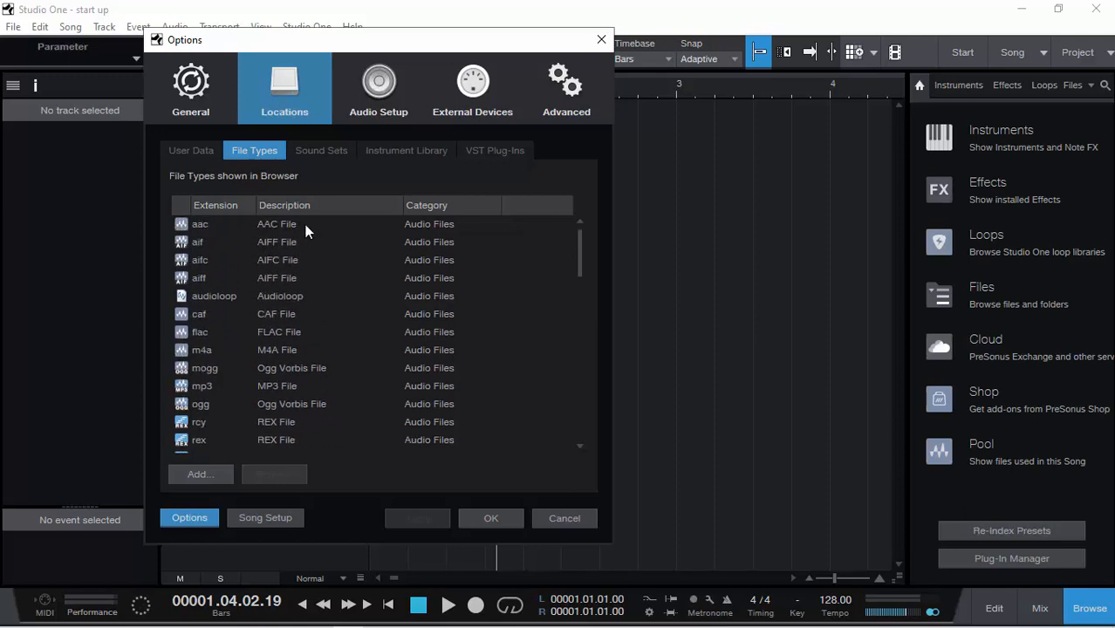
# Compare the sound set locations with the file types list, ending on the sound sets.
pyautogui.click(323, 151)
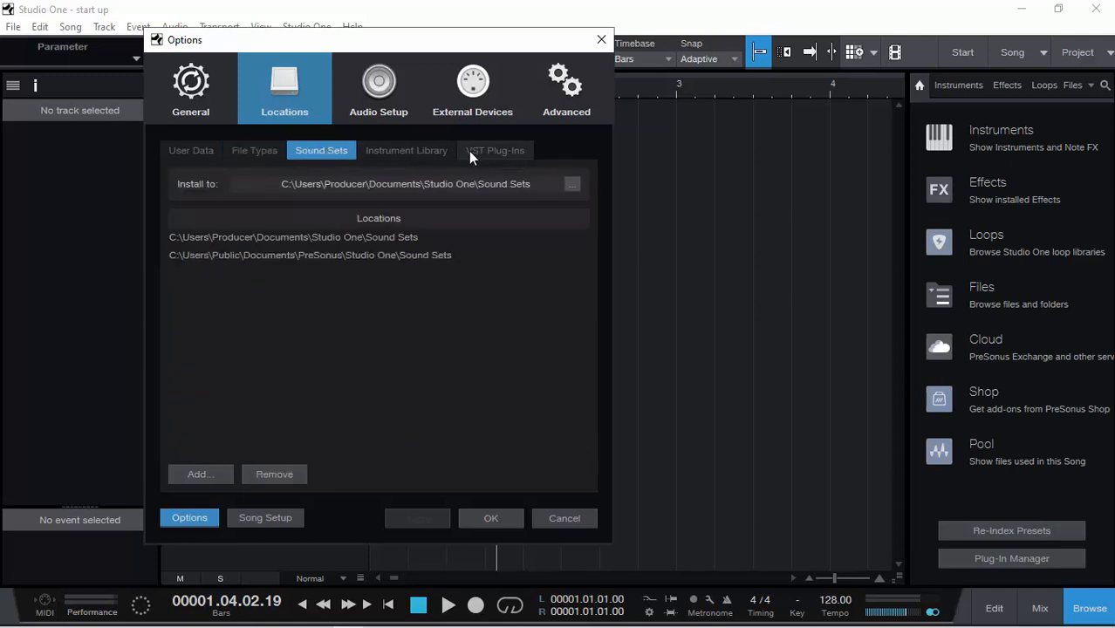
pyautogui.click(261, 155)
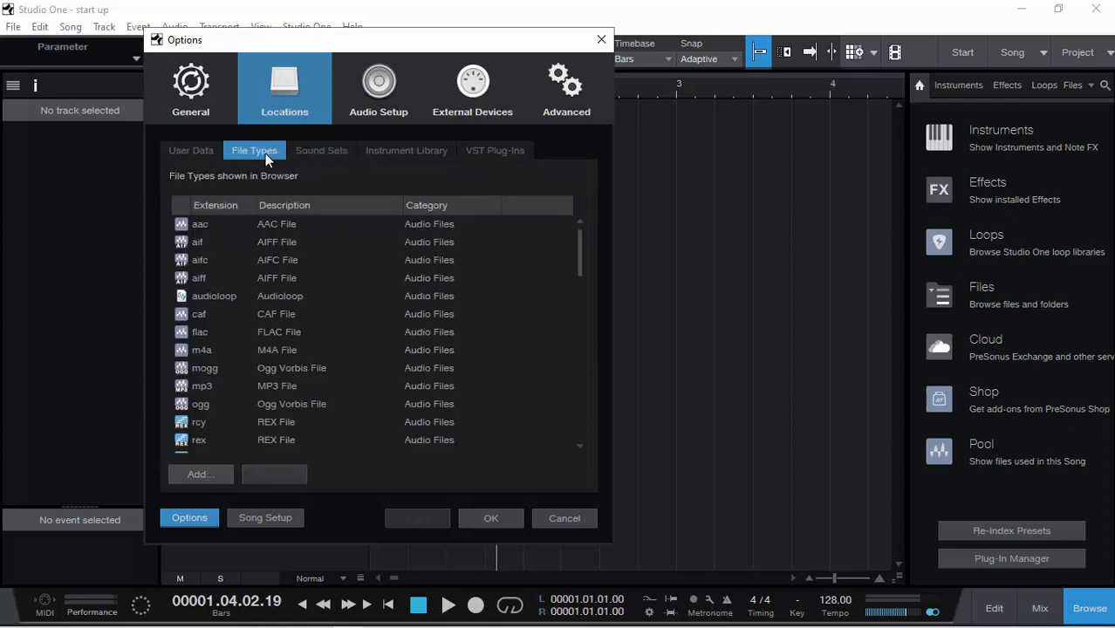
pyautogui.click(320, 149)
# Return to the user data settings and view the folder selection for the user data location without choosing one.
pyautogui.click(179, 152)
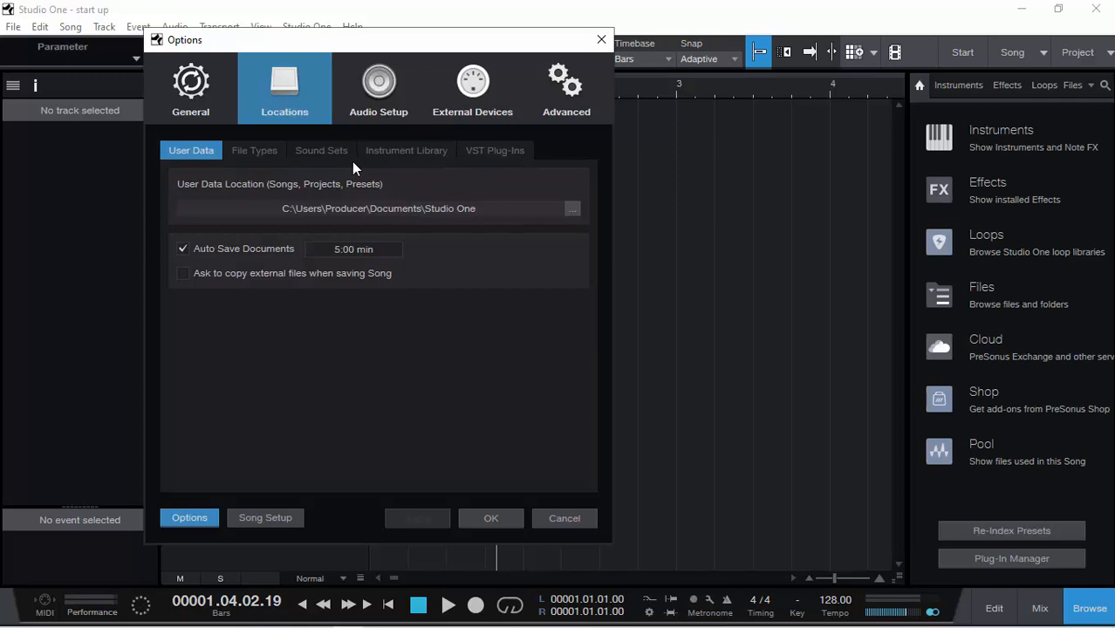
pyautogui.click(572, 210)
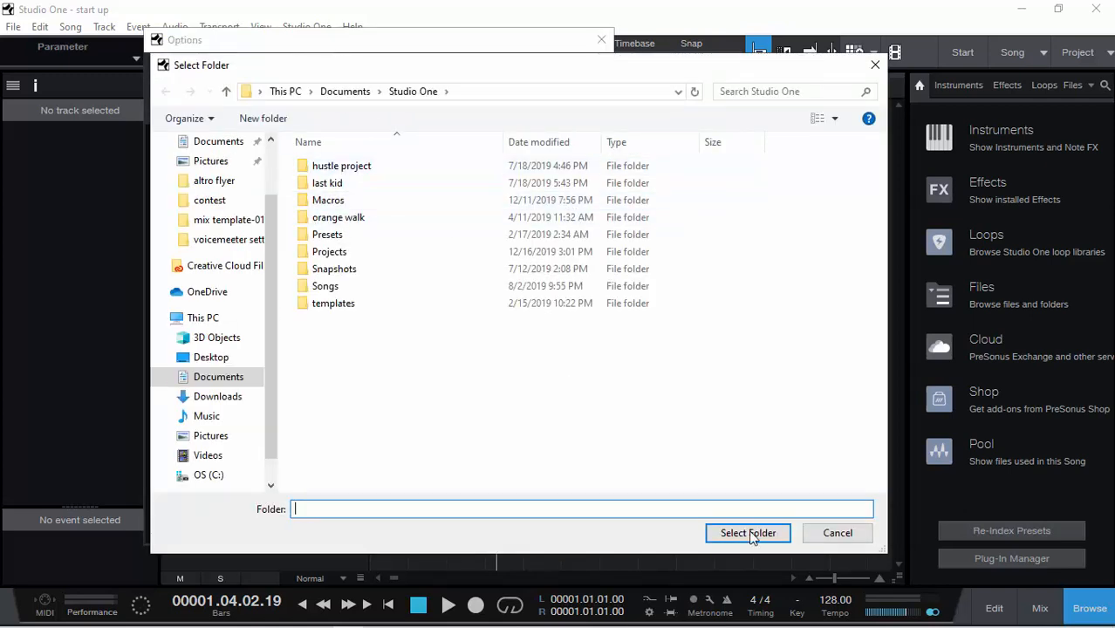
pyautogui.click(834, 532)
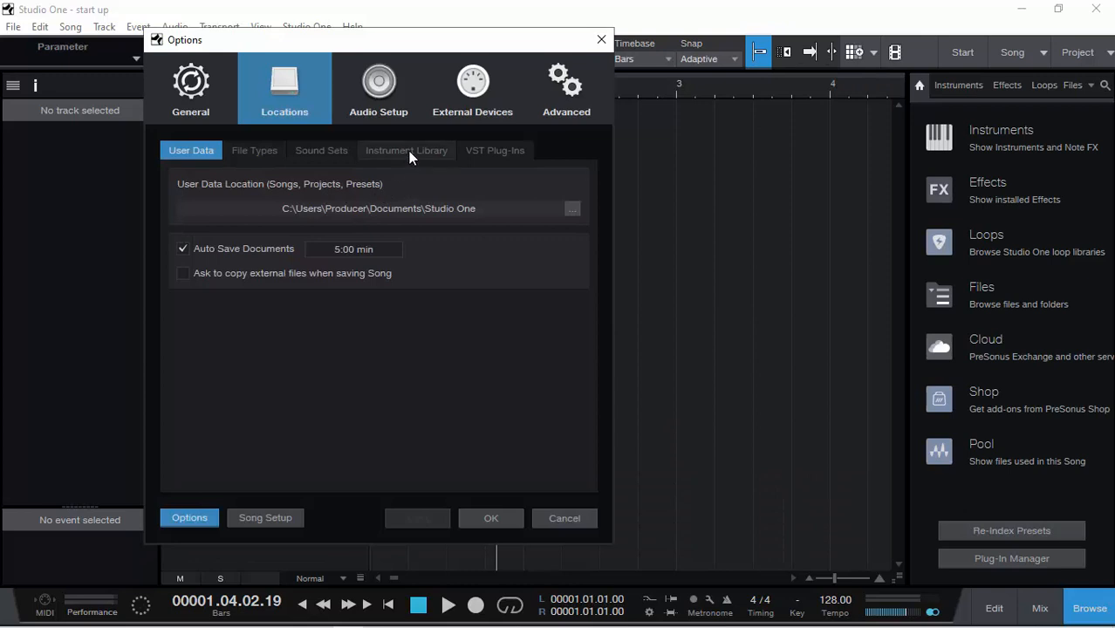
# Review the list of VST plug-in locations and open the dialog for adding a folder, cancelling without adding one.
pyautogui.click(494, 153)
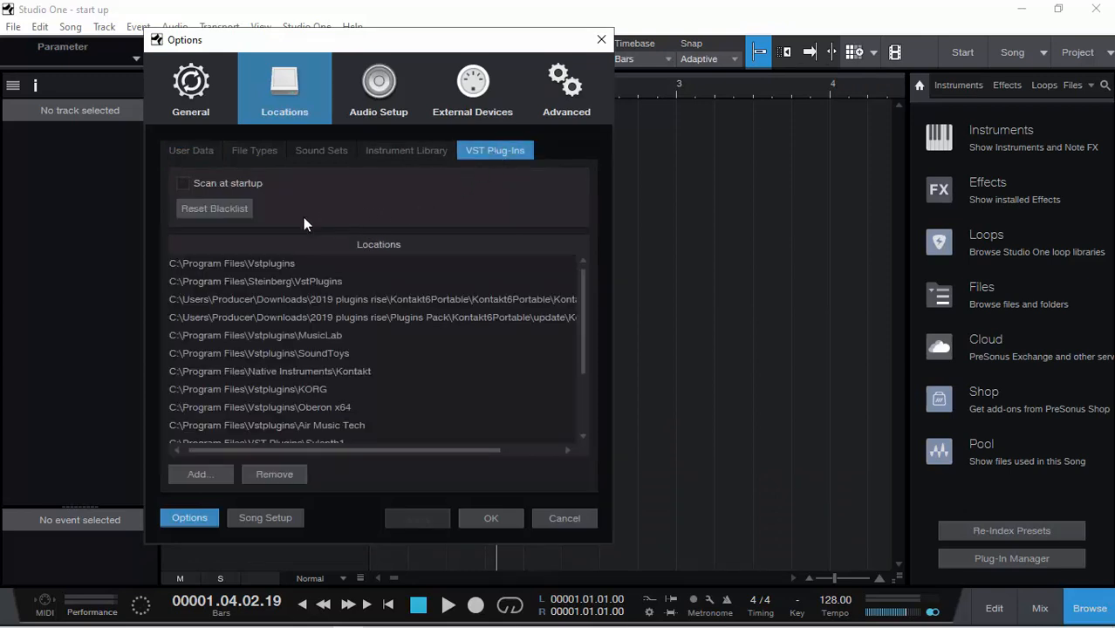
pyautogui.moveTo(581, 324); pyautogui.dragTo(570, 403)
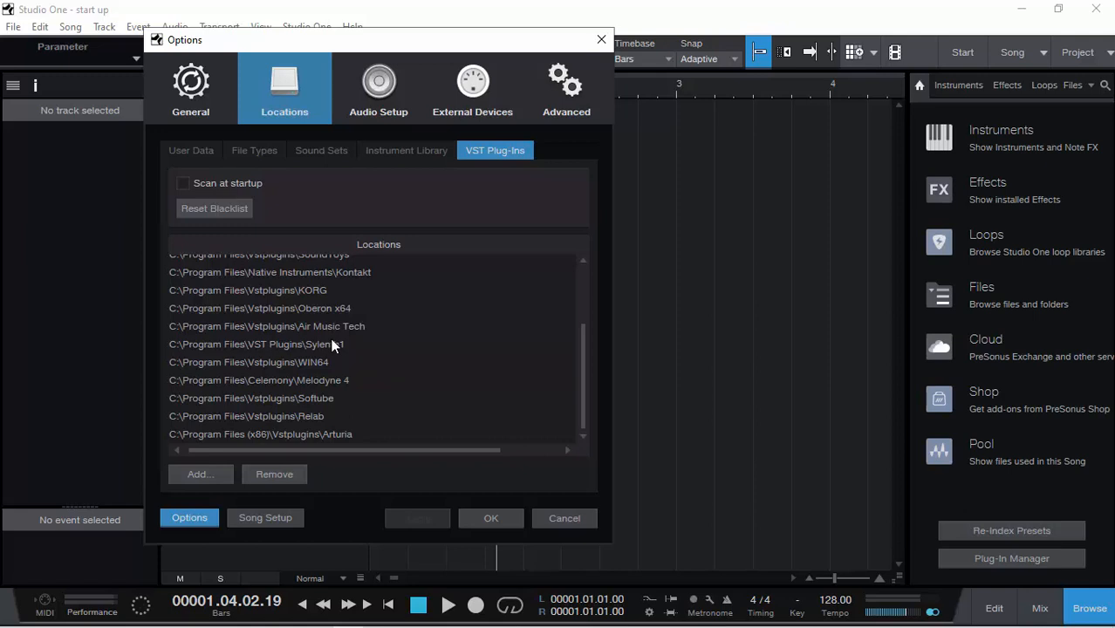
pyautogui.click(215, 472)
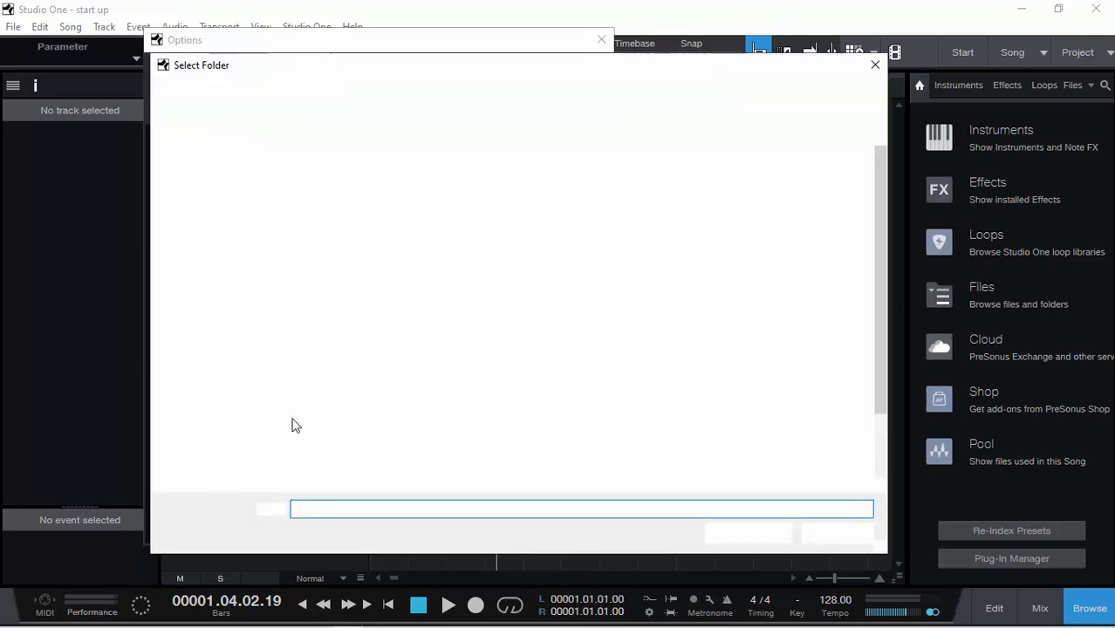
pyautogui.click(832, 533)
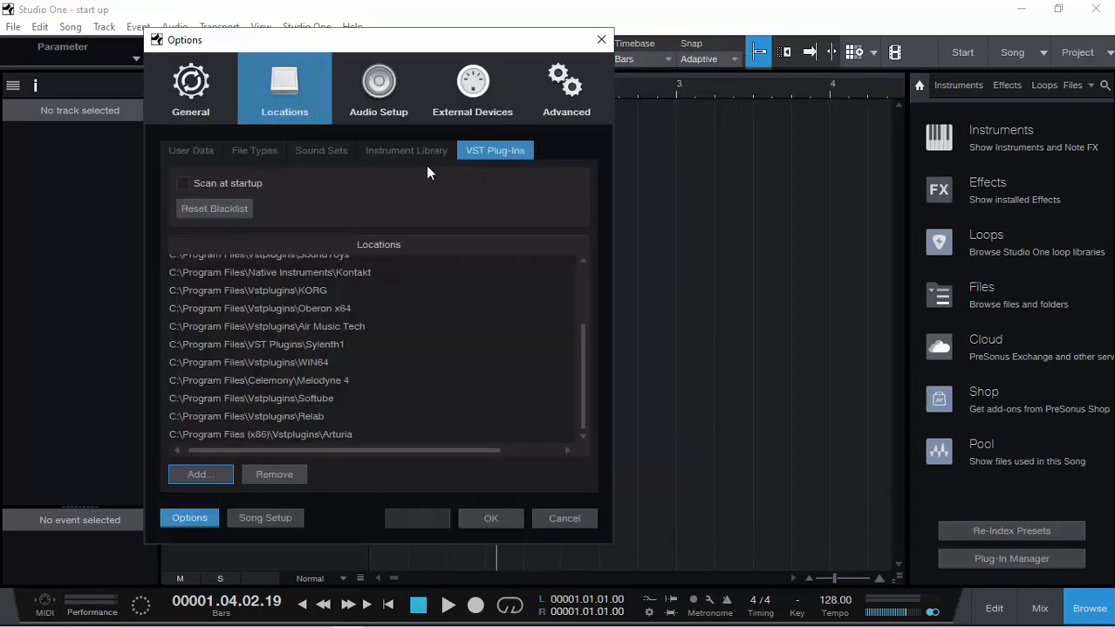
# Go to Audio Setup without applying the setup changes and examine the available audio devices, keeping Voicemeeter Virtual.
pyautogui.click(190, 85)
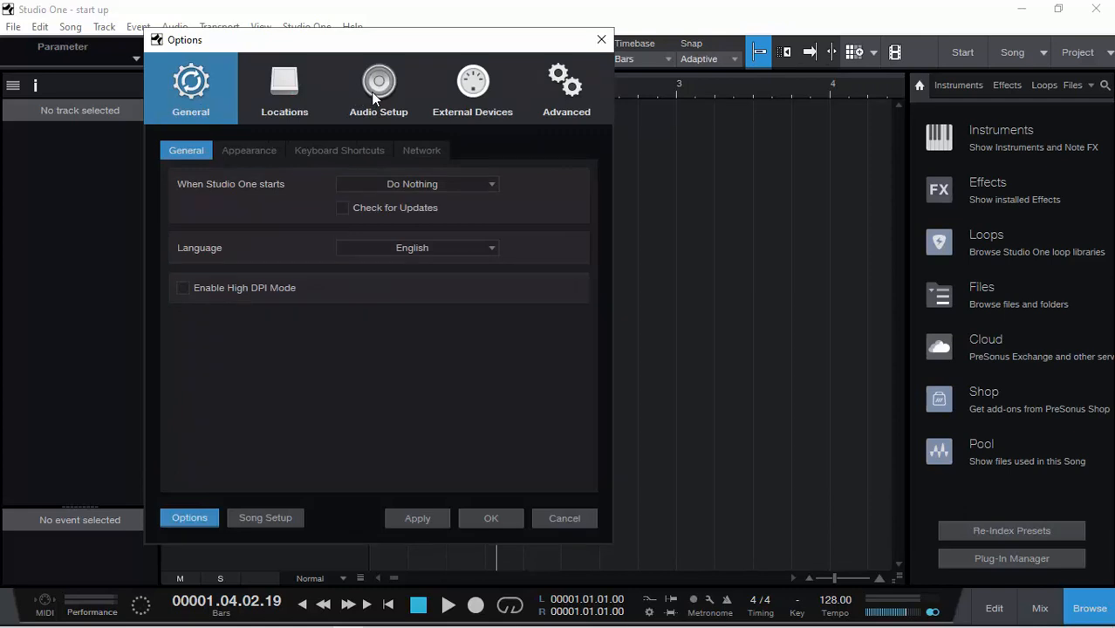
pyautogui.click(375, 98)
pyautogui.click(704, 320)
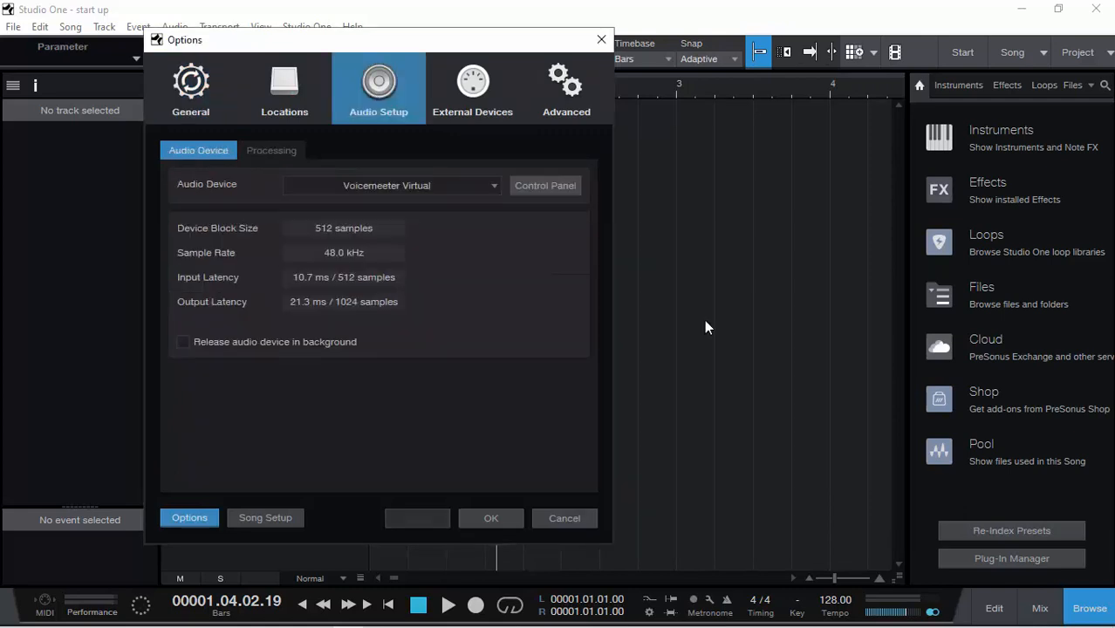
pyautogui.click(416, 187)
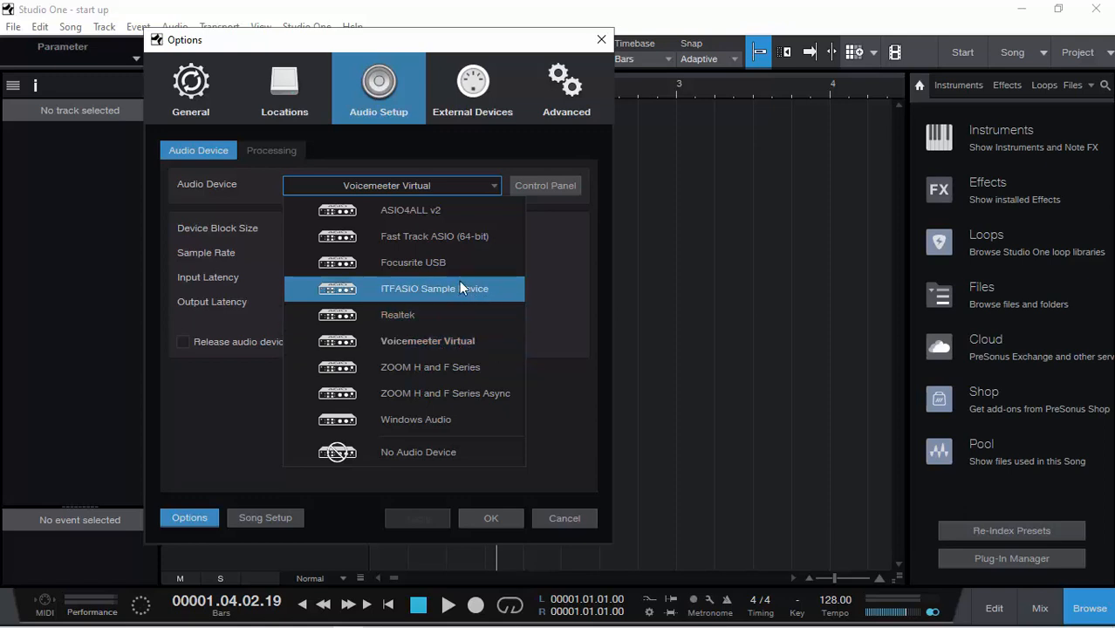
pyautogui.click(583, 395)
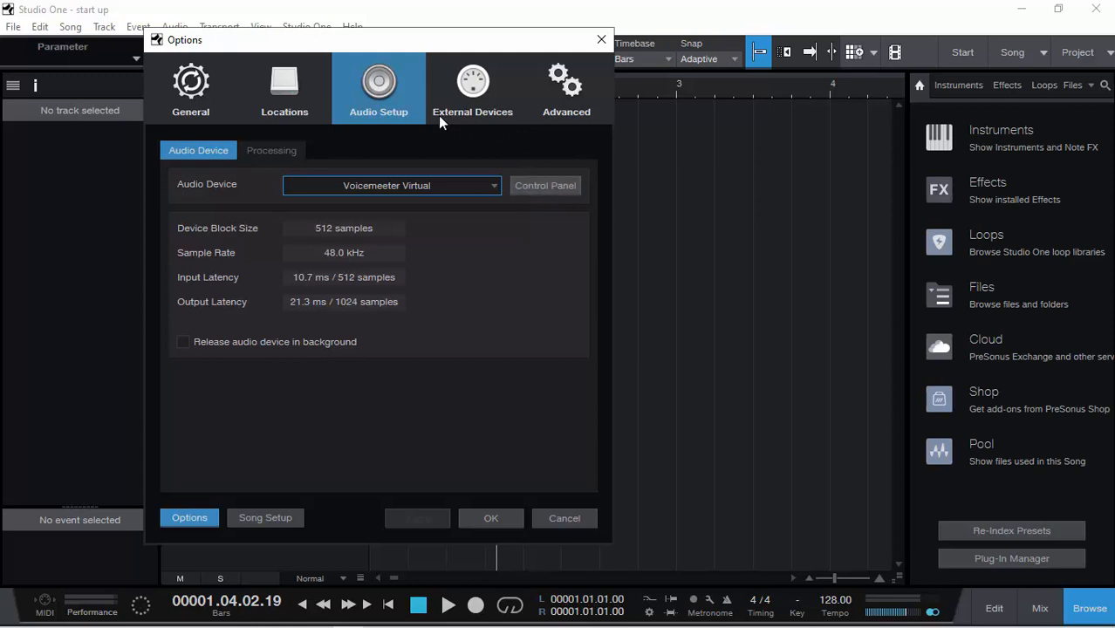
# Examine the audio processing settings, viewing the process precision and dropout protection choices without changing them, and return to the audio device settings.
pyautogui.click(273, 152)
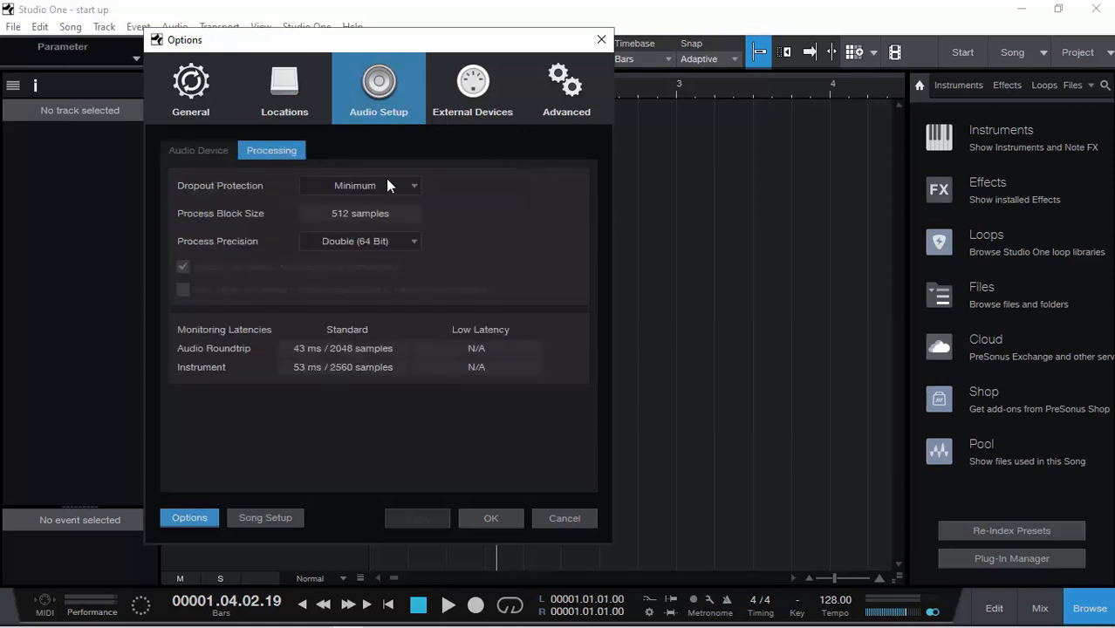
pyautogui.click(366, 243)
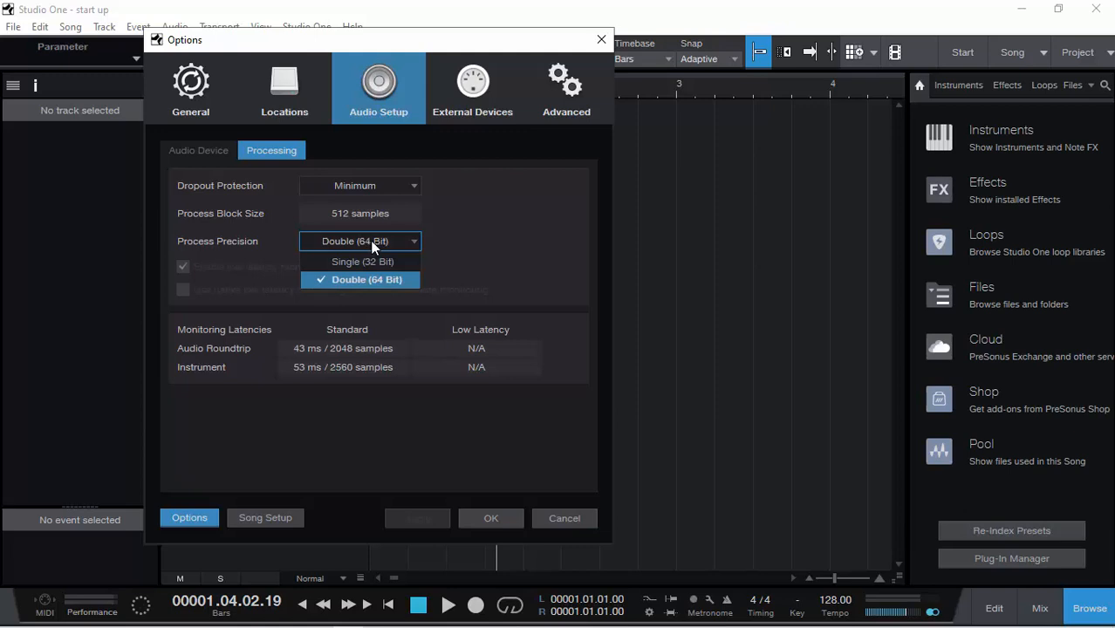
pyautogui.click(487, 238)
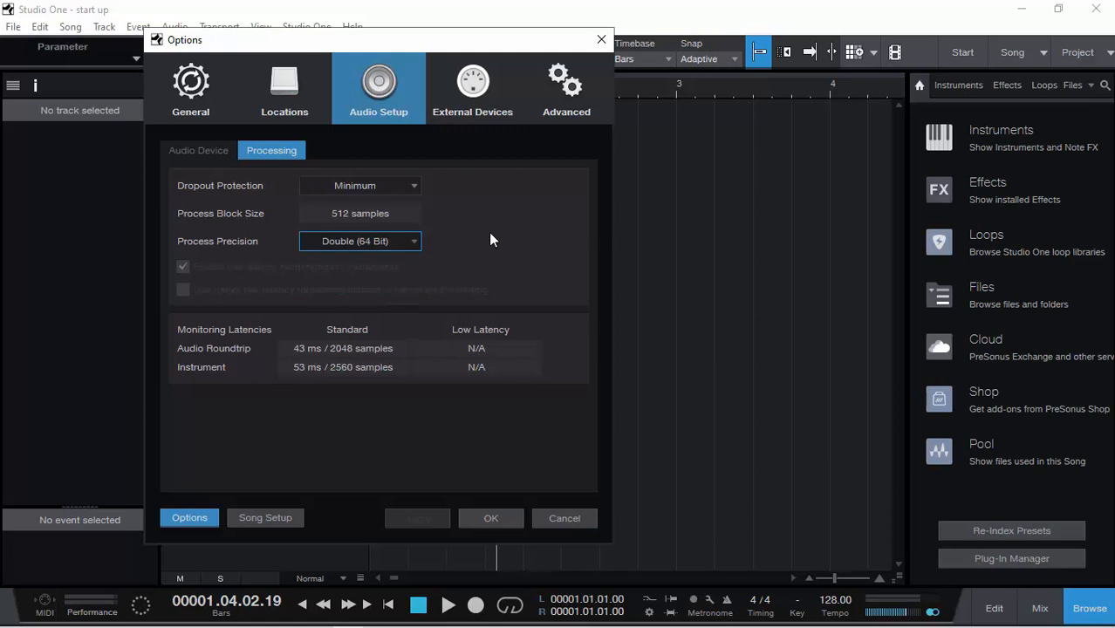
pyautogui.click(207, 151)
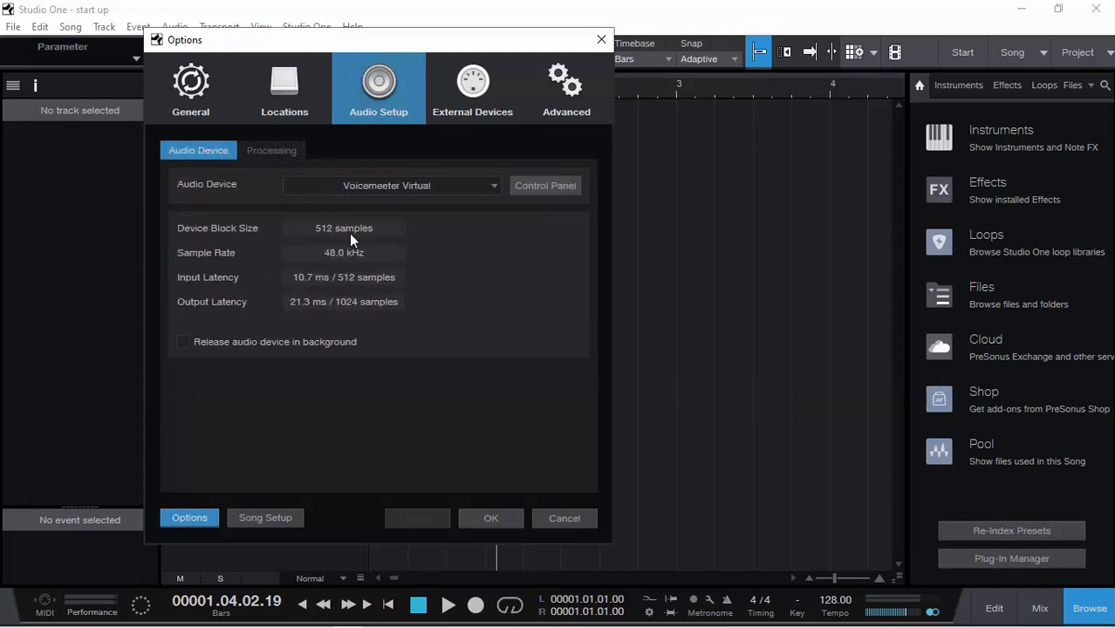
pyautogui.click(288, 157)
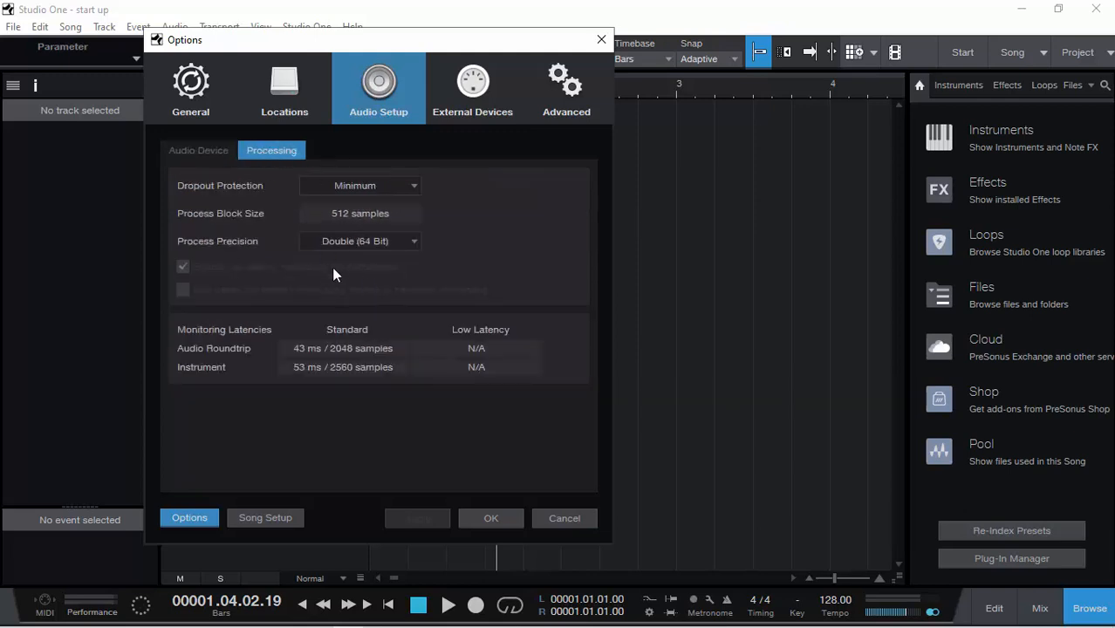
pyautogui.click(384, 188)
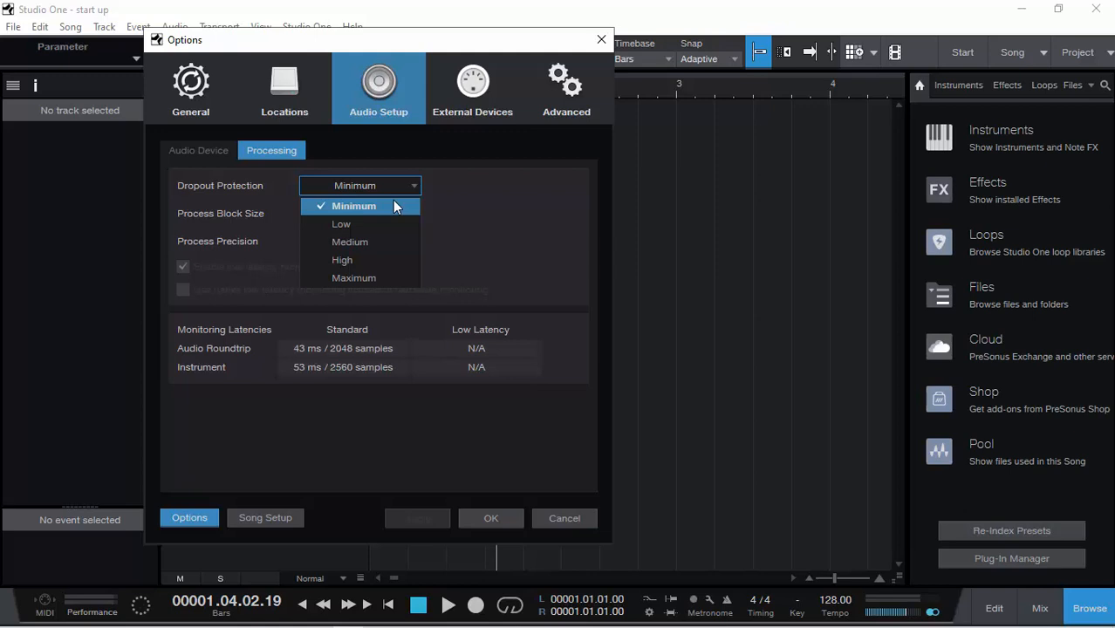
pyautogui.click(529, 209)
pyautogui.click(209, 152)
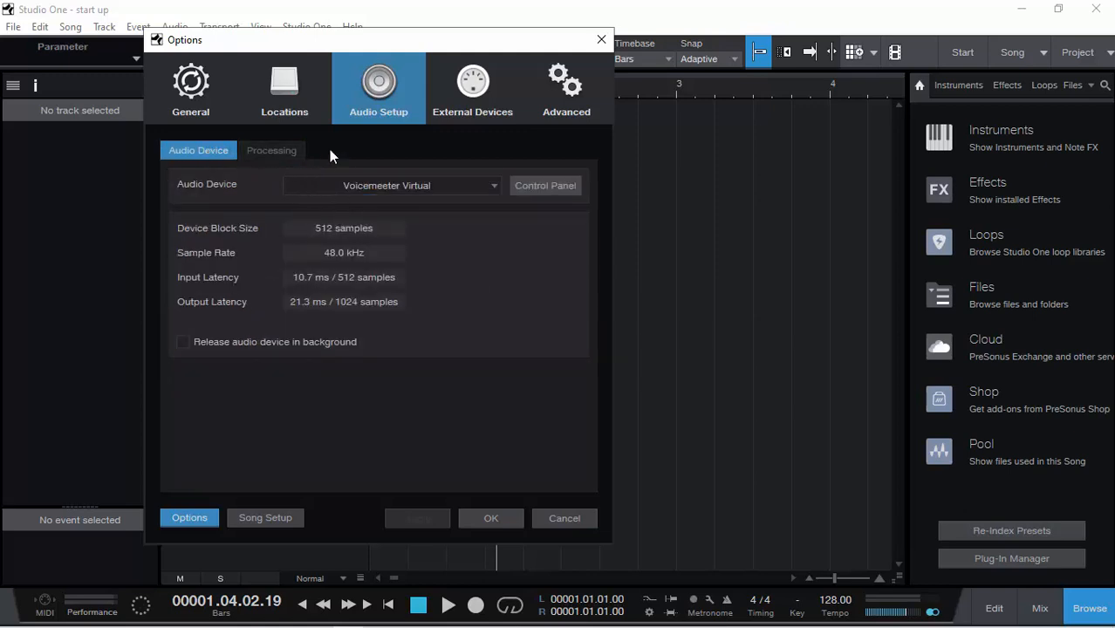
# Go to the general Song Setup settings and view the sample rate and frame rate choices, keeping 44.1 kHz and 25 fps.
pyautogui.click(269, 518)
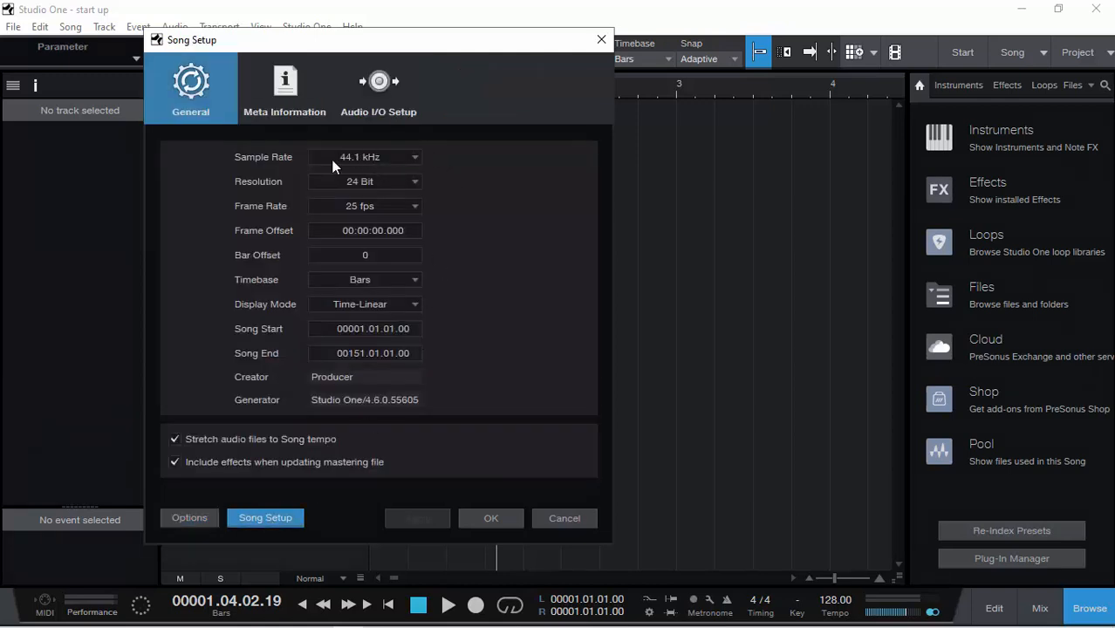
pyautogui.click(400, 159)
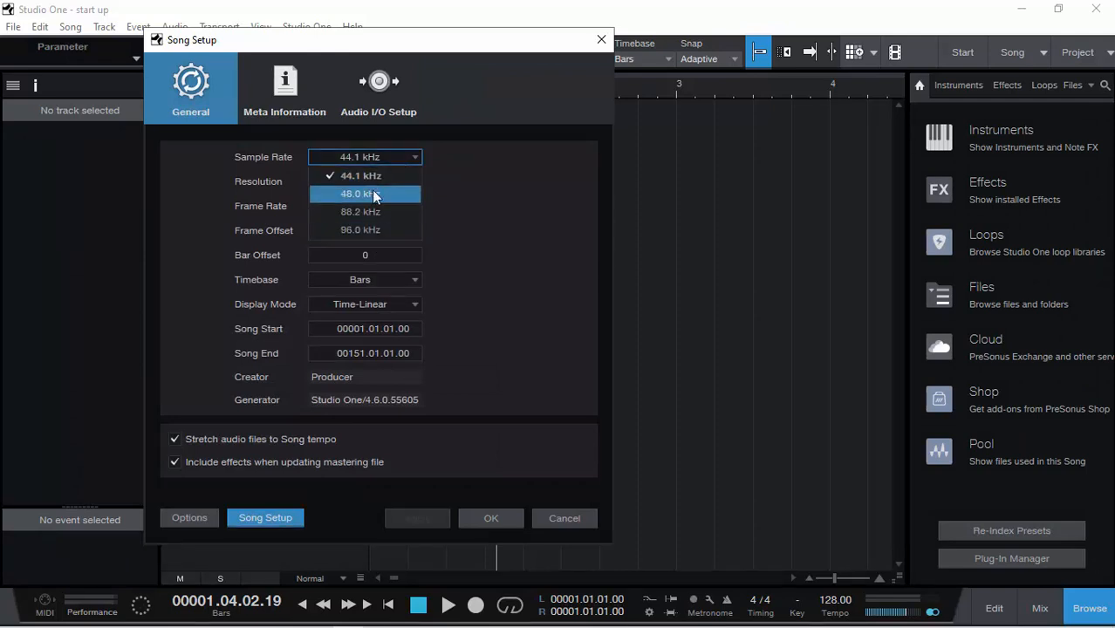
pyautogui.click(497, 149)
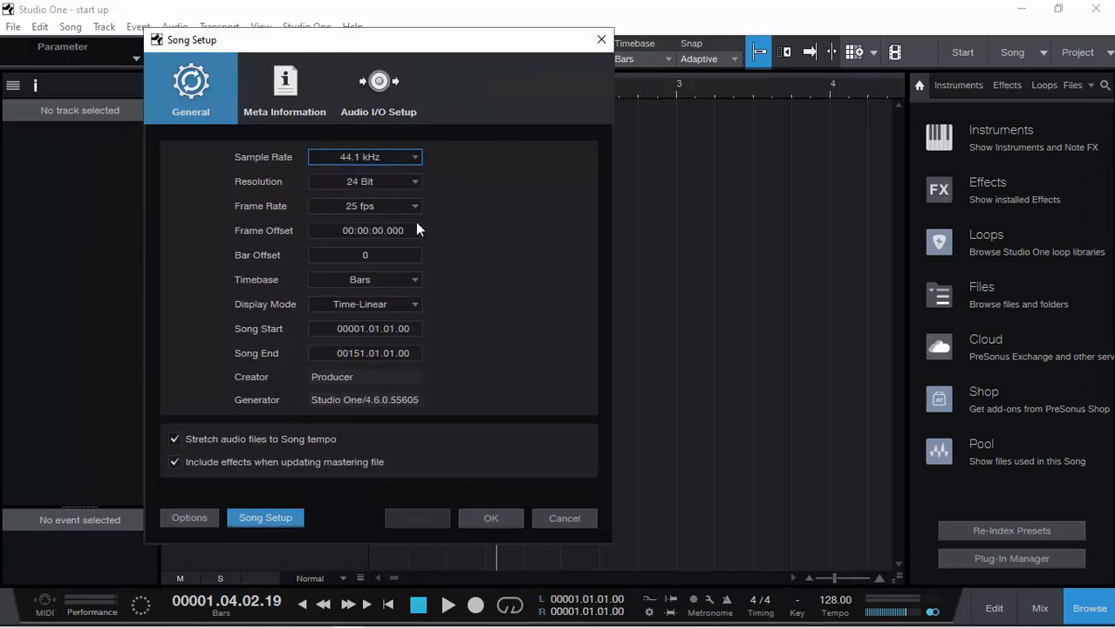
pyautogui.click(390, 210)
pyautogui.click(389, 245)
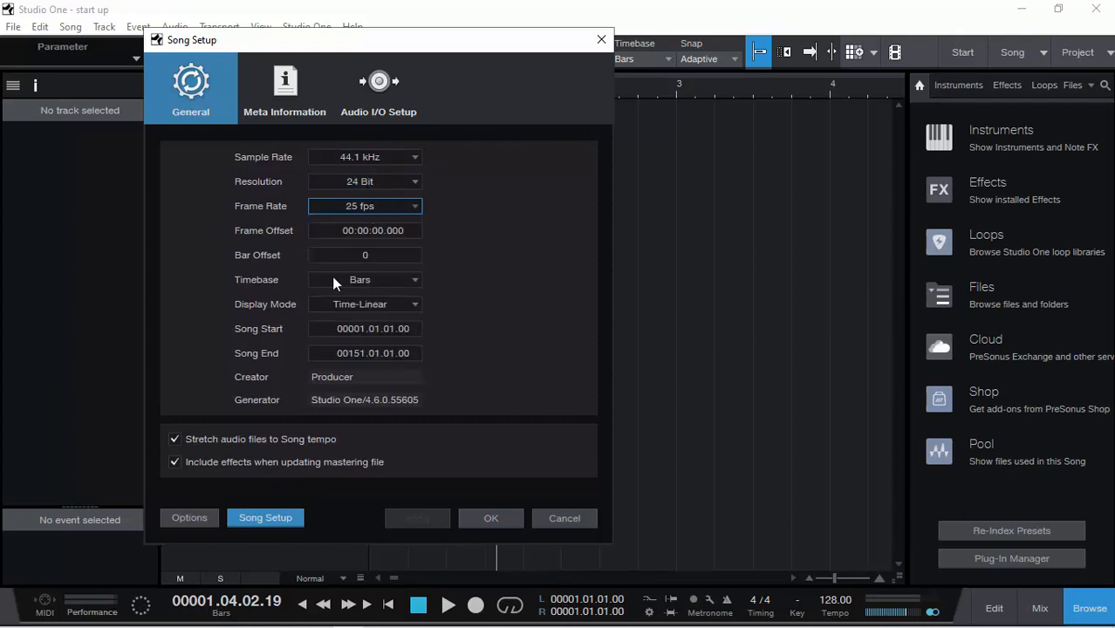
# Review the song's meta information, going over the title and artist fields without editing them.
pyautogui.click(290, 104)
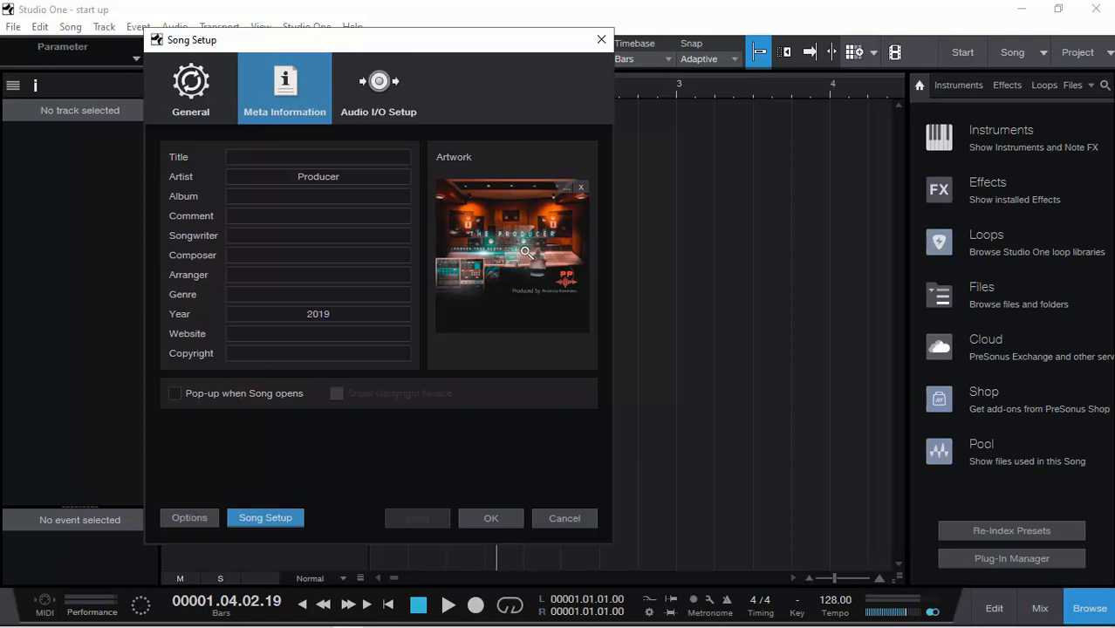
pyautogui.click(268, 158)
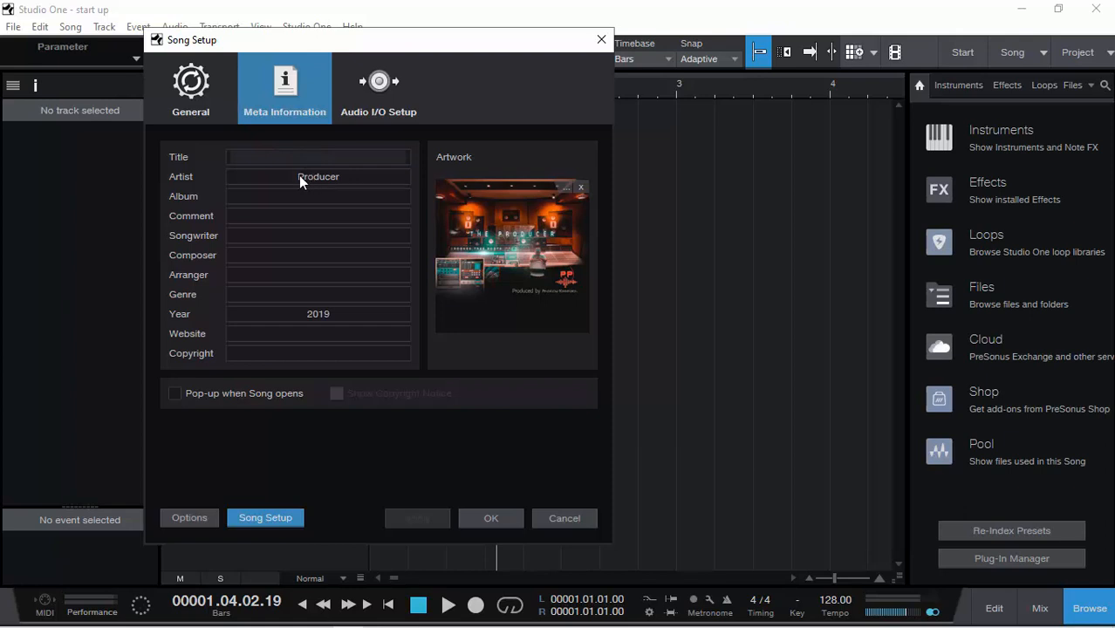
pyautogui.click(298, 175)
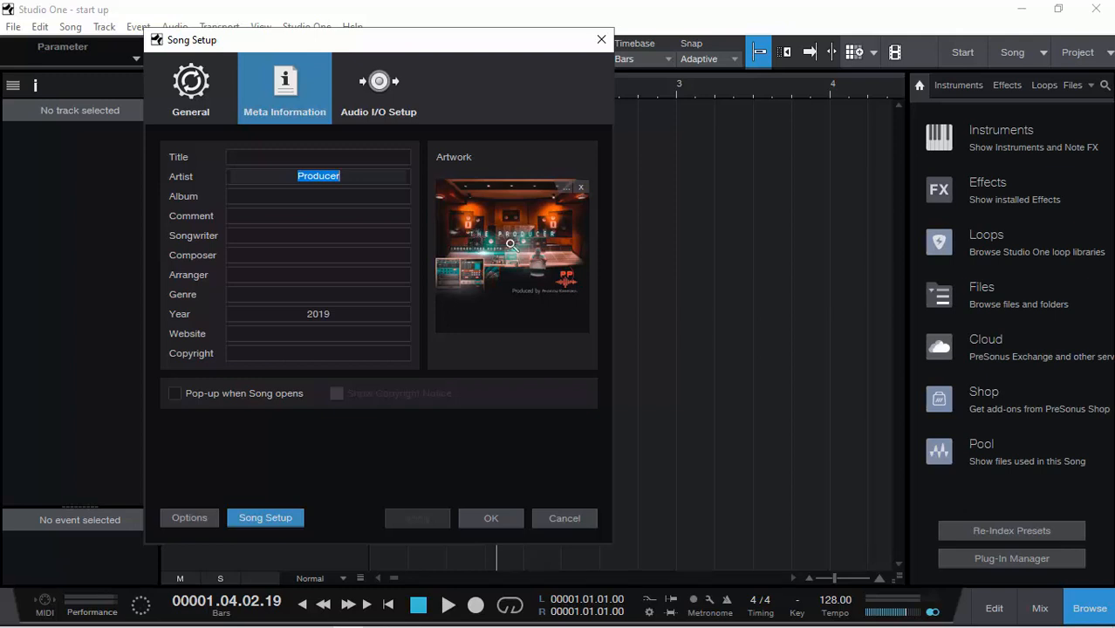
# Review the song's audio input and output routing, and leave Song Setup without applying changes.
pyautogui.click(372, 105)
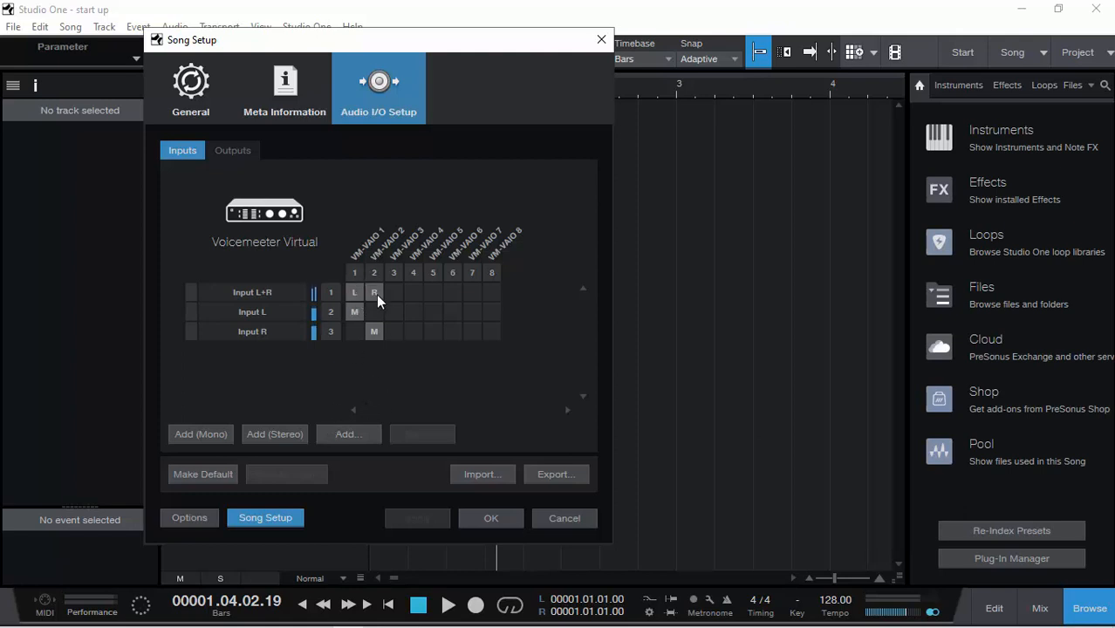
pyautogui.click(231, 150)
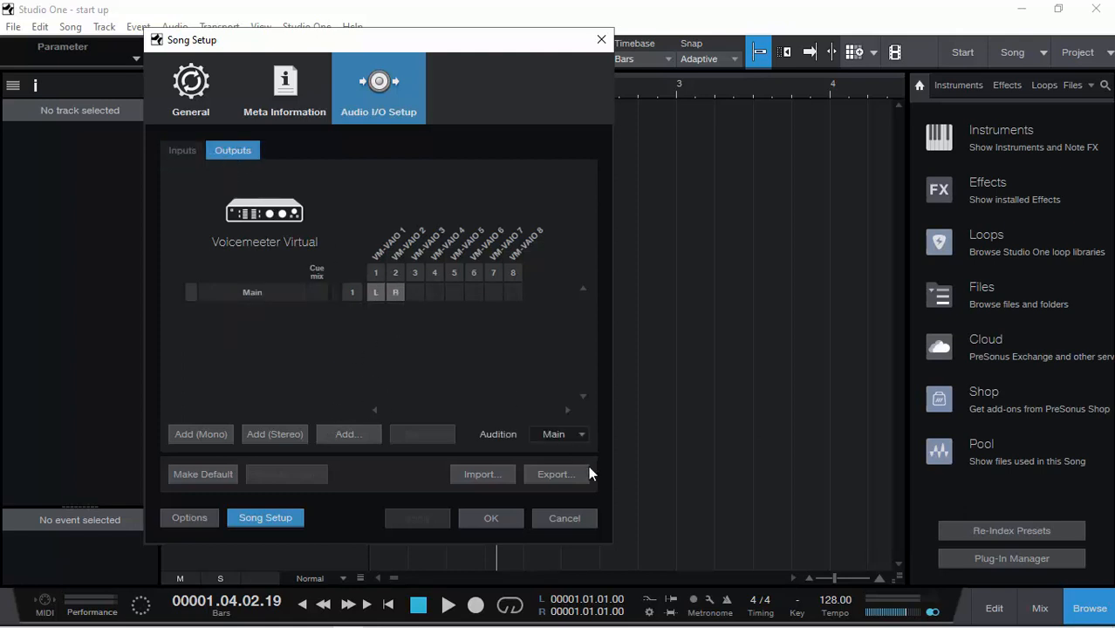
pyautogui.click(565, 518)
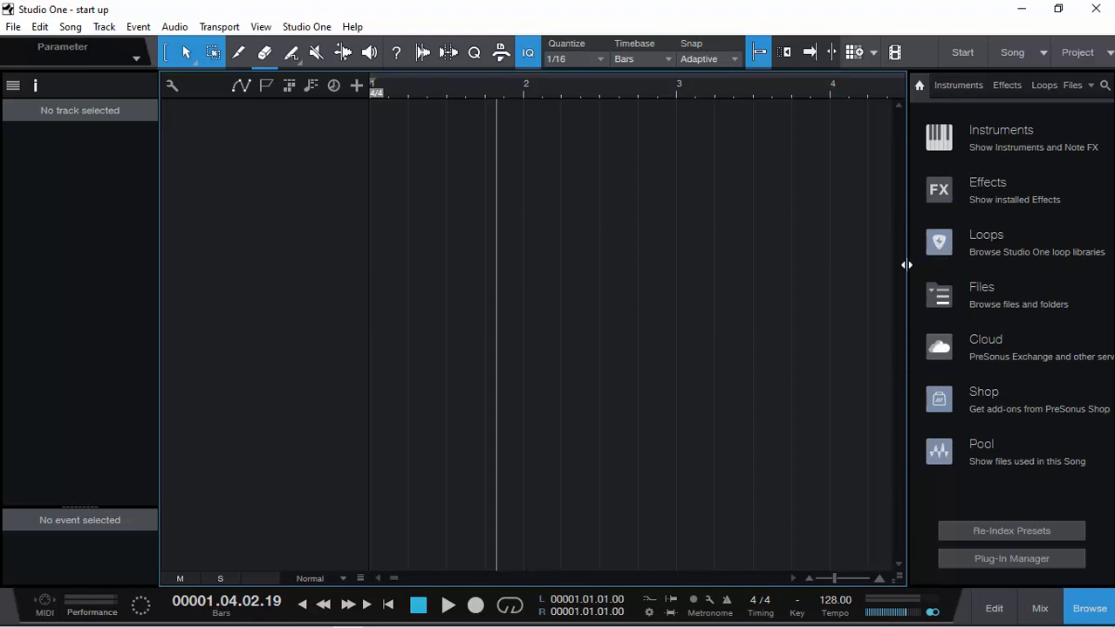
# Show the mix console below the arrangement, zoom the timeline out fully, and make the console taller.
pyautogui.click(1040, 609)
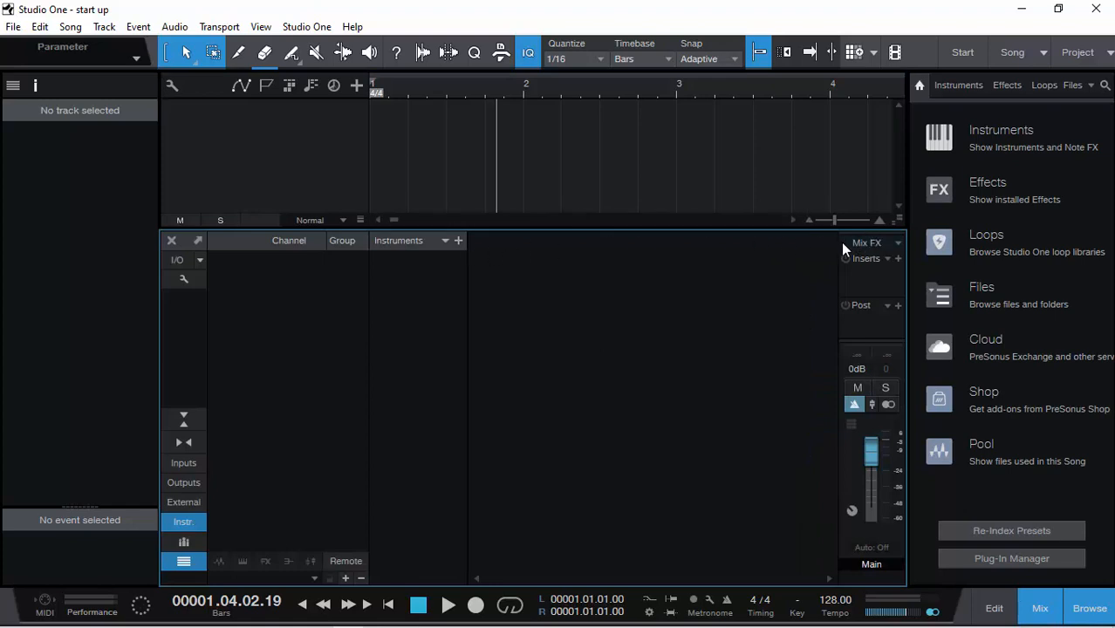
pyautogui.moveTo(834, 223); pyautogui.dragTo(818, 227)
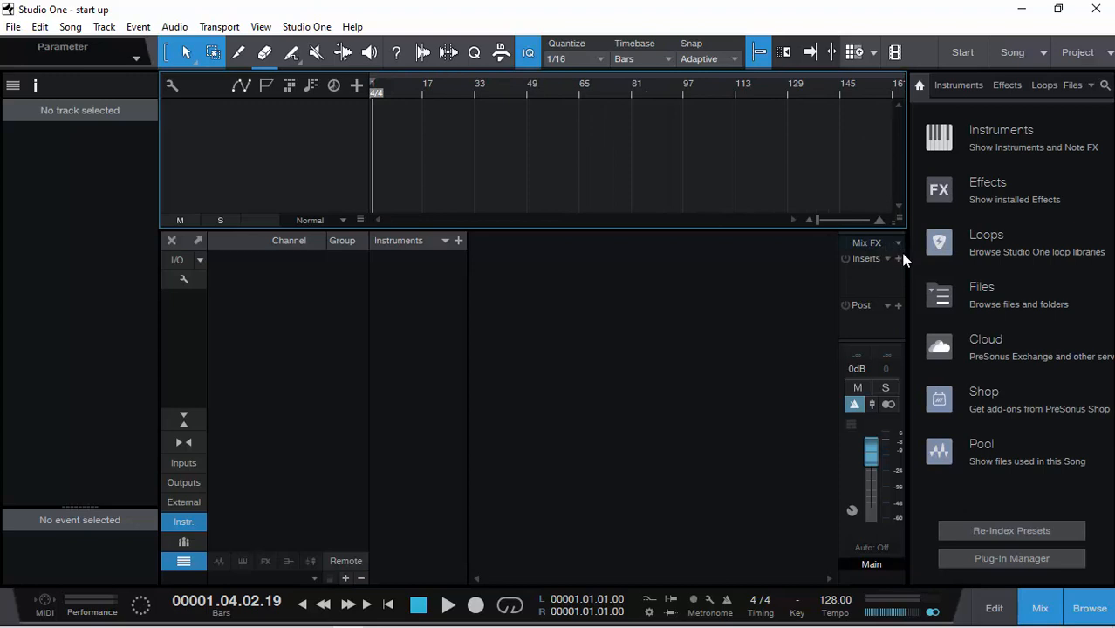
pyautogui.moveTo(495, 229); pyautogui.dragTo(495, 195)
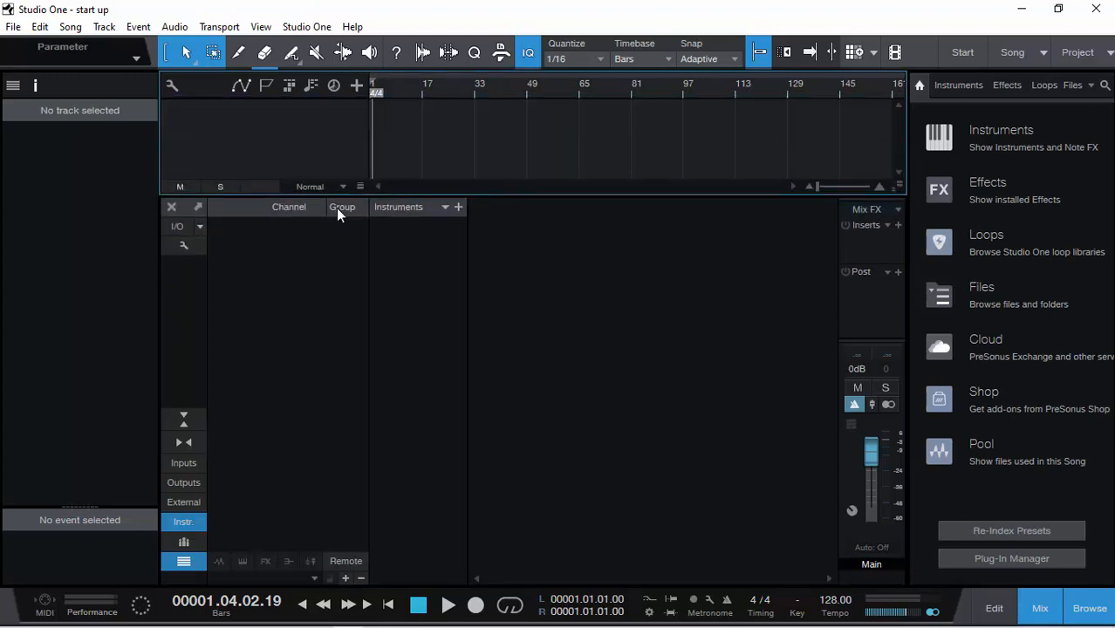
# Detach the mix console into its own window and maximize it, closing and reopening it once before closing it again.
pyautogui.click(198, 205)
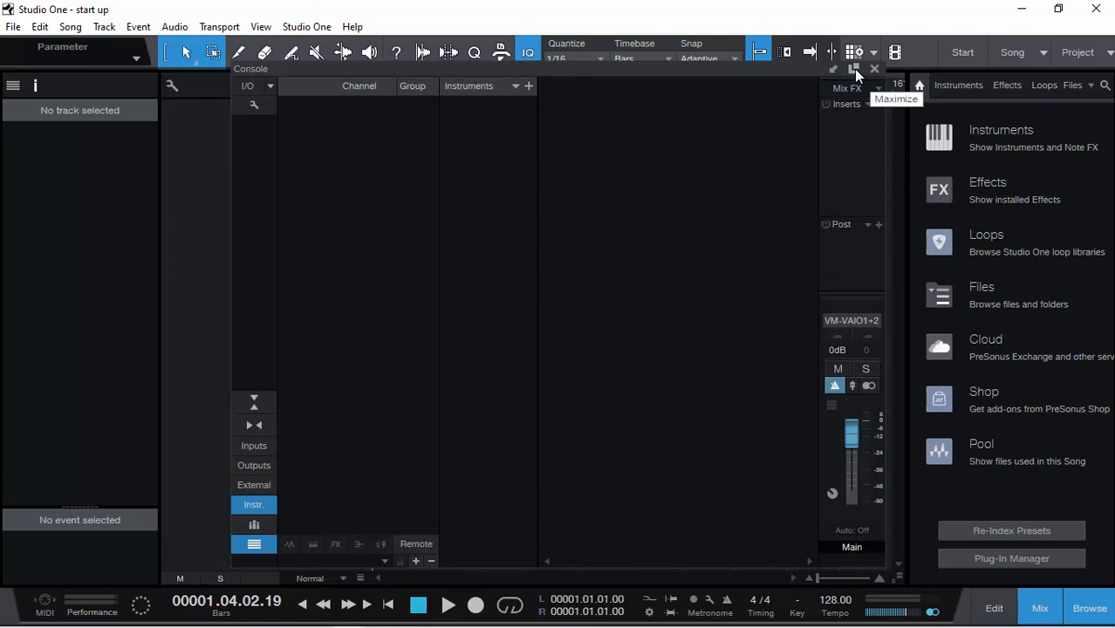
pyautogui.click(853, 69)
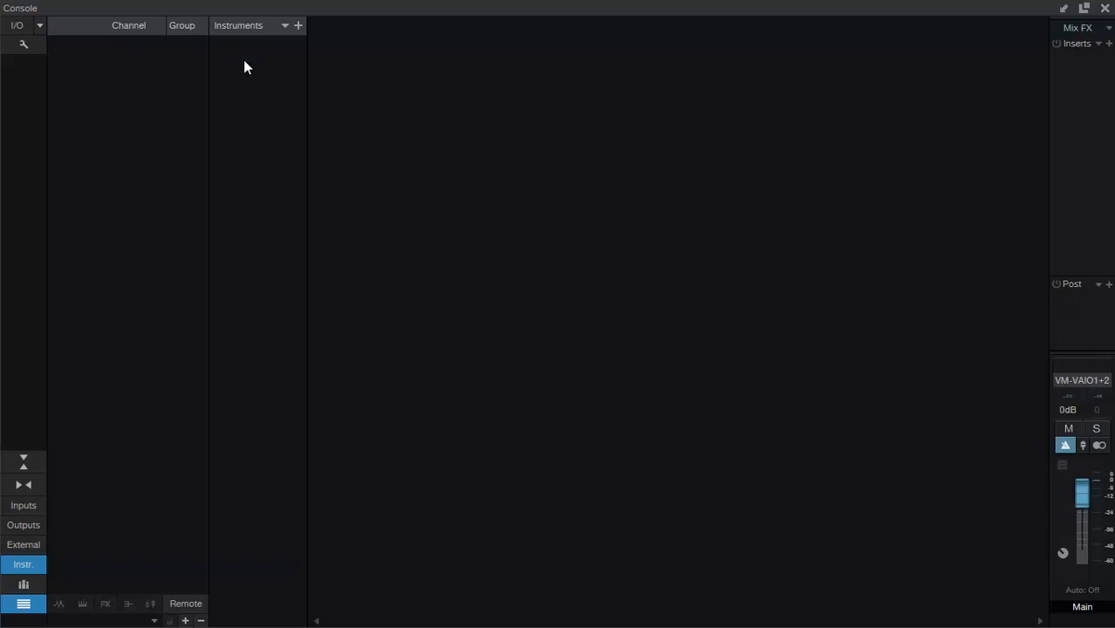
pyautogui.click(1104, 8)
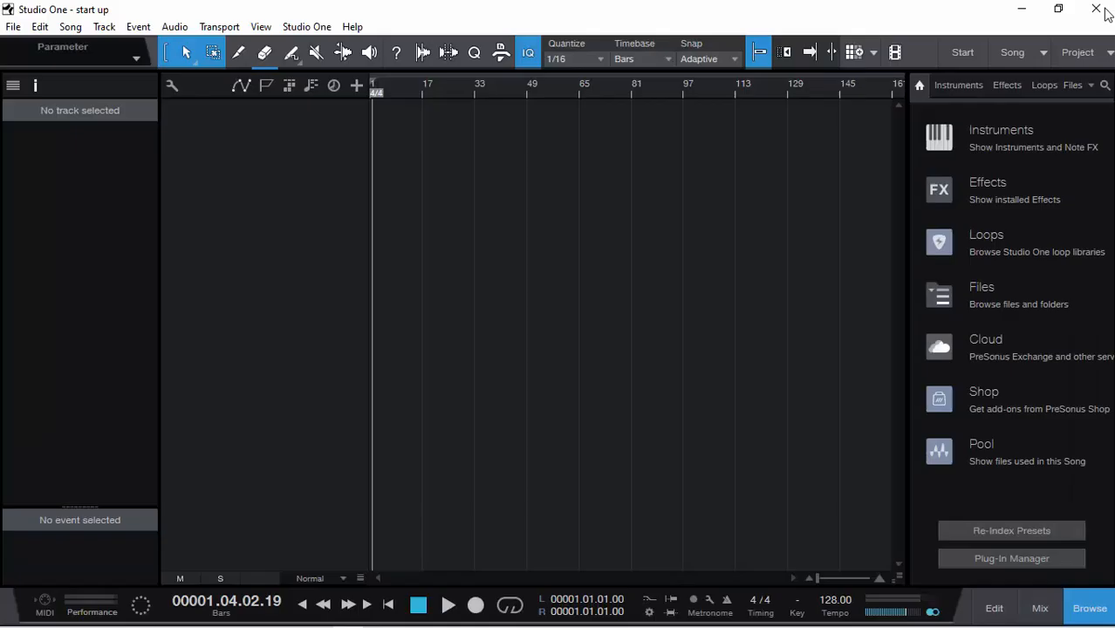
pyautogui.click(1038, 606)
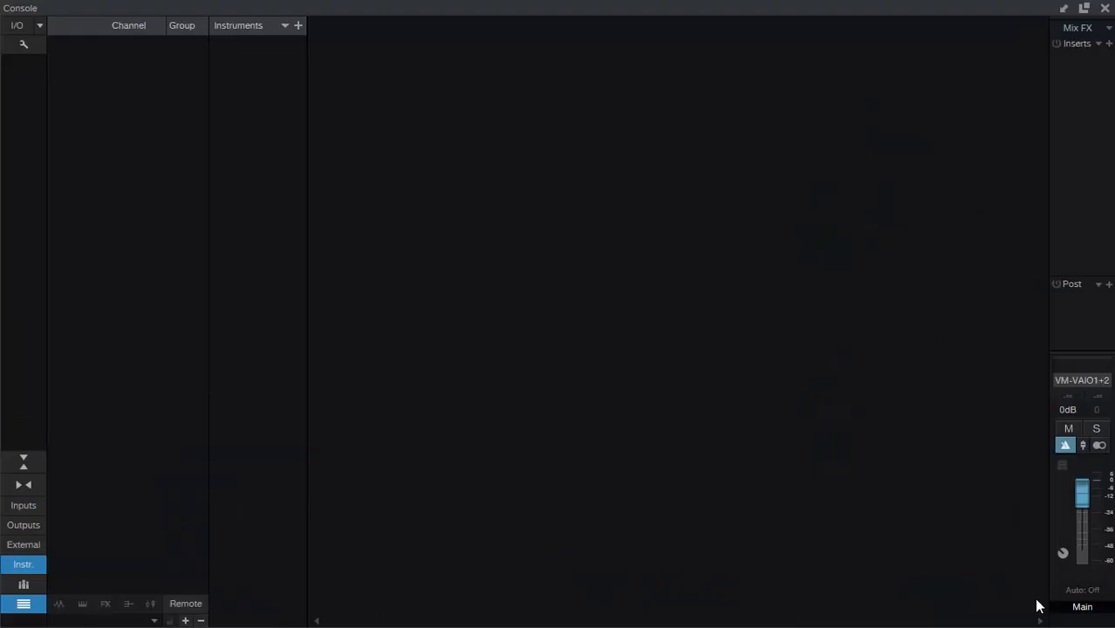
pyautogui.click(1104, 8)
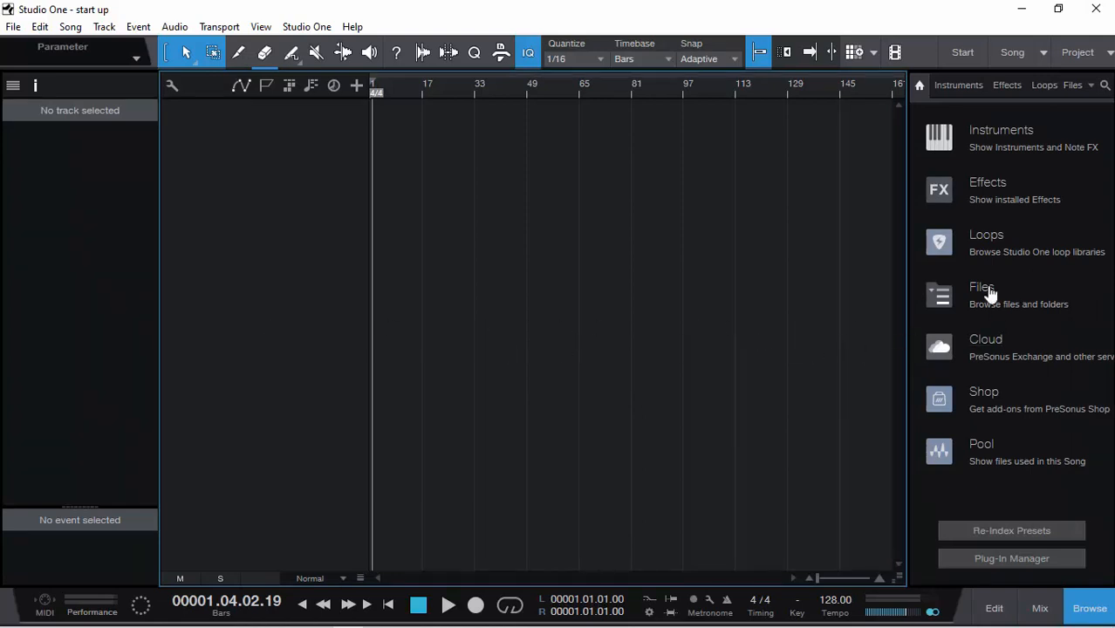
# Show the instruments in the browser and review the track types offered for adding a track, cancelling without adding one.
pyautogui.click(959, 86)
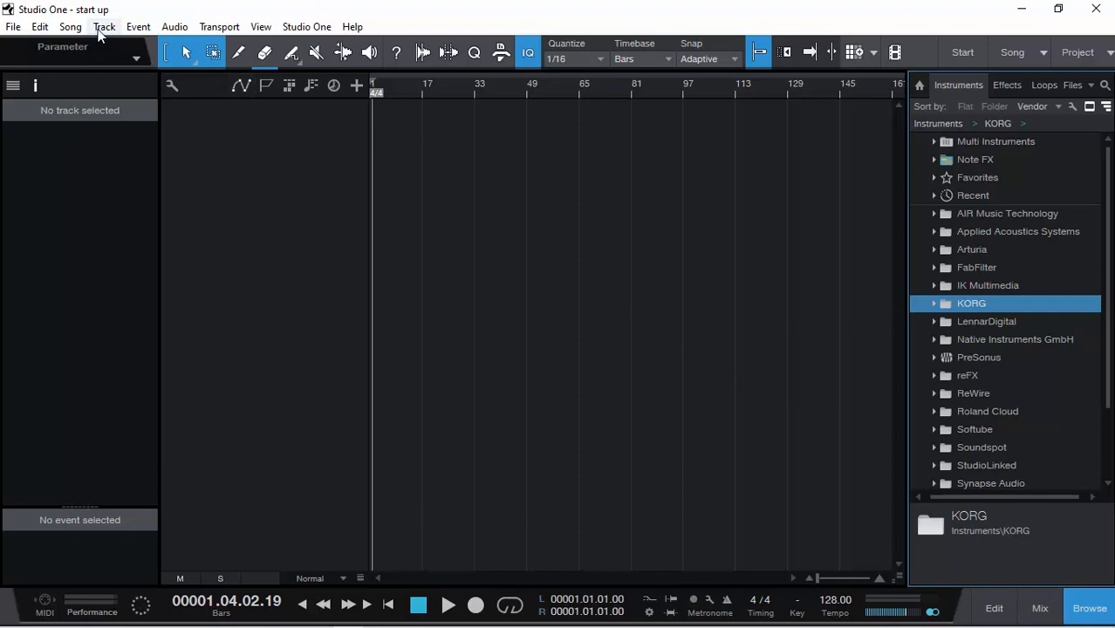
pyautogui.doubleClick(270, 177)
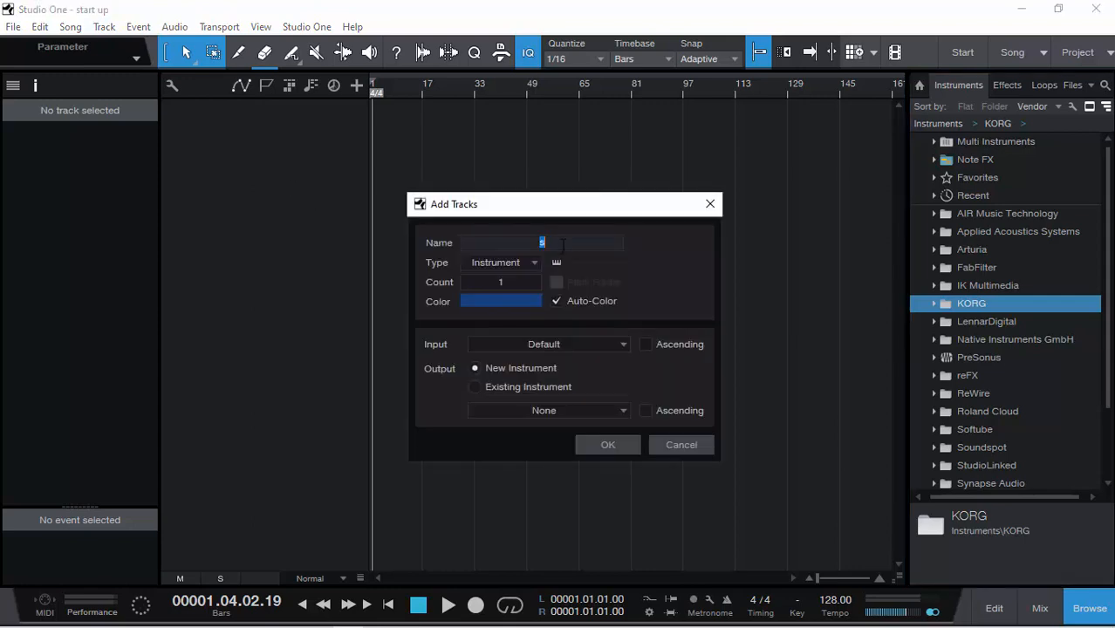
pyautogui.moveTo(545, 207); pyautogui.dragTo(501, 193)
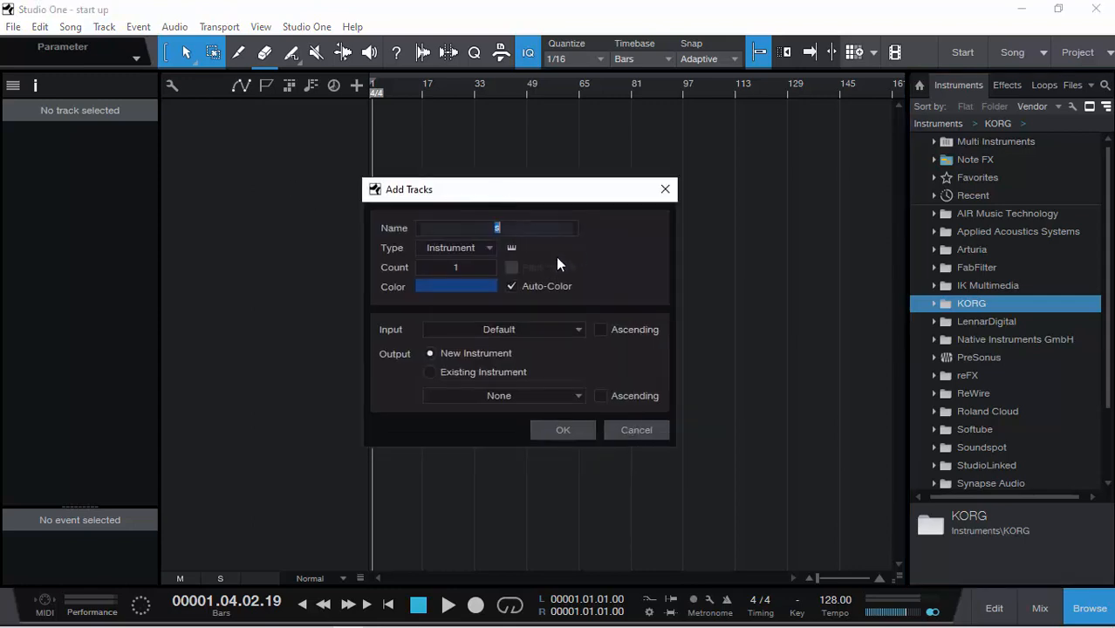
pyautogui.click(473, 250)
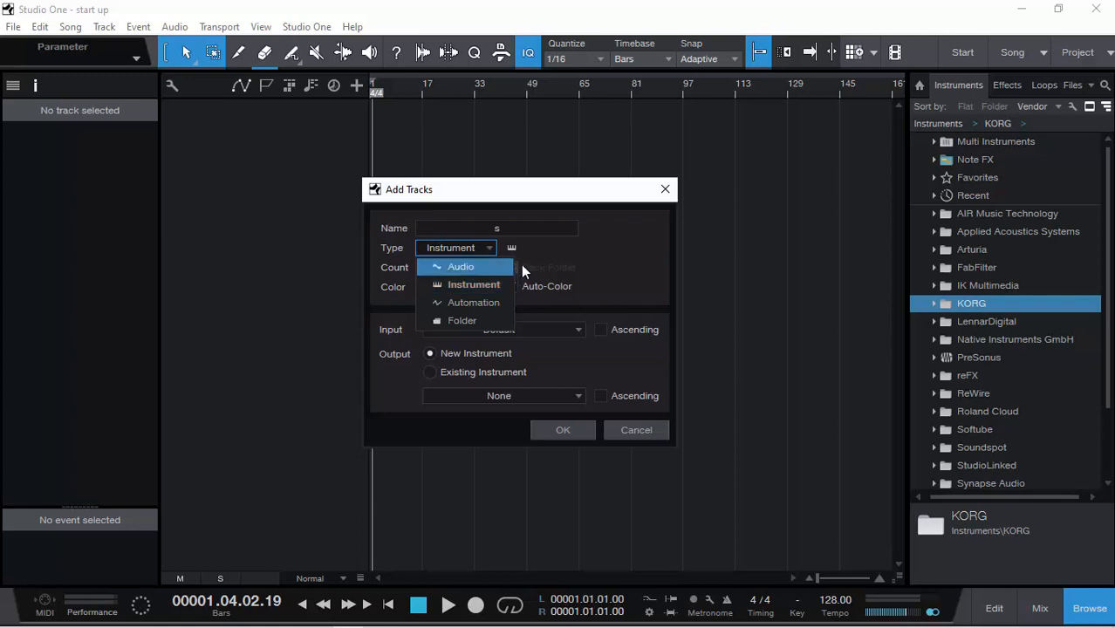
pyautogui.click(545, 252)
pyautogui.click(491, 248)
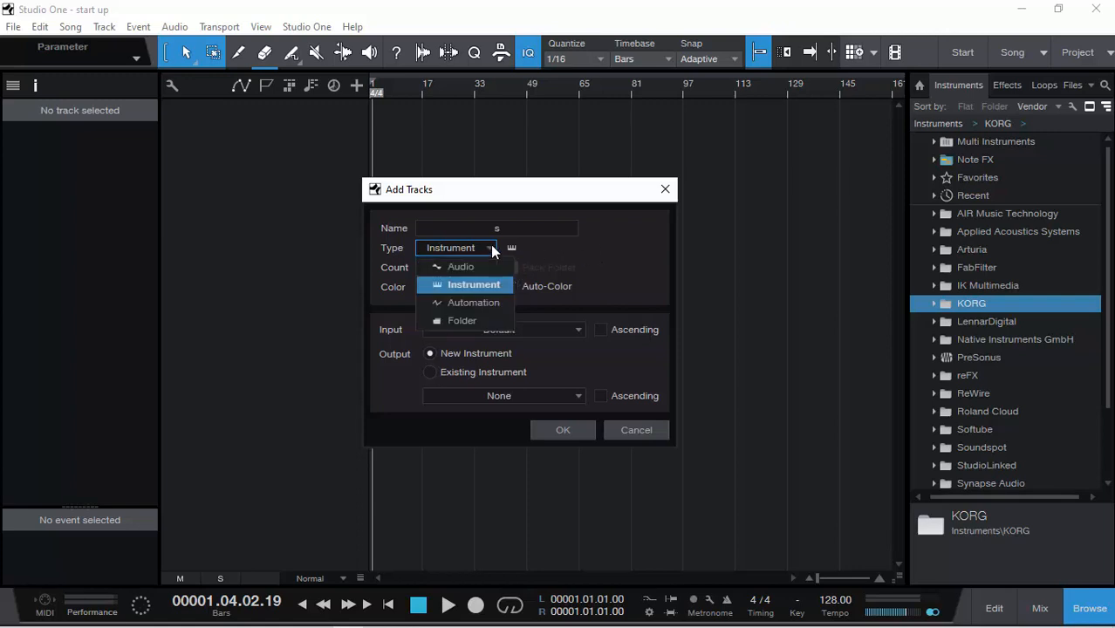
pyautogui.click(637, 254)
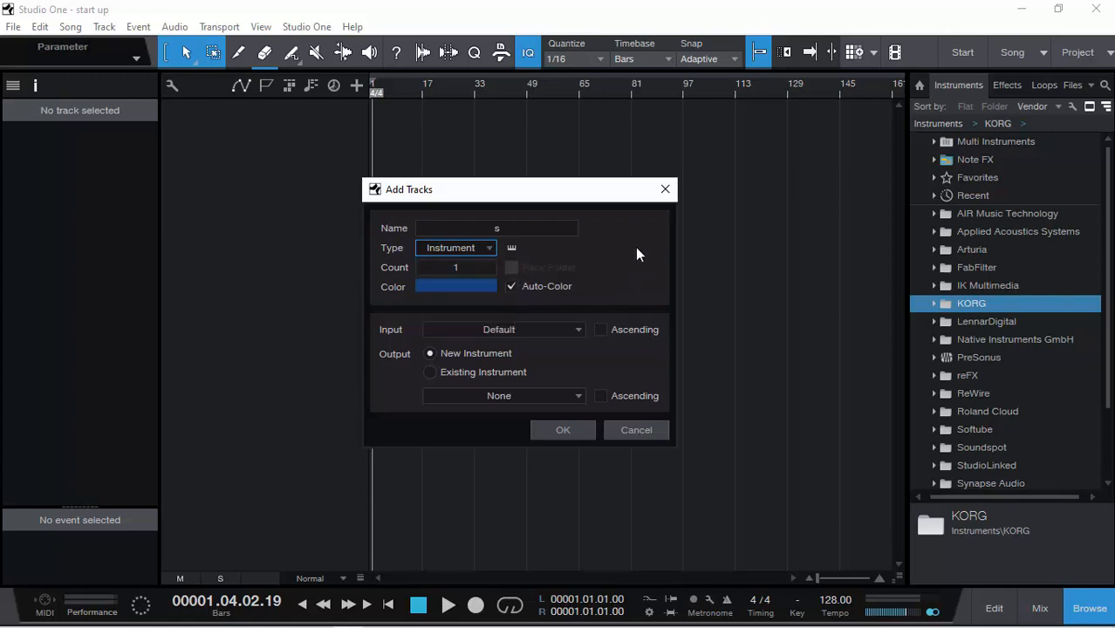
pyautogui.click(479, 246)
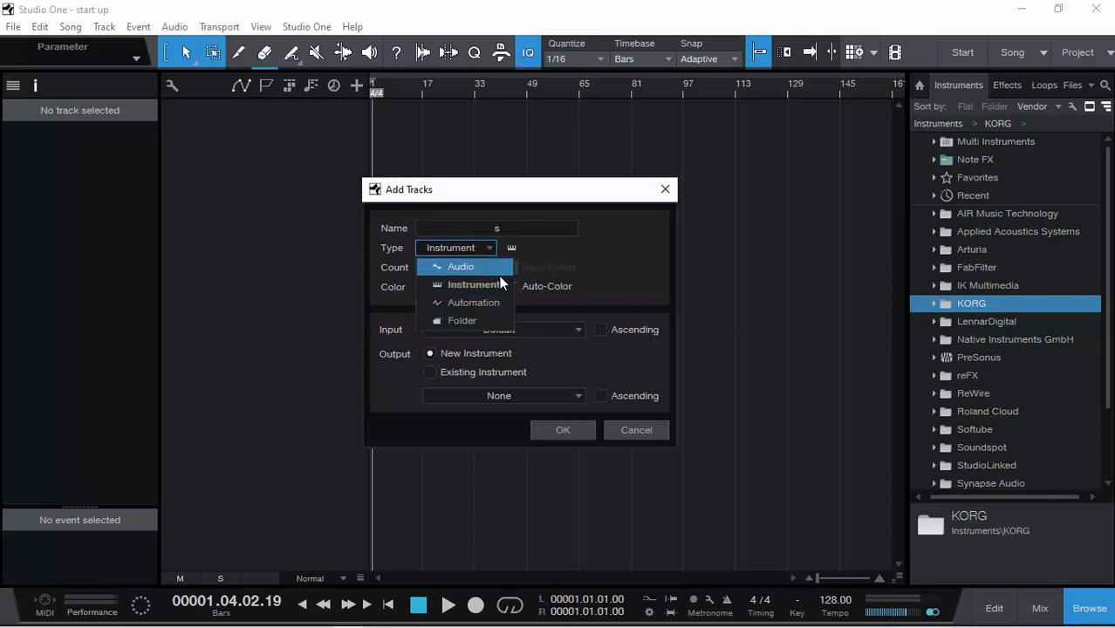
pyautogui.click(644, 277)
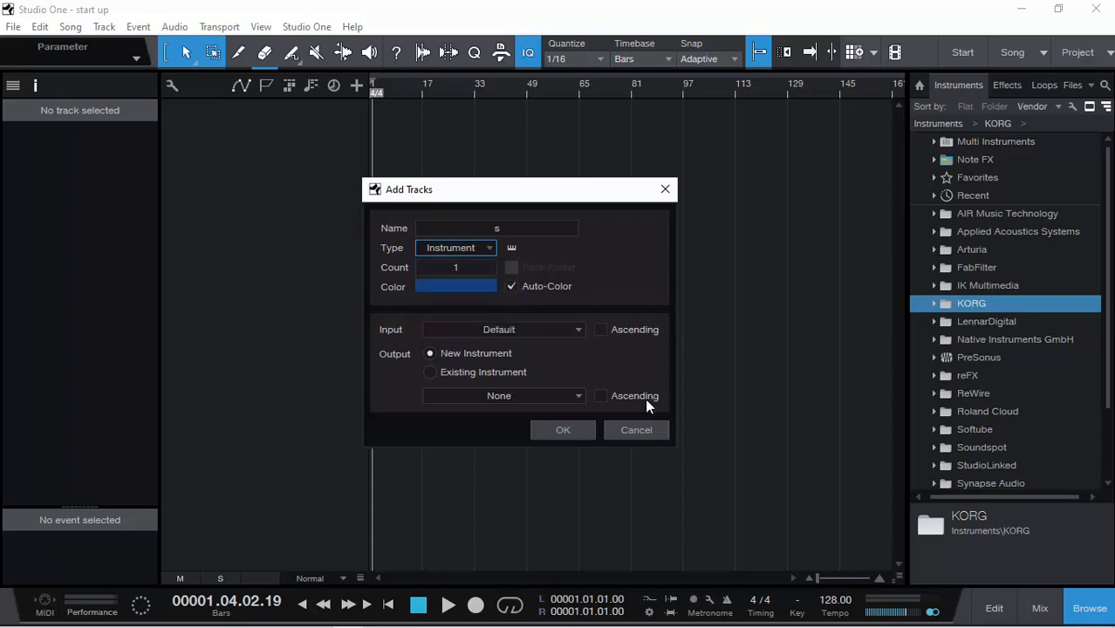
pyautogui.click(637, 430)
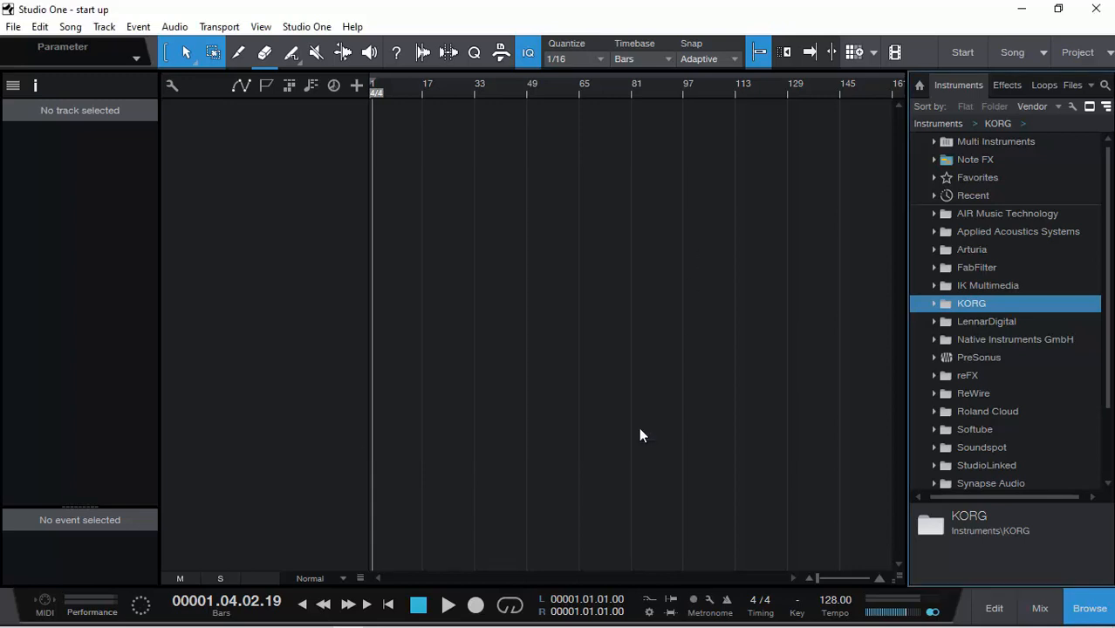
# Check the arrangement's options for adding tracks, and view the Audio I/O Setup from the mix console, closing it without changes.
pyautogui.rightClick(238, 206)
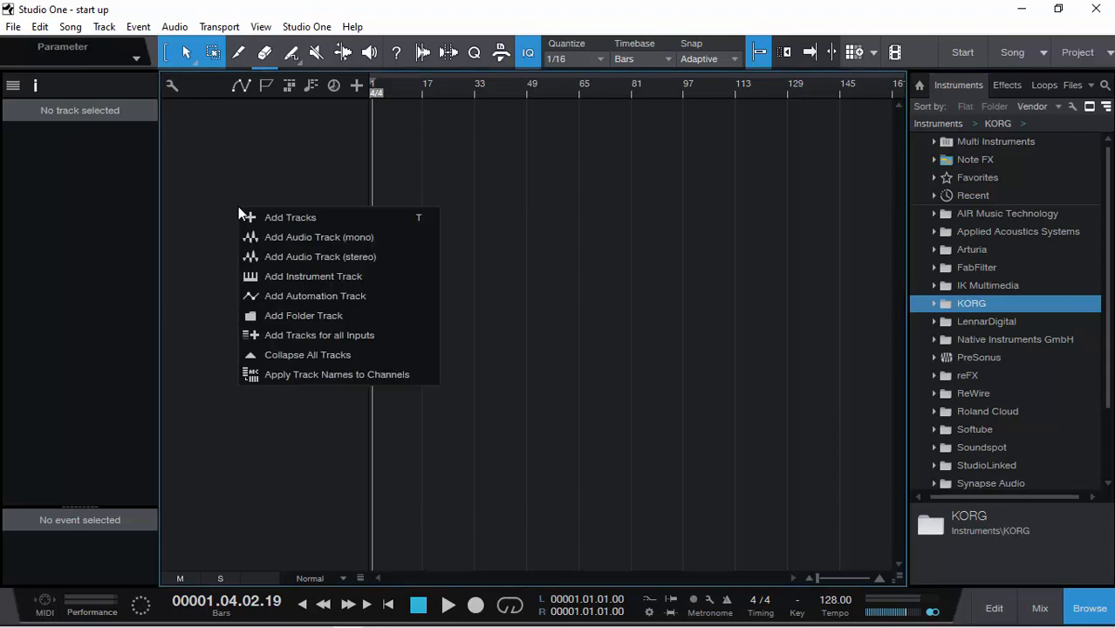
pyautogui.click(279, 131)
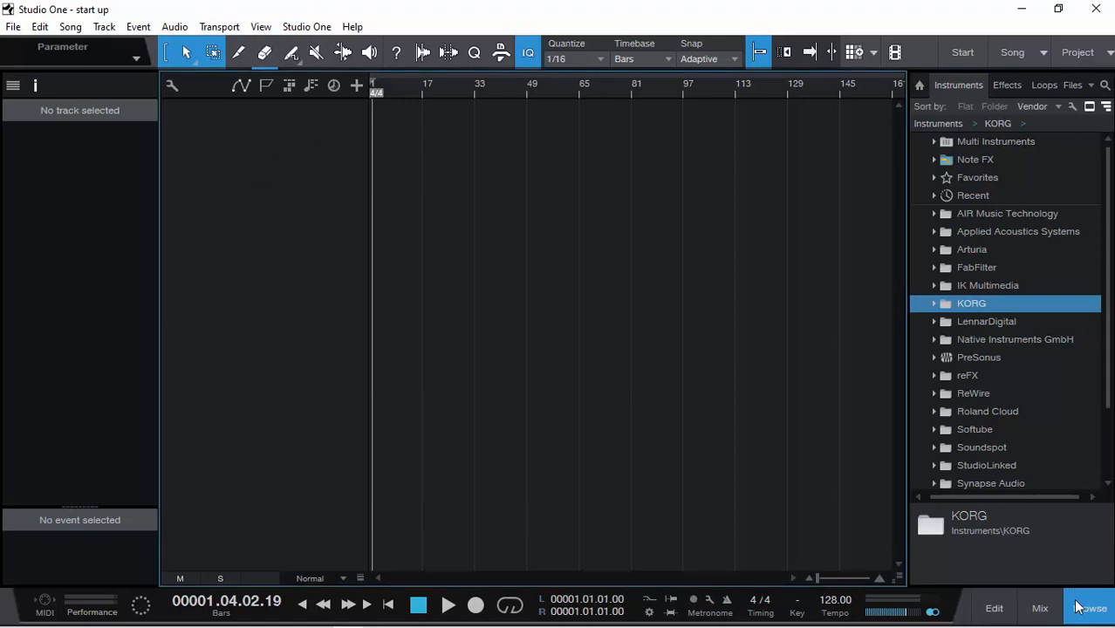
pyautogui.click(1040, 608)
pyautogui.rightClick(559, 380)
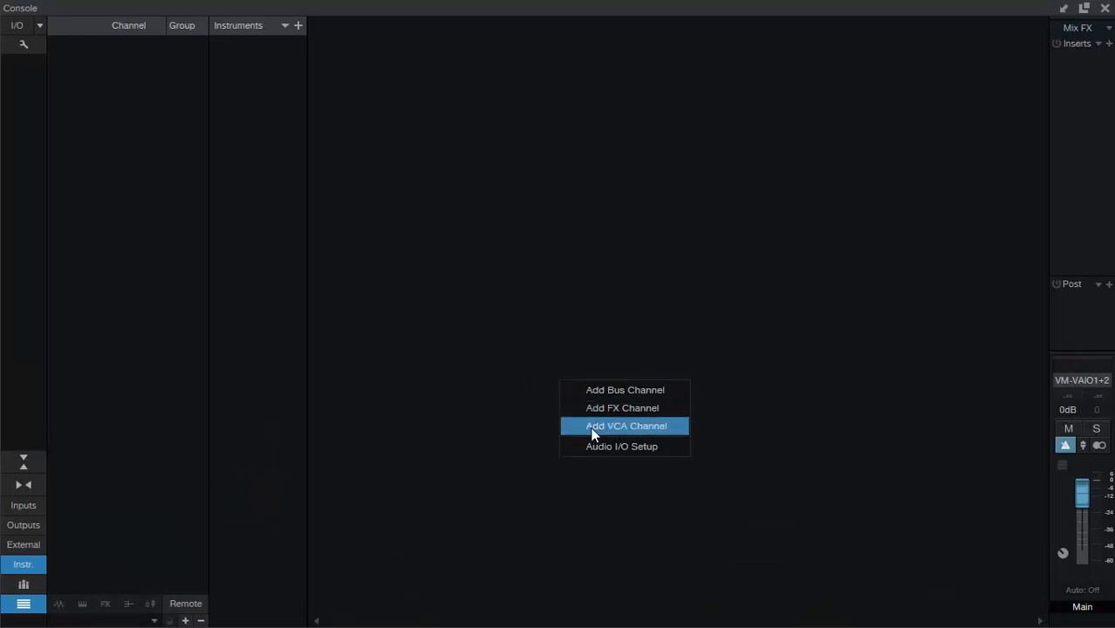
pyautogui.click(632, 448)
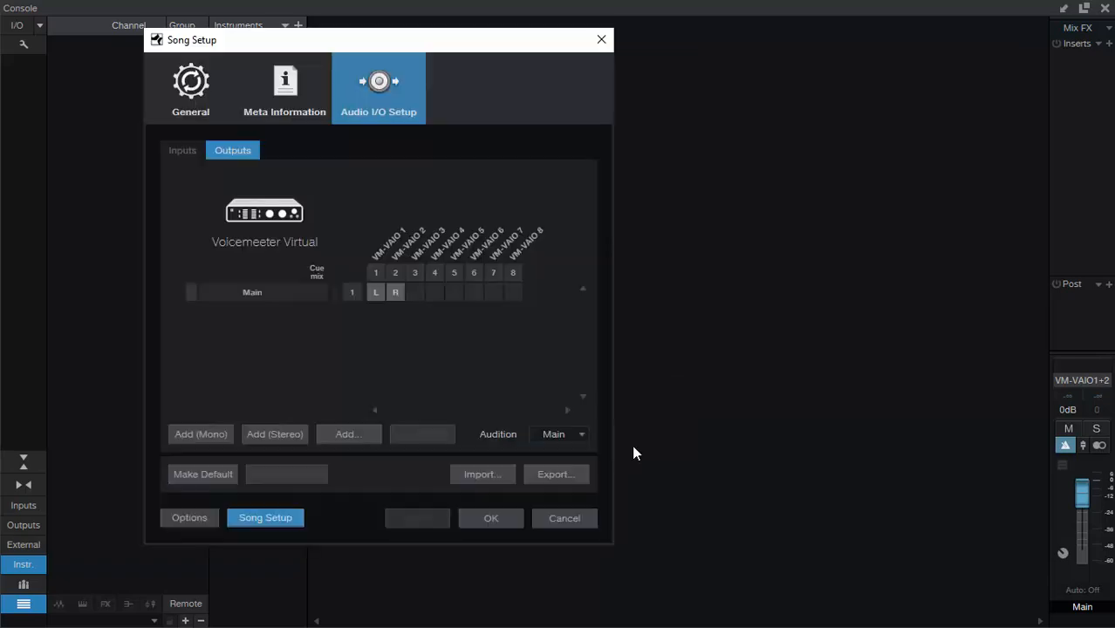
pyautogui.click(601, 40)
# Add two bus channels to the mix console.
pyautogui.rightClick(507, 330)
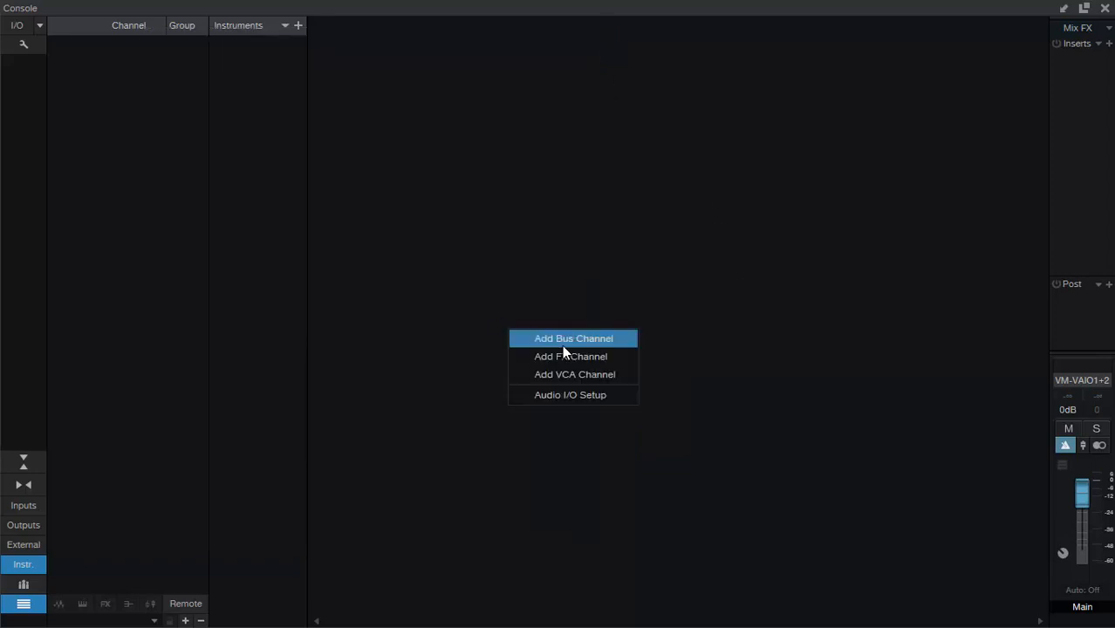
pyautogui.click(596, 341)
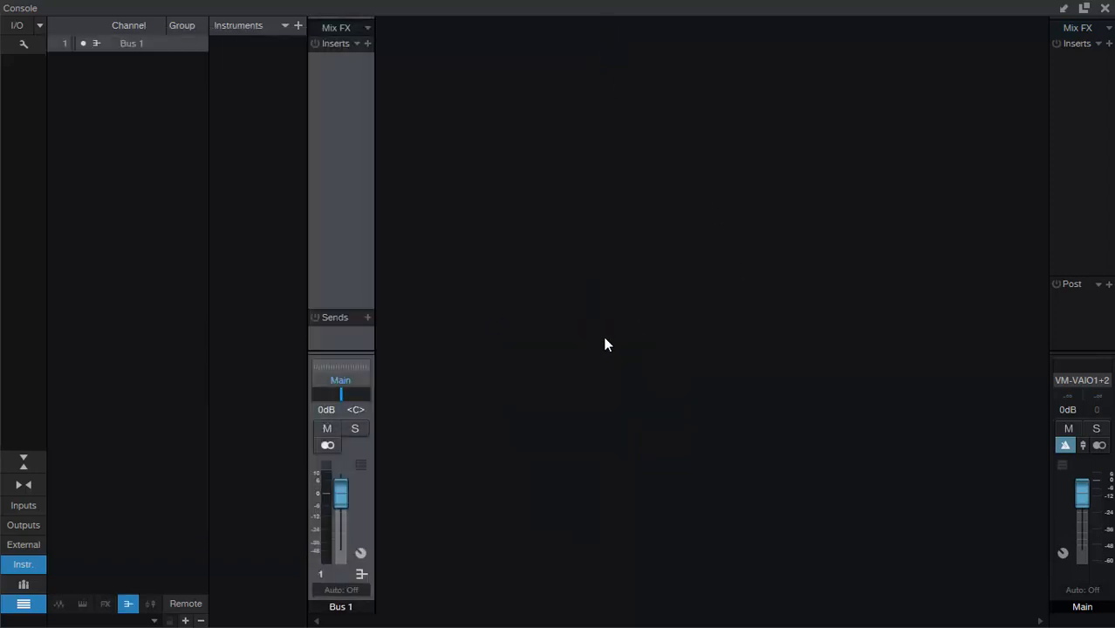
pyautogui.rightClick(533, 309)
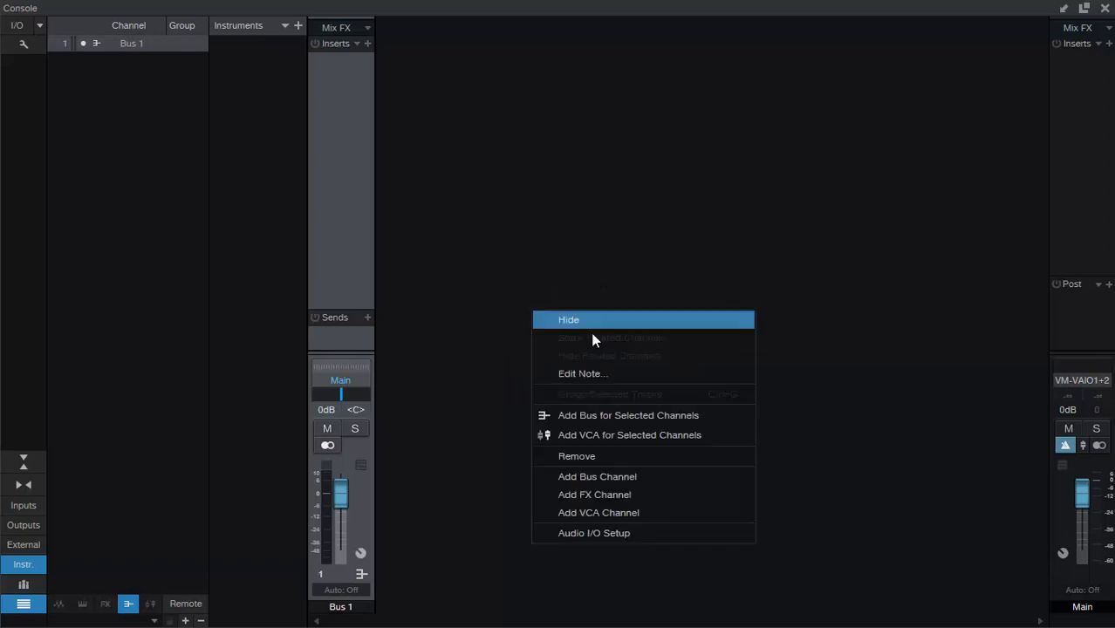
pyautogui.click(414, 340)
pyautogui.rightClick(449, 499)
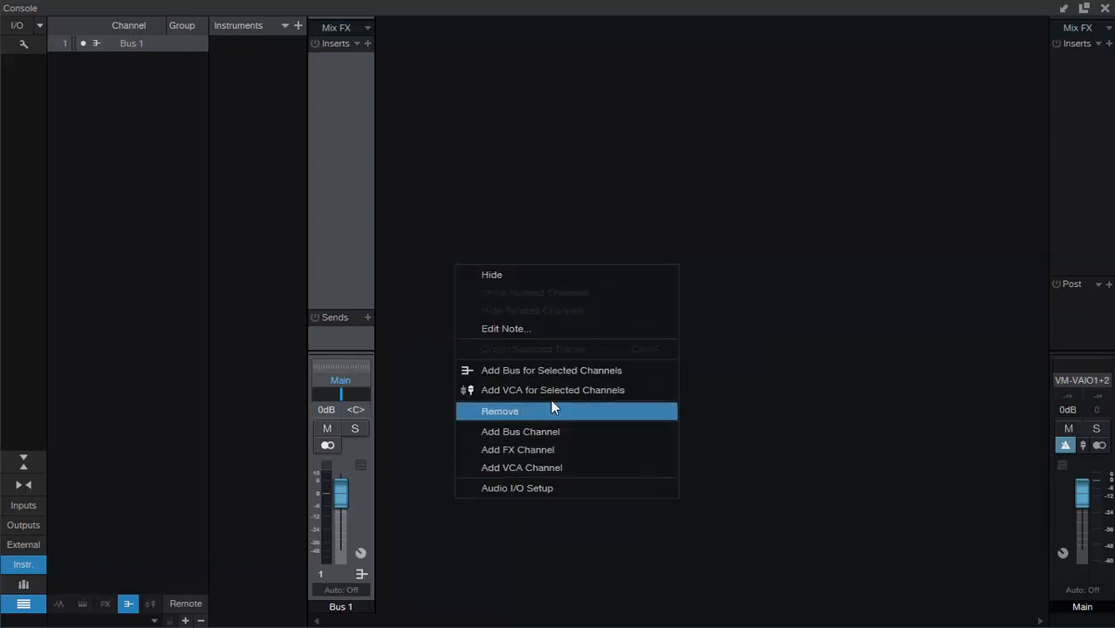
pyautogui.click(557, 443)
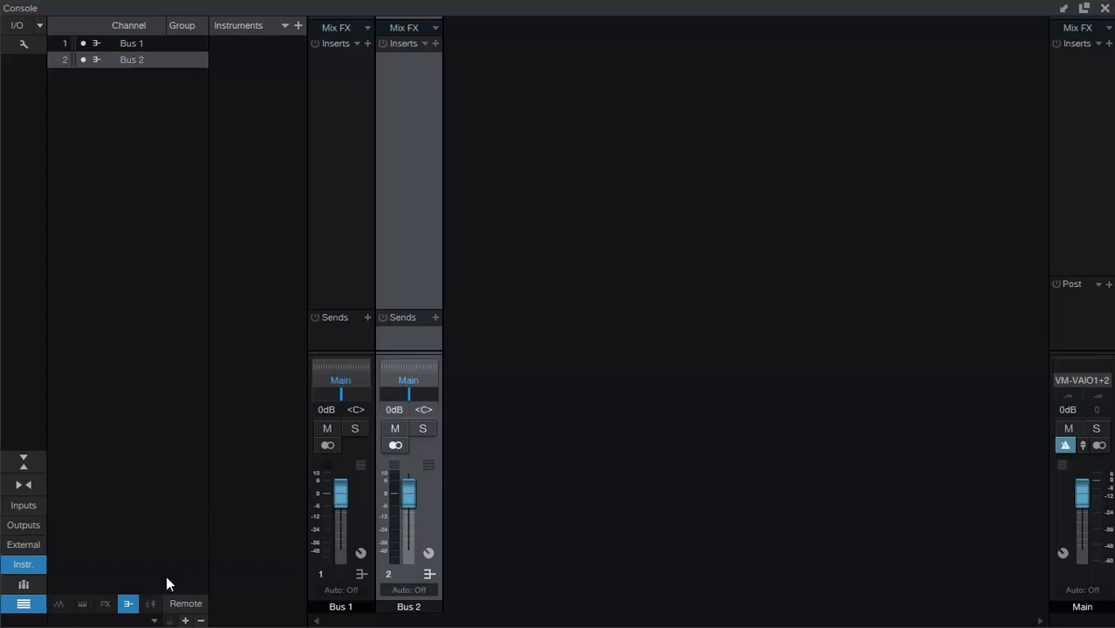
# Toggle the bus filter of the console's channel list off and back on, and hide the channel list.
pyautogui.click(128, 604)
pyautogui.click(128, 604)
pyautogui.click(147, 47)
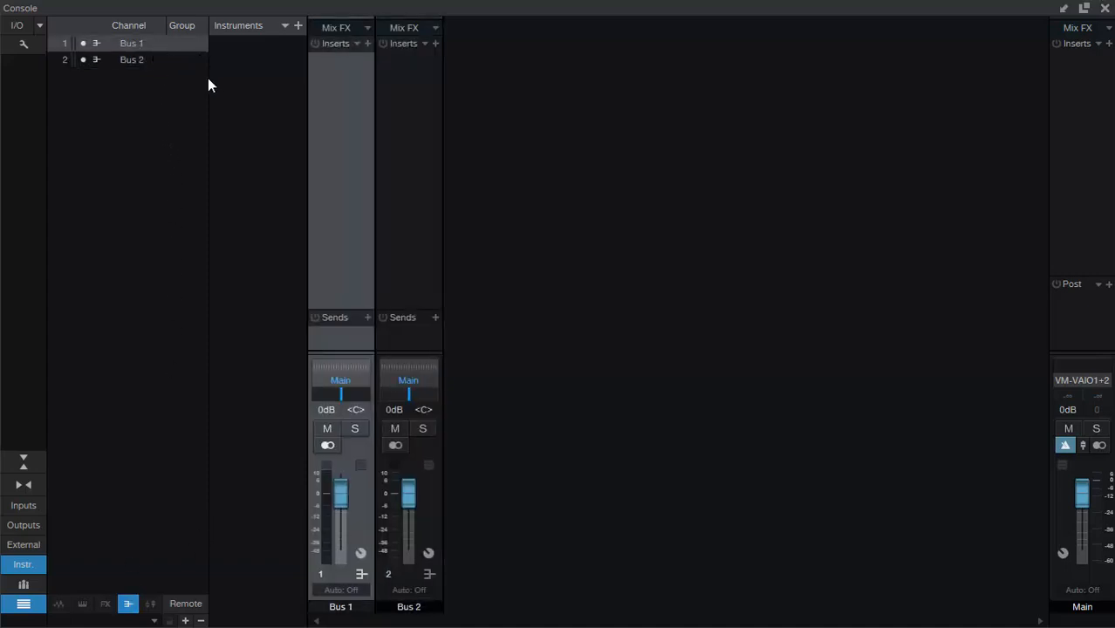
pyautogui.click(24, 605)
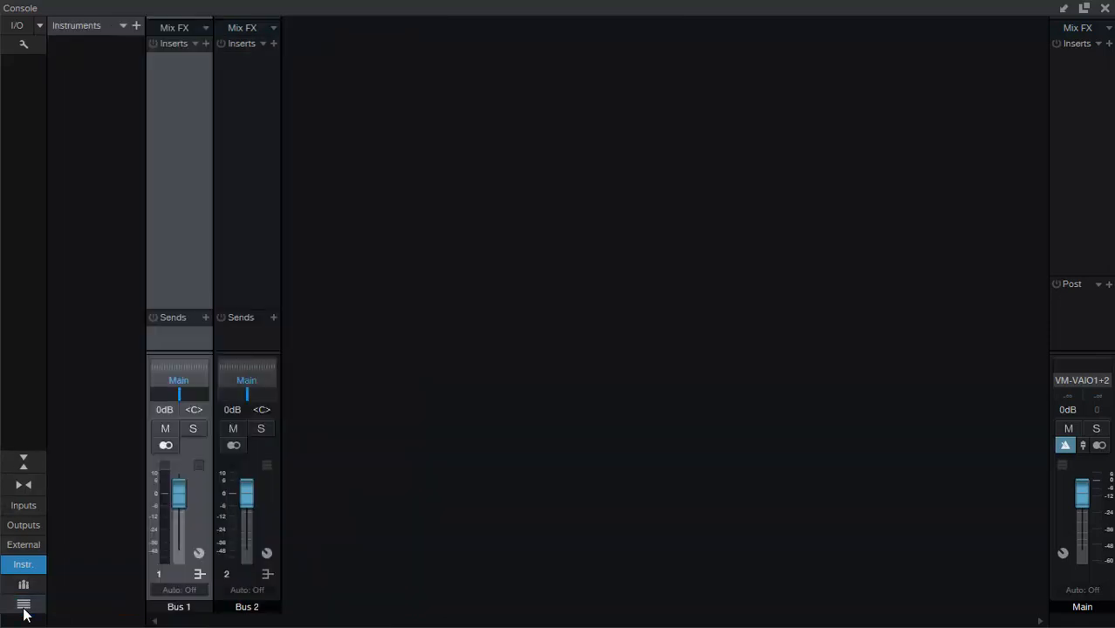
# Review the console's channel options and the arrangement's Add Tracks settings, cancelling without adding a track.
pyautogui.rightClick(310, 373)
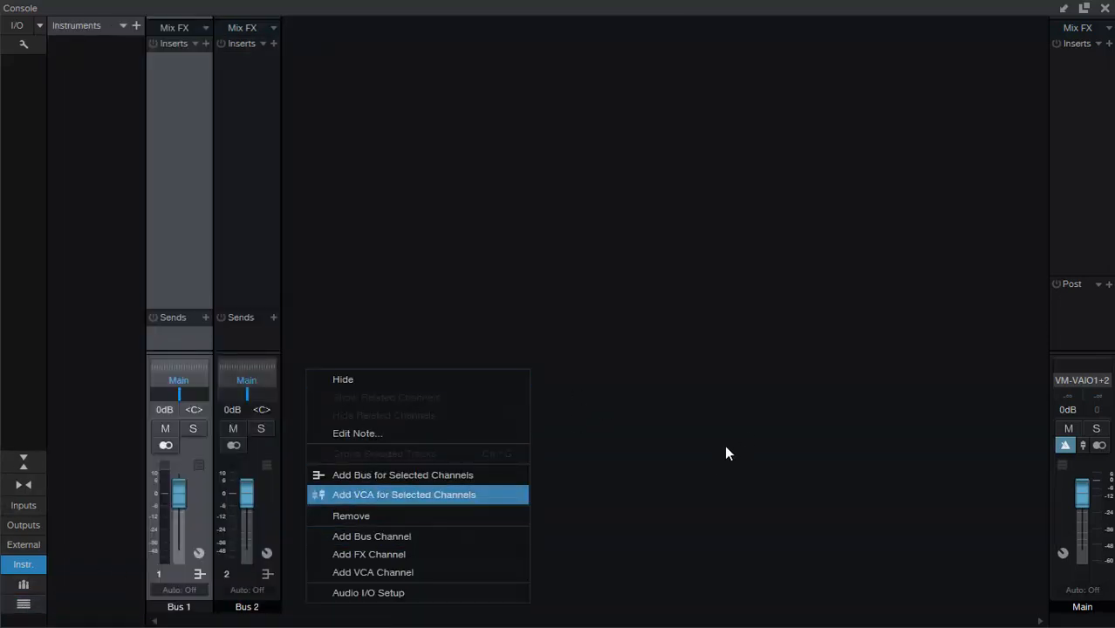
pyautogui.click(694, 483)
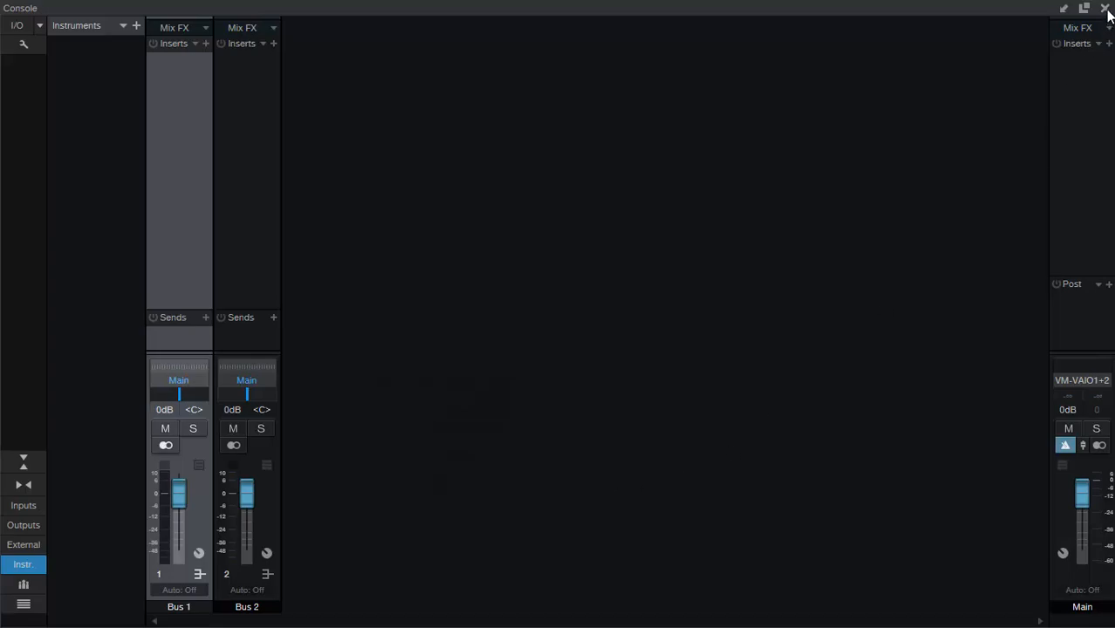
pyautogui.click(1105, 8)
pyautogui.rightClick(302, 333)
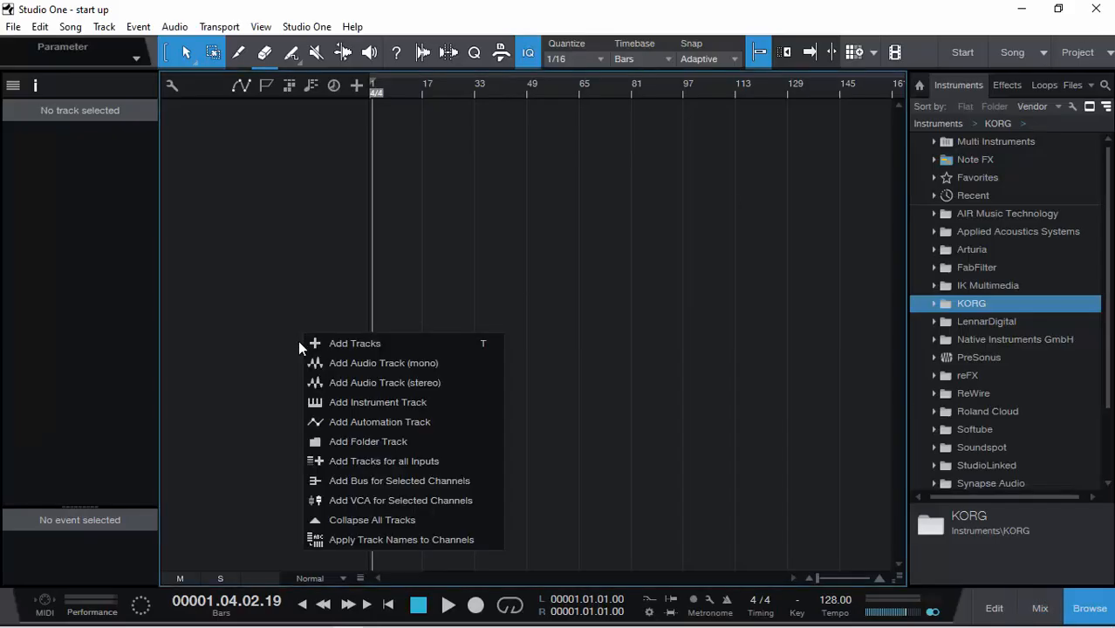
pyautogui.click(452, 343)
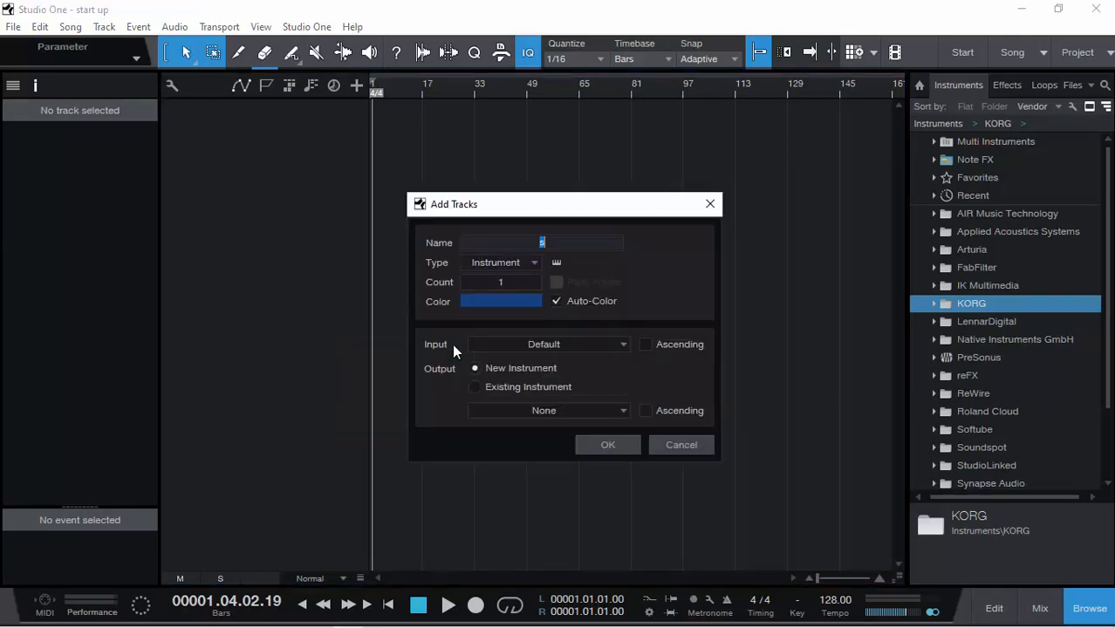
pyautogui.click(524, 260)
pyautogui.click(679, 440)
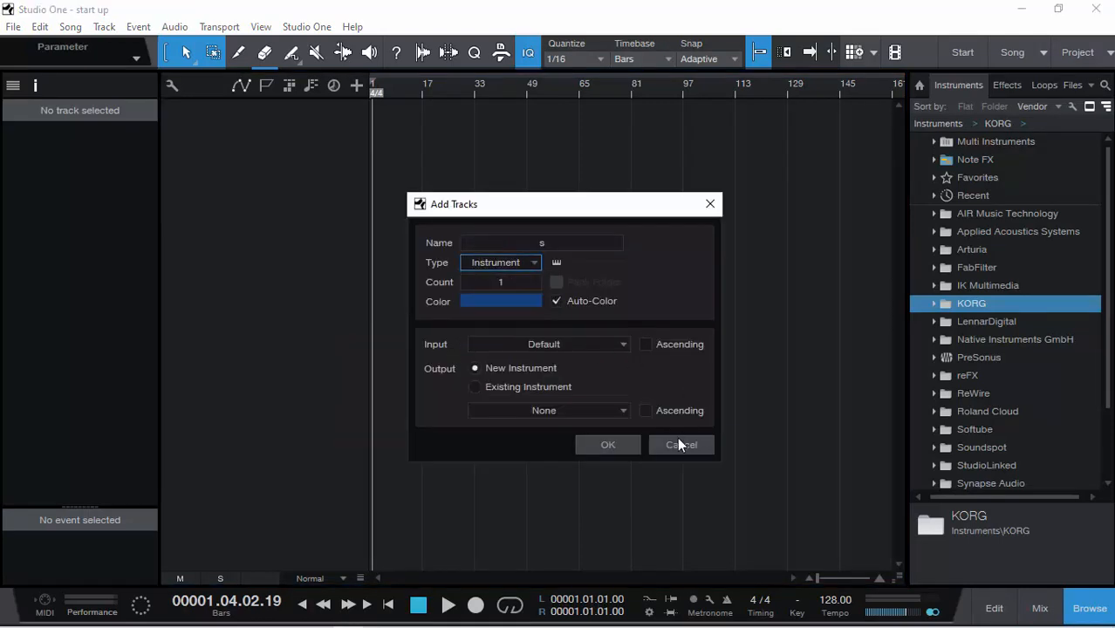
# Reopen the mix console and add a third bus channel.
pyautogui.click(1039, 608)
pyautogui.rightClick(388, 421)
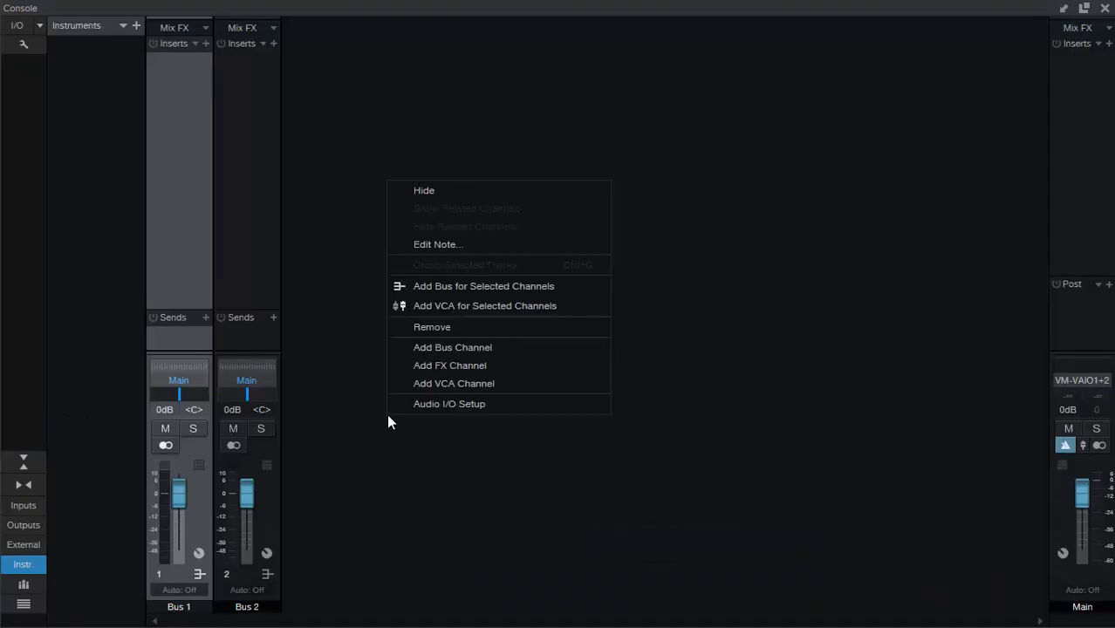
pyautogui.click(505, 353)
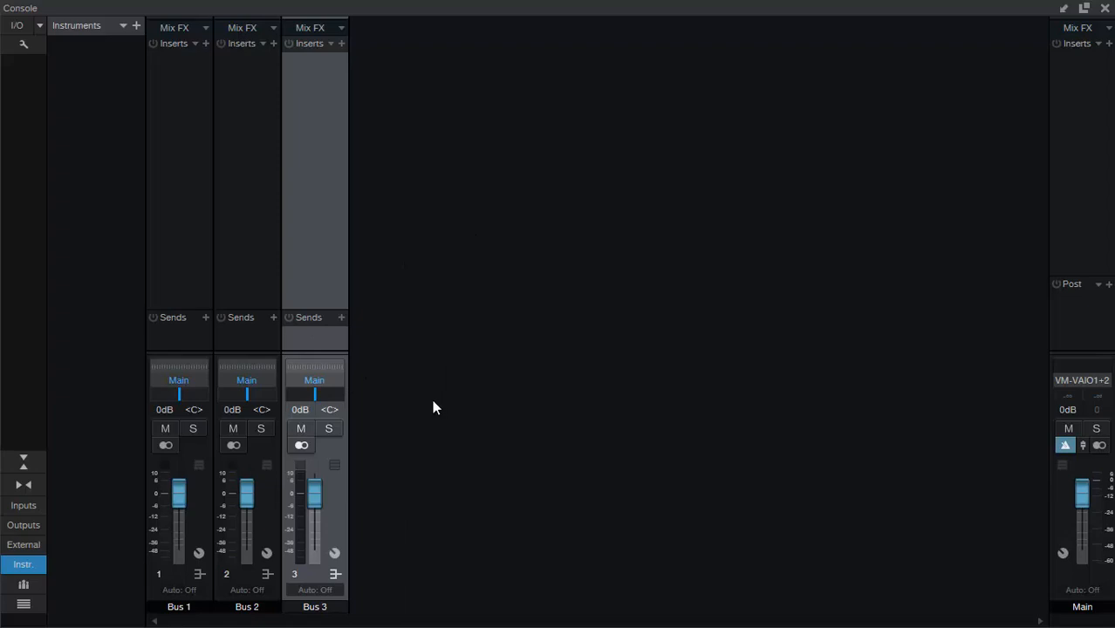
# Rename the first bus channel as "music".
pyautogui.doubleClick(194, 606)
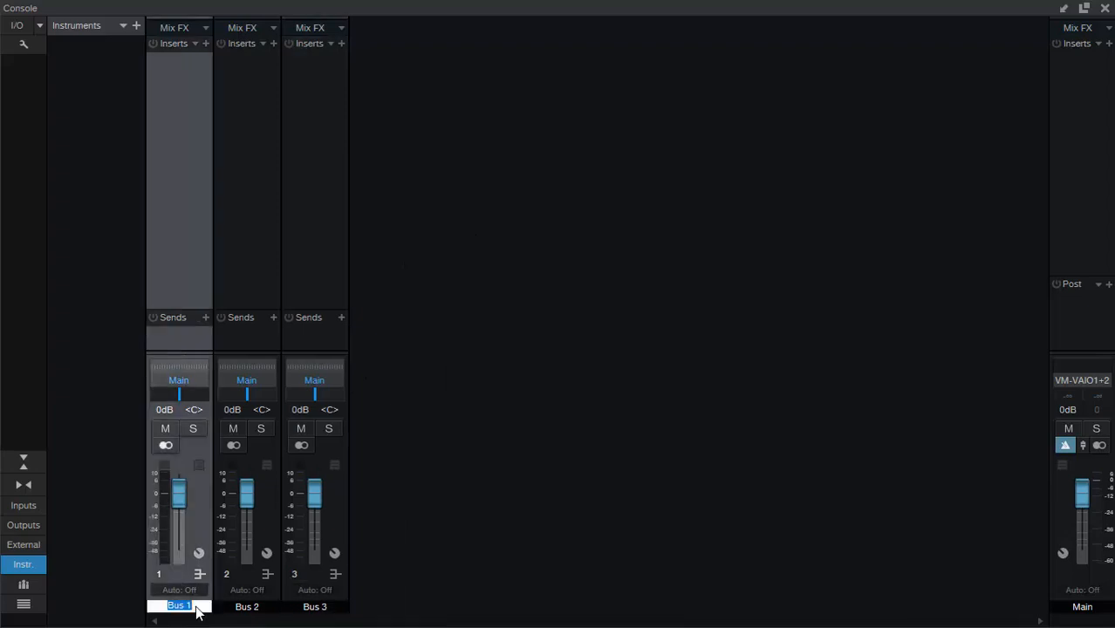
pyautogui.write('music')
pyautogui.press('Return')
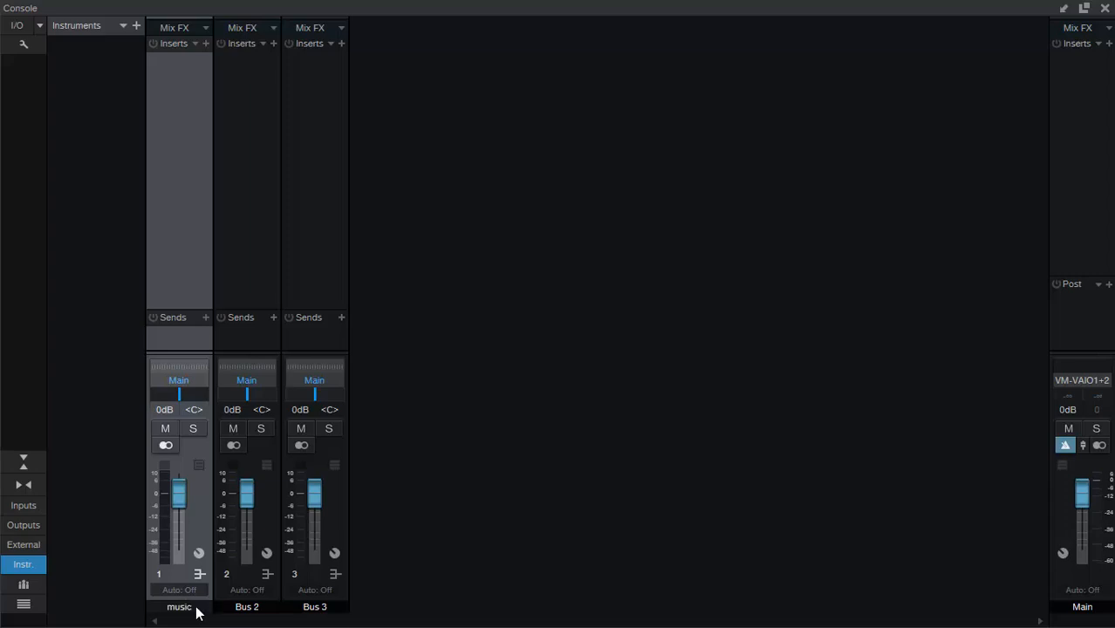
# Rename the second bus channel as "drums".
pyautogui.doubleClick(274, 608)
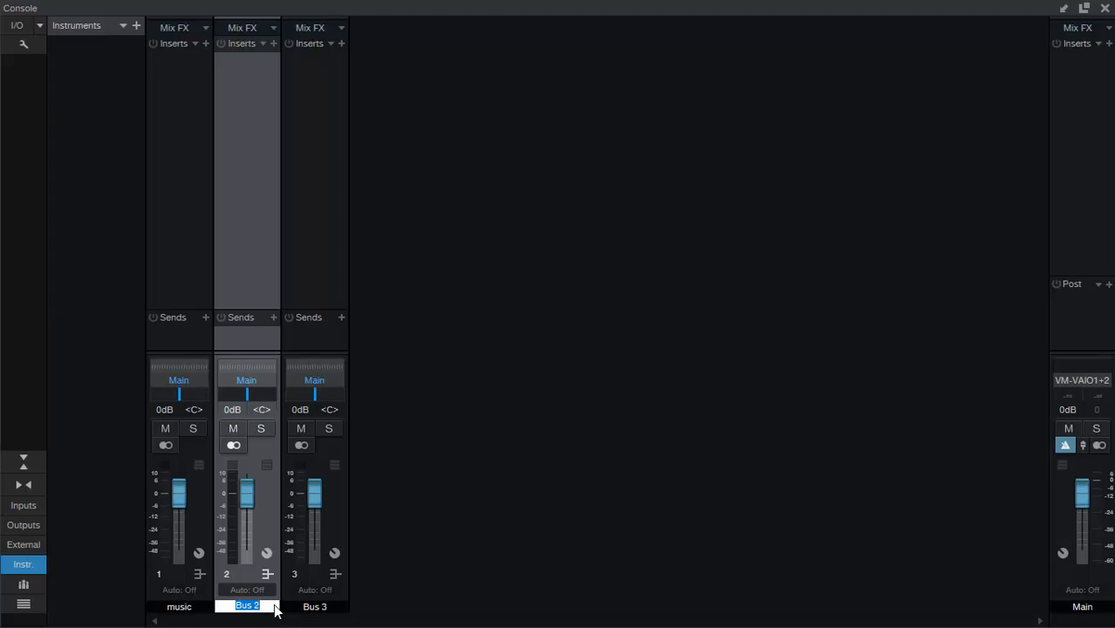
pyautogui.write('drum')
pyautogui.press('BackSpace')
pyautogui.press('BackSpace')
pyautogui.press('BackSpace')
pyautogui.write('rums')
pyautogui.press('Return')
# Rename the third bus channel as "vocals".
pyautogui.doubleClick(324, 605)
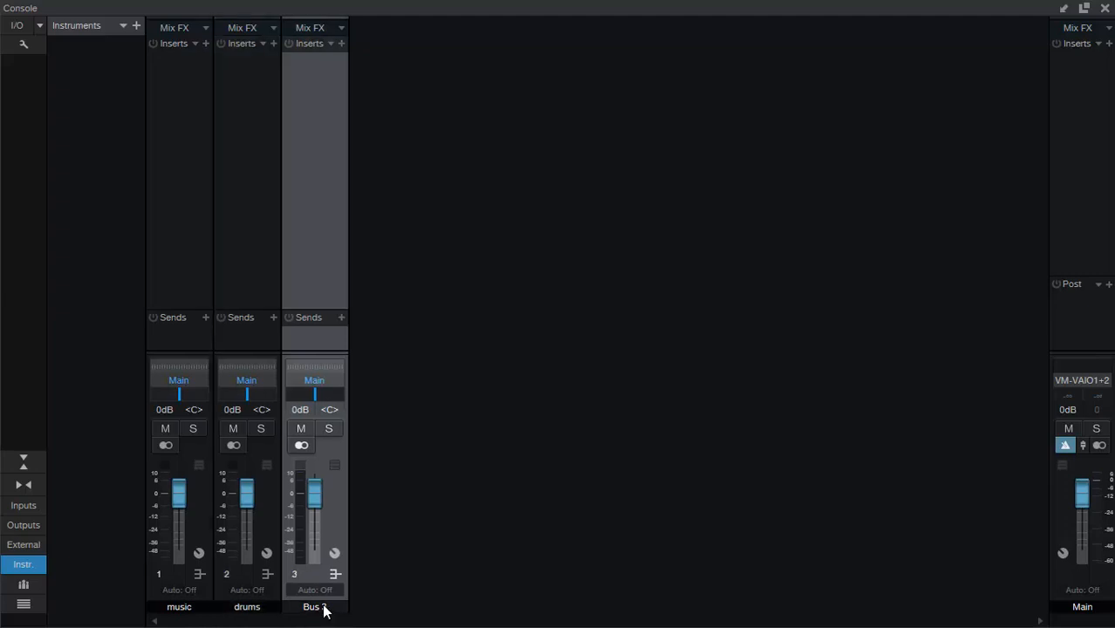
pyautogui.write('voc')
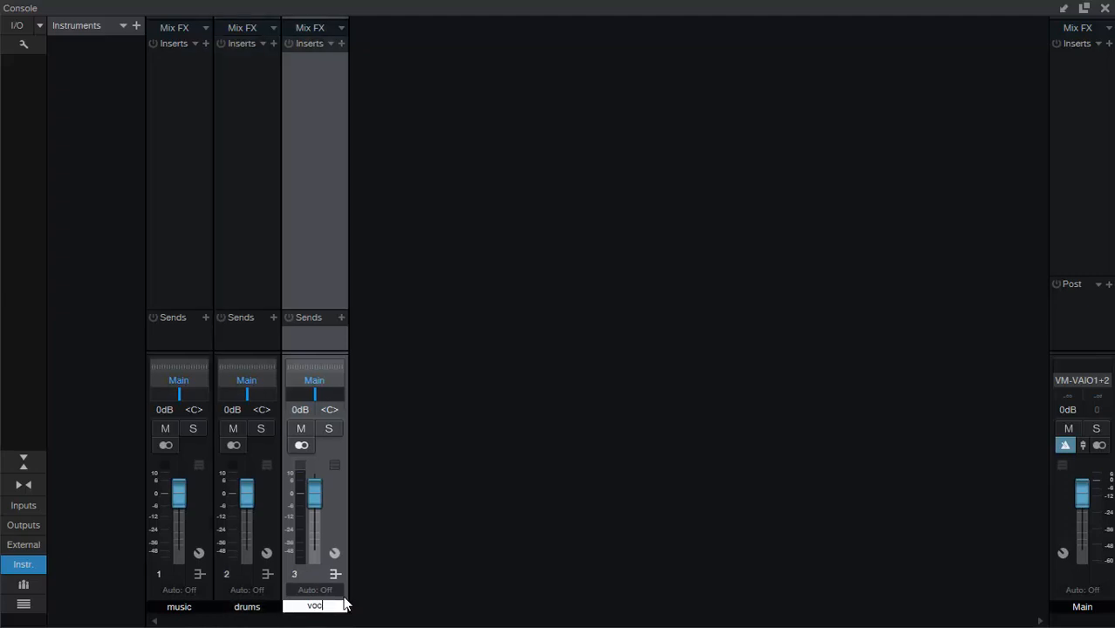
pyautogui.write('als')
pyautogui.press('Return')
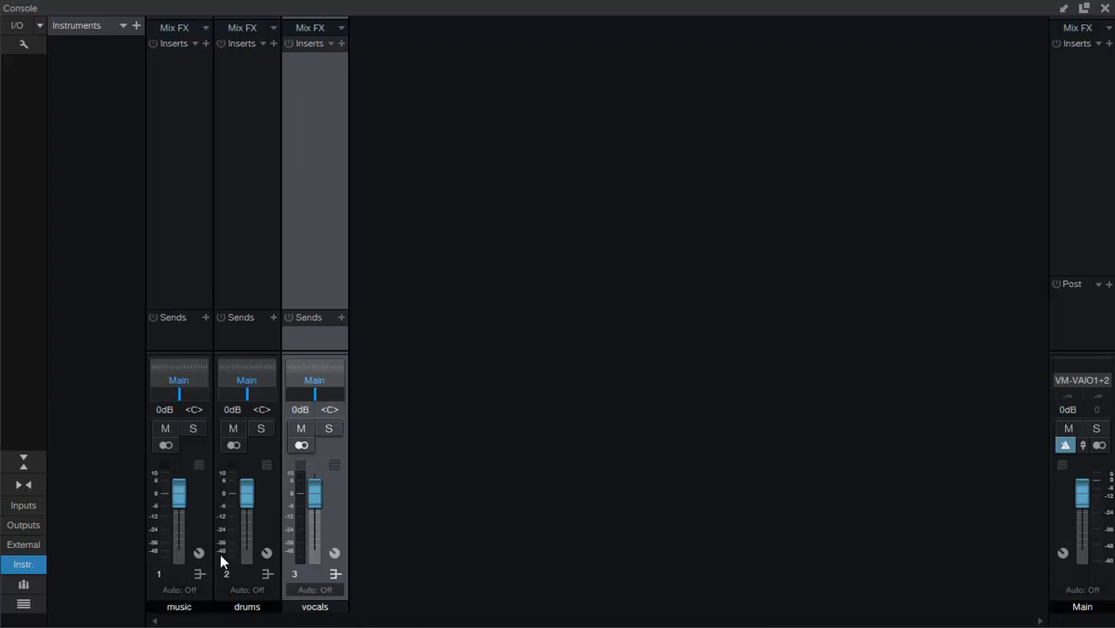
# Color the vocals bus channel blue and the drums bus channel purple.
pyautogui.click(344, 610)
pyautogui.click(434, 504)
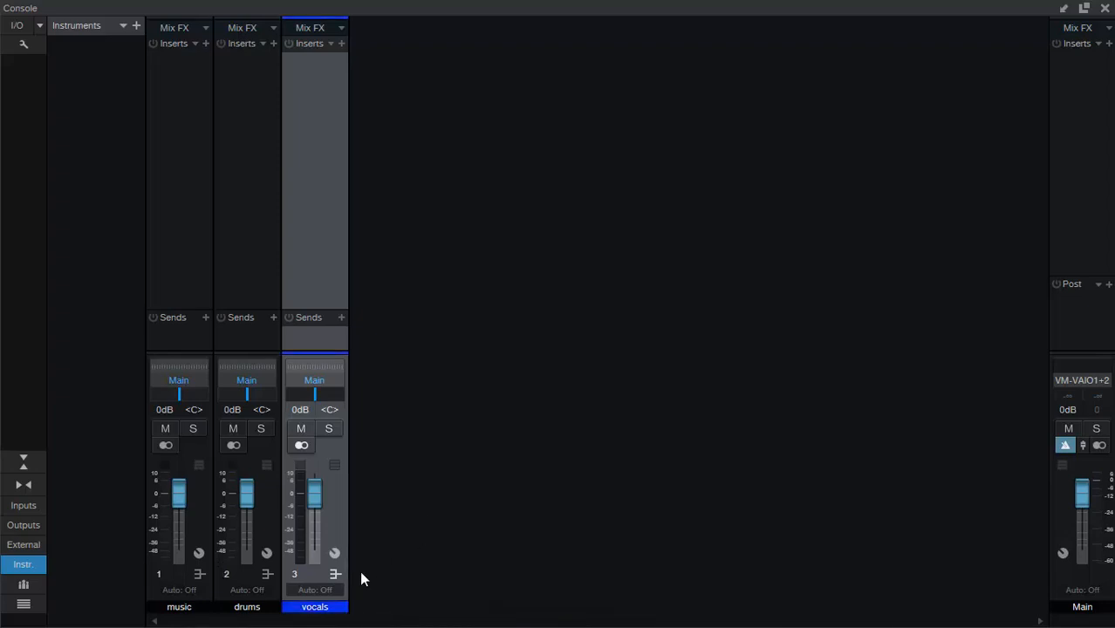
pyautogui.click(272, 609)
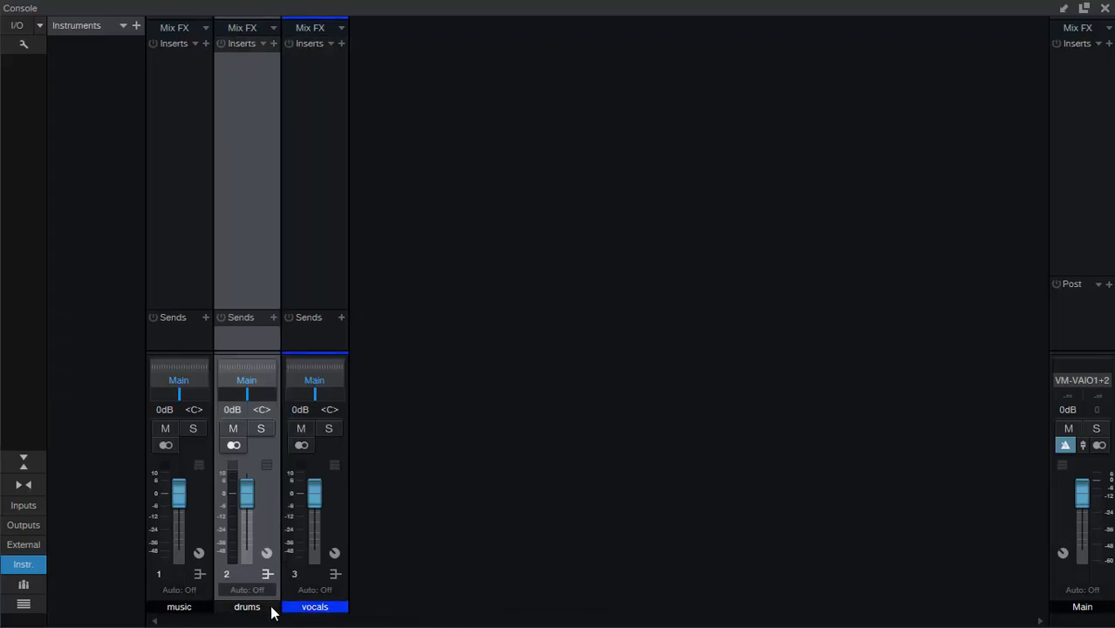
pyautogui.click(271, 611)
pyautogui.click(418, 506)
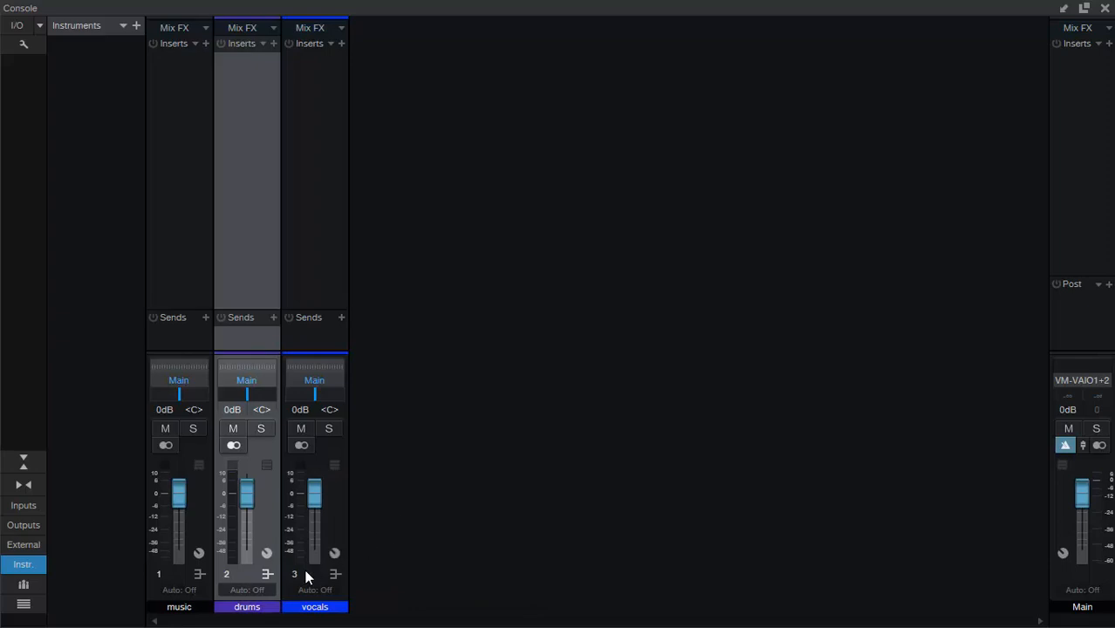
# Color the music bus channel lime green.
pyautogui.click(199, 611)
pyautogui.click(201, 610)
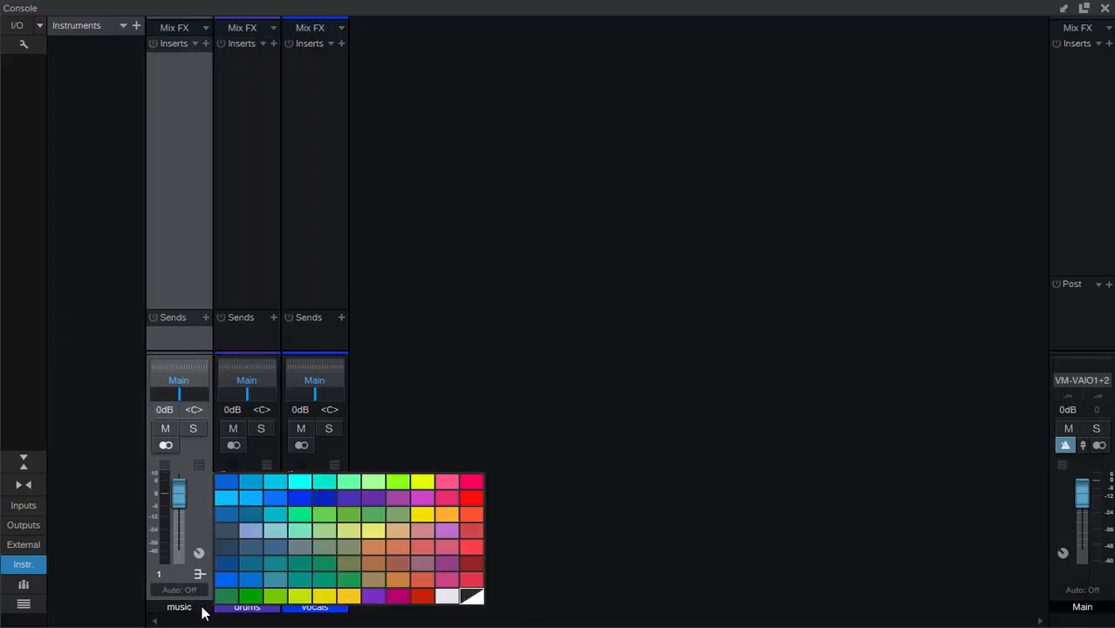
pyautogui.click(384, 494)
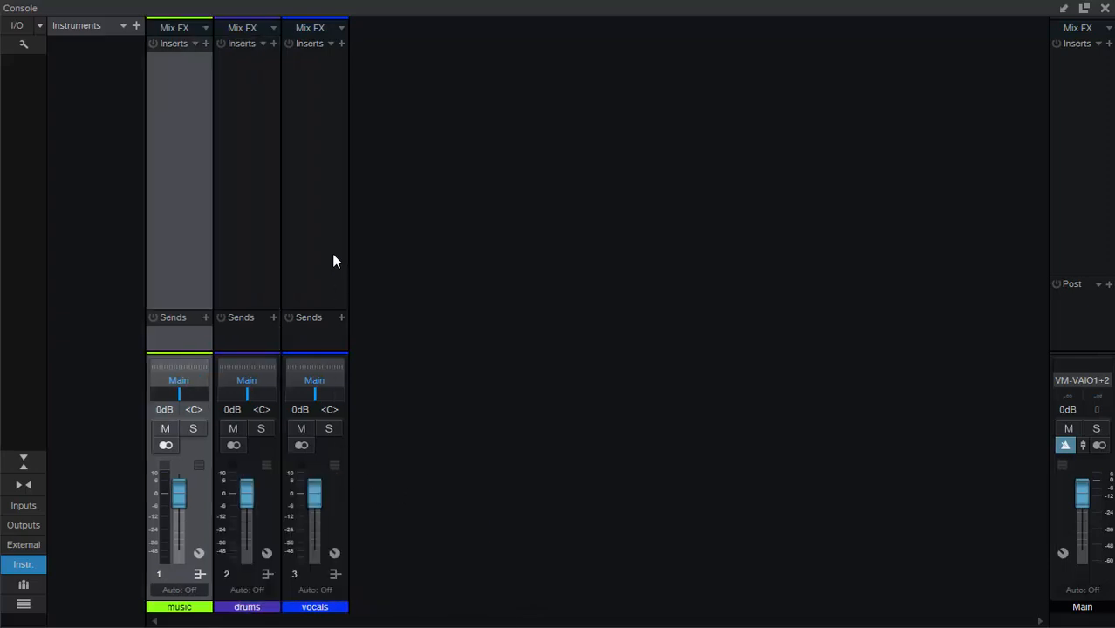
# View the name editor and the color palette of the vocals bus channel, leaving both without changes.
pyautogui.click(338, 611)
pyautogui.doubleClick(338, 611)
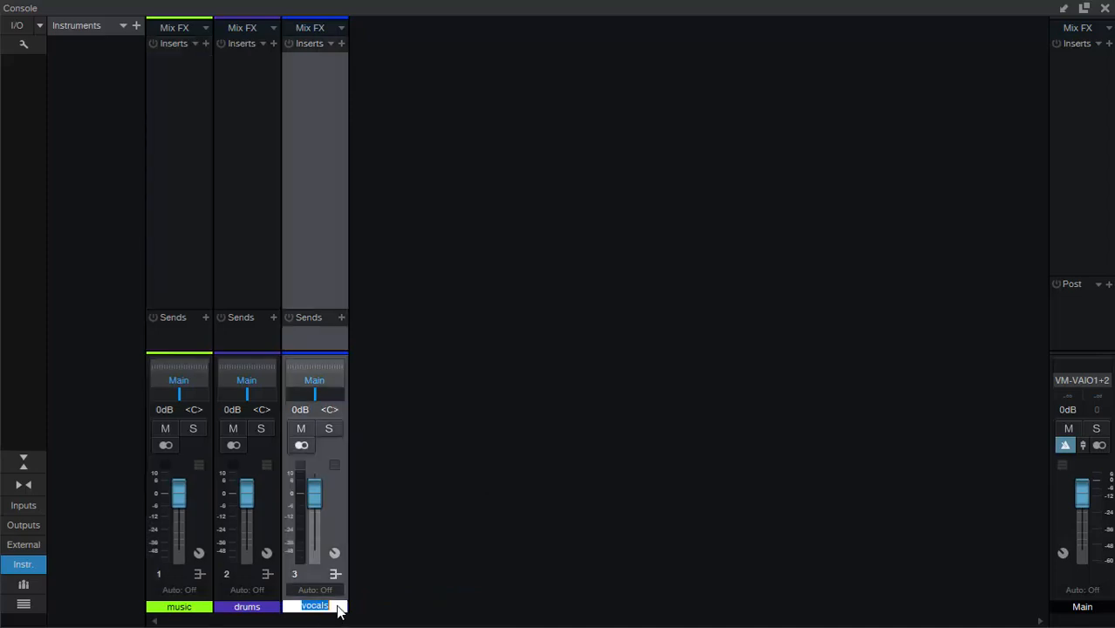
pyautogui.click(339, 611)
pyautogui.click(375, 592)
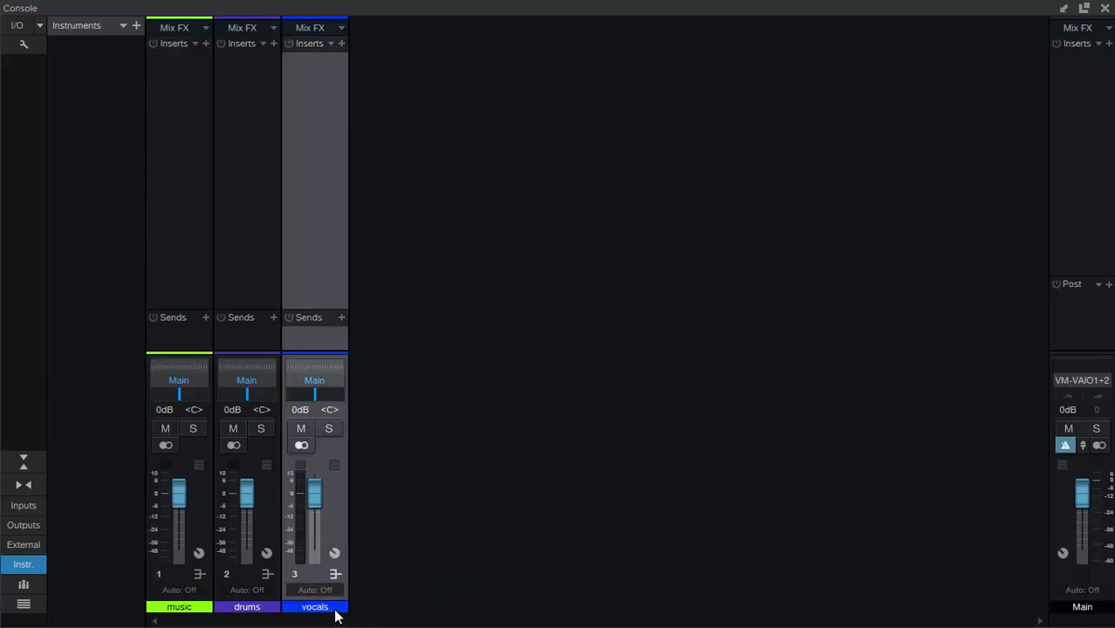
pyautogui.click(336, 610)
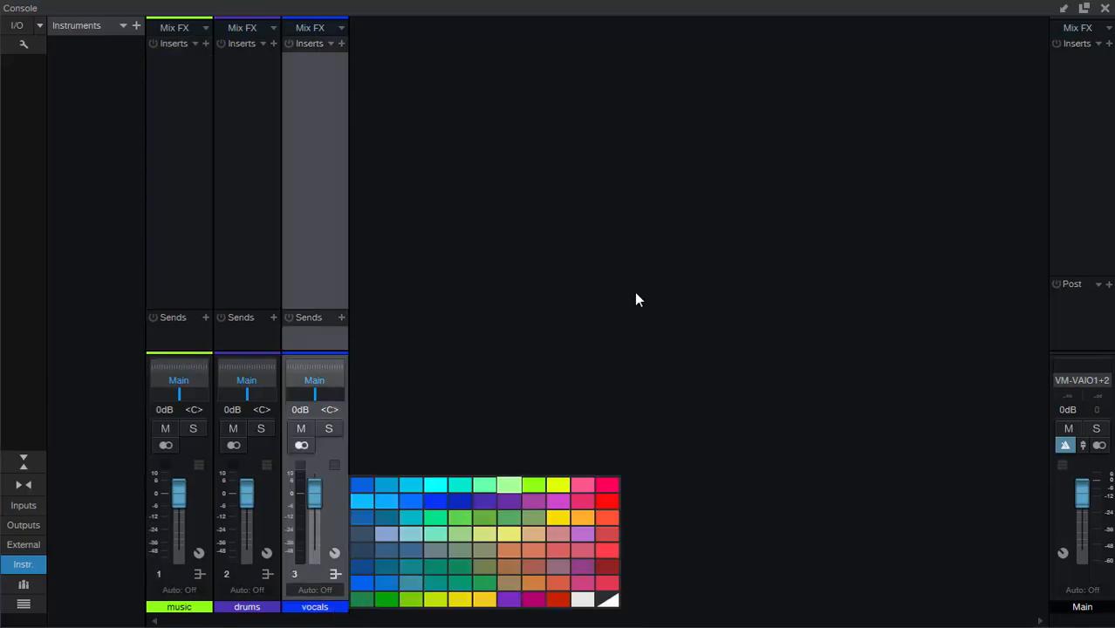
pyautogui.click(317, 191)
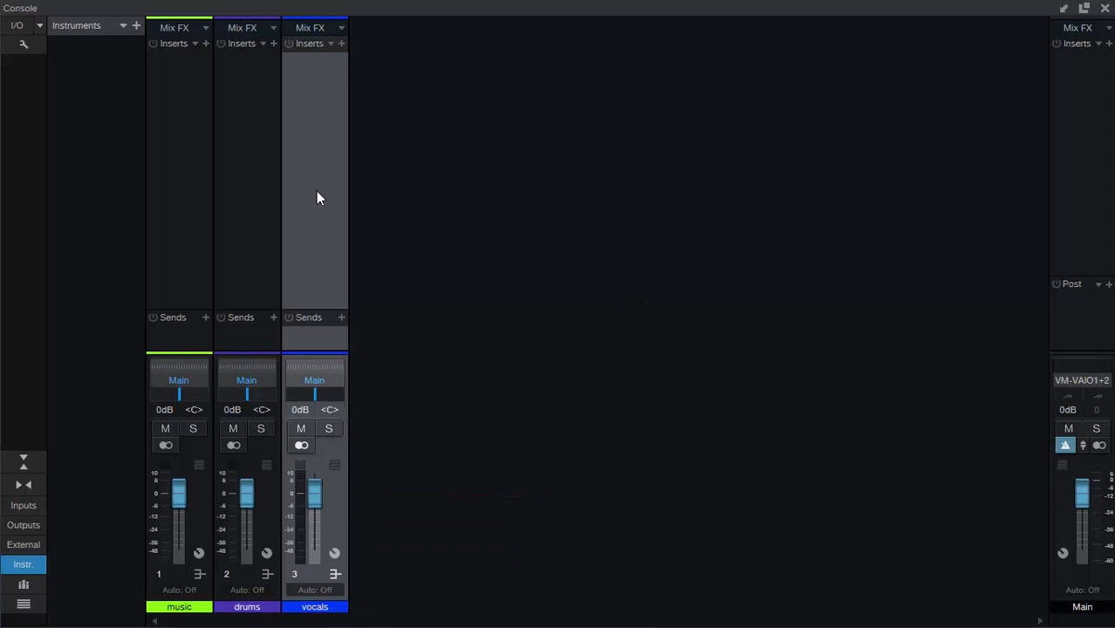
# Enlarge the Sends area of the bus channels by shortening their Inserts area.
pyautogui.click(275, 309)
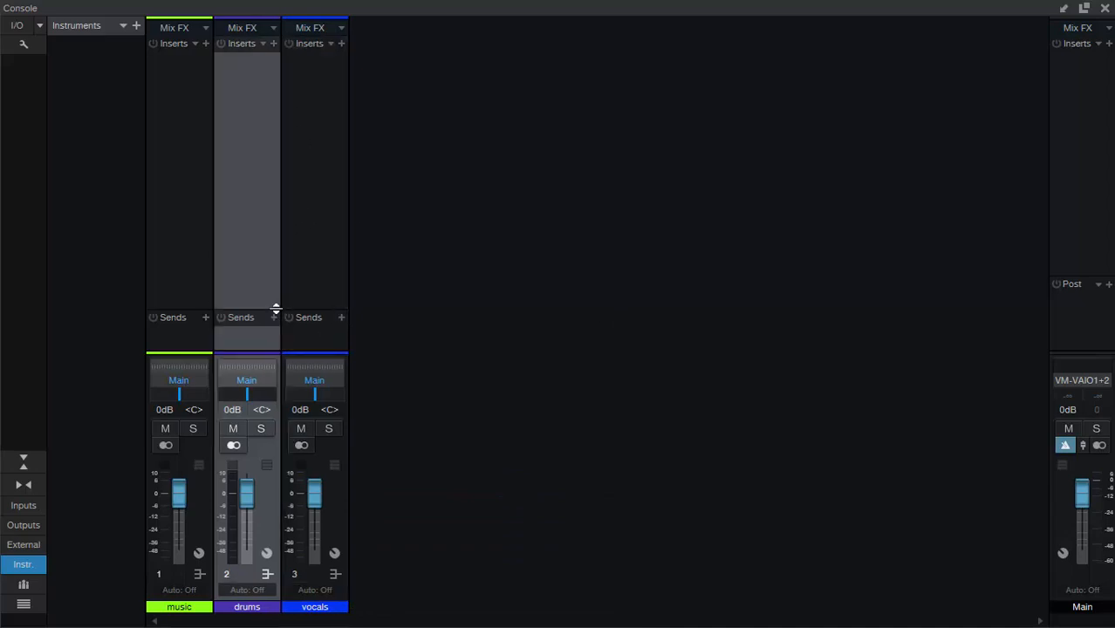
pyautogui.moveTo(276, 310); pyautogui.dragTo(294, 249)
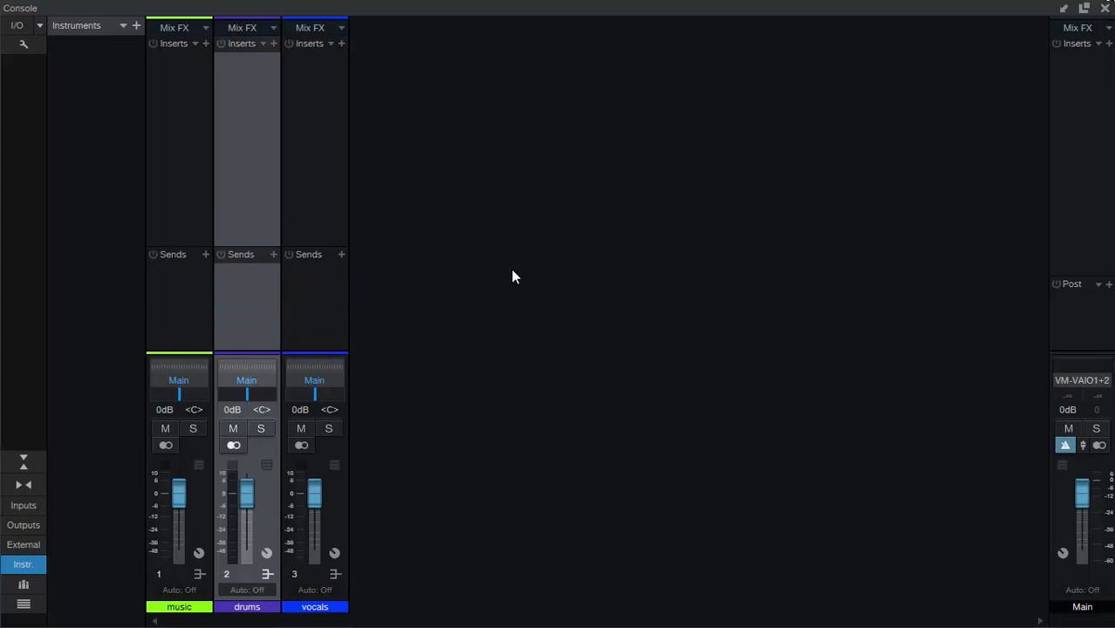
# Add a new bus channel to the console and name it mixbus.
pyautogui.rightClick(557, 294)
pyautogui.click(812, 152)
pyautogui.rightClick(534, 392)
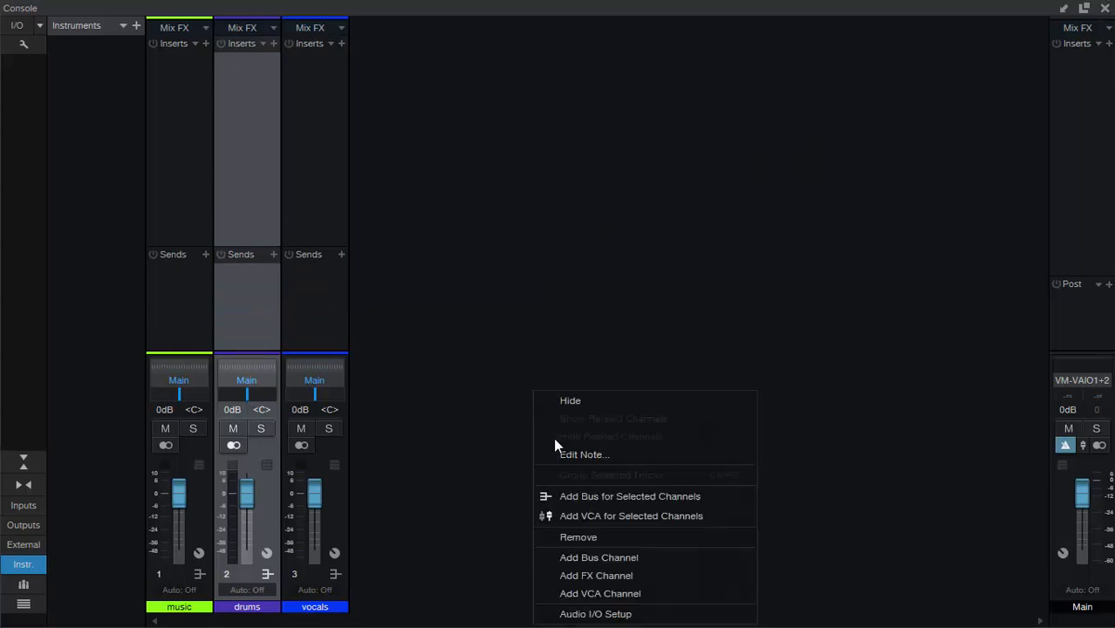
pyautogui.click(628, 556)
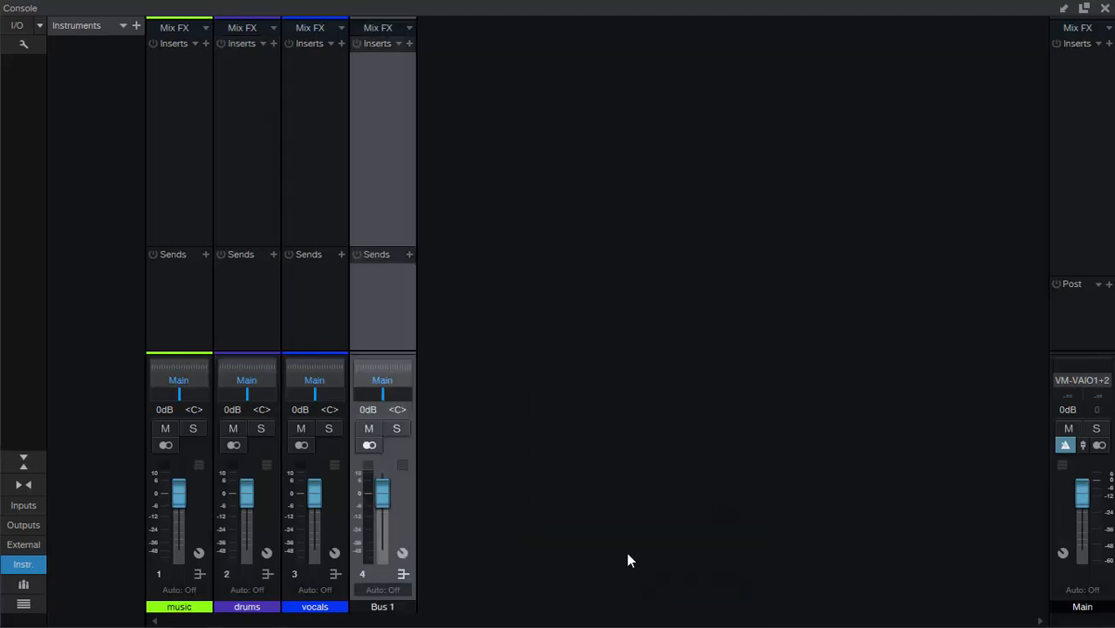
pyautogui.doubleClick(393, 609)
pyautogui.write('mixbus')
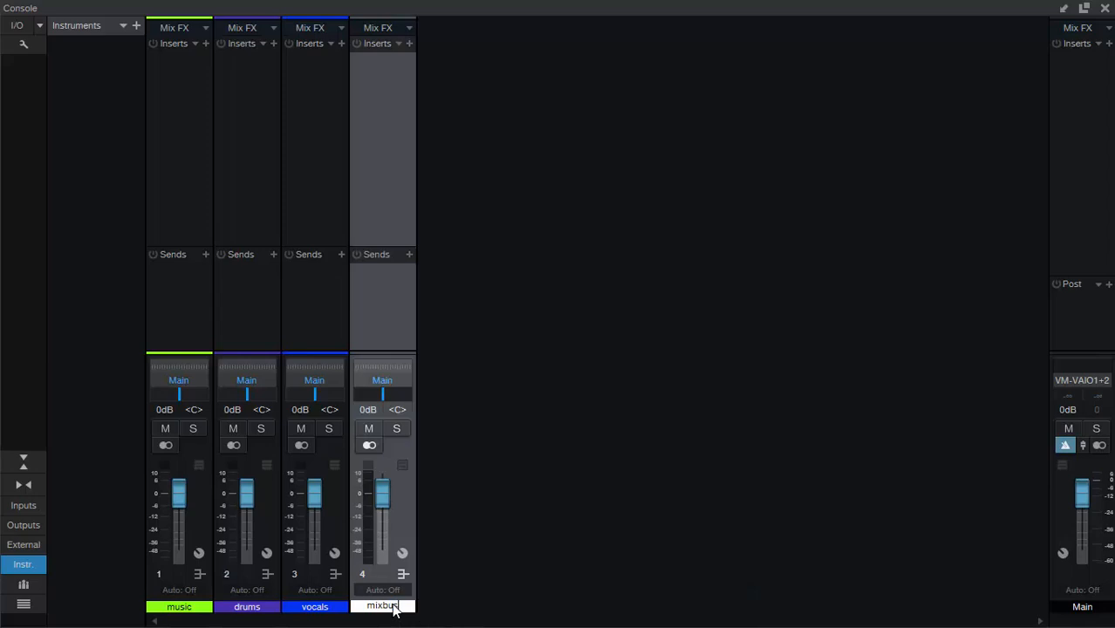
pyautogui.press('Return')
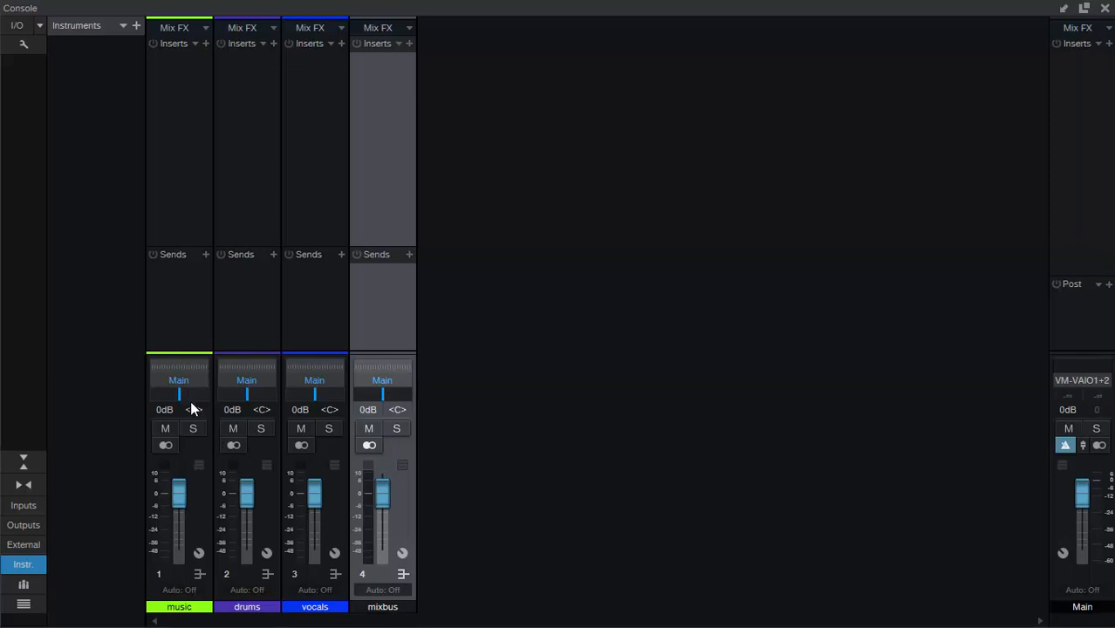
# Route the outputs of the music, drums and vocals bus channels together to mixbus.
pyautogui.click(192, 578)
pyautogui.keyDown('shift'); pyautogui.click(243, 574); pyautogui.keyUp('shift')
pyautogui.keyDown('shift'); pyautogui.click(310, 573); pyautogui.keyUp('shift')
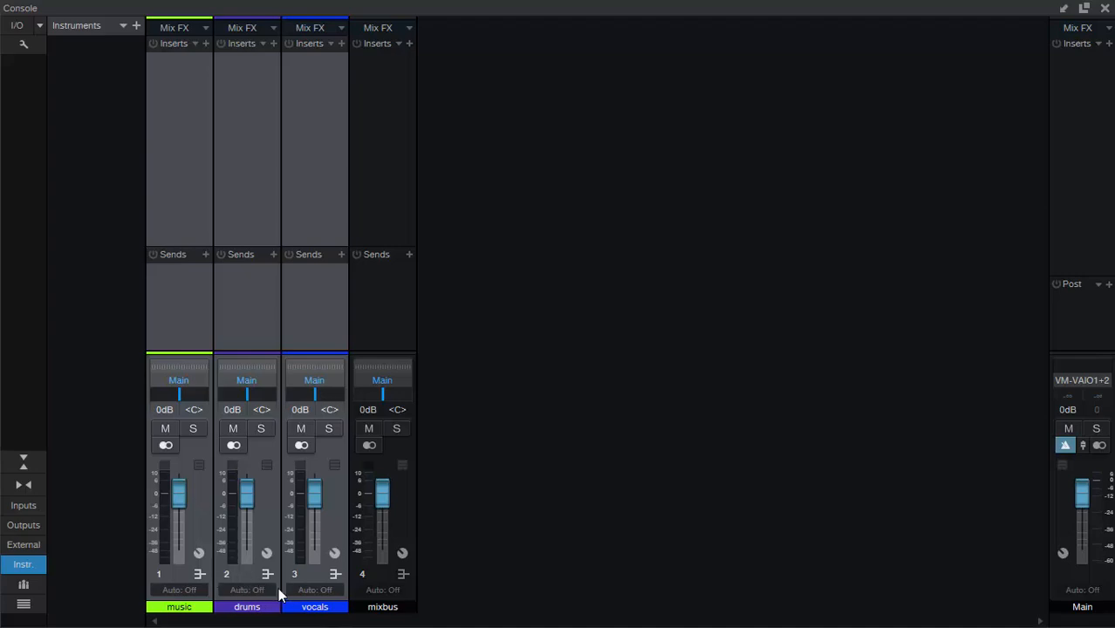
pyautogui.click(313, 382)
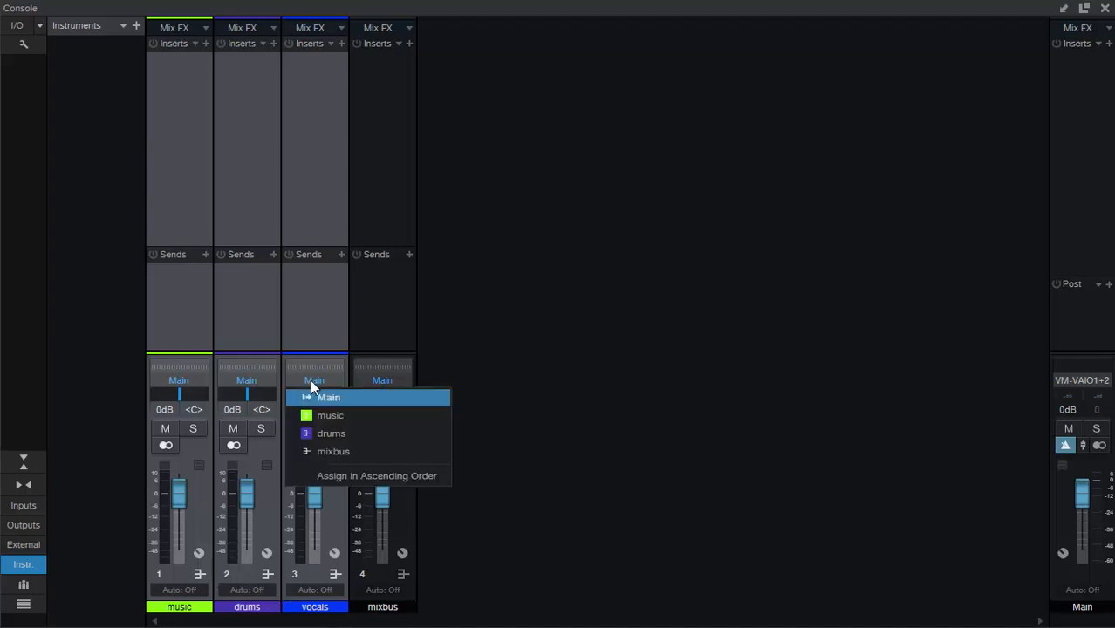
pyautogui.click(333, 452)
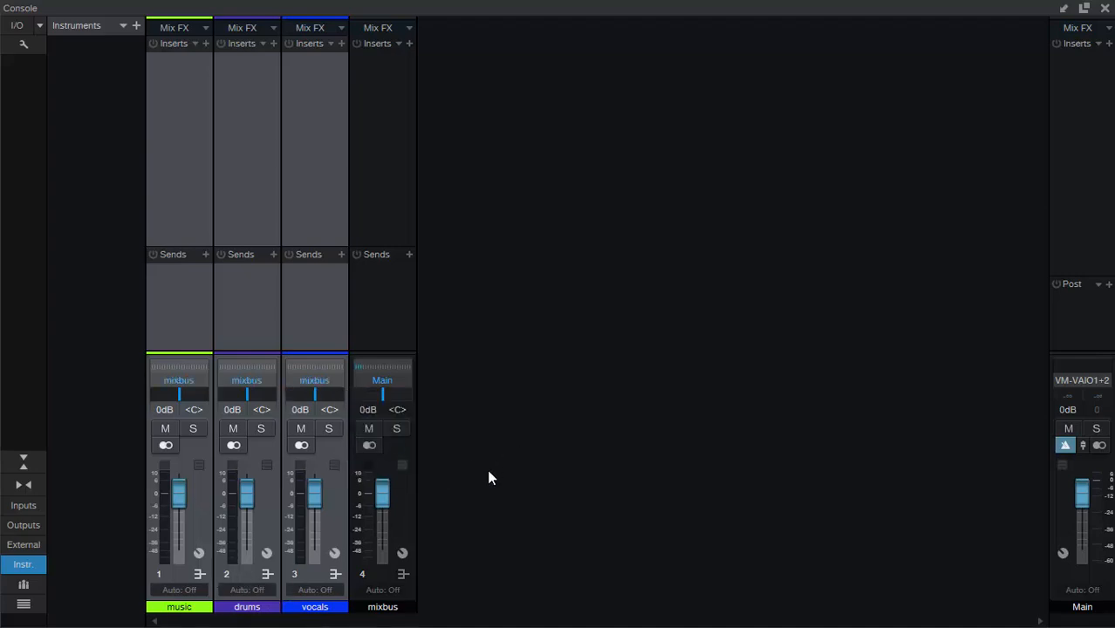
# Shorten the Inserts area of the console channels to give the faders more height.
pyautogui.click(408, 515)
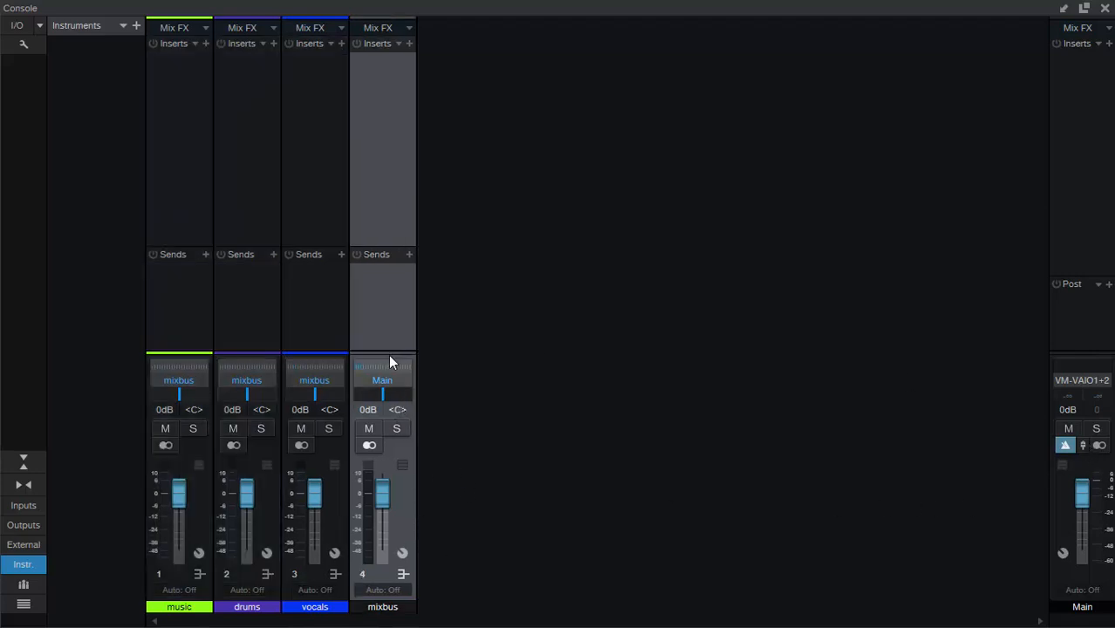
pyautogui.moveTo(390, 351); pyautogui.dragTo(390, 318)
pyautogui.moveTo(389, 253); pyautogui.dragTo(385, 187)
# Add four more bus channels after the mixbus channel.
pyautogui.rightClick(465, 347)
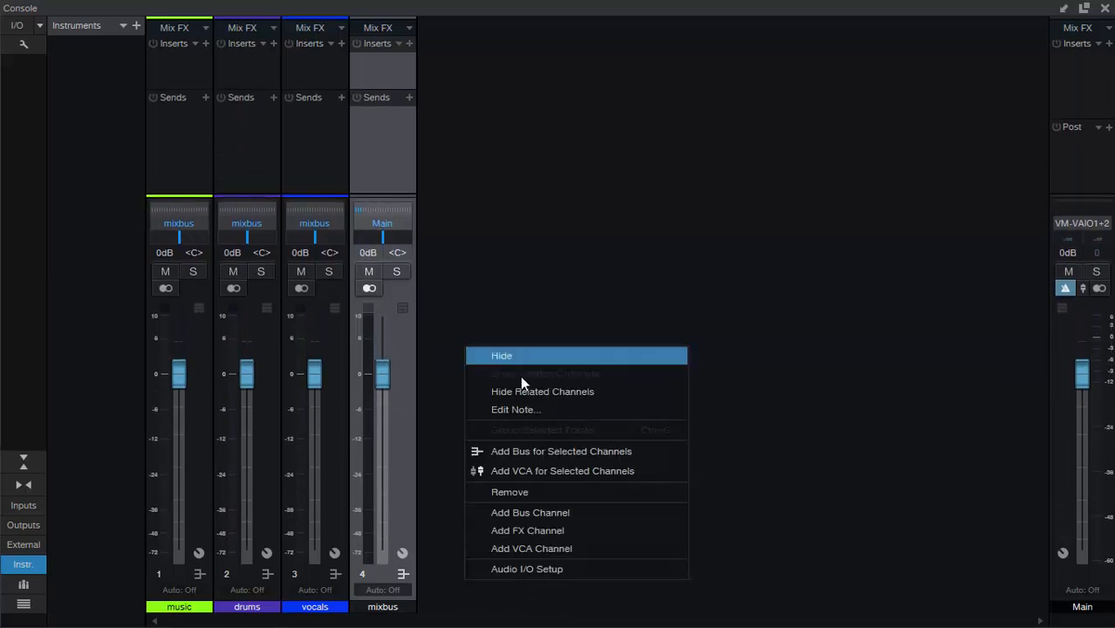
pyautogui.click(558, 512)
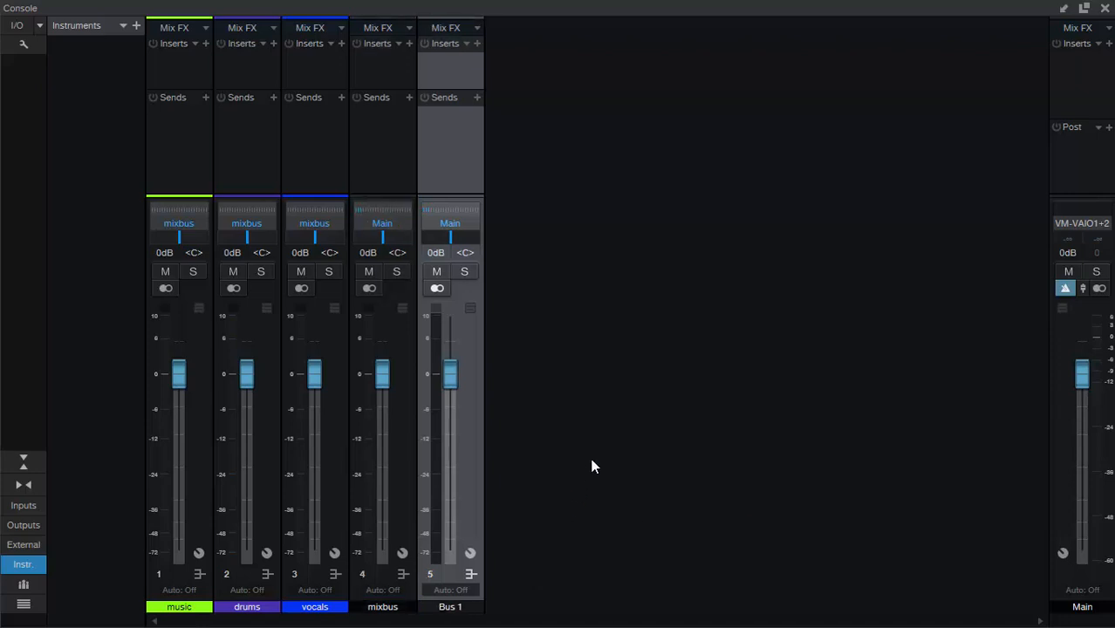
pyautogui.rightClick(593, 464)
pyautogui.click(652, 392)
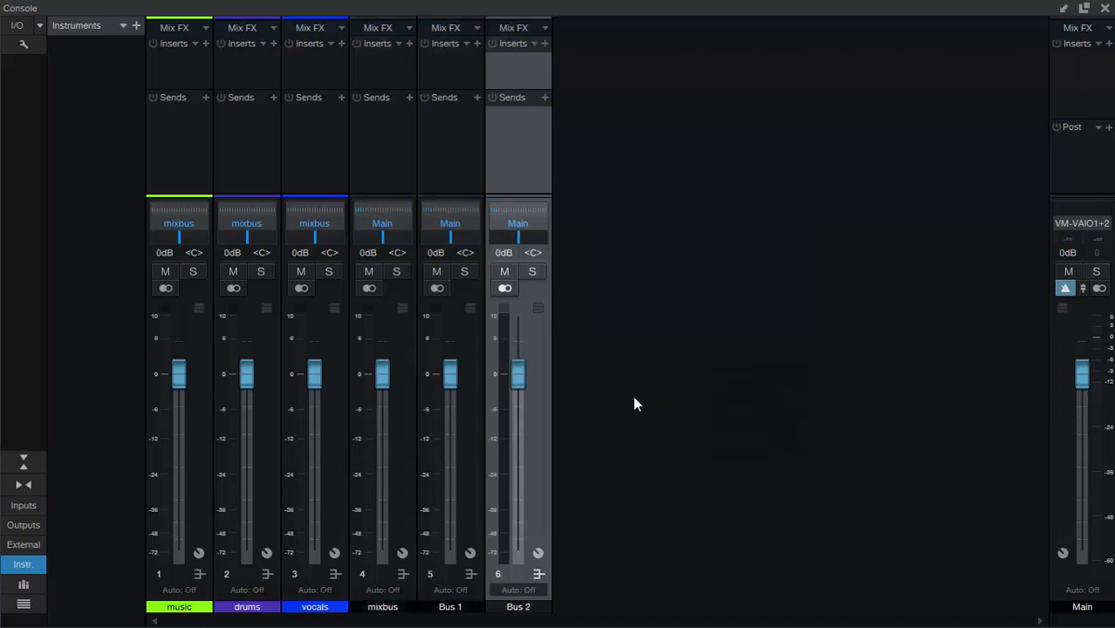
pyautogui.rightClick(645, 399)
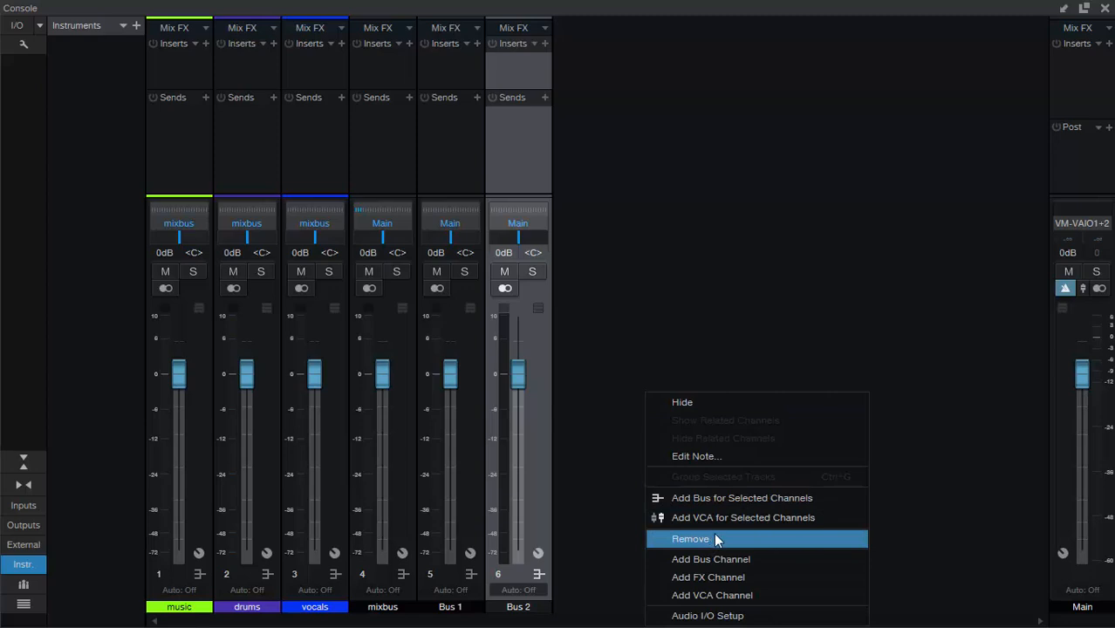
pyautogui.click(744, 563)
pyautogui.rightClick(701, 441)
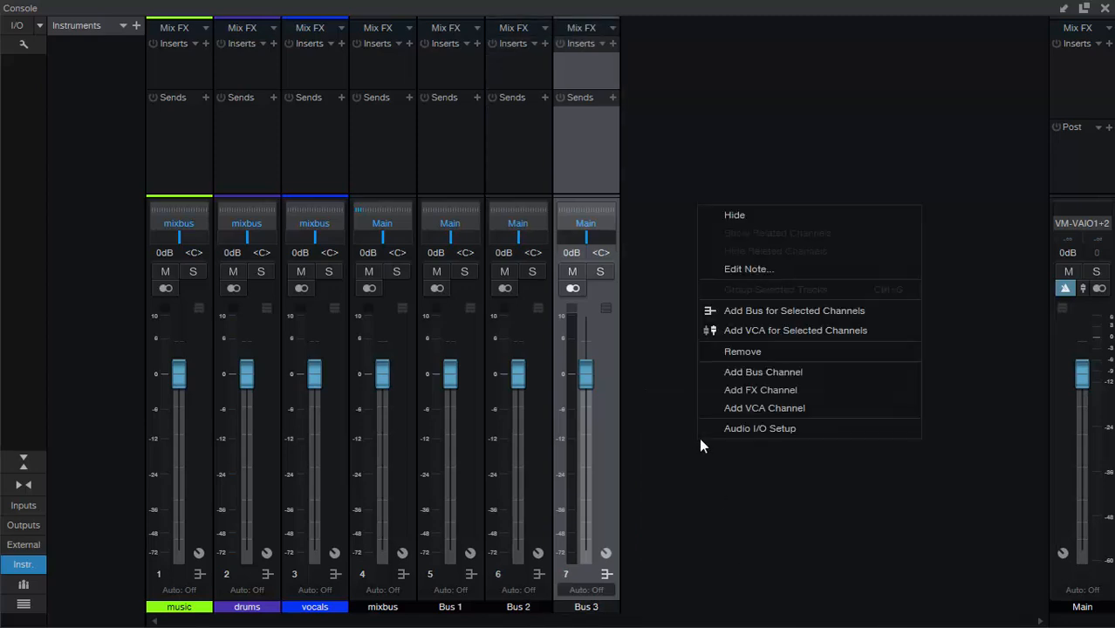
pyautogui.click(775, 370)
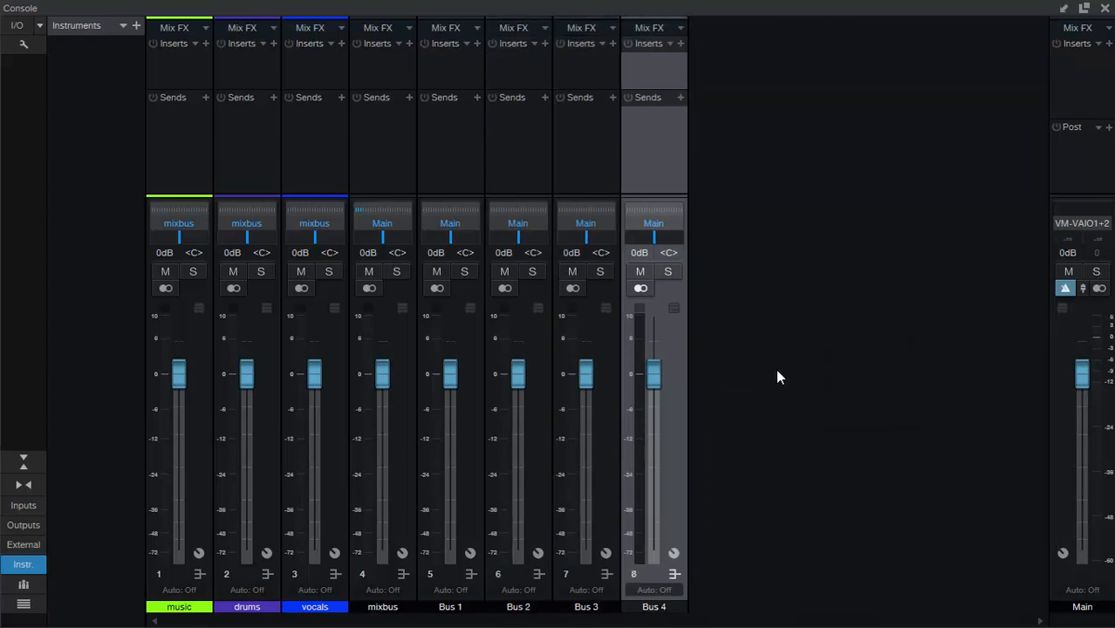
# Rename Bus 1 as vocal aux and Bus 2 as vocal comp.
pyautogui.doubleClick(454, 606)
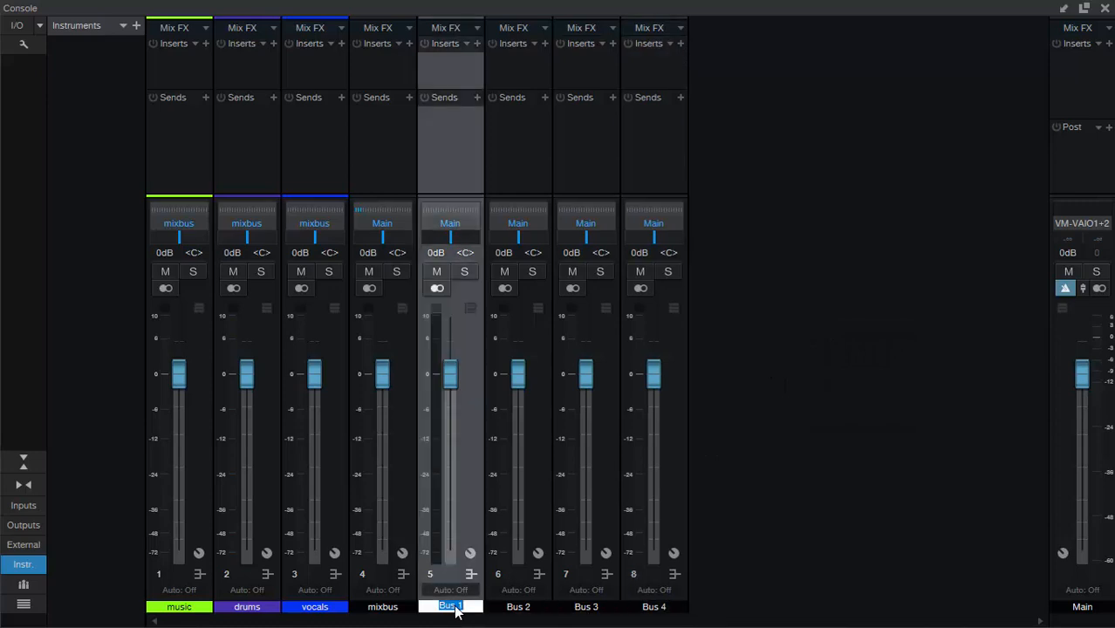
pyautogui.write('vocal aux')
pyautogui.press('Return')
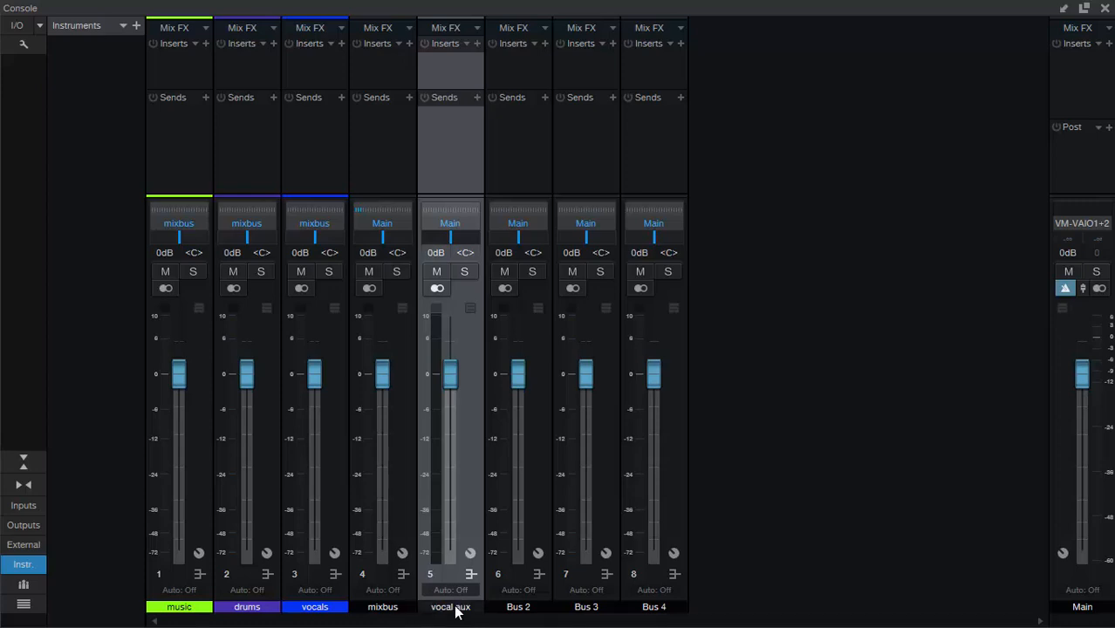
pyautogui.doubleClick(527, 606)
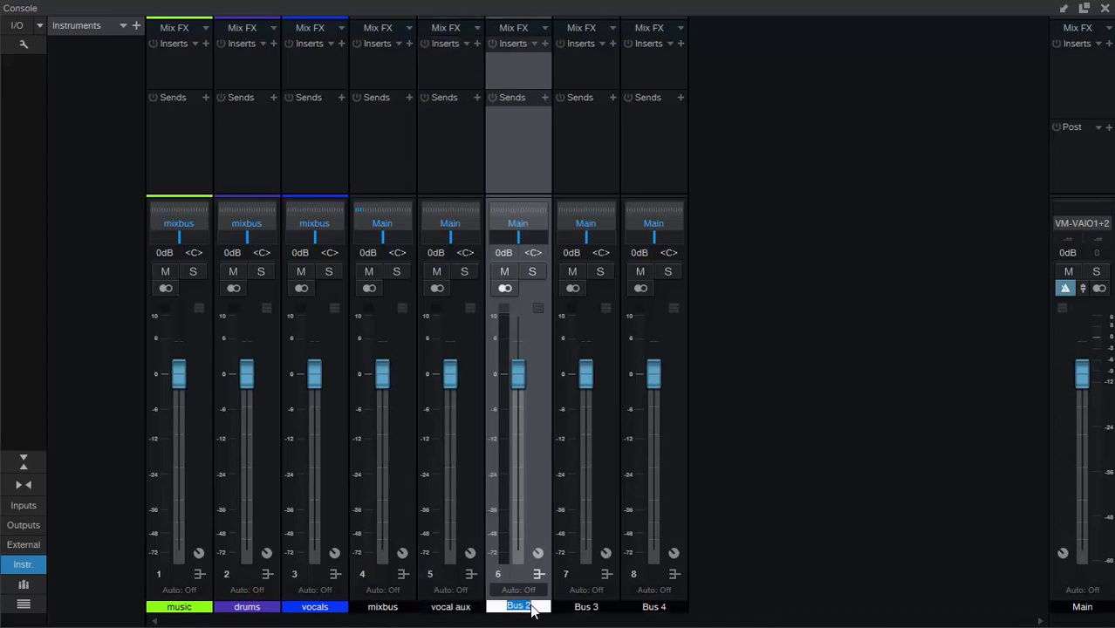
pyautogui.write('vocal comp')
pyautogui.press('Return')
# Rename Bus 3 as drumsub and Bus 4 as drum comp.
pyautogui.doubleClick(597, 614)
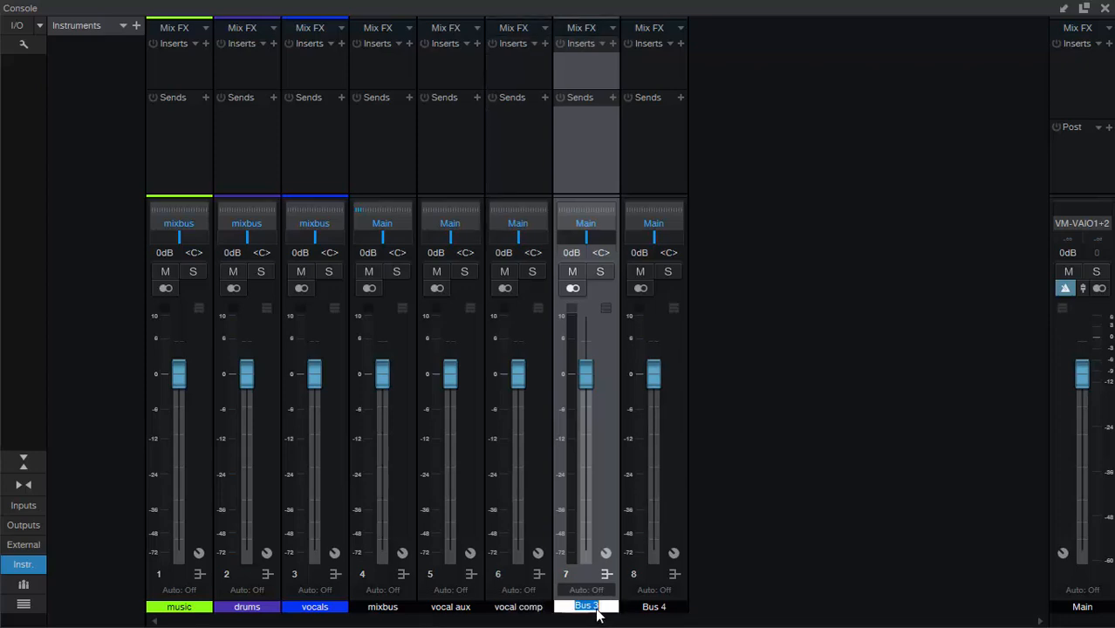
pyautogui.write('drumsub')
pyautogui.press('Return')
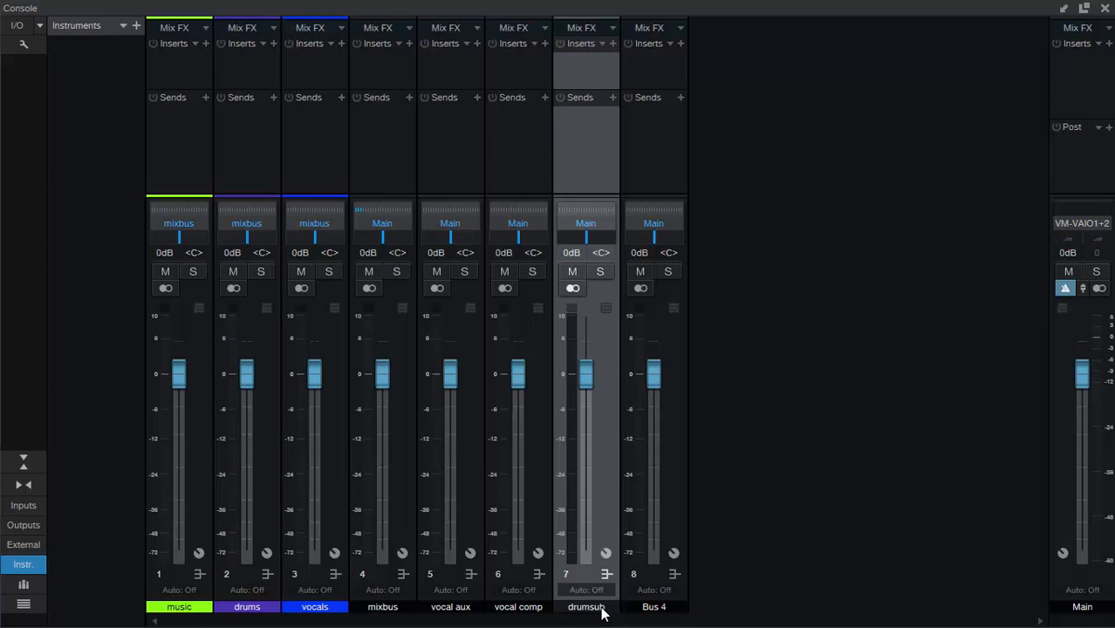
pyautogui.doubleClick(656, 607)
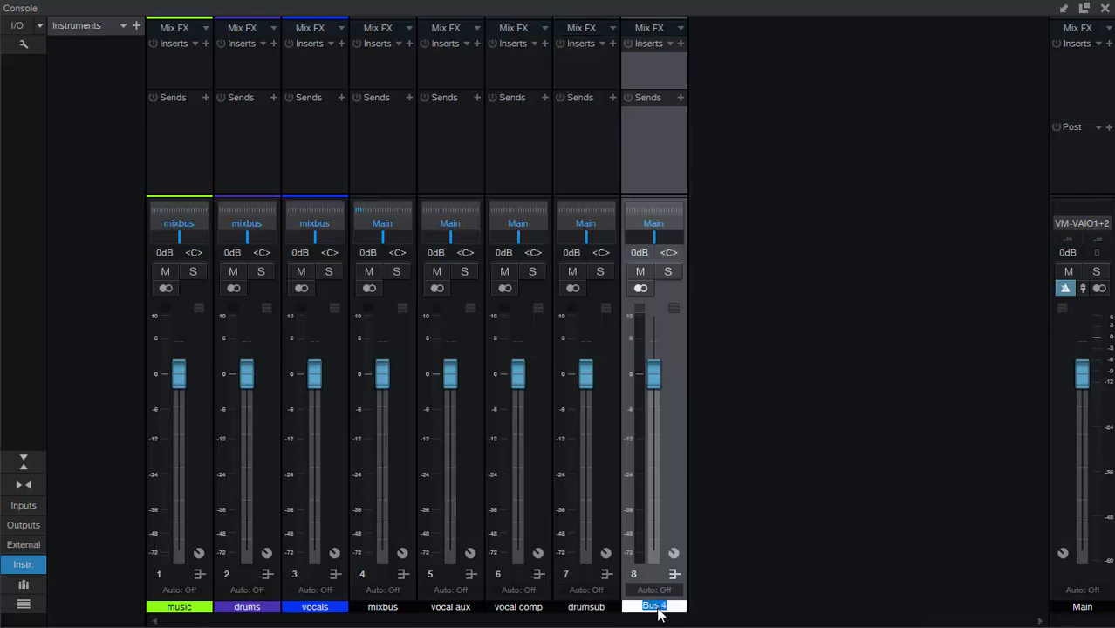
pyautogui.write('drum comp')
pyautogui.press('Return')
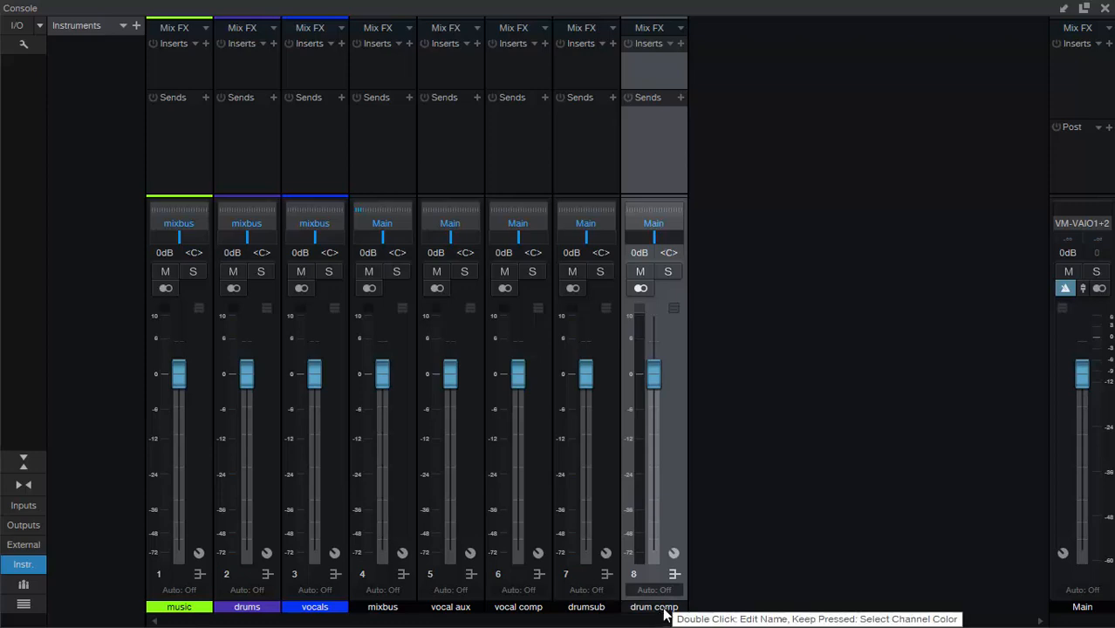
# Move the music, drums and vocals bus channels together behind the drum comp channel.
pyautogui.click(201, 526)
pyautogui.keyDown('shift'); pyautogui.click(252, 525); pyautogui.keyUp('shift')
pyautogui.keyDown('shift'); pyautogui.click(316, 518); pyautogui.keyUp('shift')
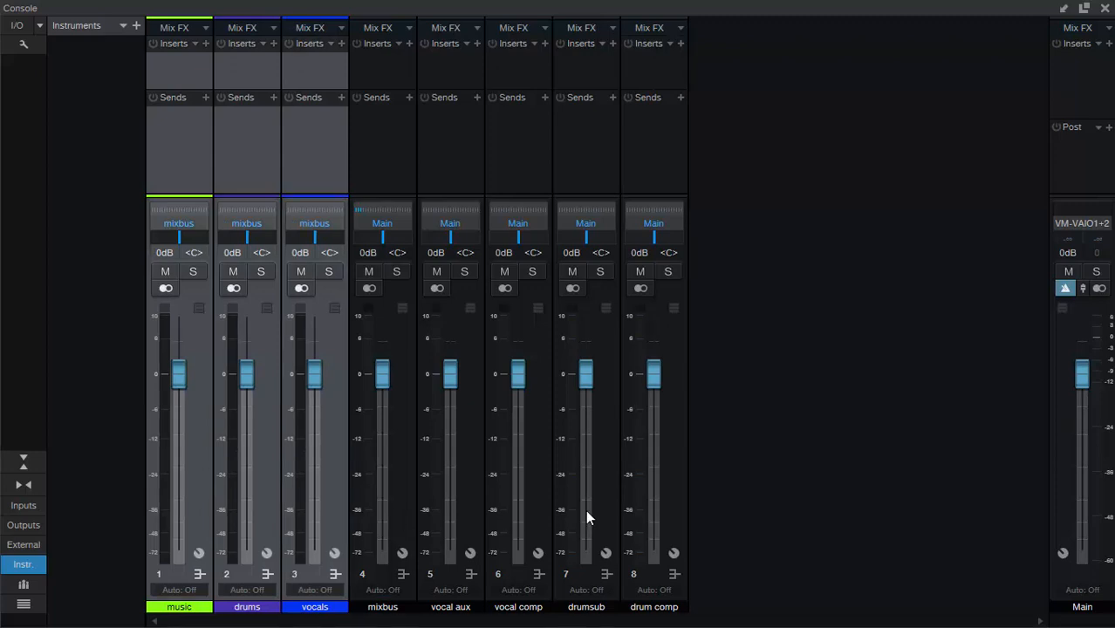
pyautogui.moveTo(328, 517); pyautogui.dragTo(691, 513)
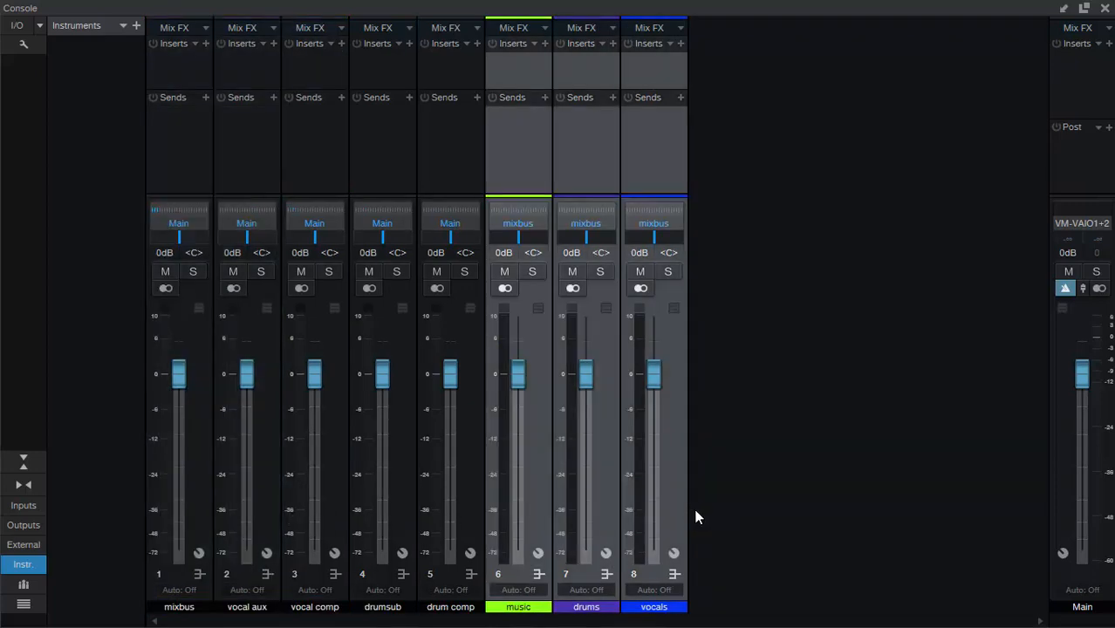
# Move the mixbus channel to the end after vocals and color it pinkish red.
pyautogui.click(195, 510)
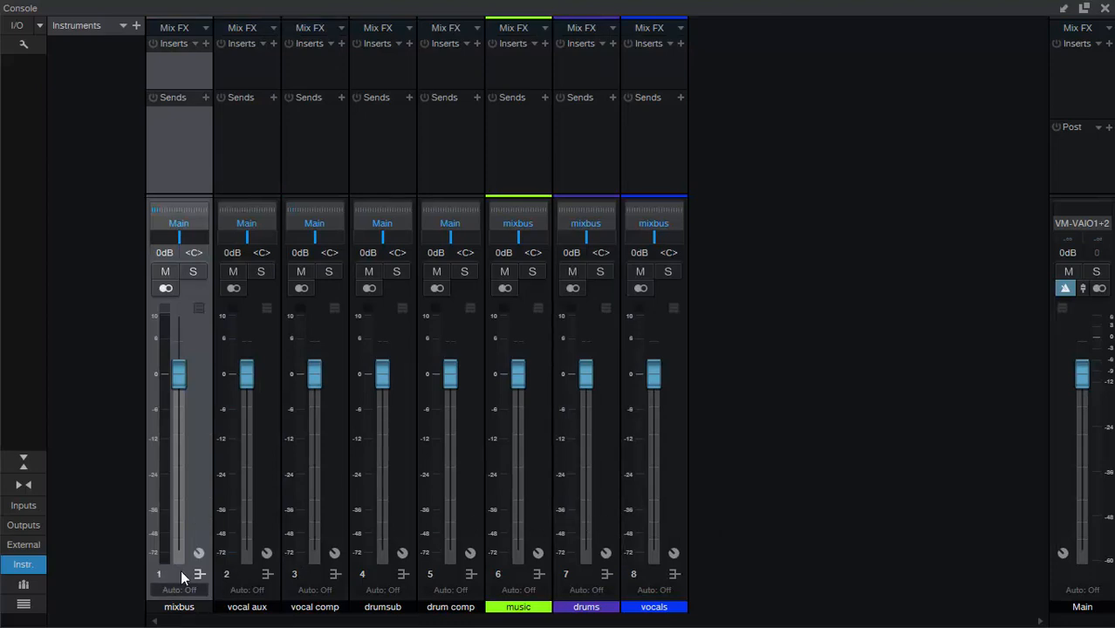
pyautogui.moveTo(184, 573); pyautogui.dragTo(691, 567)
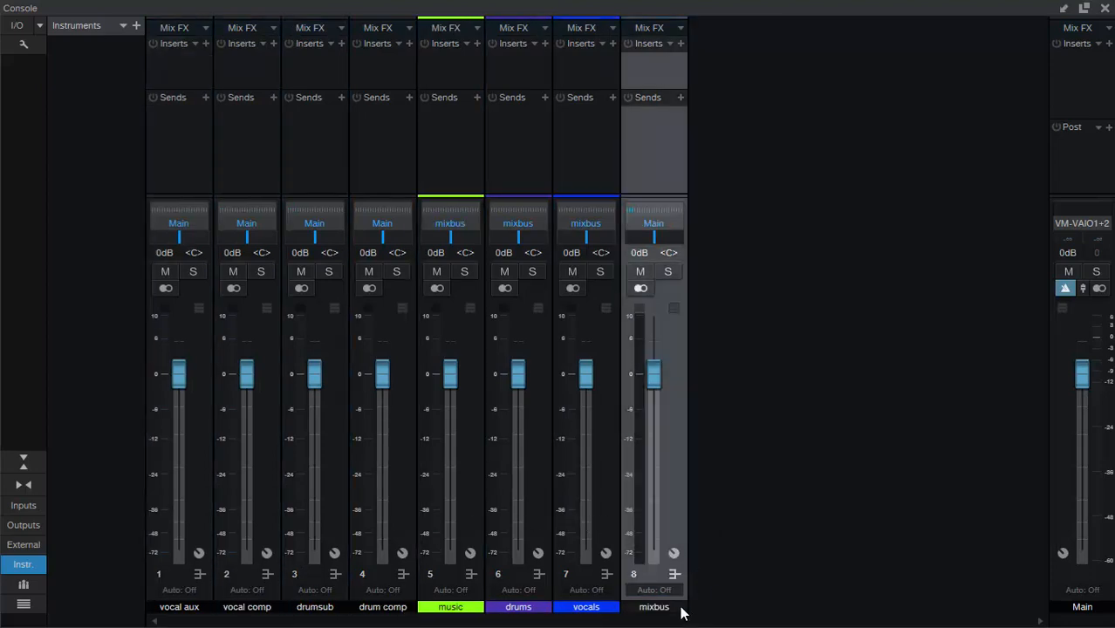
pyautogui.moveTo(682, 608); pyautogui.dragTo(855, 515)
pyautogui.click(945, 482)
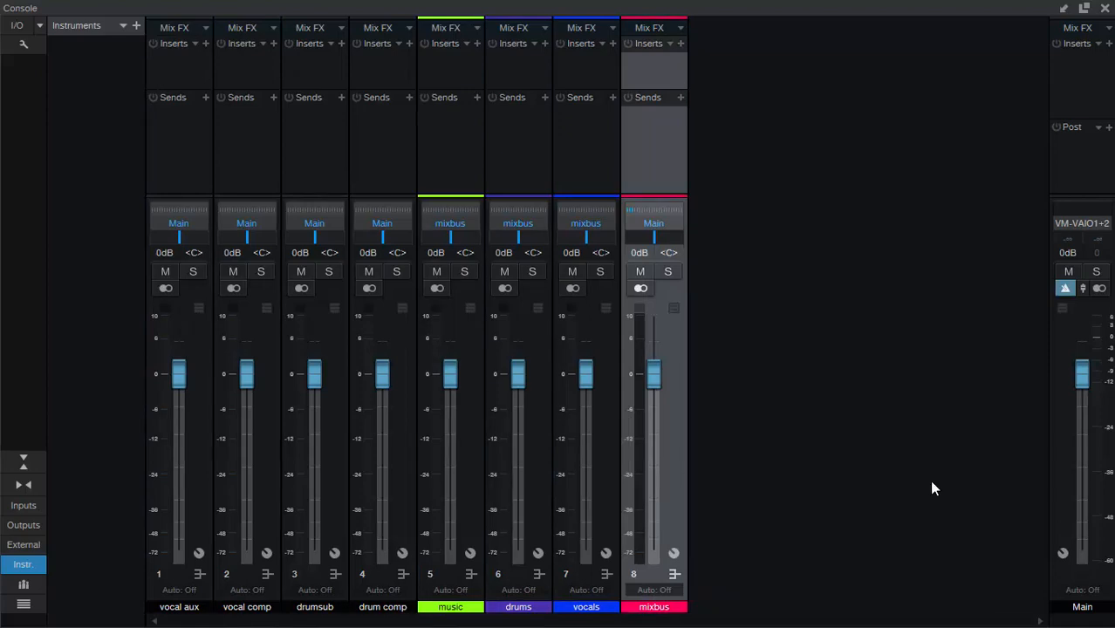
# Close the console and review the background luminance in the general Appearance options, then accept the options.
pyautogui.click(1105, 8)
pyautogui.click(296, 27)
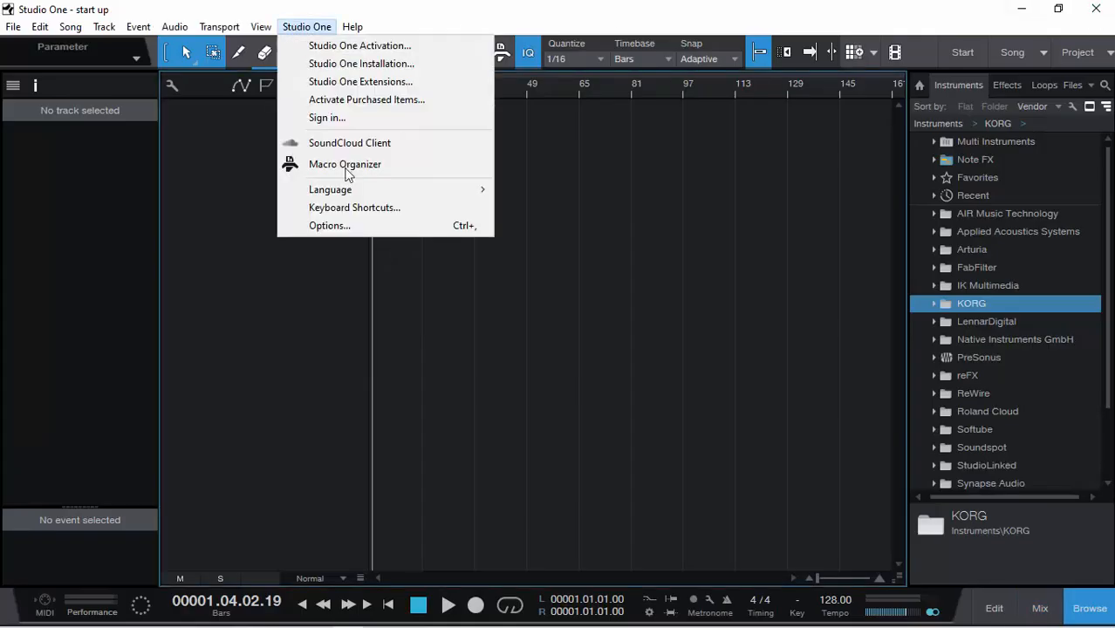
pyautogui.click(323, 225)
pyautogui.click(210, 103)
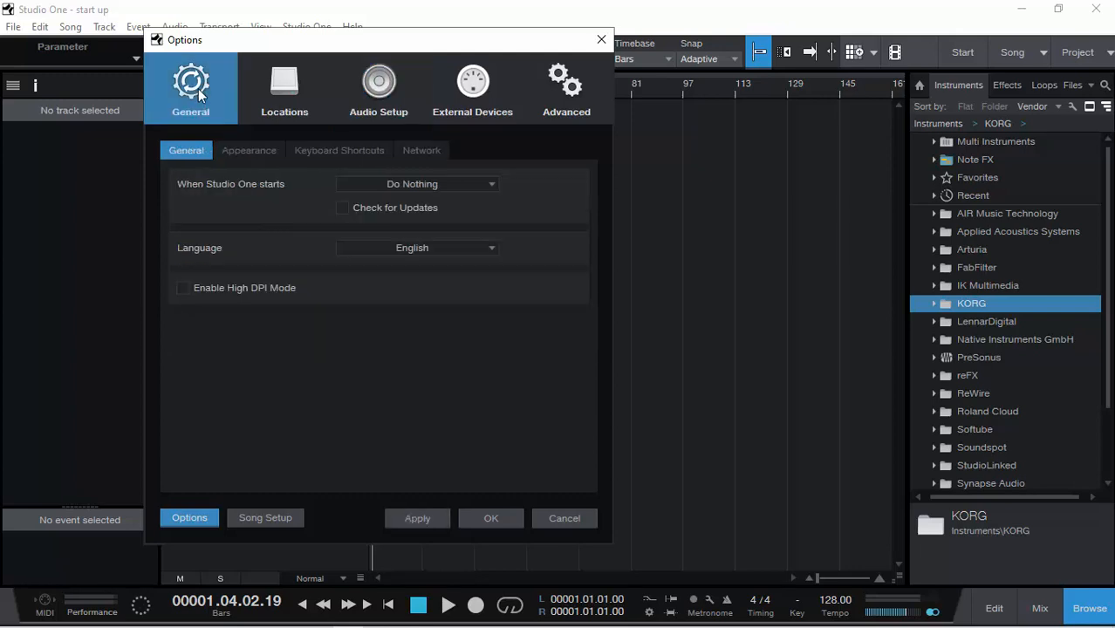
pyautogui.click(265, 154)
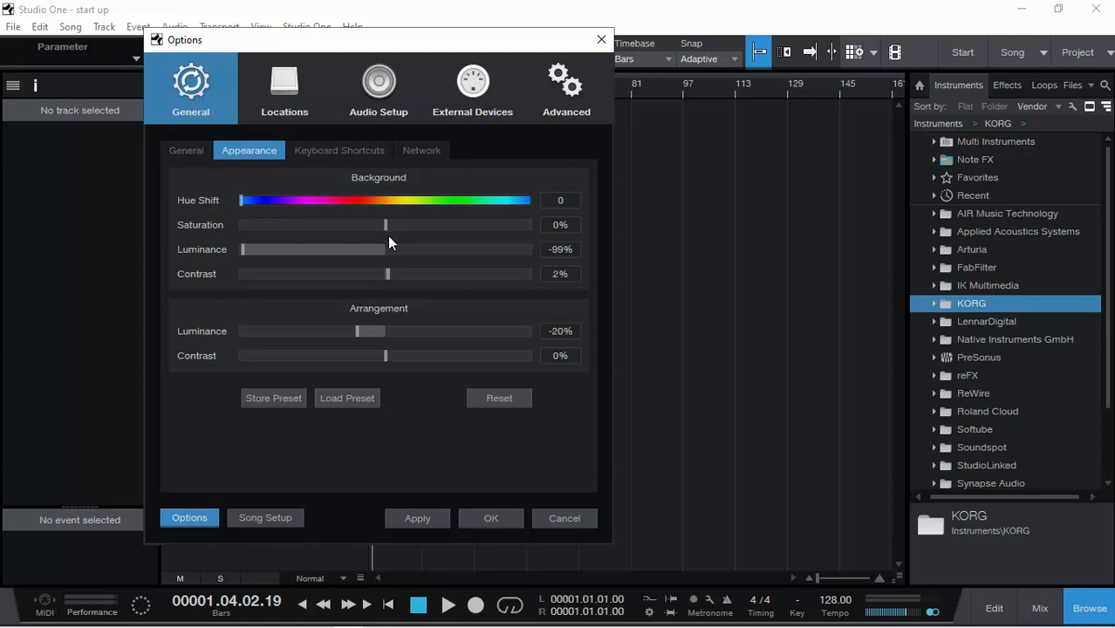
pyautogui.moveTo(281, 255); pyautogui.dragTo(246, 260)
pyautogui.click(491, 519)
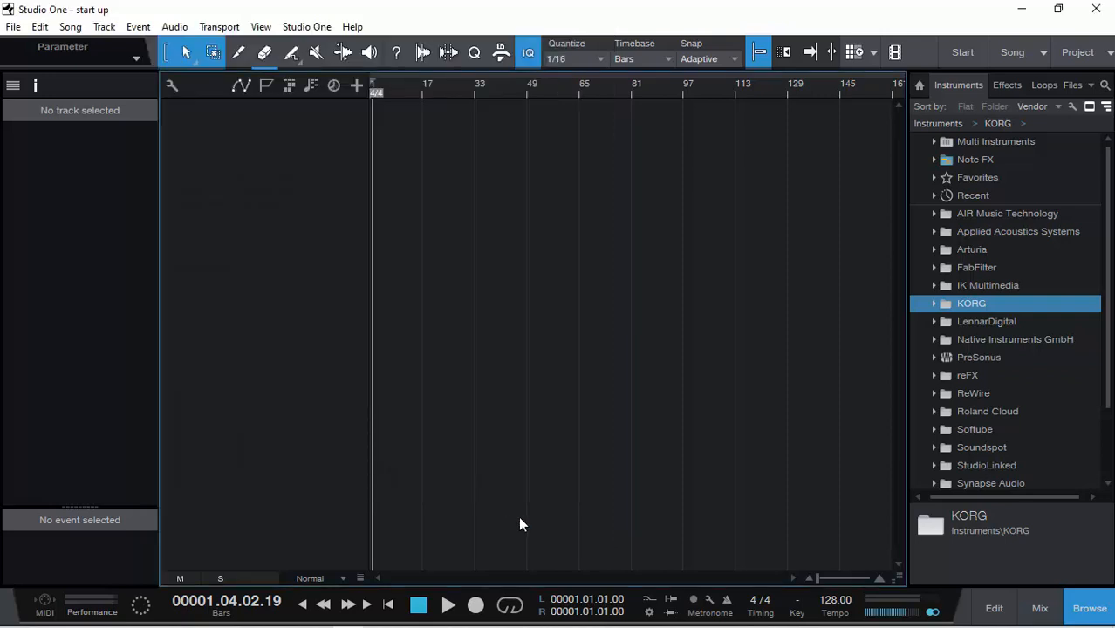
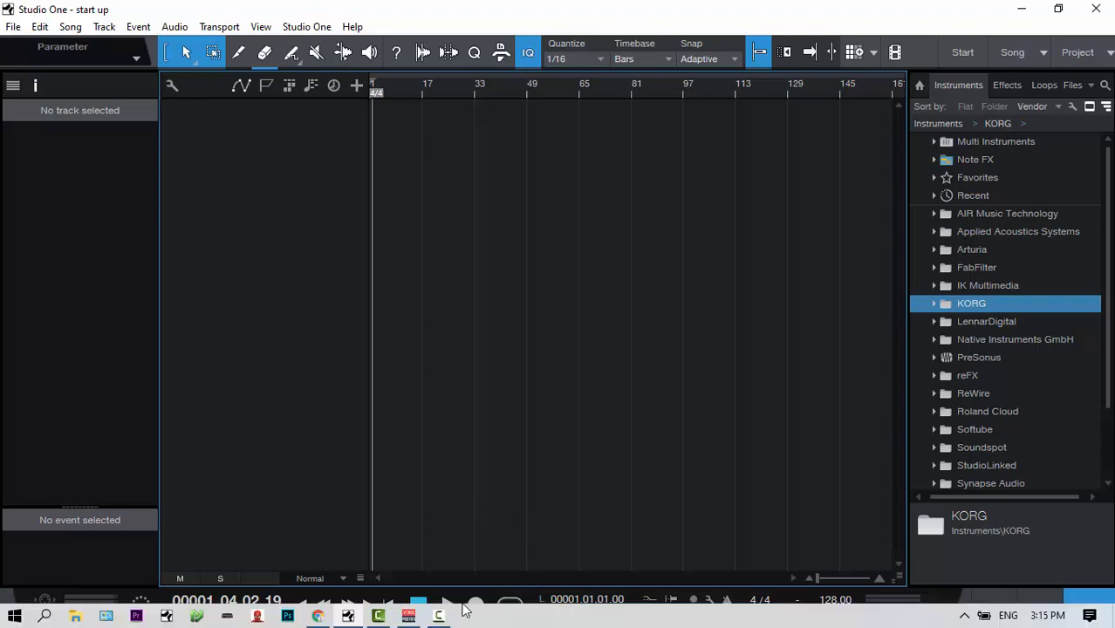
# Switch to Chrome to view the pristine productions YouTube channel page, then minimize the browser.
pyautogui.click(318, 616)
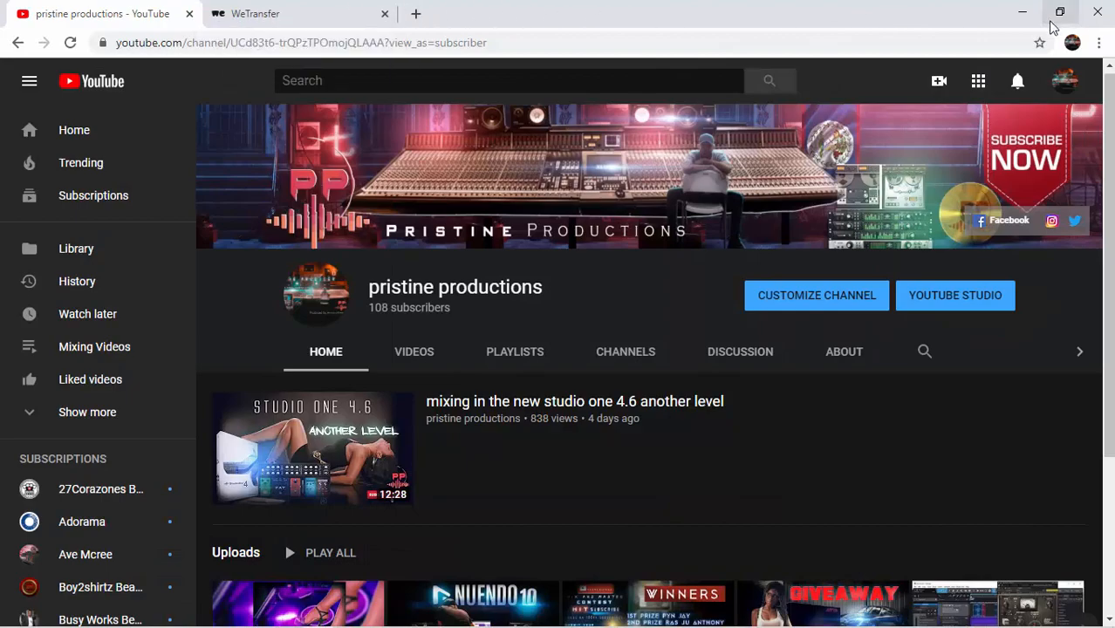
pyautogui.click(1022, 13)
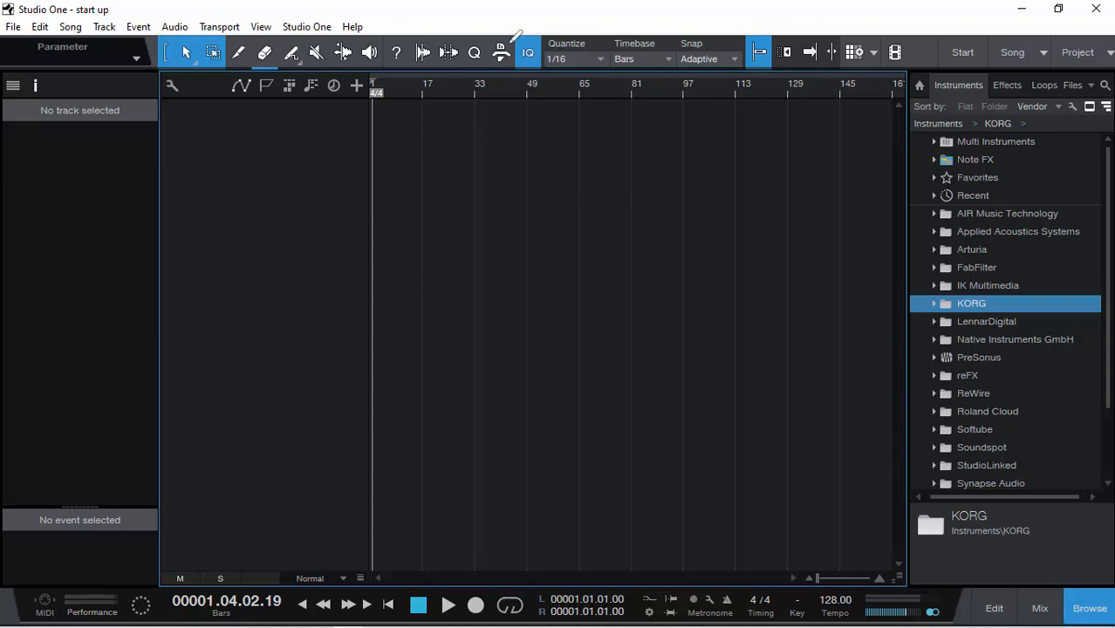
# Reopen the mix console and slightly enlarge the Inserts area of the channels.
pyautogui.moveTo(440, 622)
pyautogui.click(1038, 608)
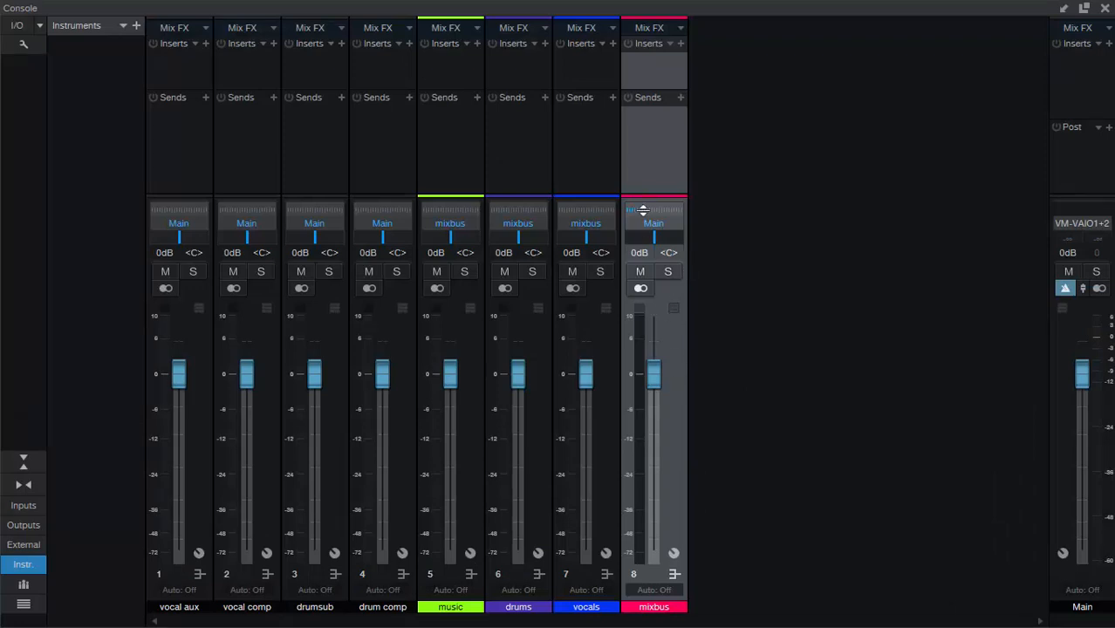
pyautogui.moveTo(641, 199); pyautogui.dragTo(641, 220)
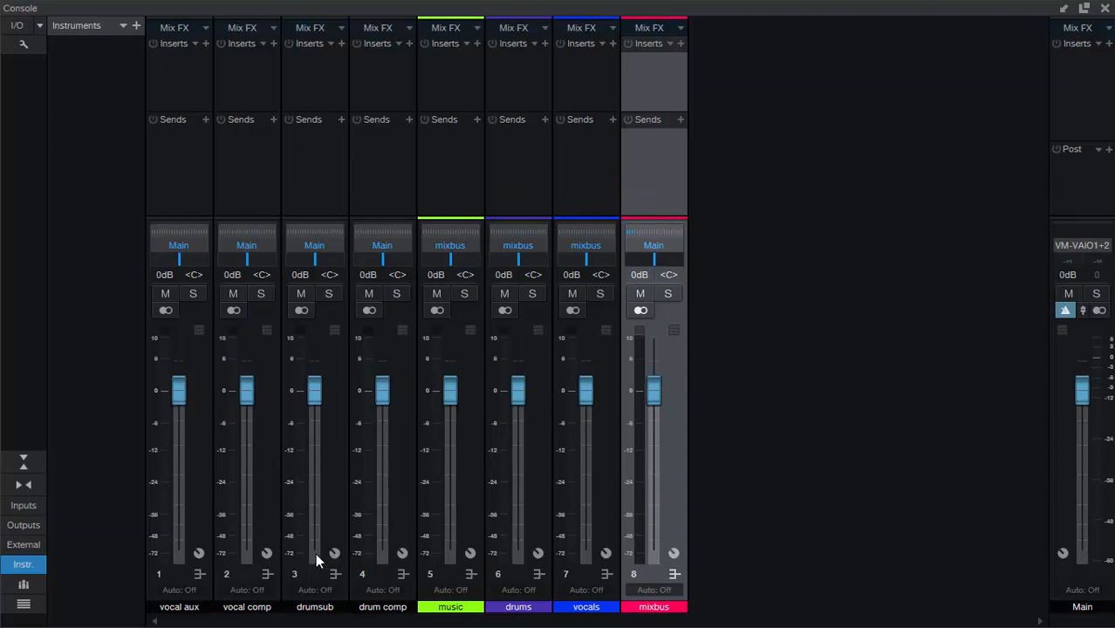
# Move the drum comp channel ahead of the drumsub channel in the console.
pyautogui.click(391, 521)
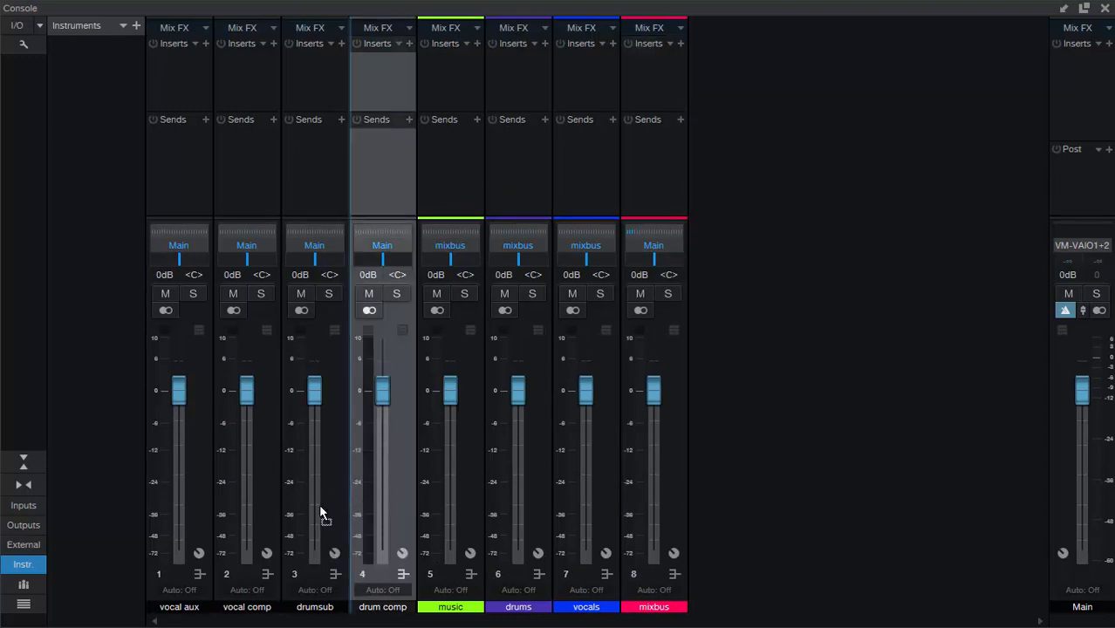
pyautogui.moveTo(311, 506); pyautogui.dragTo(311, 507)
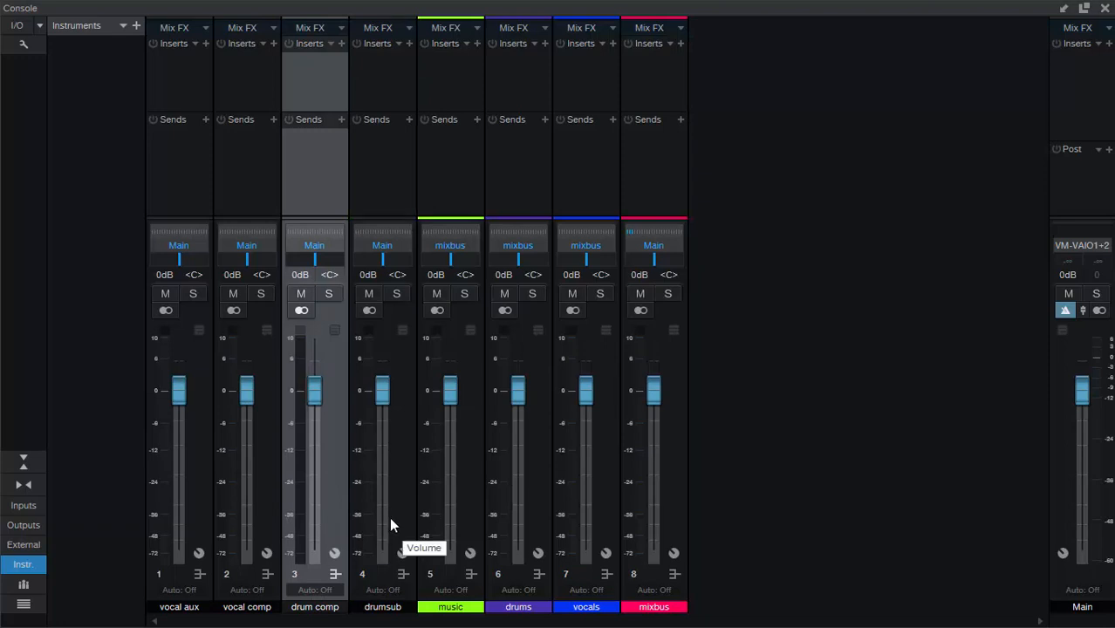
pyautogui.click(398, 513)
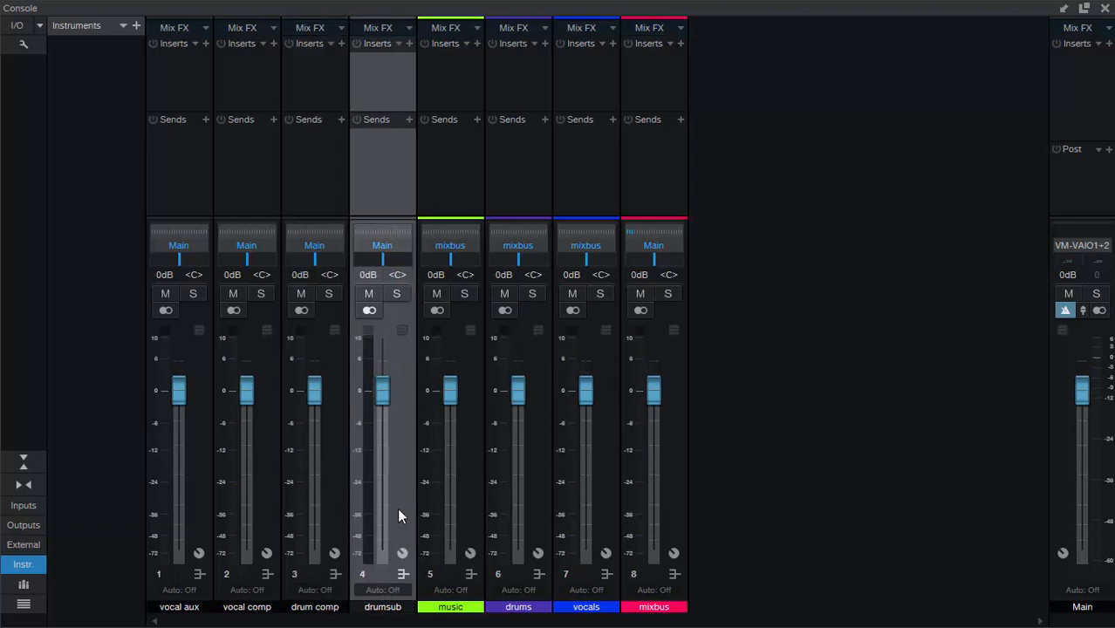
# Route the outputs of the drumsub and drum comp channels to the drums bus.
pyautogui.click(382, 248)
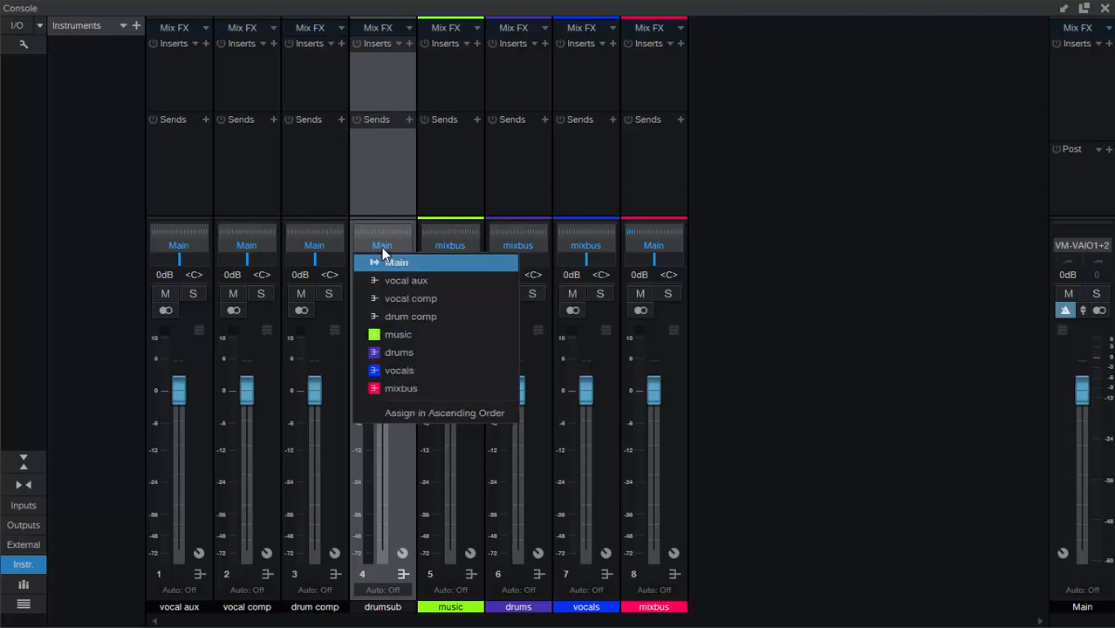
pyautogui.click(413, 357)
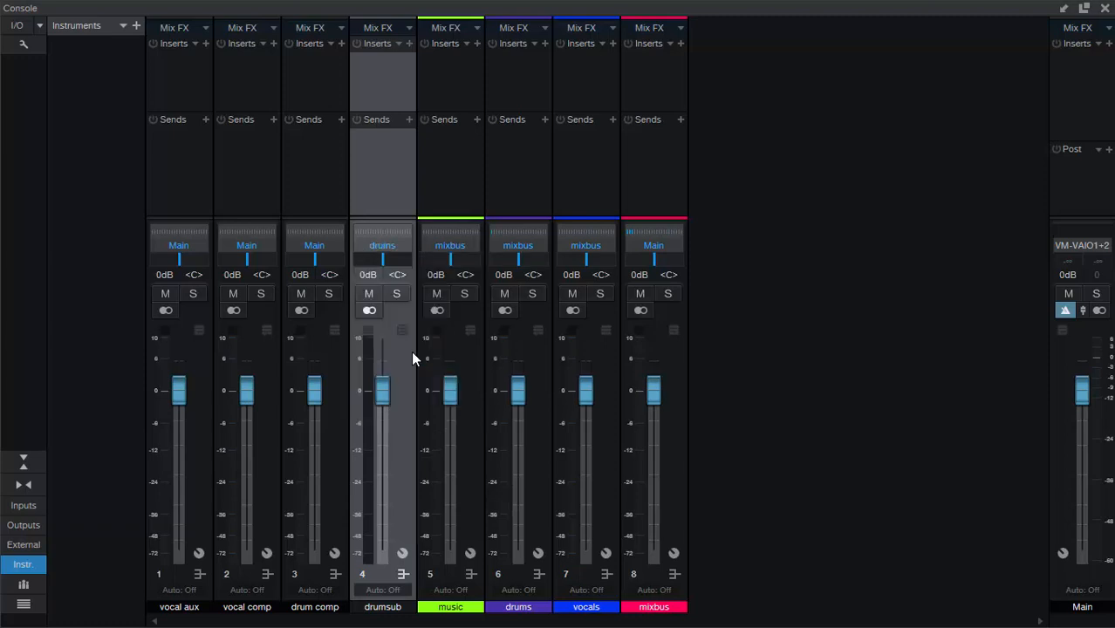
pyautogui.click(318, 248)
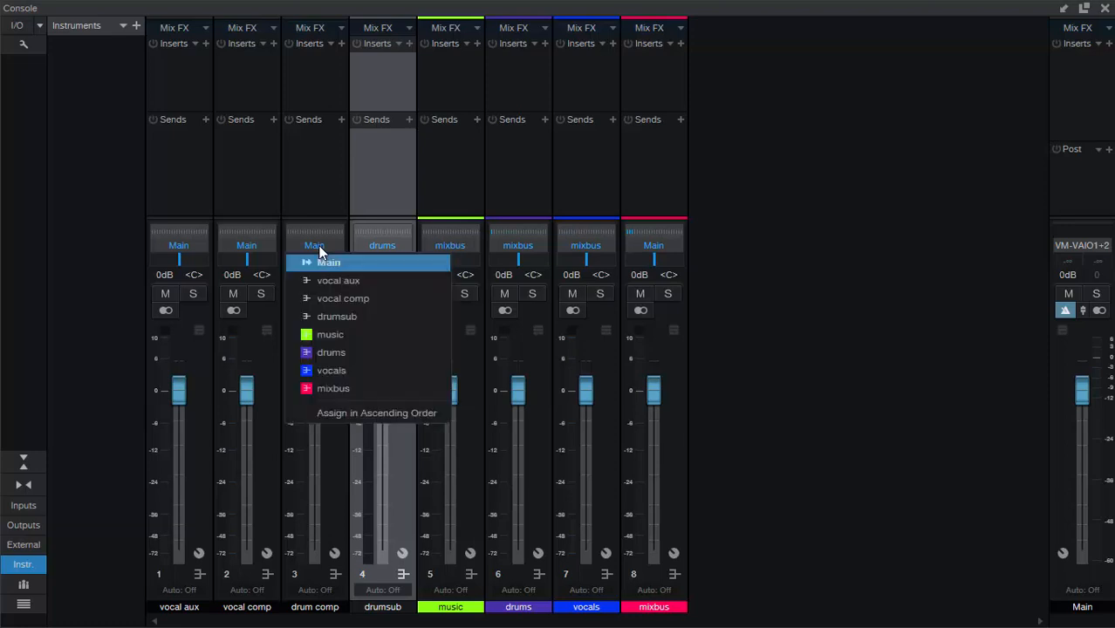
pyautogui.click(366, 353)
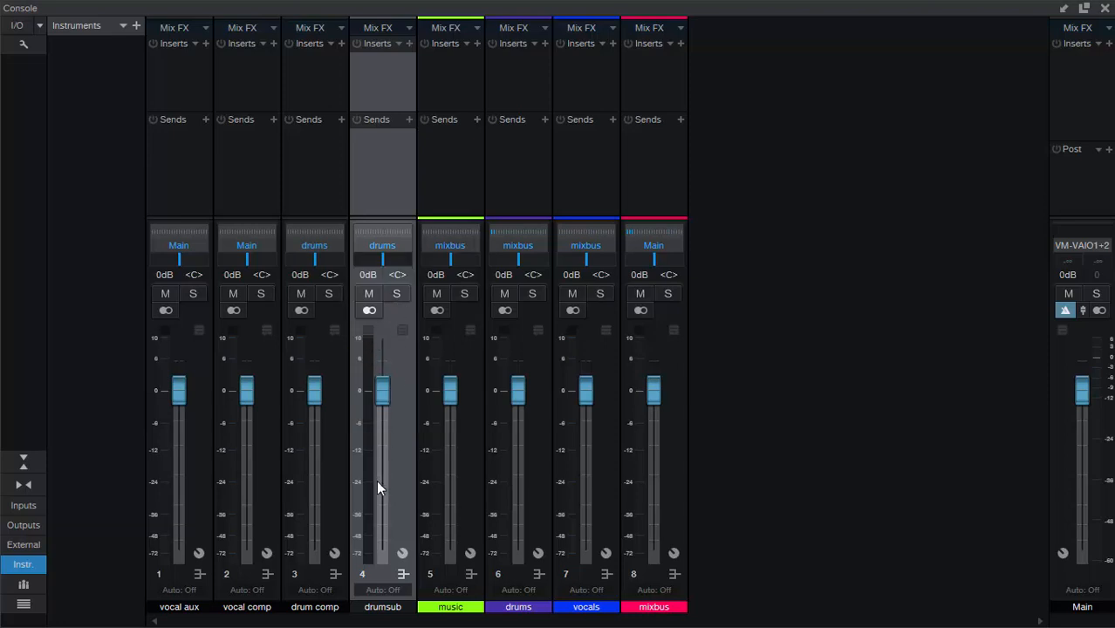
pyautogui.click(338, 486)
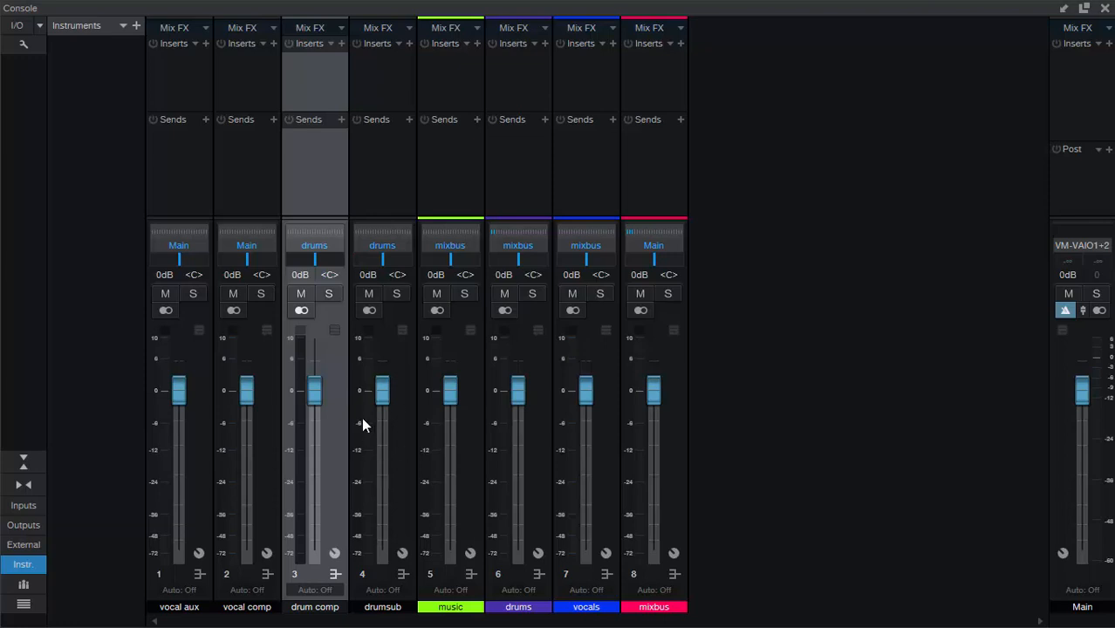
pyautogui.click(532, 494)
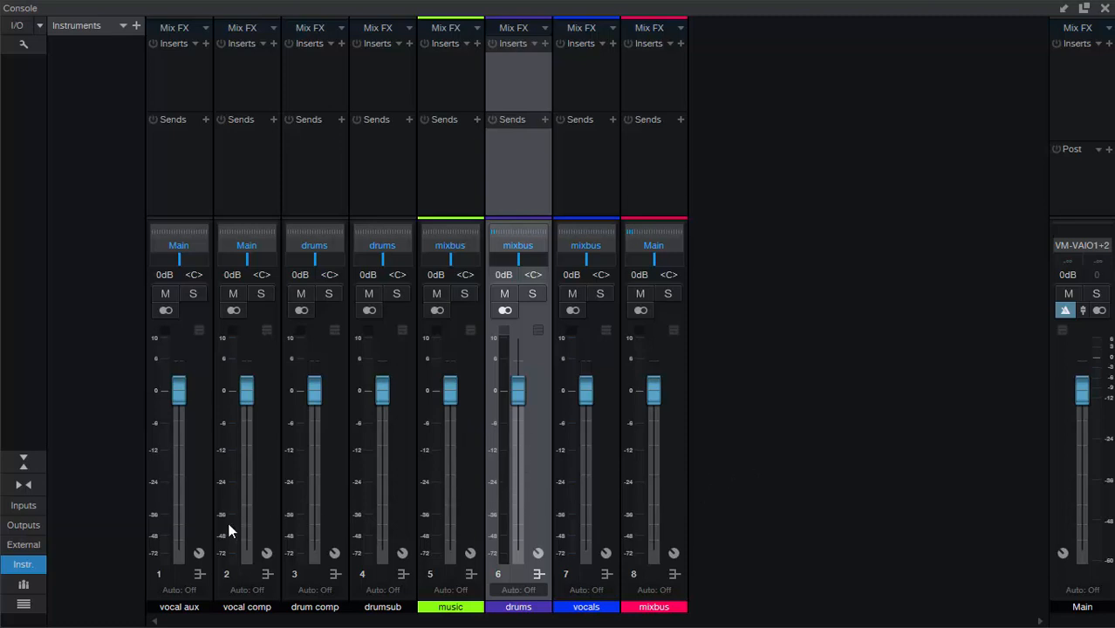
# Route the vocal aux channel's output to the vocals bus and the vocal comp channel's output to vocal aux.
pyautogui.click(201, 514)
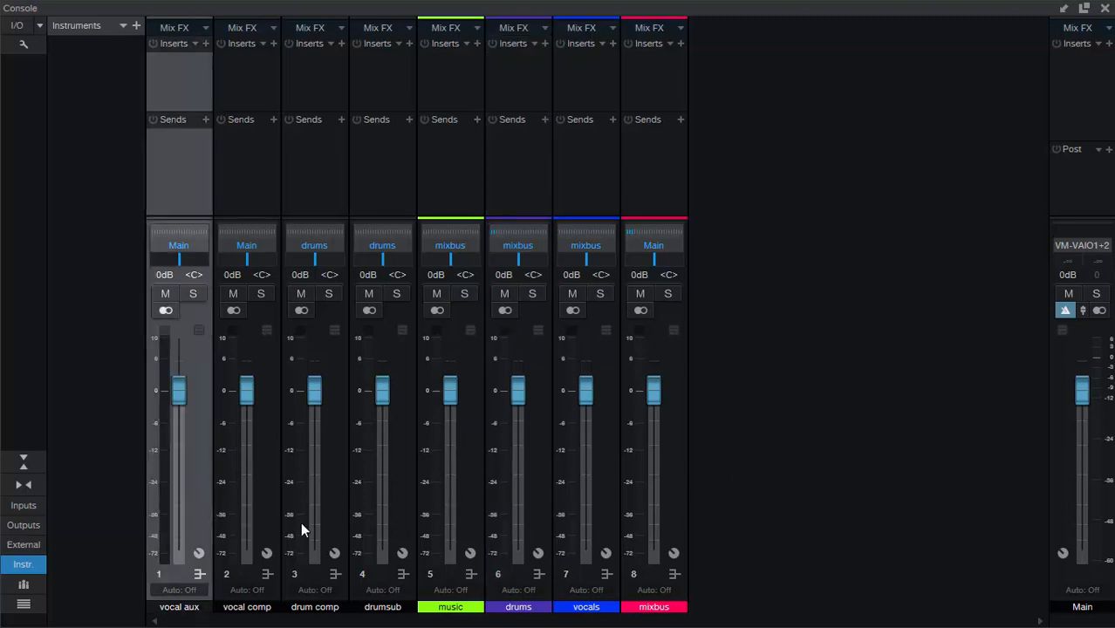
pyautogui.click(178, 247)
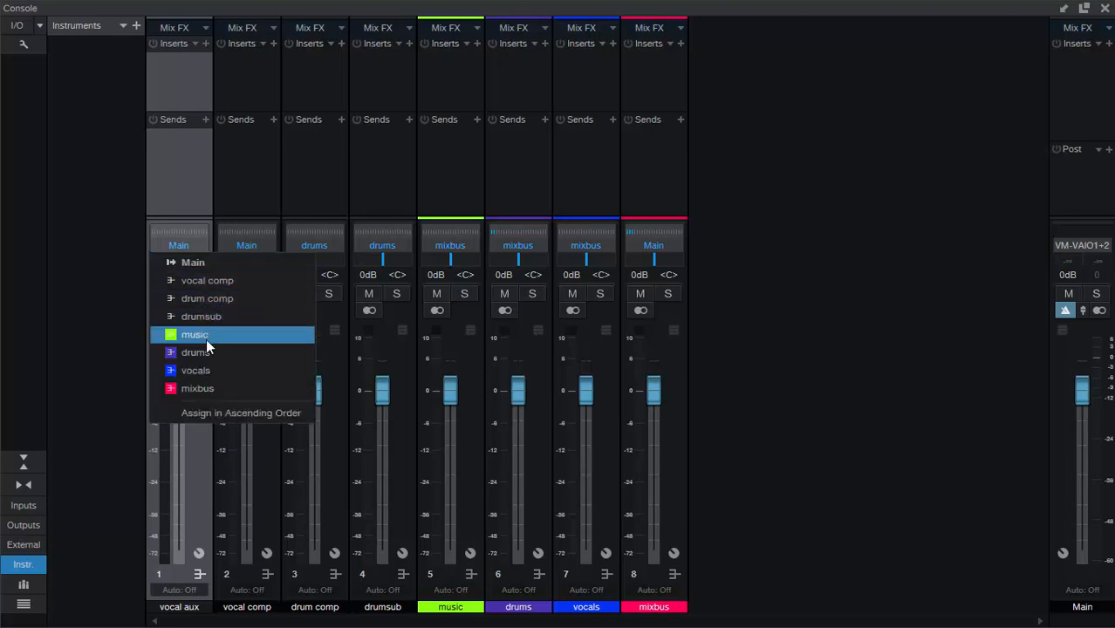
pyautogui.click(210, 369)
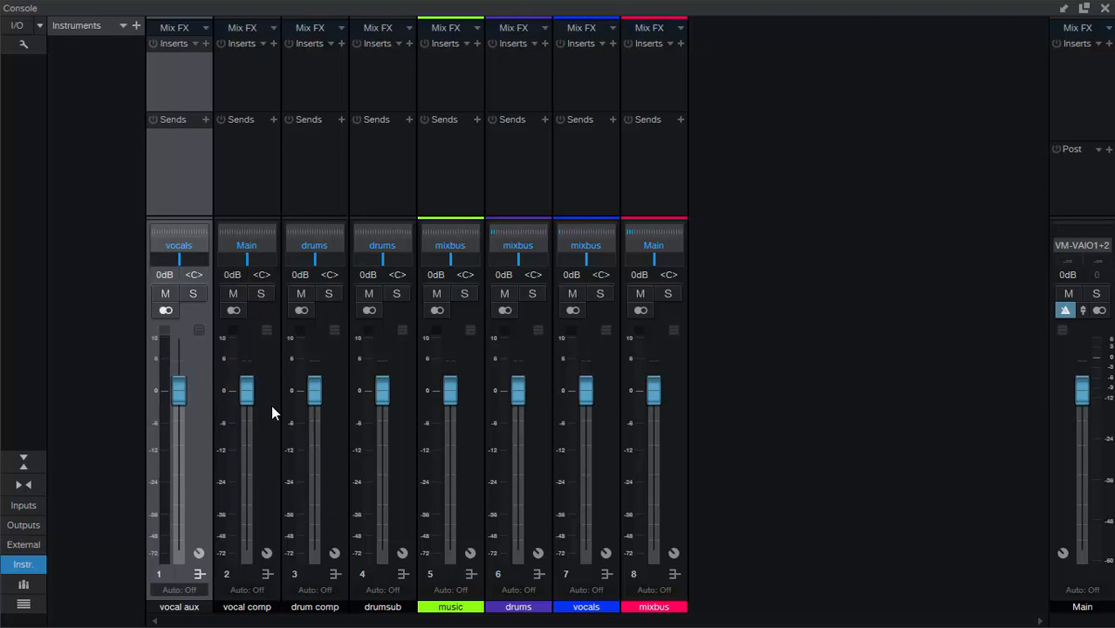
pyautogui.click(246, 246)
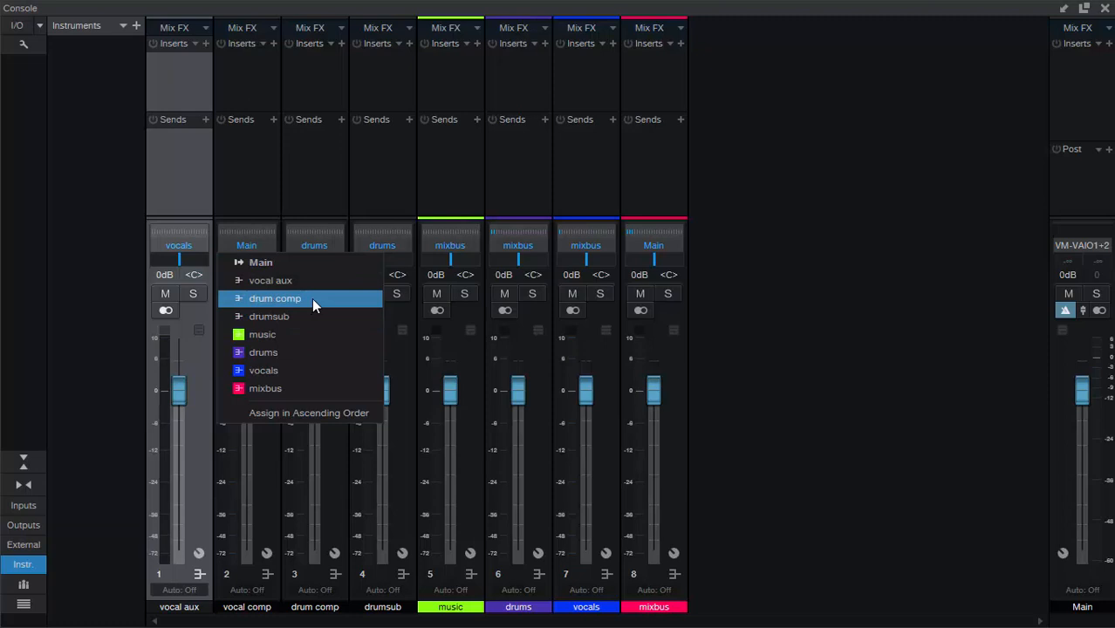
pyautogui.click(294, 281)
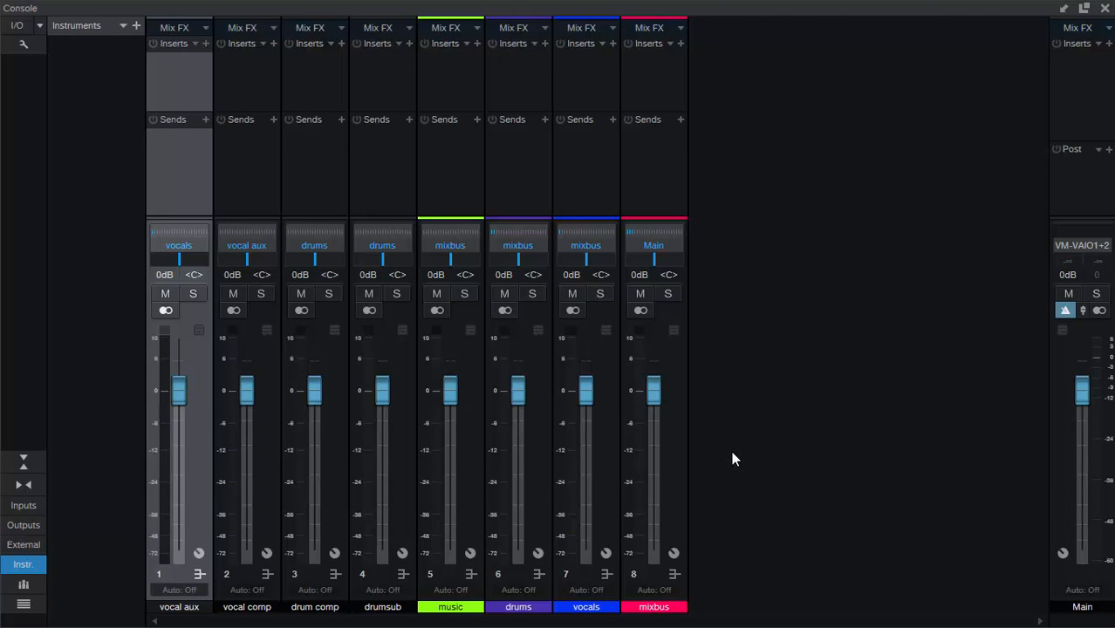
# Add three new bus channels to the console after mixbus.
pyautogui.rightClick(802, 393)
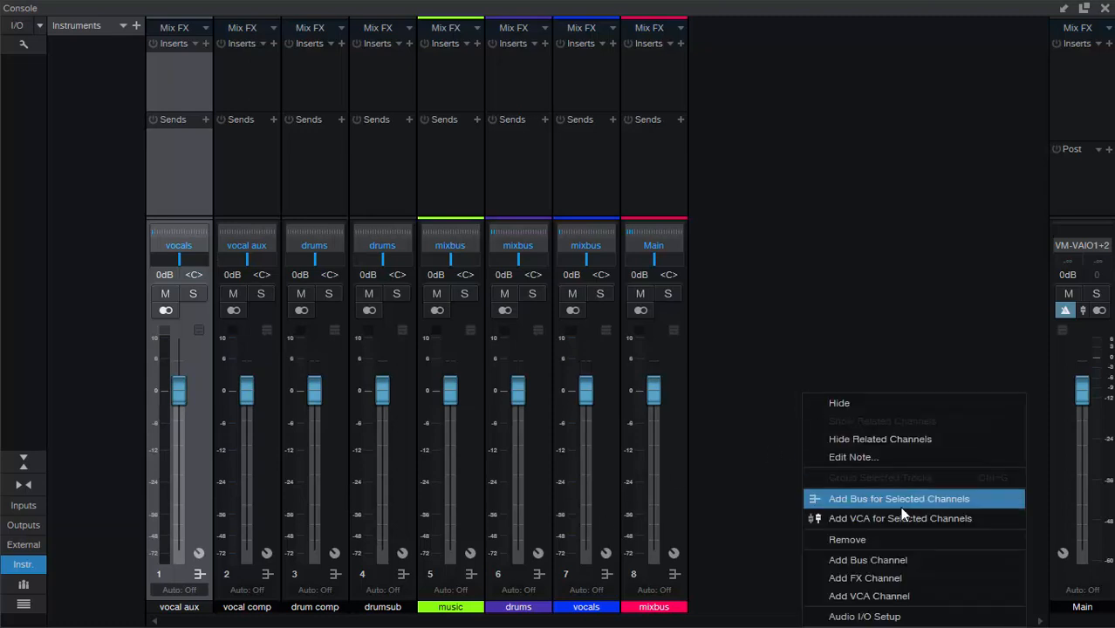
pyautogui.click(893, 557)
pyautogui.rightClick(865, 483)
pyautogui.click(916, 422)
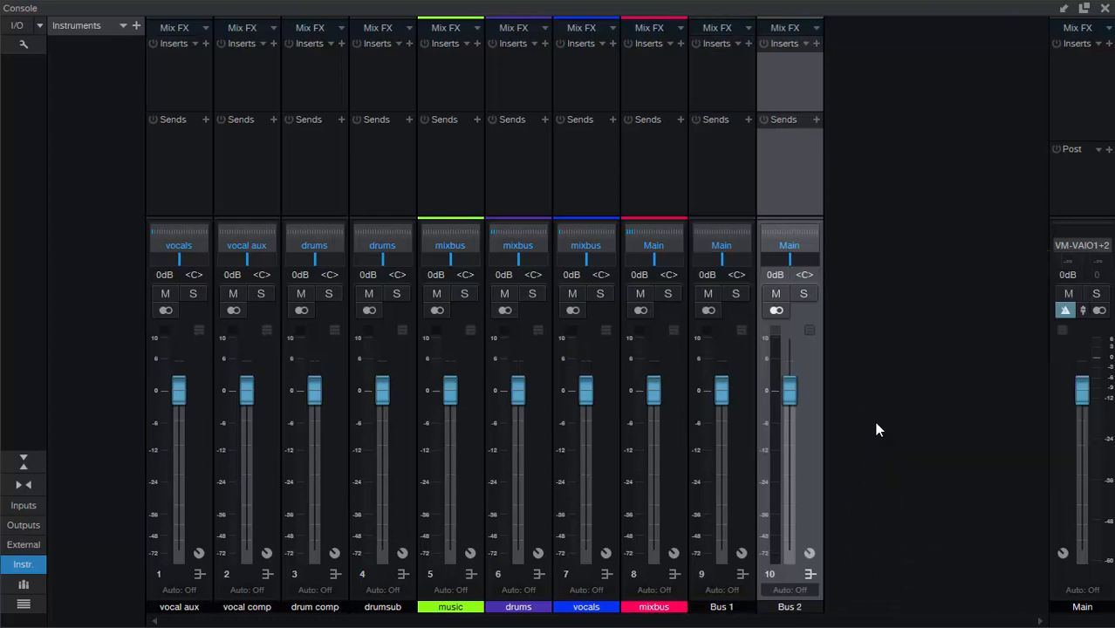
pyautogui.rightClick(877, 430)
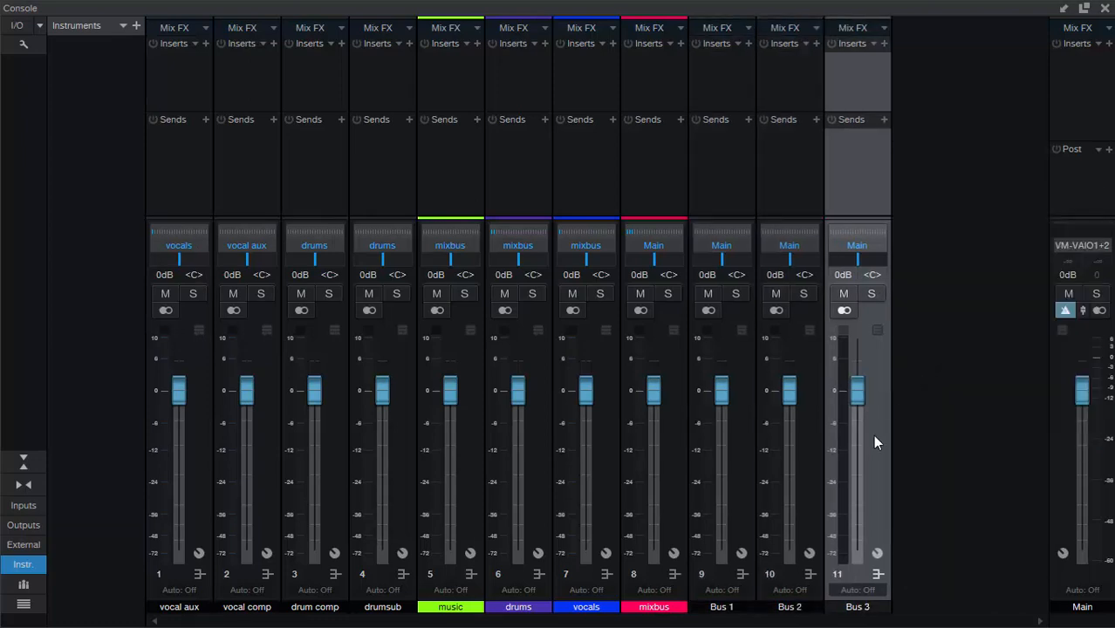
# Rename the Bus 1 channel as reverb and the Bus 2 channel as delaye.
pyautogui.doubleClick(738, 608)
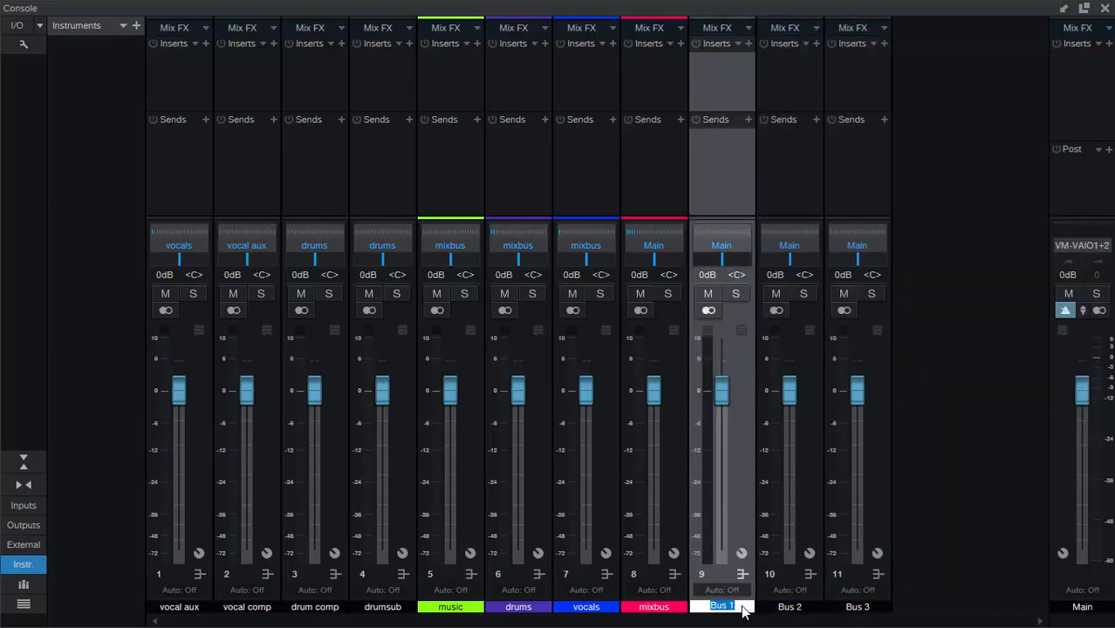
pyautogui.press('BackSpace')
pyautogui.write('reverb')
pyautogui.press('Return')
pyautogui.click(780, 608)
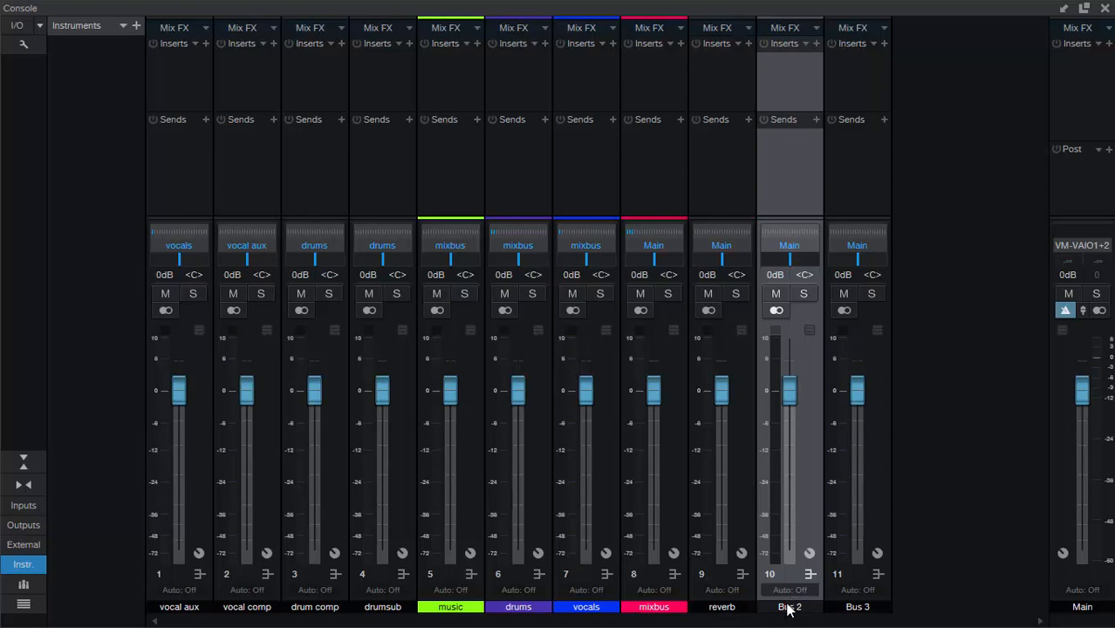
pyautogui.doubleClick(788, 608)
pyautogui.write('delaye')
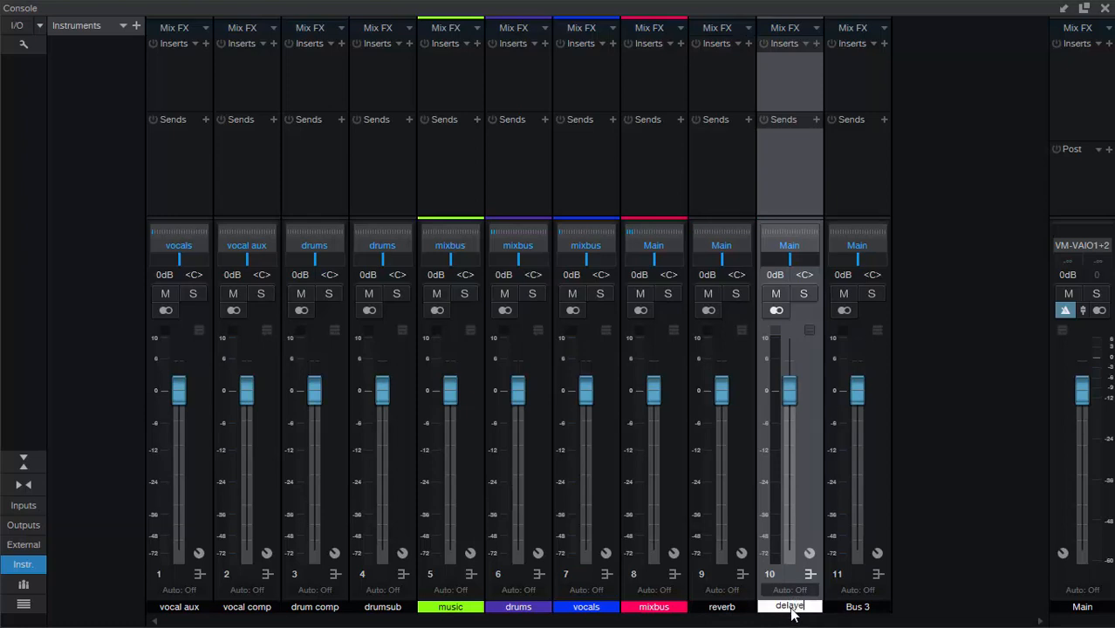
pyautogui.press('Return')
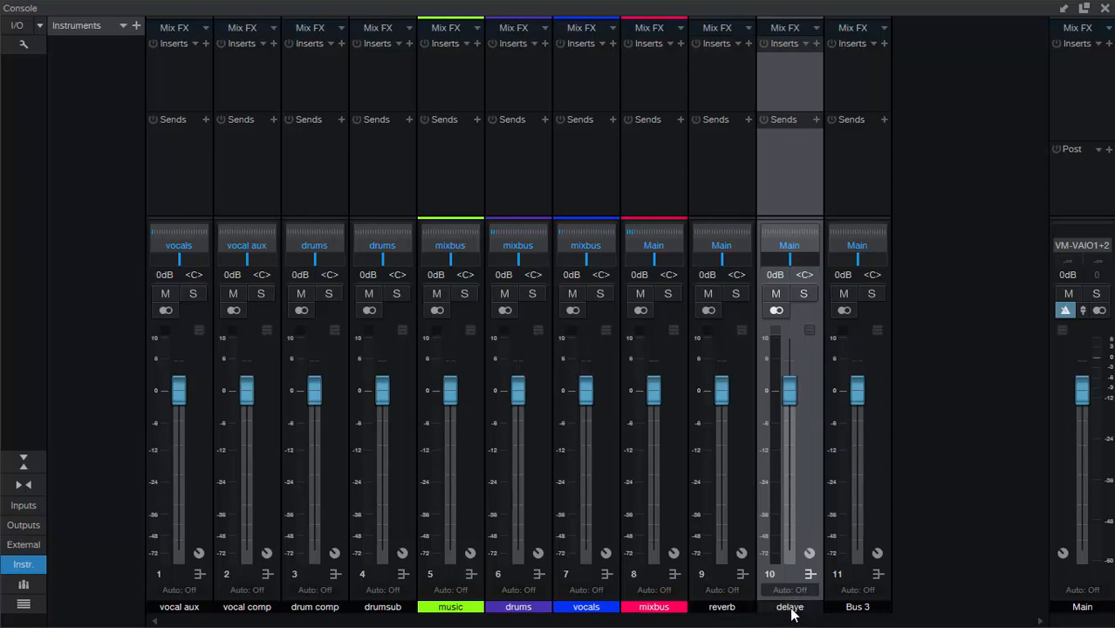
# Rename the Bus 3 channel as efx.
pyautogui.click(857, 608)
pyautogui.doubleClick(858, 607)
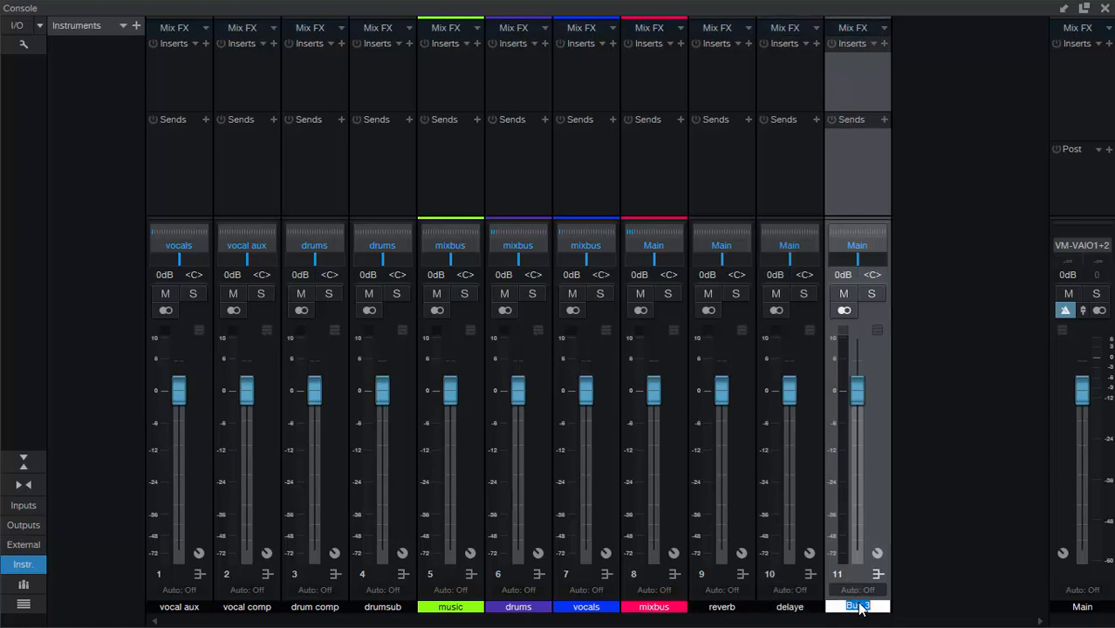
pyautogui.write('efx')
pyautogui.press('Return')
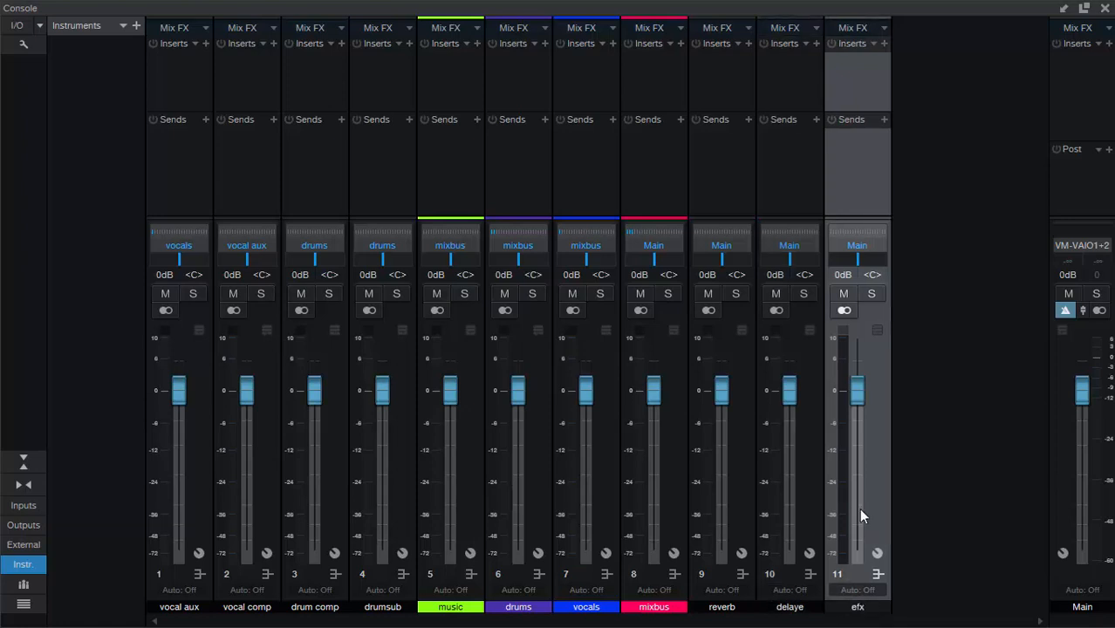
# Route the reverb and efx channels to mixbus and the delaye channel to the vocals bus.
pyautogui.click(722, 250)
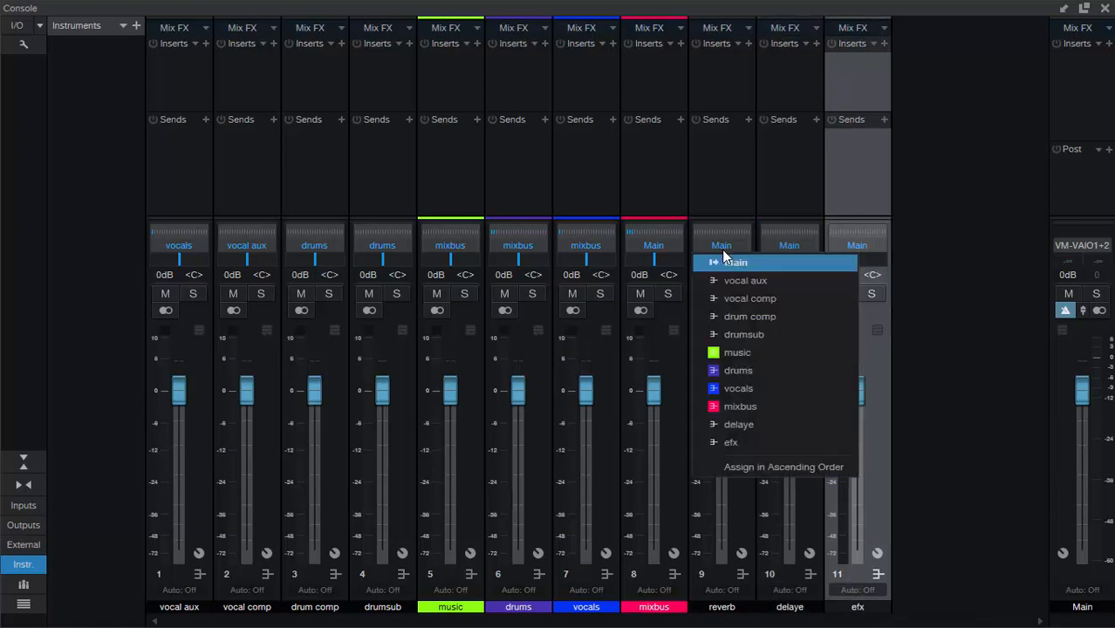
pyautogui.click(759, 412)
pyautogui.click(782, 260)
pyautogui.click(785, 407)
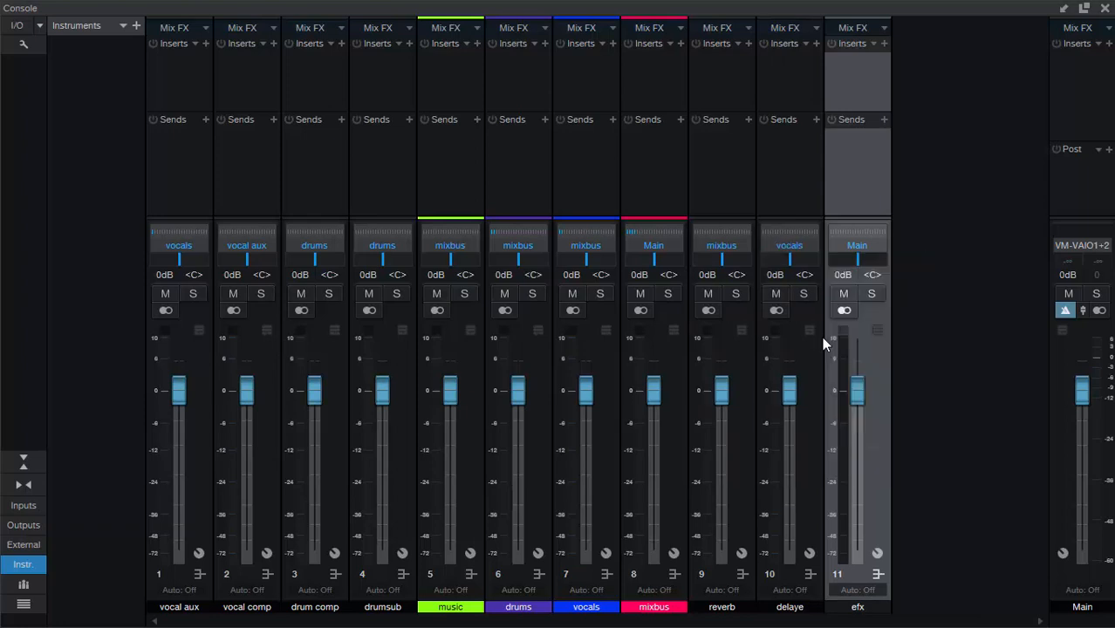
pyautogui.click(844, 258)
pyautogui.click(876, 406)
# Move the mixbus channel to the end after efx, and close the console.
pyautogui.click(671, 528)
pyautogui.moveTo(849, 535); pyautogui.dragTo(889, 532)
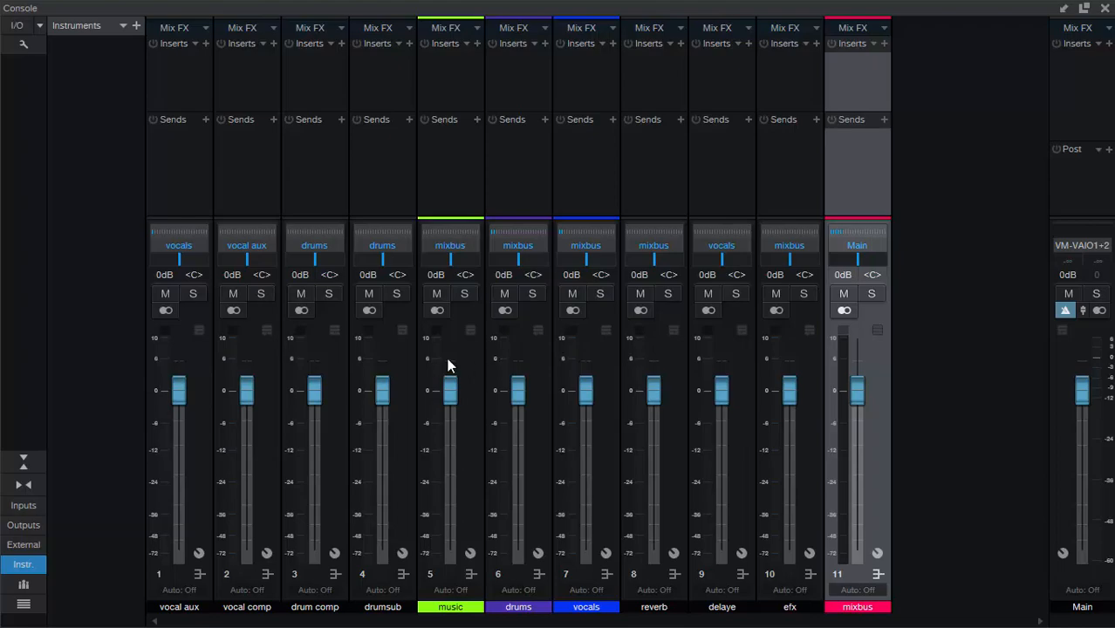
pyautogui.click(1106, 8)
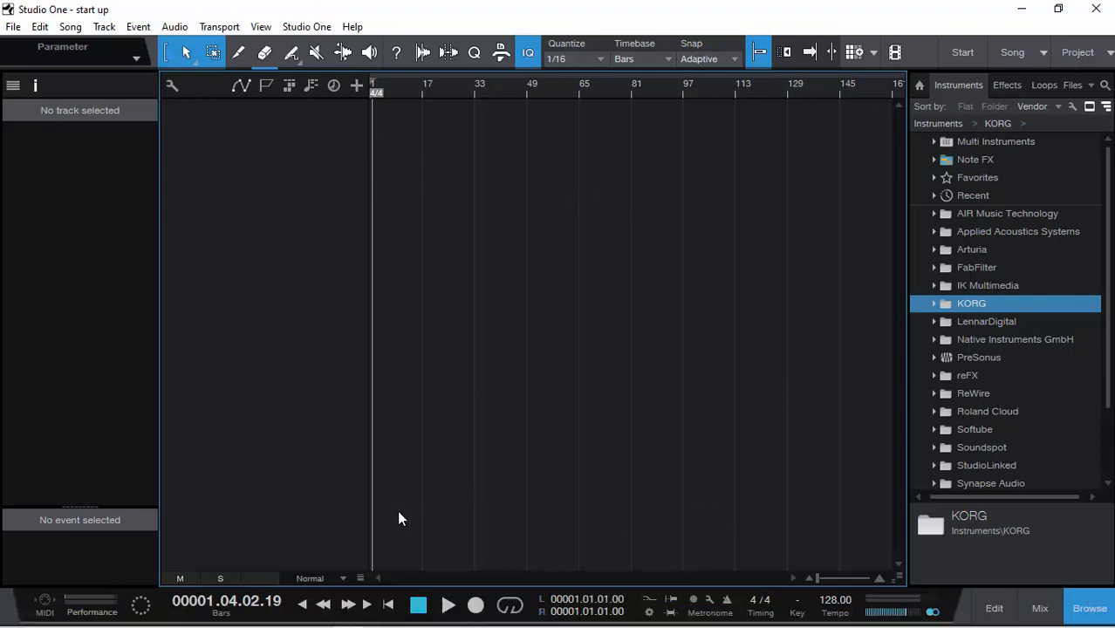
# Reopen the console and review the output routing of the vocal and drum channels and the channel-adding options.
pyautogui.moveTo(440, 615)
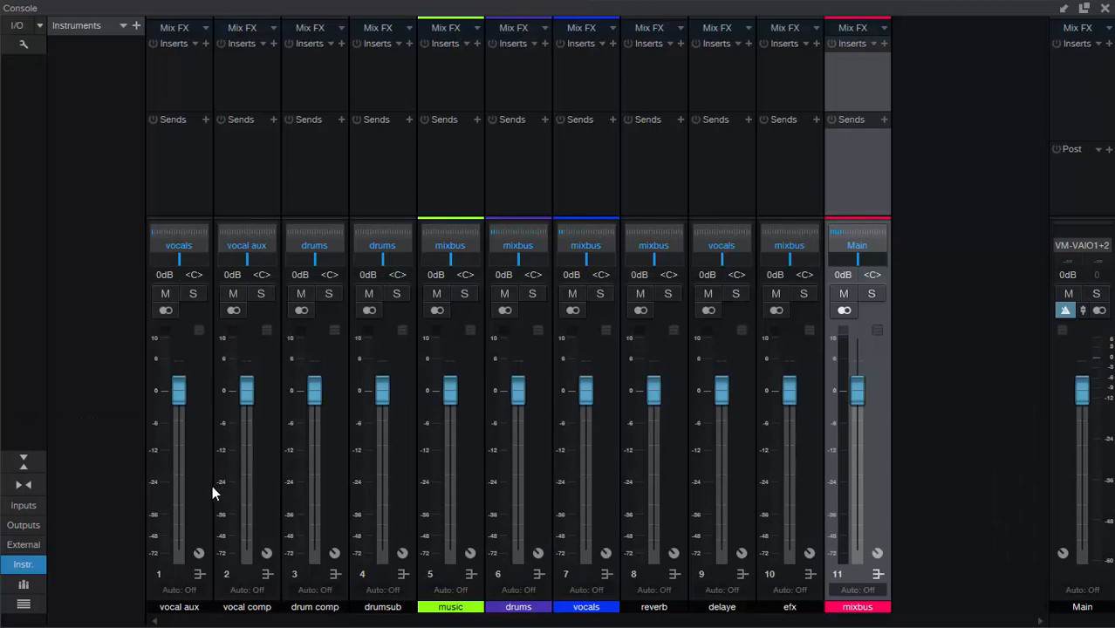
pyautogui.click(209, 487)
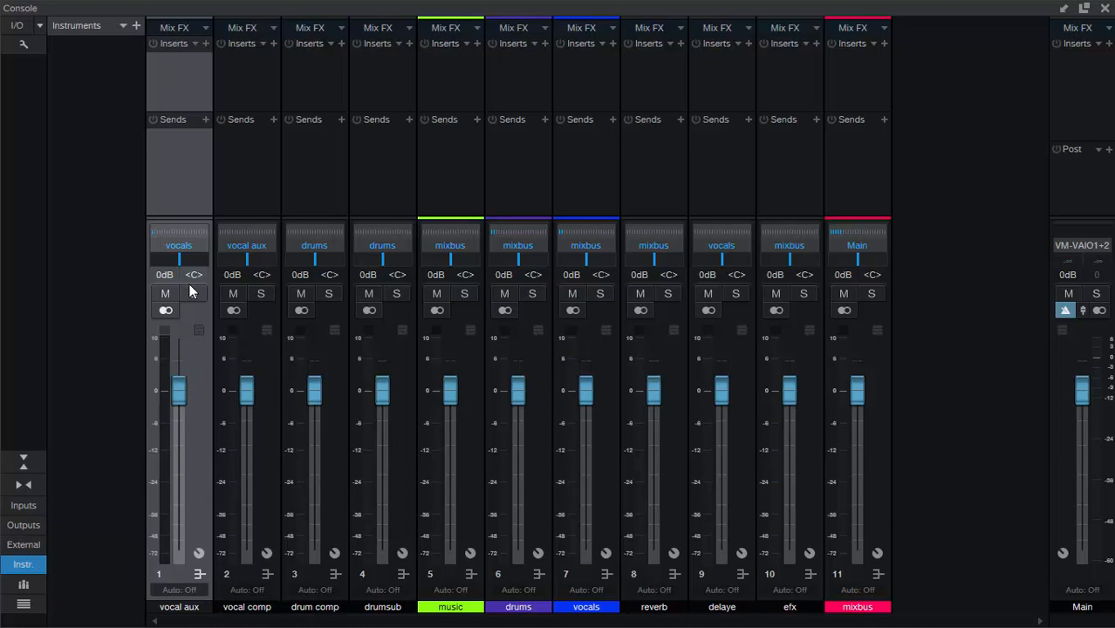
pyautogui.click(269, 491)
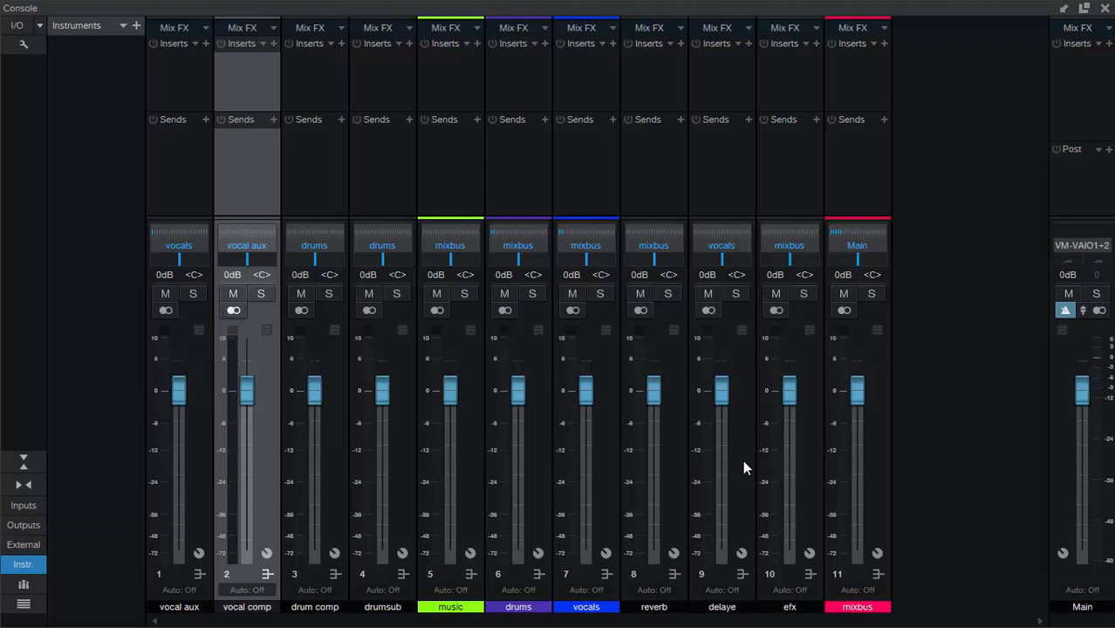
pyautogui.click(596, 497)
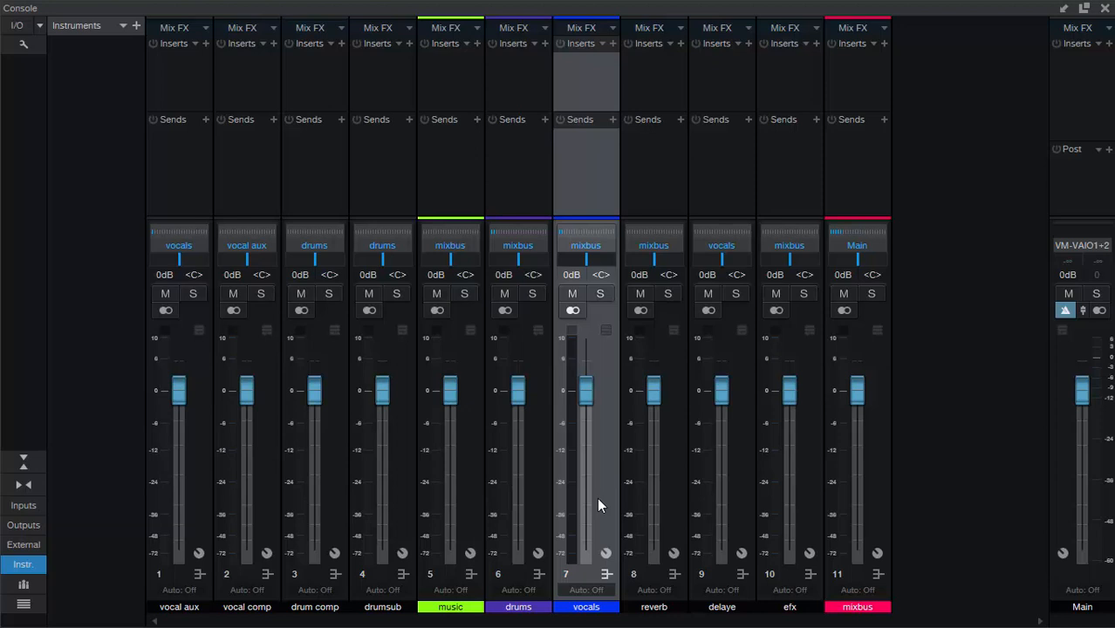
pyautogui.rightClick(944, 399)
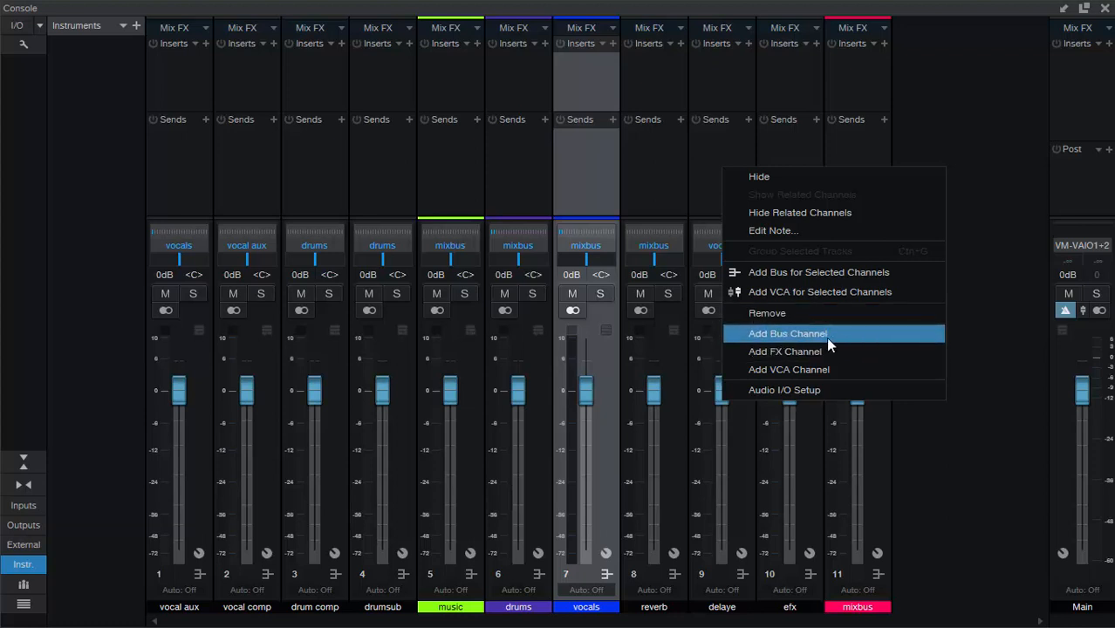
pyautogui.click(1010, 517)
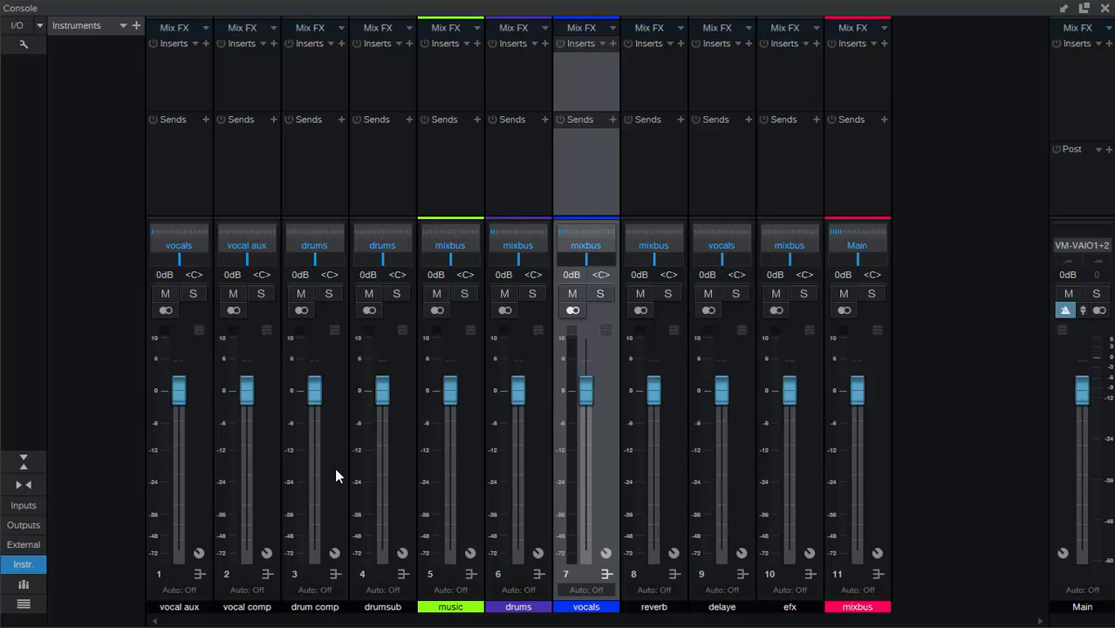
pyautogui.click(395, 474)
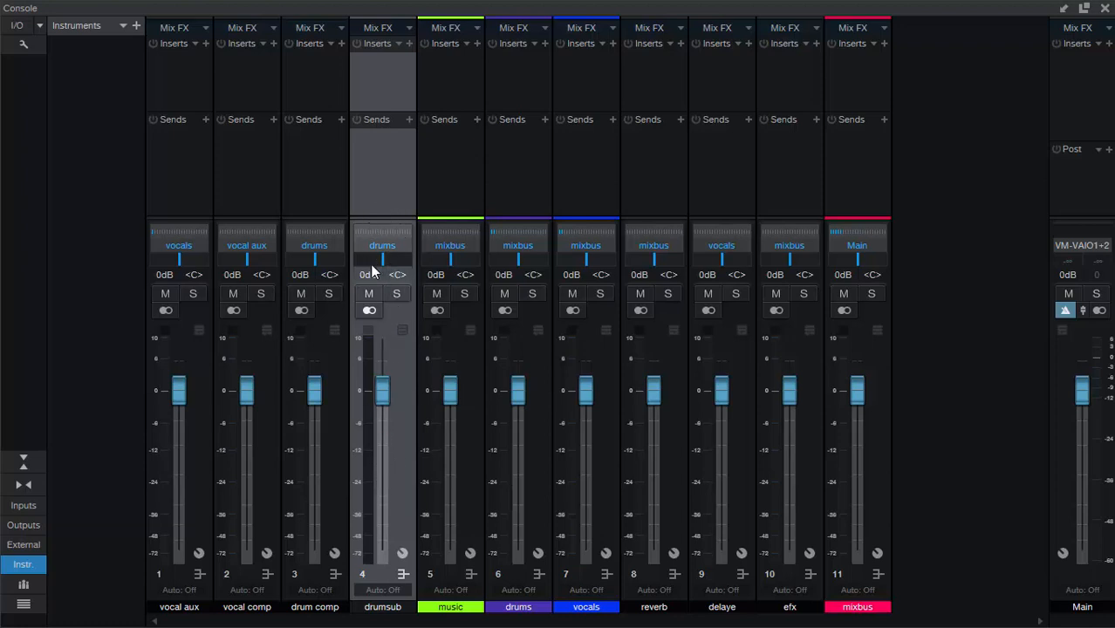
pyautogui.click(328, 463)
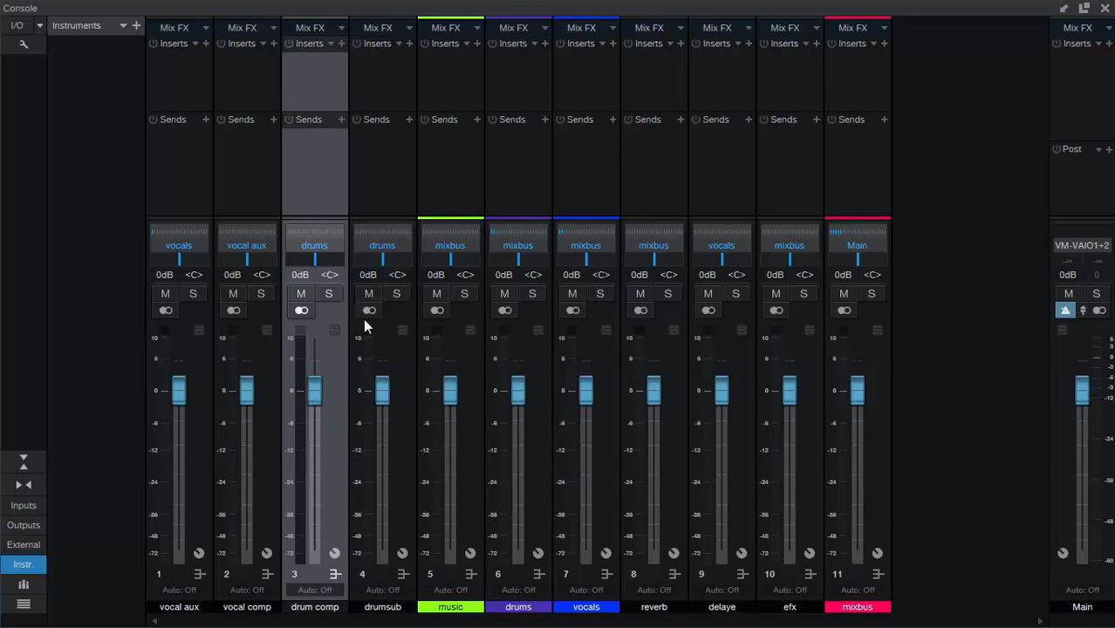
# Look over the drumsub, music, drums and vocals bus channels in the console.
pyautogui.click(383, 465)
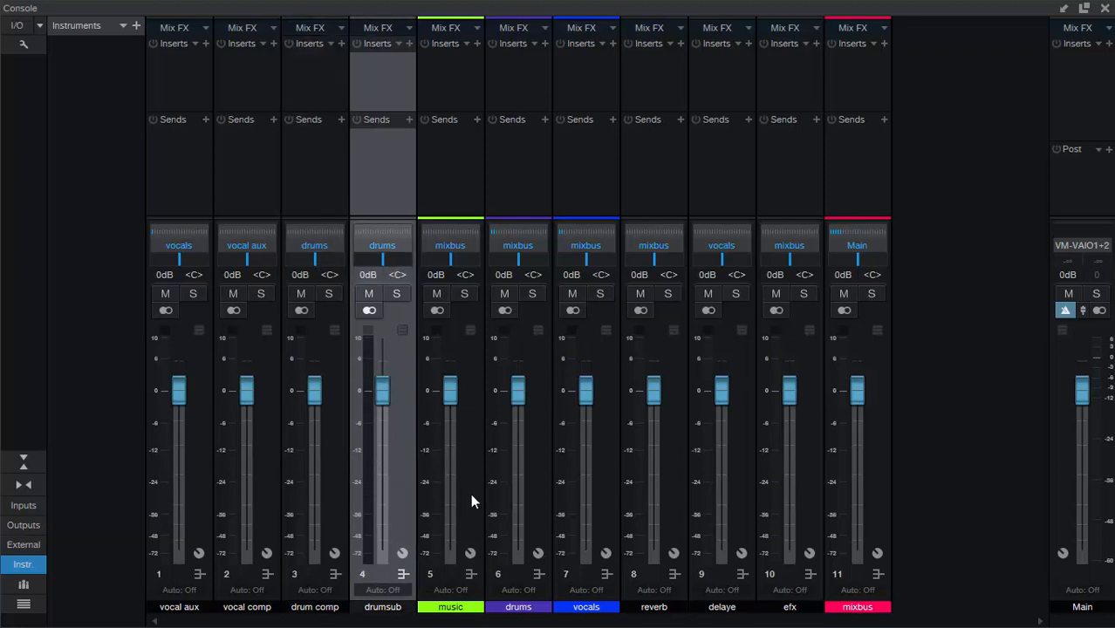
pyautogui.click(531, 499)
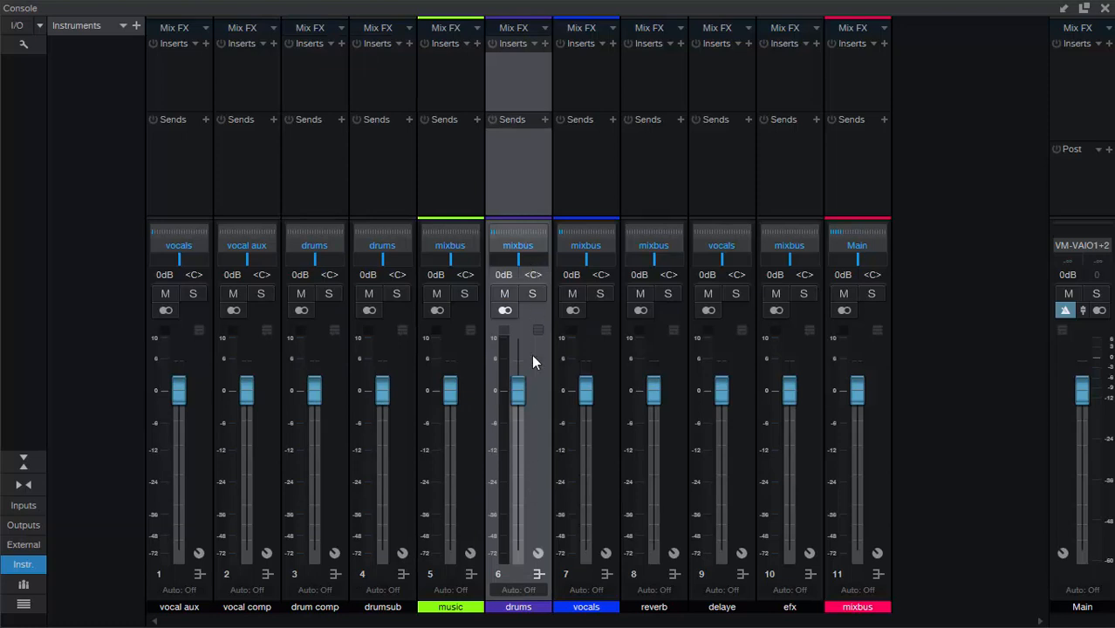
pyautogui.click(466, 471)
pyautogui.click(598, 469)
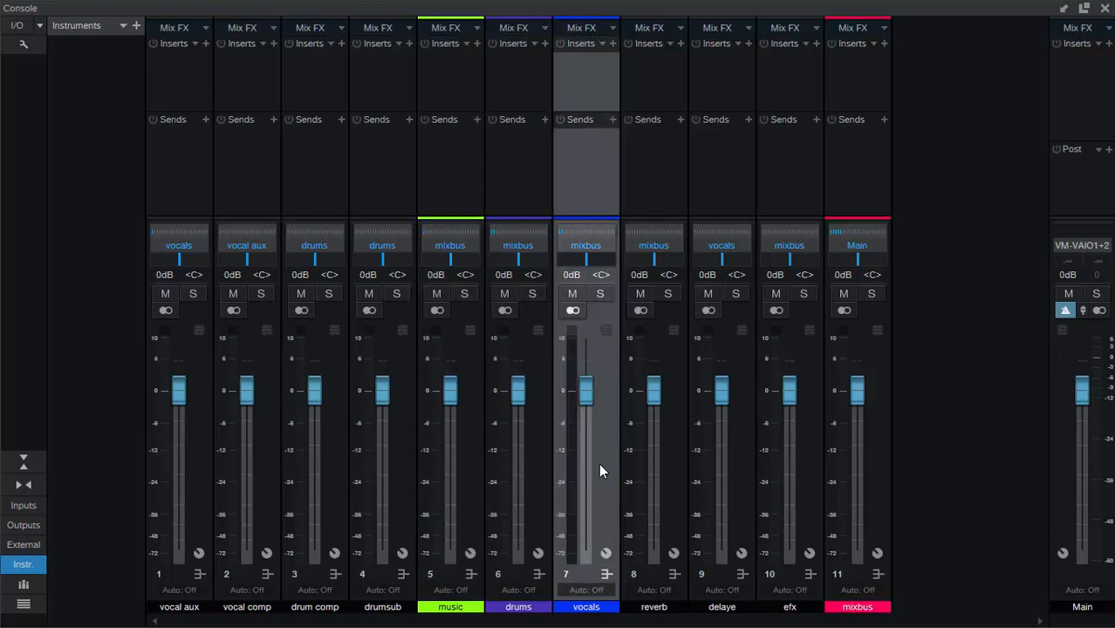
pyautogui.click(470, 466)
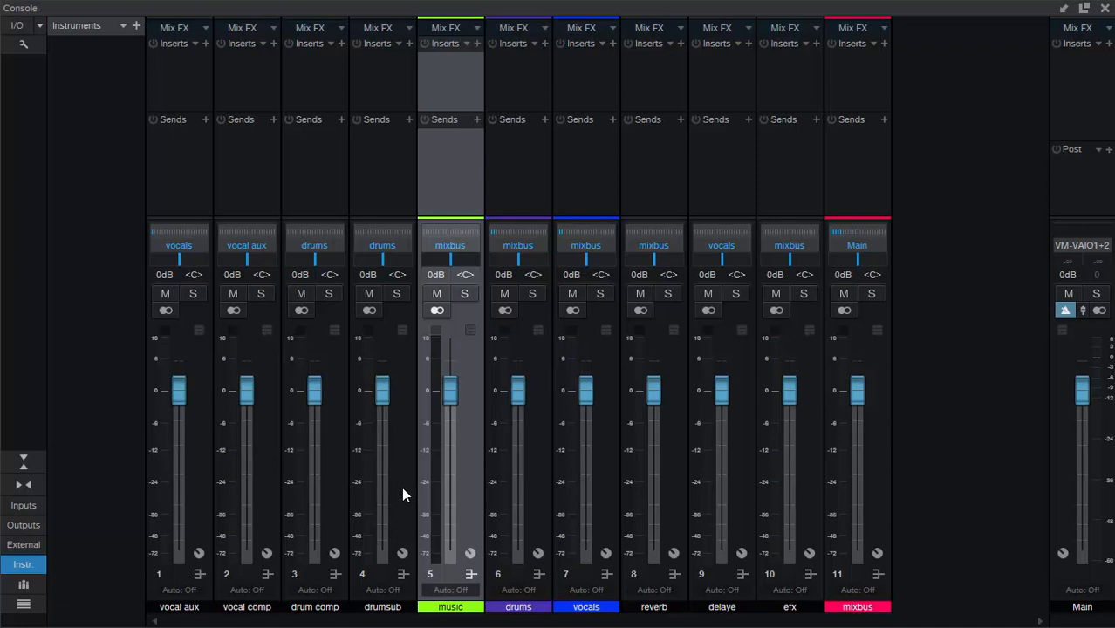
pyautogui.click(599, 493)
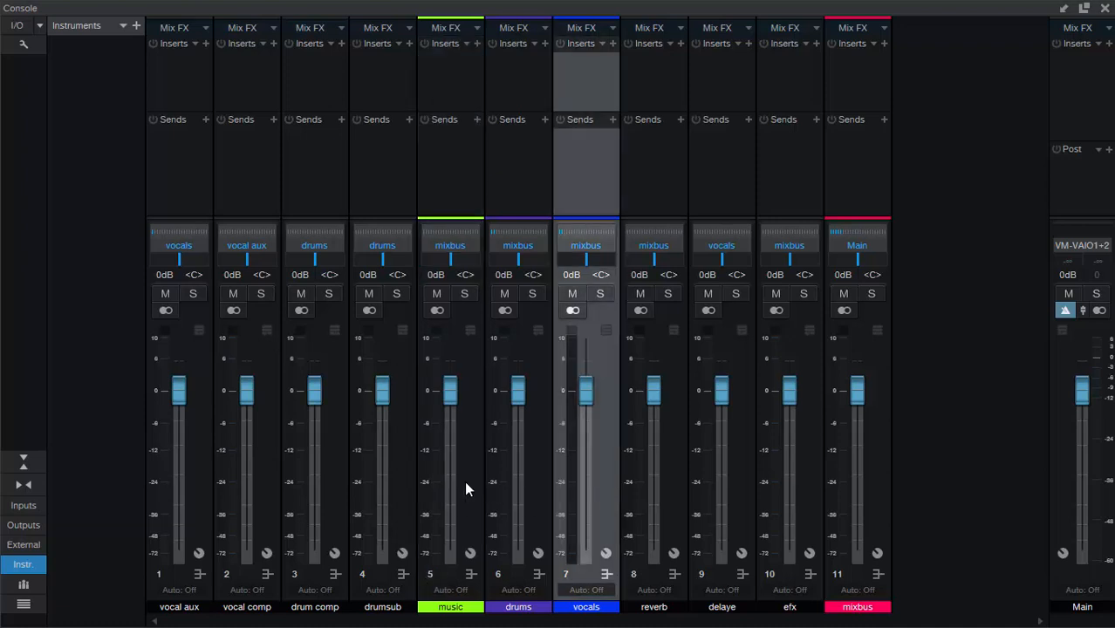
pyautogui.click(402, 490)
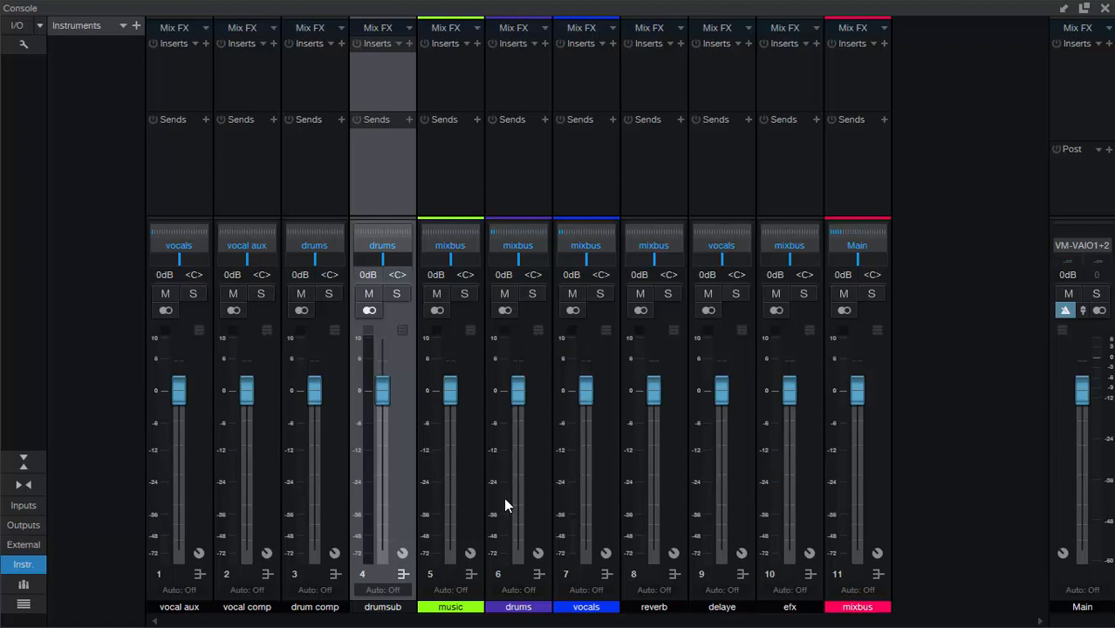
pyautogui.click(473, 496)
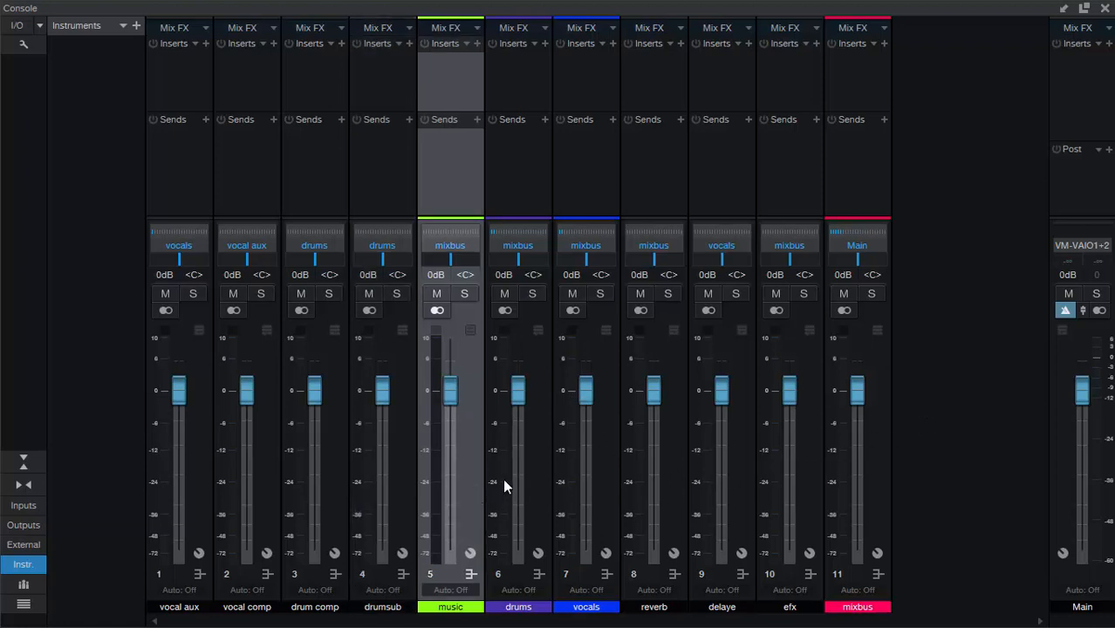
# Select the music, drums and vocals bus channels together and add a VCA channel that controls them.
pyautogui.click(541, 485)
pyautogui.click(591, 486)
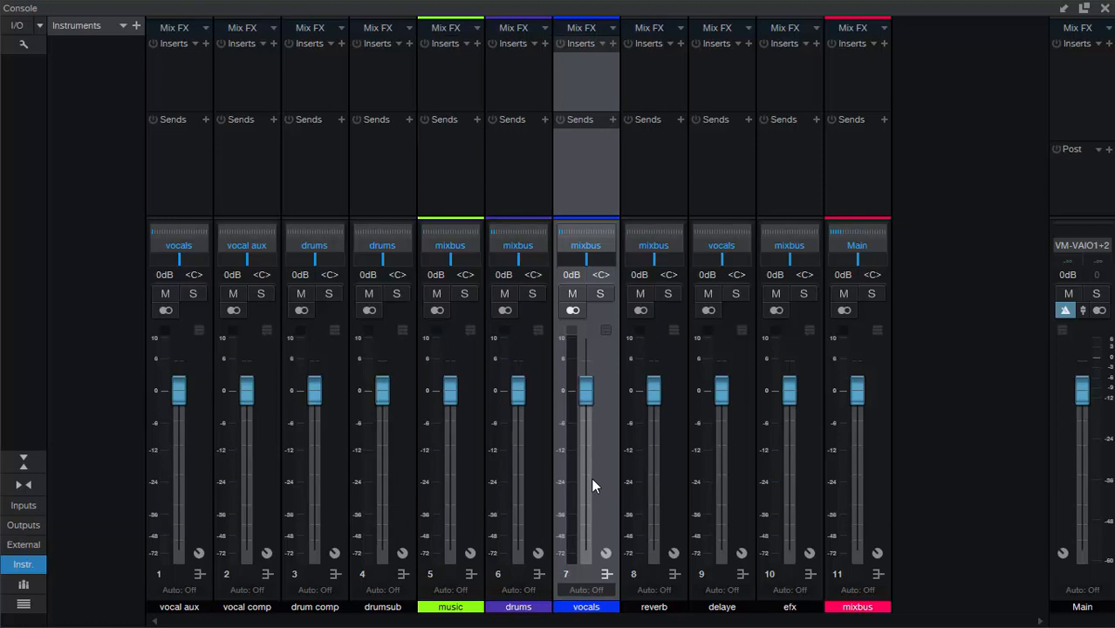
pyautogui.keyDown('shift'); pyautogui.click(451, 501); pyautogui.keyUp('shift')
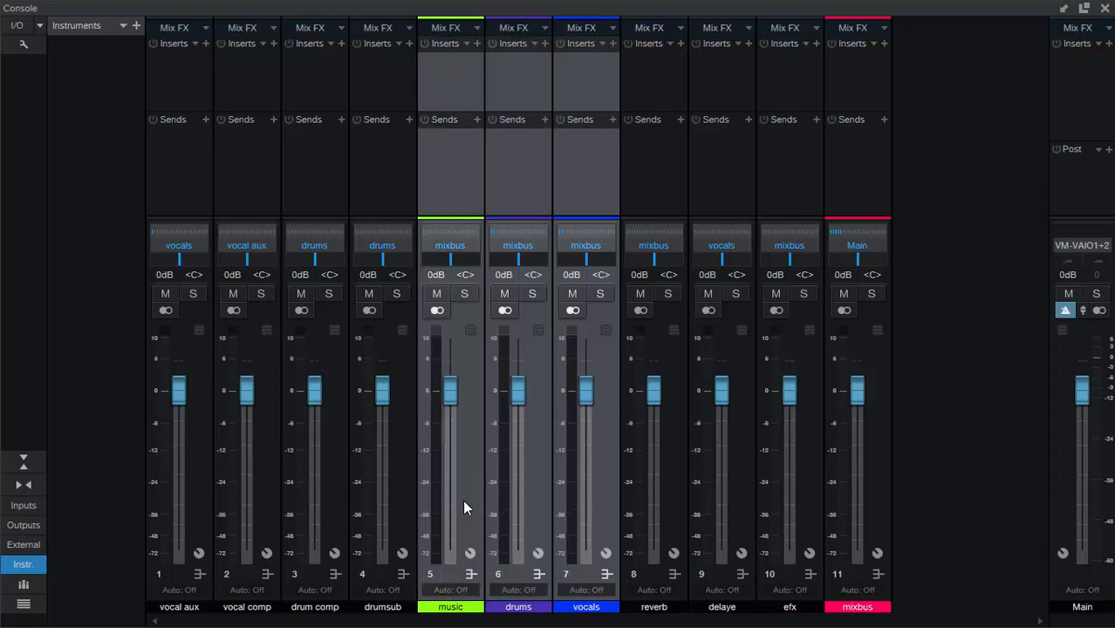
pyautogui.rightClick(533, 490)
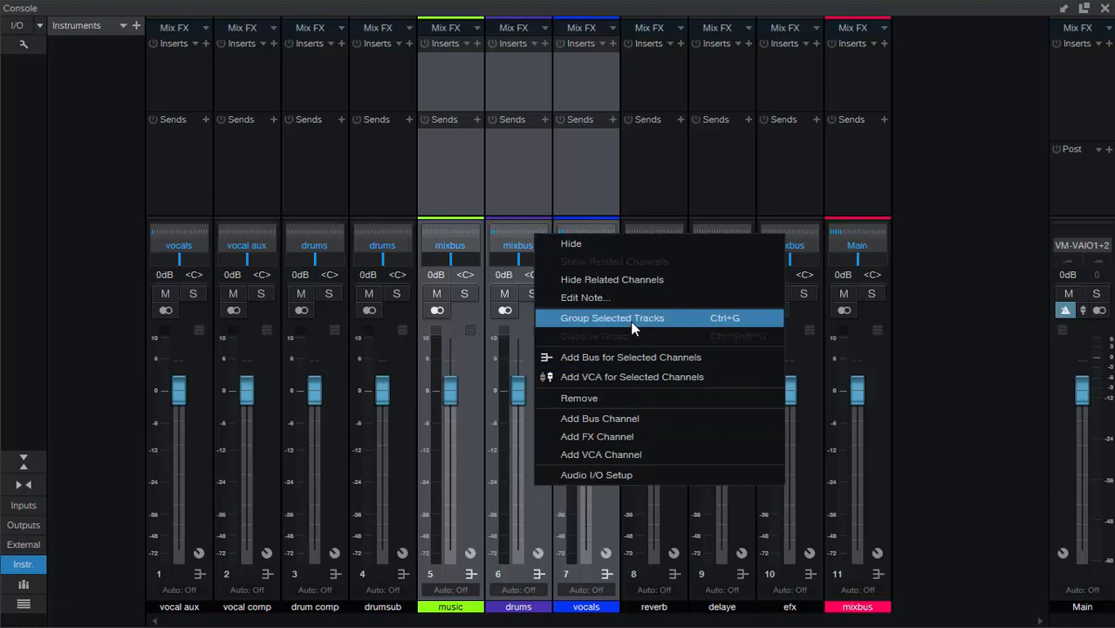
pyautogui.click(632, 382)
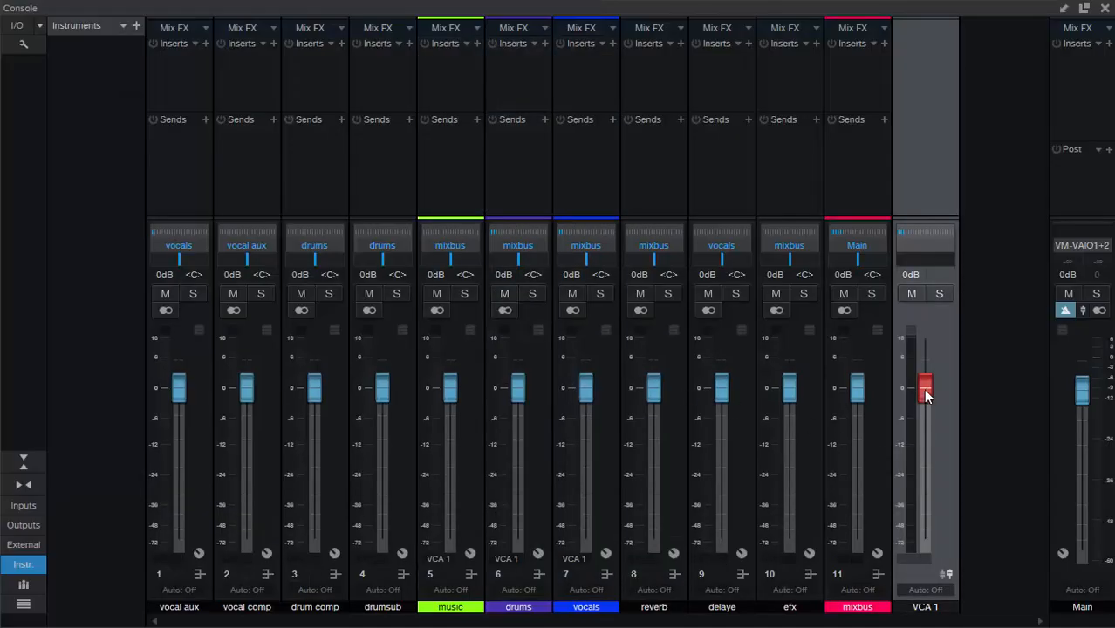
# Try the VCA fader at -3.3 and -1.7 dB, and bring it back up to -0.2 dB.
pyautogui.moveTo(925, 389); pyautogui.dragTo(926, 419)
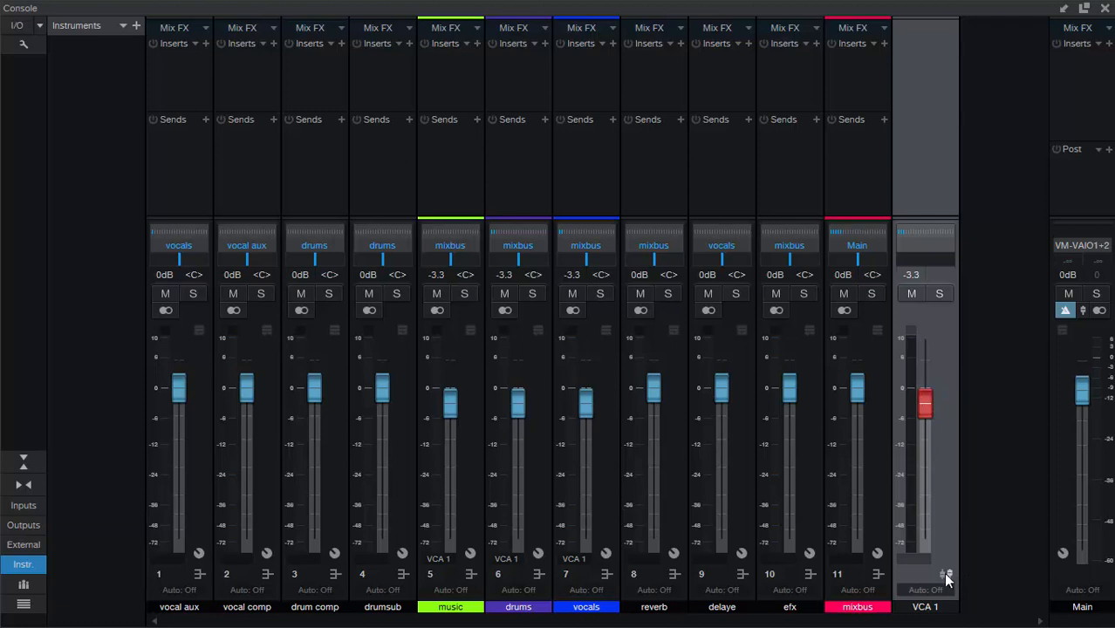
pyautogui.moveTo(933, 432); pyautogui.dragTo(927, 410)
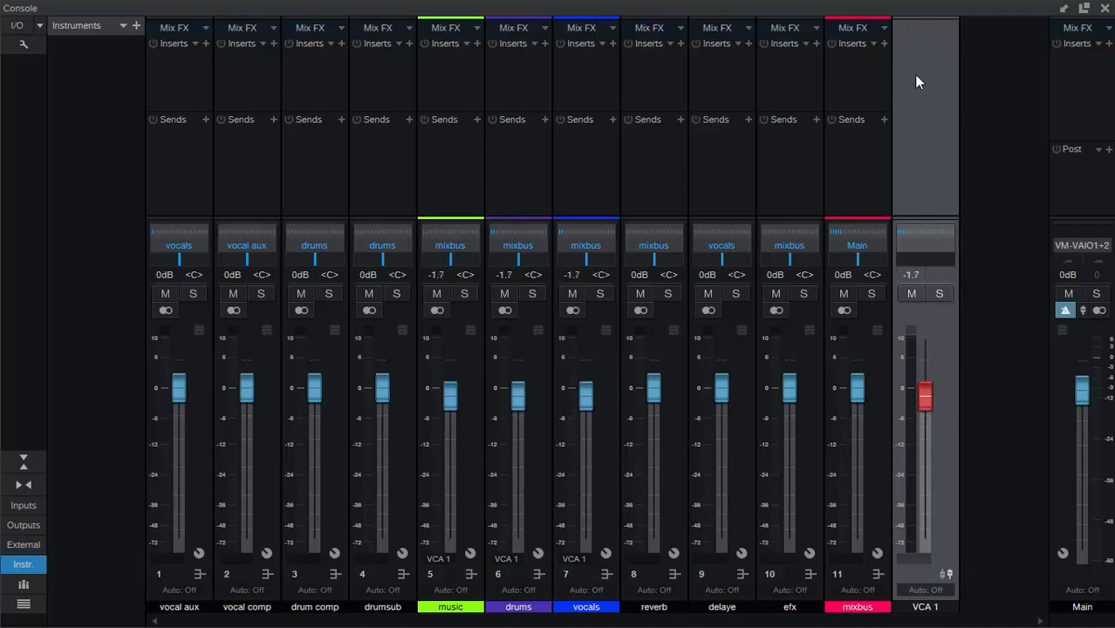
pyautogui.moveTo(927, 397)
pyautogui.mouseDown()
pyautogui.moveTo(928, 417)
pyautogui.moveTo(925, 387)
pyautogui.mouseUp()
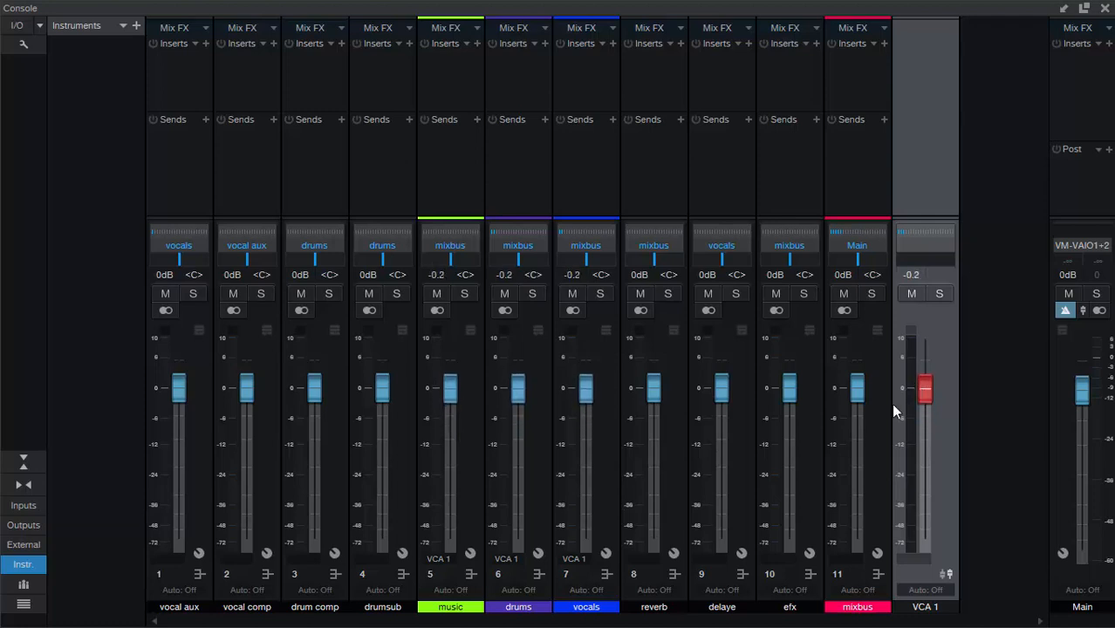
# Set the VCA assignment of the drums, vocals and music channels to None and move the unlinked VCA fader to -0.3 dB.
pyautogui.click(515, 559)
pyautogui.click(528, 575)
pyautogui.click(573, 558)
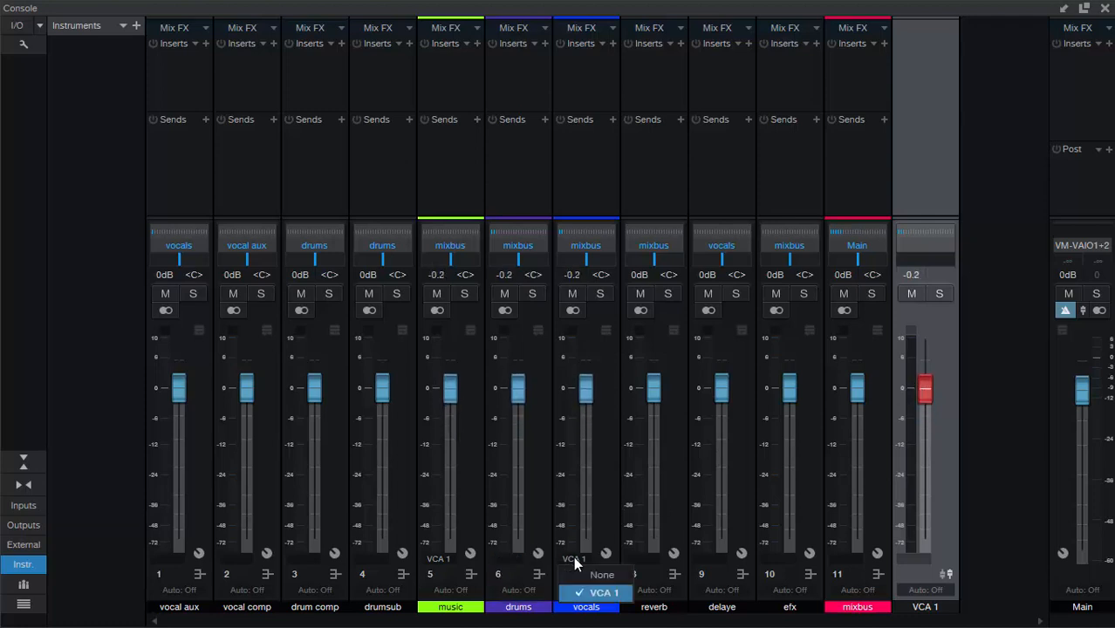
pyautogui.click(594, 576)
pyautogui.click(436, 559)
pyautogui.click(458, 575)
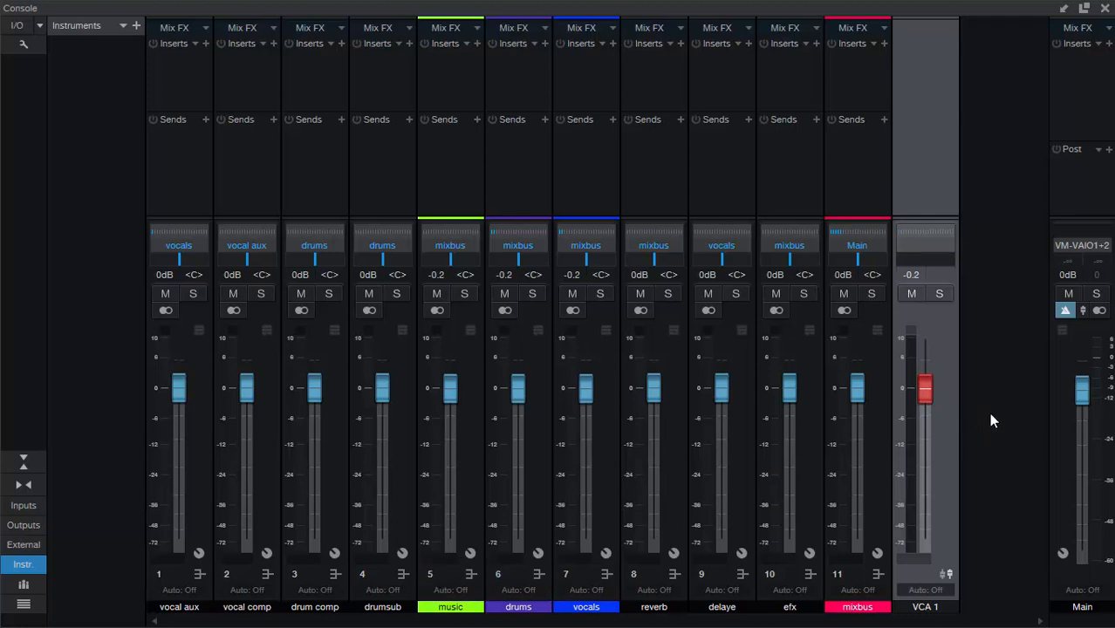
pyautogui.moveTo(936, 392)
pyautogui.mouseDown()
pyautogui.moveTo(929, 457)
pyautogui.moveTo(933, 381)
pyautogui.mouseUp()
pyautogui.moveTo(454, 213)
pyautogui.mouseDown()
pyautogui.moveTo(458, 235)
pyautogui.moveTo(455, 208)
pyautogui.mouseUp()
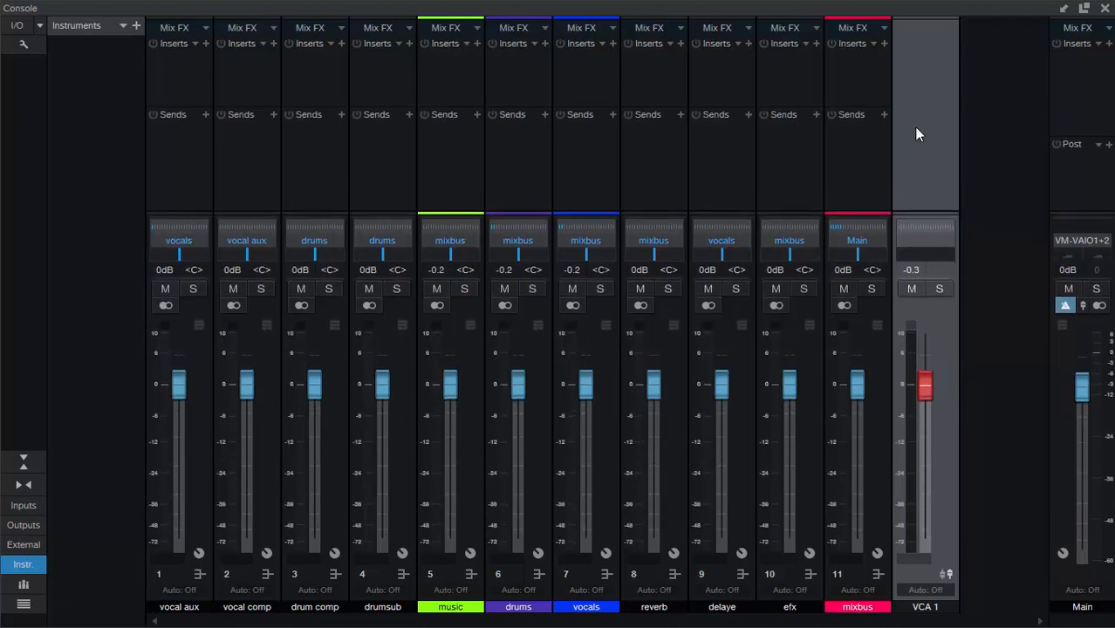
# Find the Dangerous BAX EQ Master plug-in with the search "bax", insert it on the mixbus channel and close its window.
pyautogui.click(883, 44)
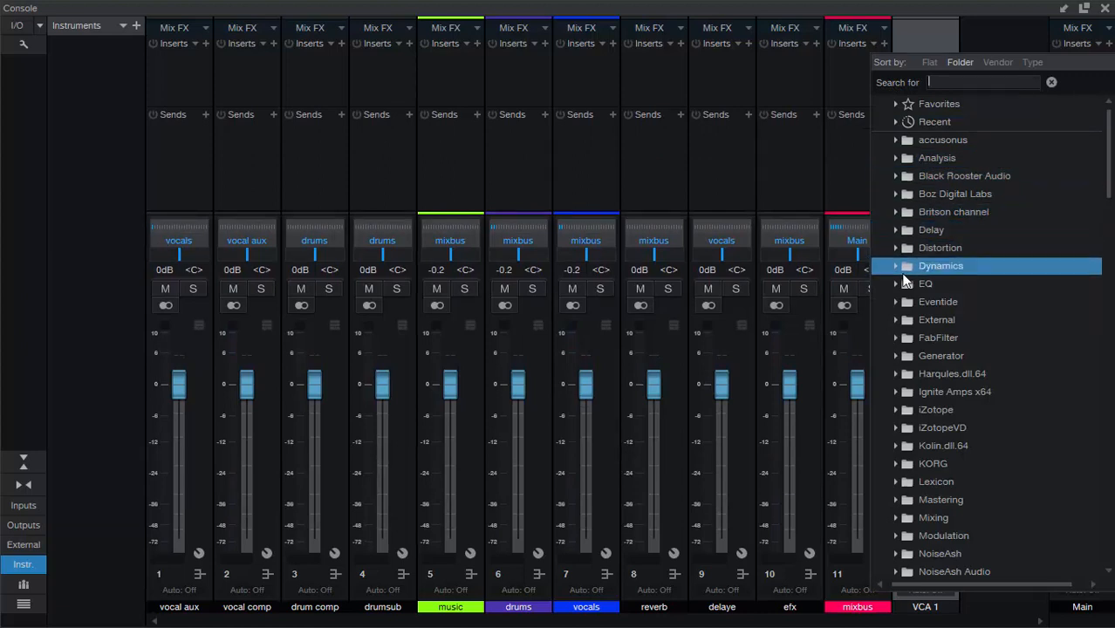
pyautogui.click(945, 82)
pyautogui.write('bax')
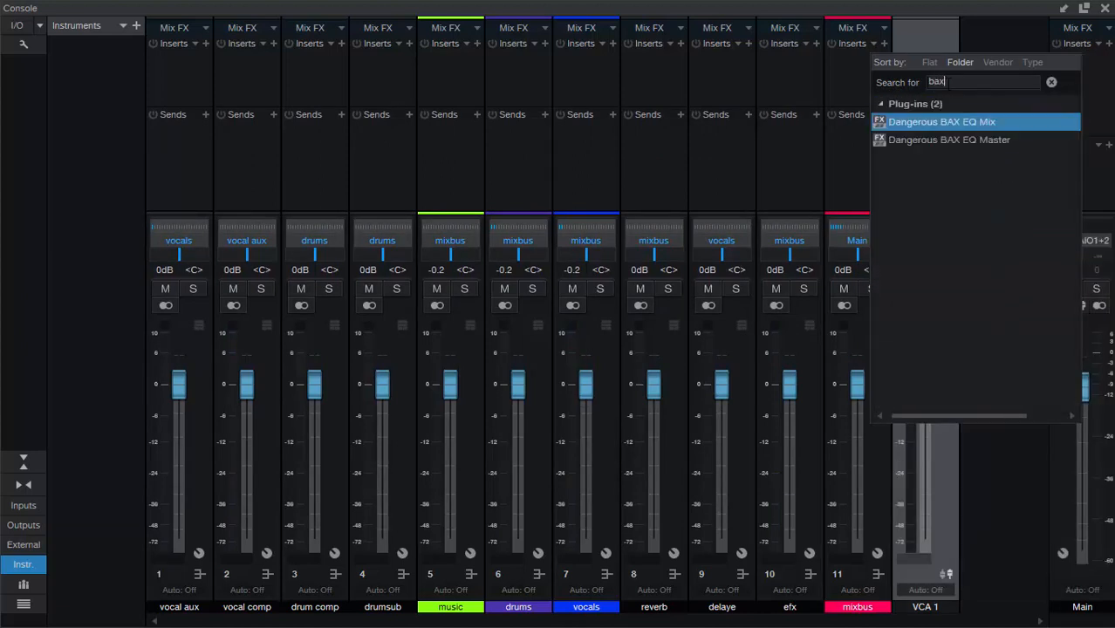
pyautogui.doubleClick(987, 138)
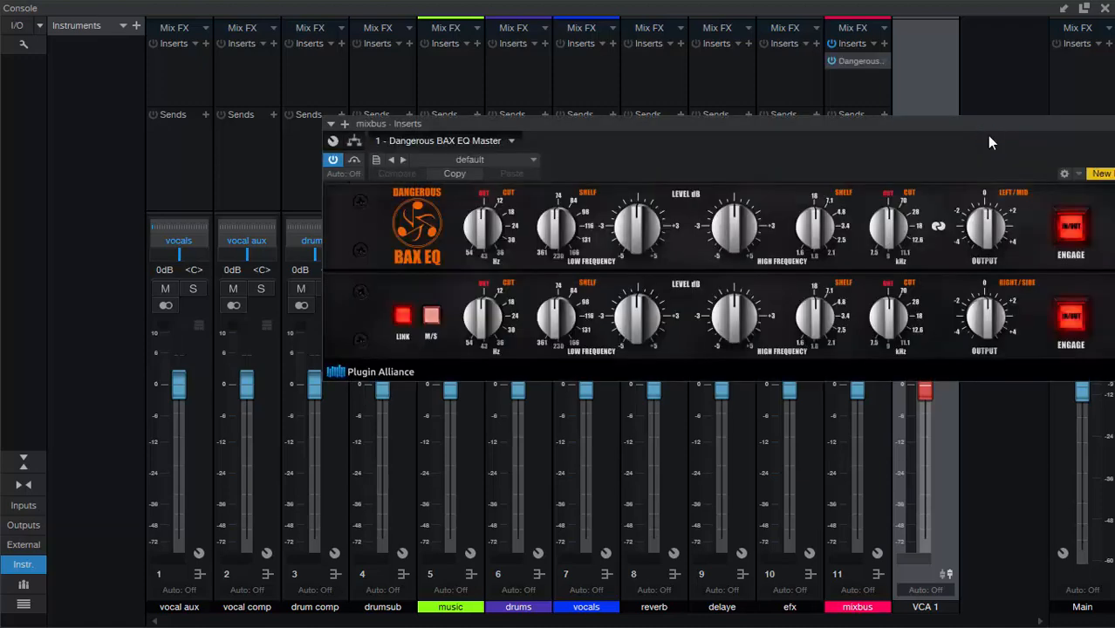
pyautogui.moveTo(987, 135); pyautogui.dragTo(654, 128)
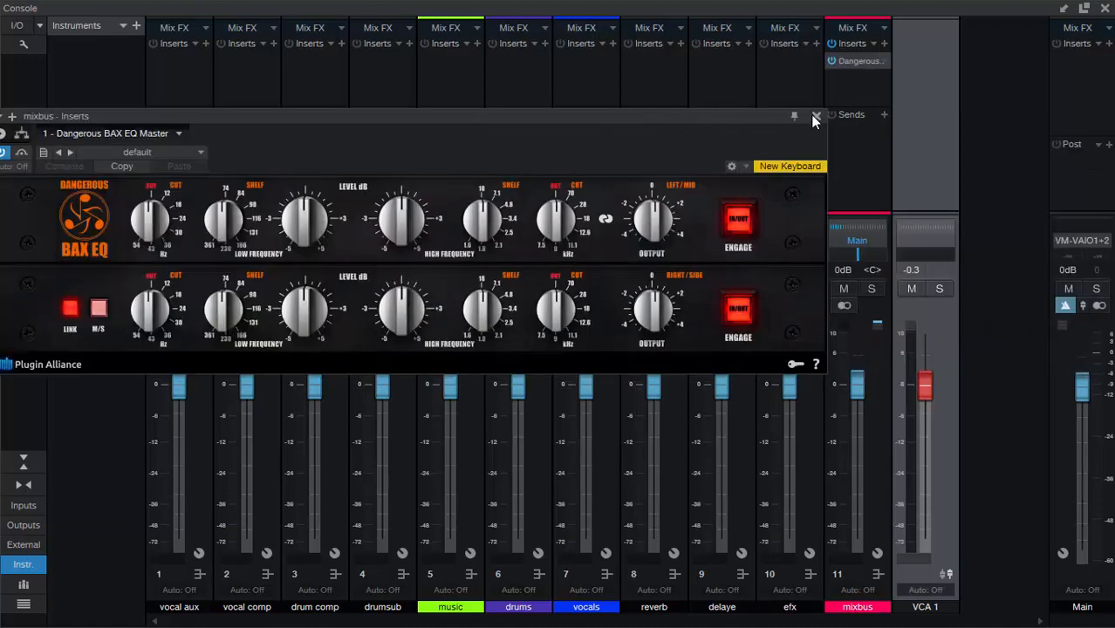
pyautogui.click(815, 117)
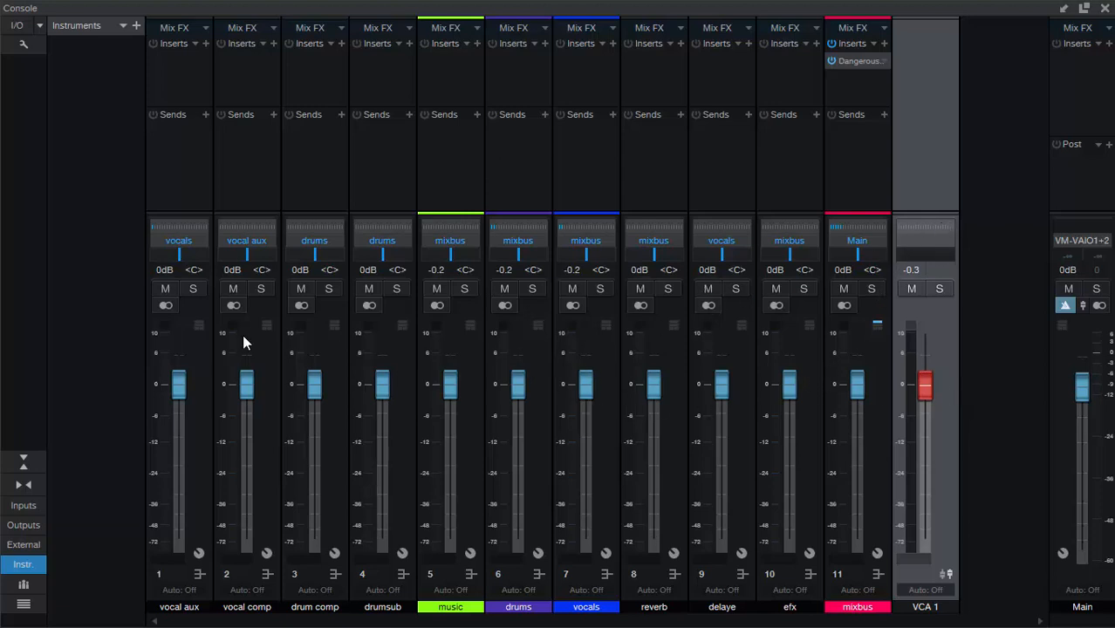
# Close the console, view the Save As Template options for the song, and cancel without saving.
pyautogui.click(1104, 9)
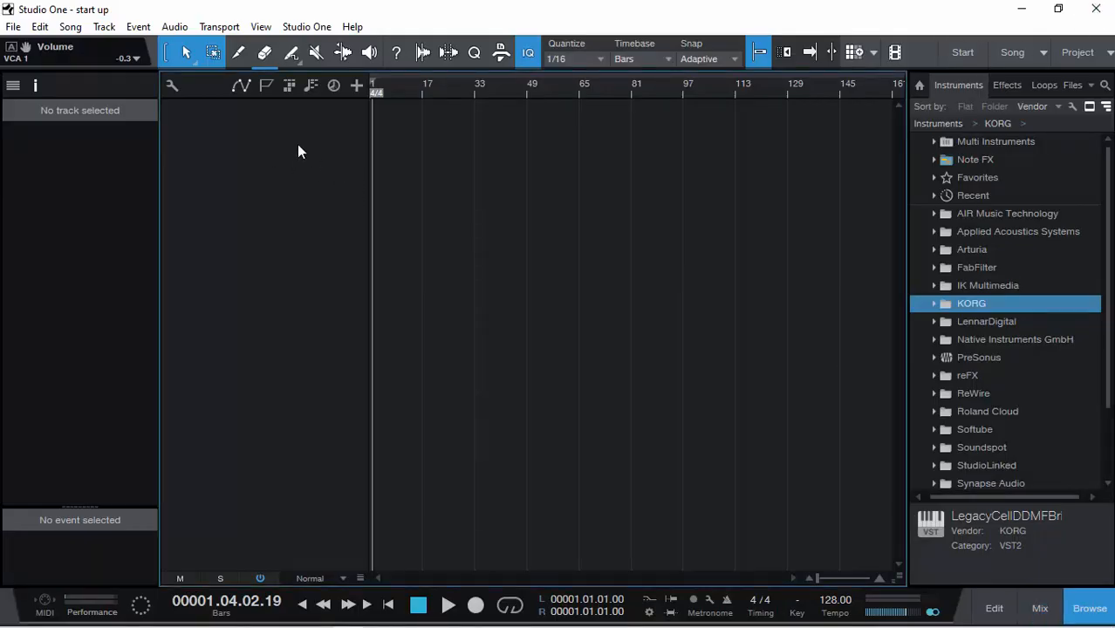
pyautogui.click(13, 26)
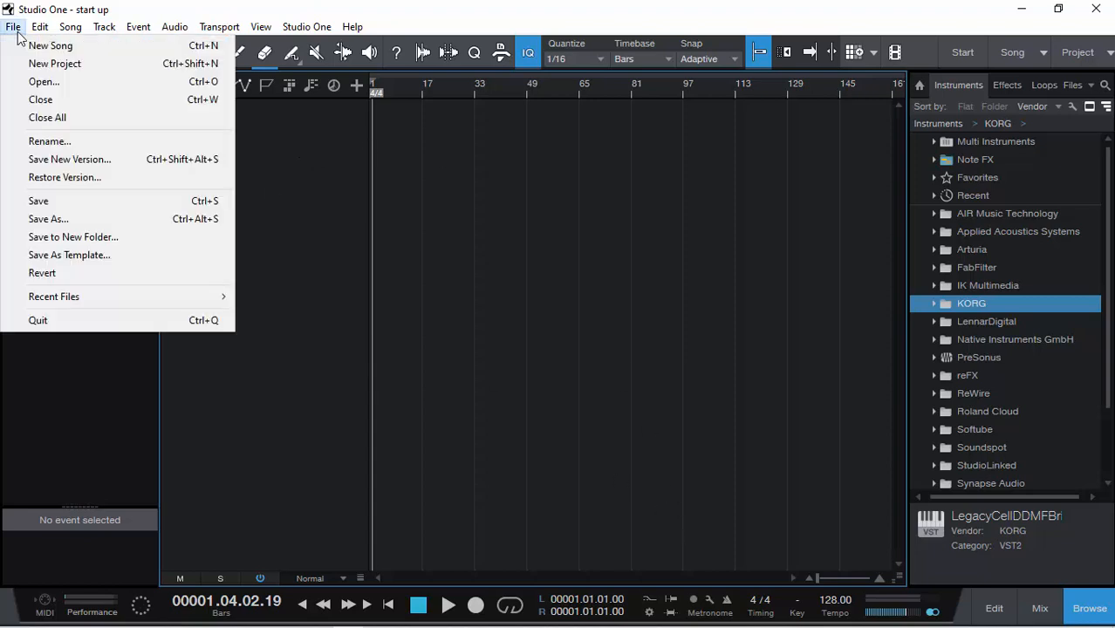
pyautogui.click(85, 258)
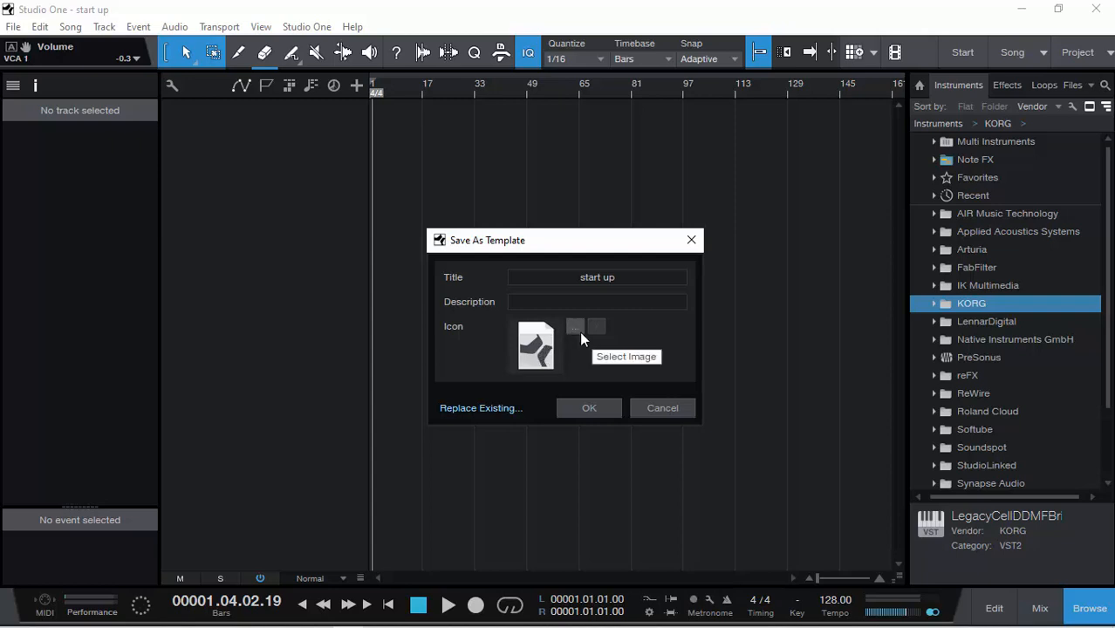
pyautogui.click(661, 408)
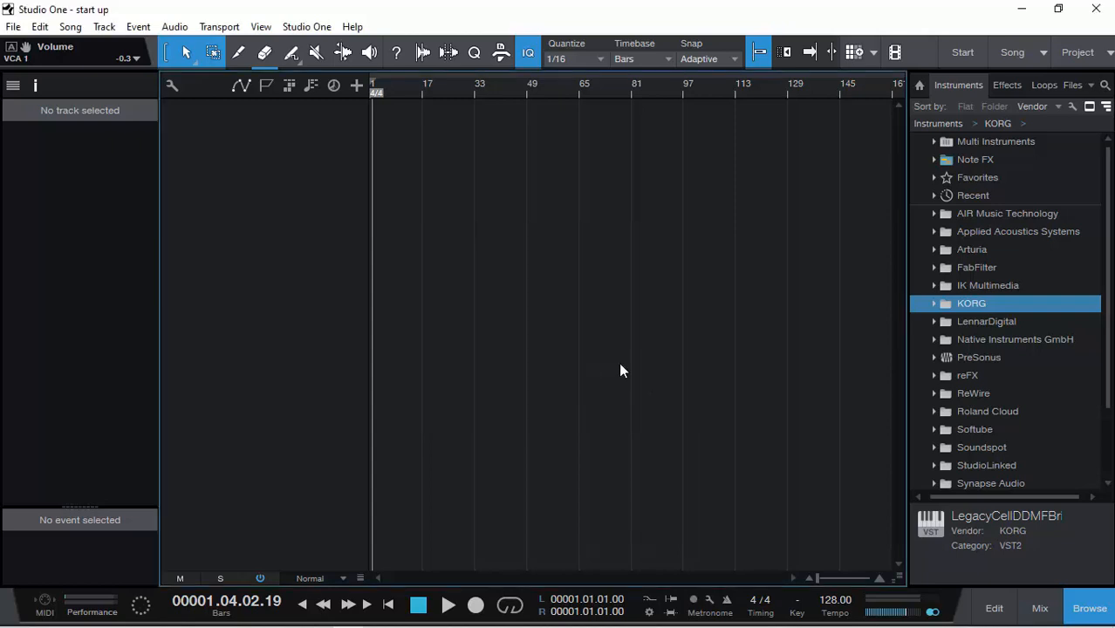
# View the start page and return to the song's arrangement.
pyautogui.click(13, 27)
pyautogui.click(649, 216)
pyautogui.click(970, 53)
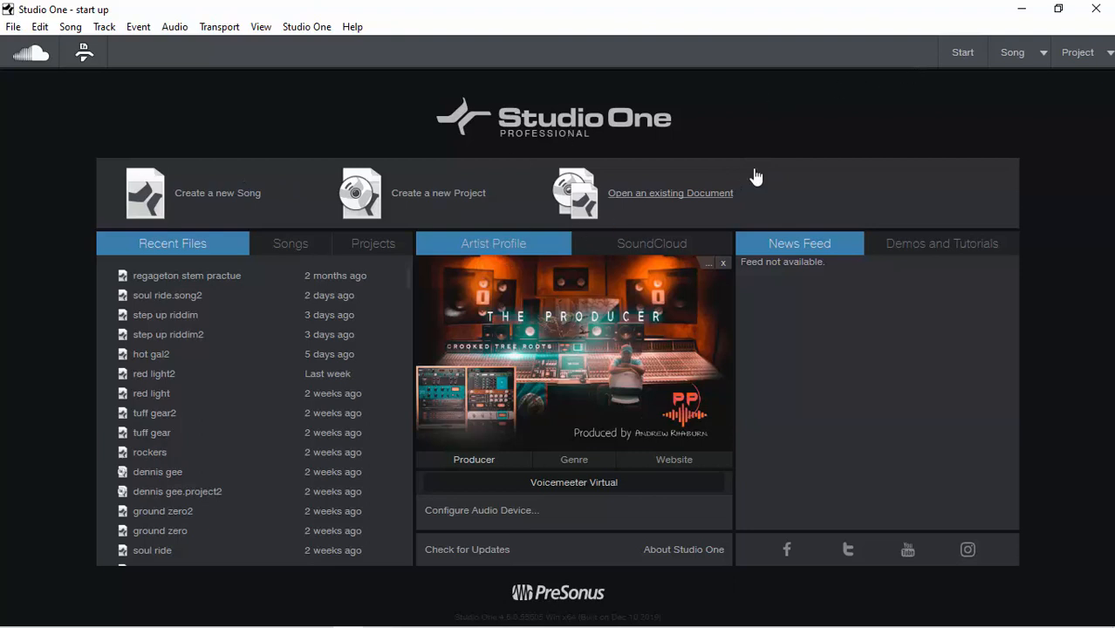
pyautogui.click(1010, 52)
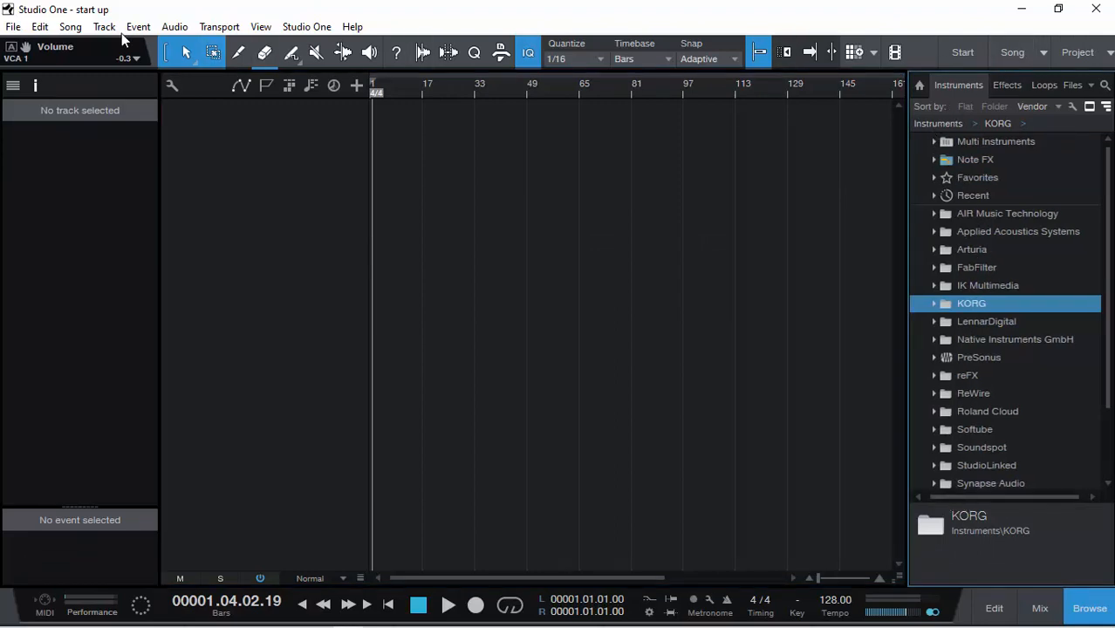
# Open the recent song tuff gear2.song and close the missing-files dialog without locating any files.
pyautogui.click(14, 27)
pyautogui.moveTo(148, 301)
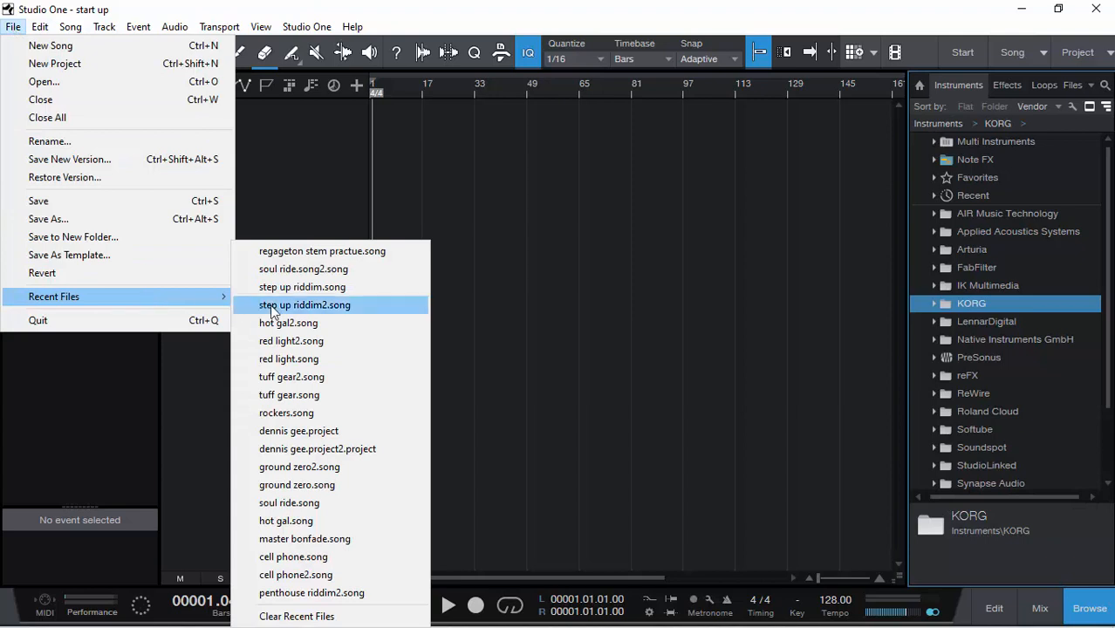
pyautogui.click(346, 380)
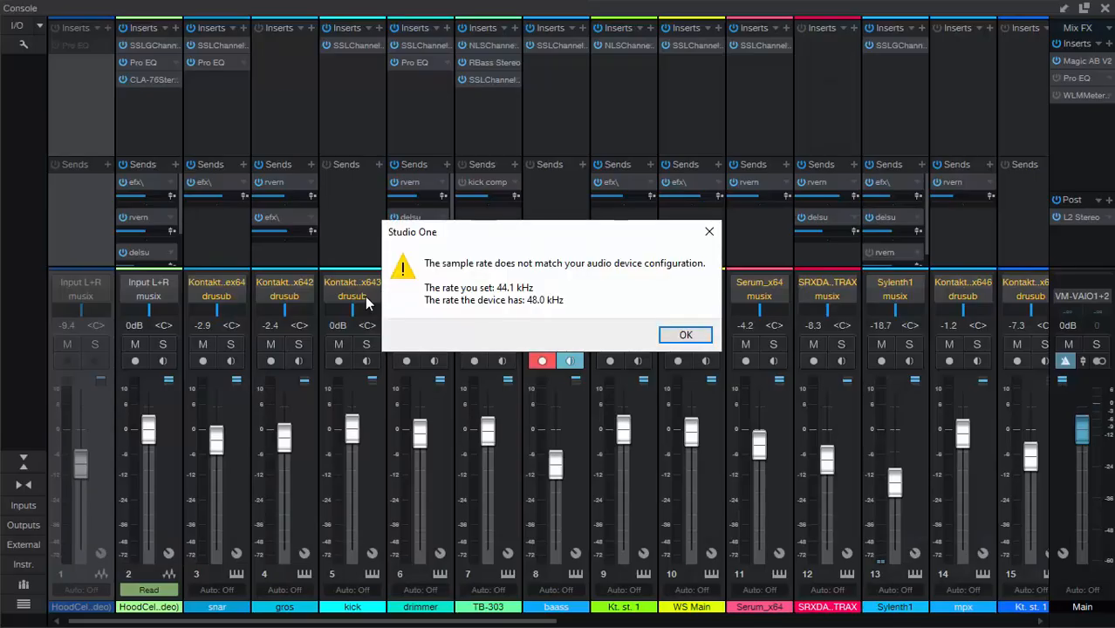
pyautogui.click(687, 336)
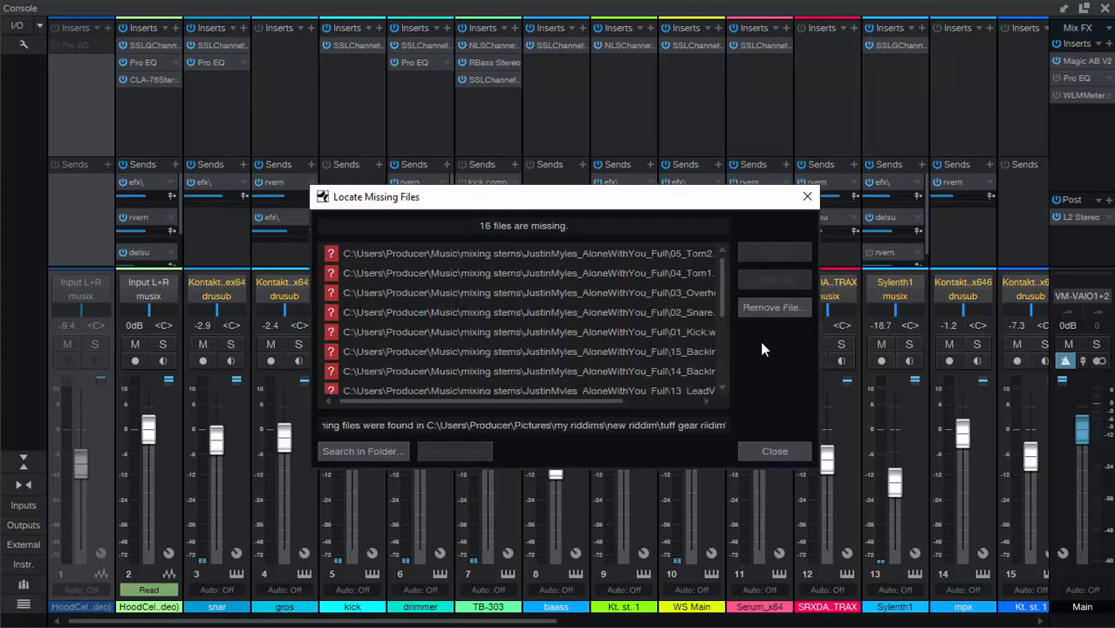
pyautogui.click(771, 451)
# Examine the vocals, drums, musix, efx, rvern and delsu bus channels and their output routing in the console.
pyautogui.moveTo(549, 621); pyautogui.dragTo(1046, 617)
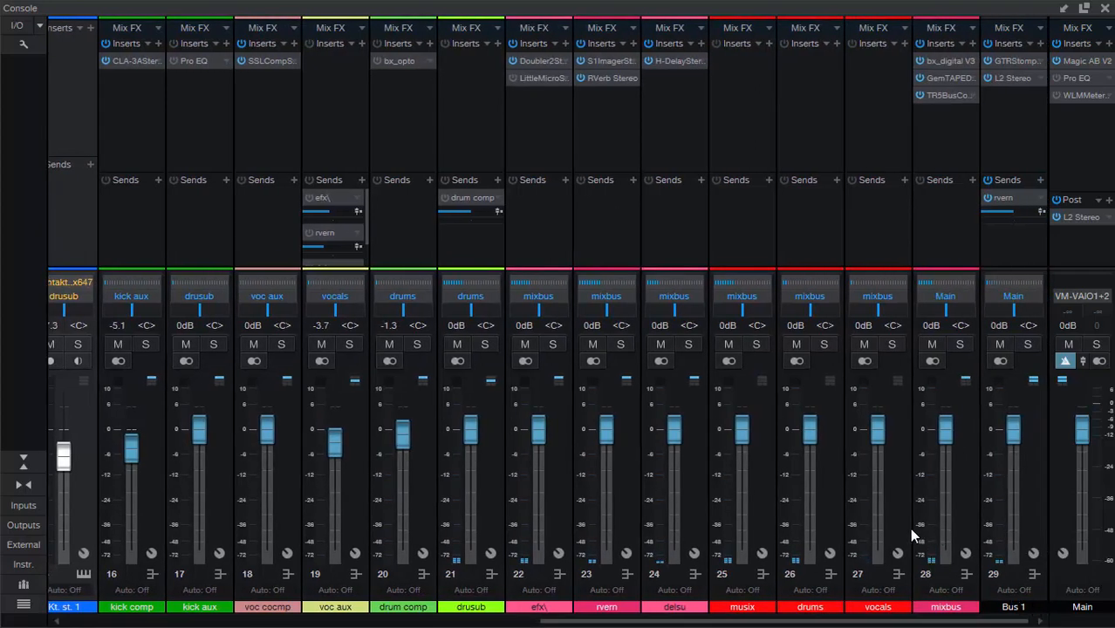
pyautogui.click(884, 513)
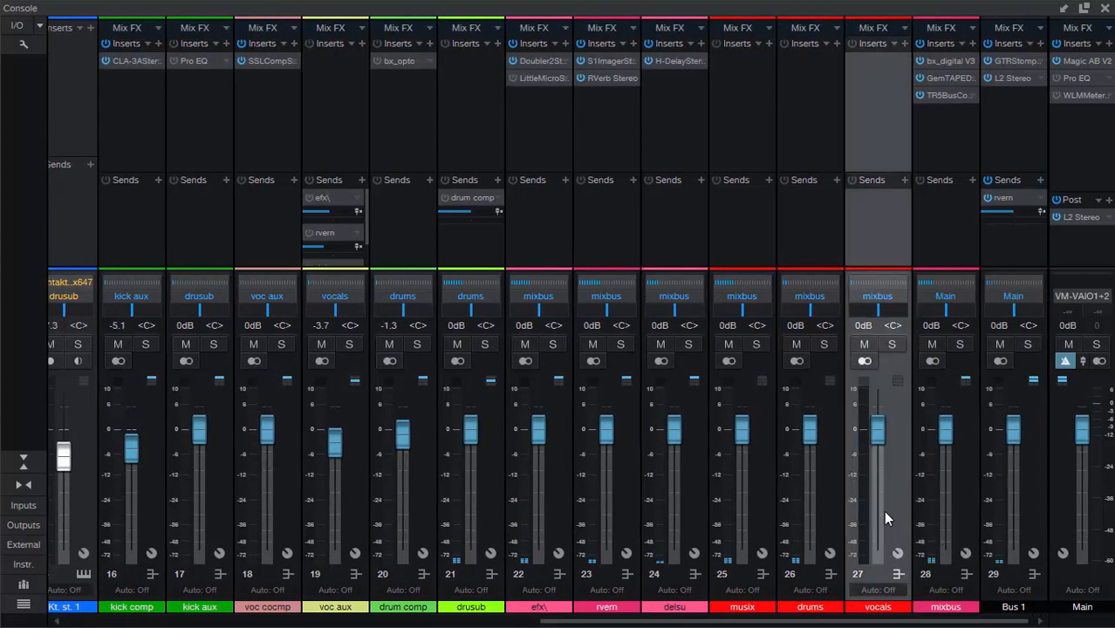
pyautogui.click(822, 513)
pyautogui.click(754, 515)
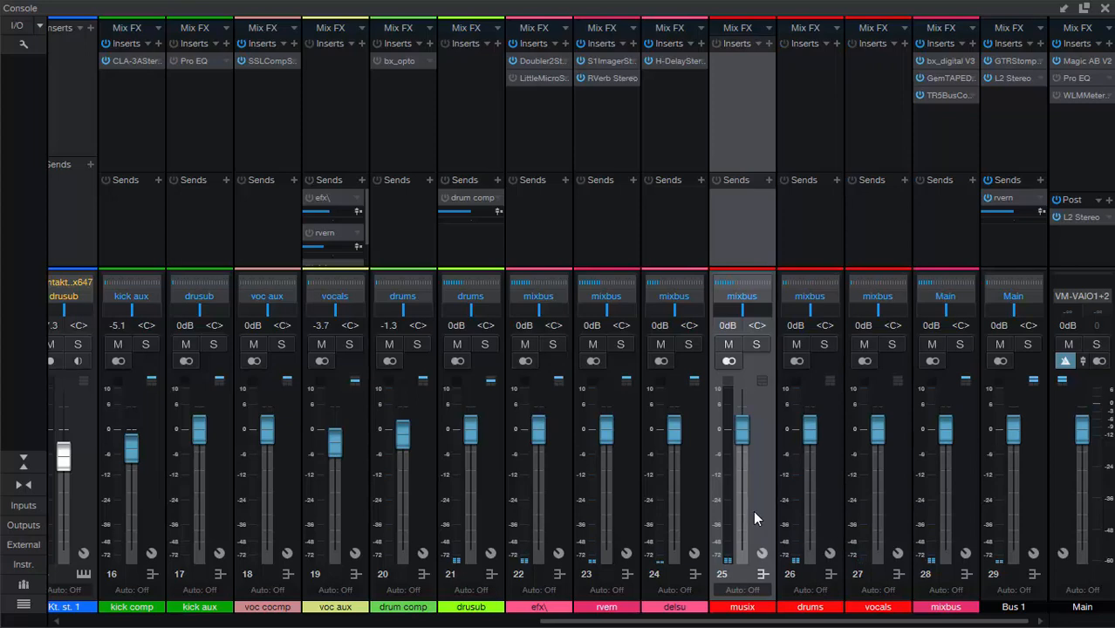
pyautogui.click(551, 515)
pyautogui.click(610, 504)
pyautogui.click(685, 501)
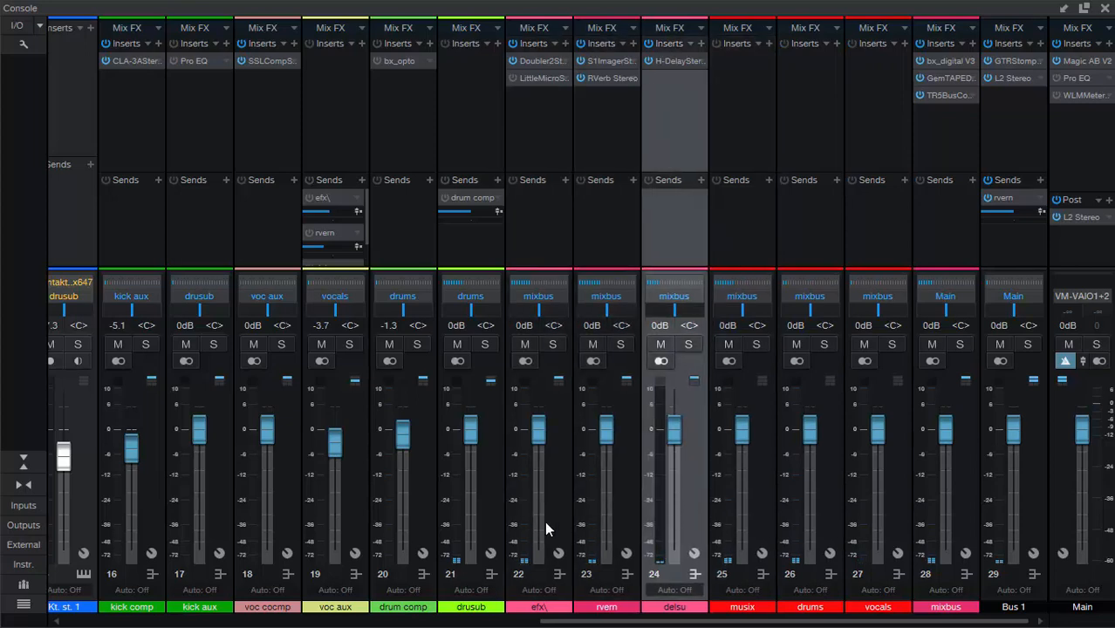
# Examine the drusub, kick aux and kick comp channels and the instrument channels' routing, and close the console.
pyautogui.click(486, 508)
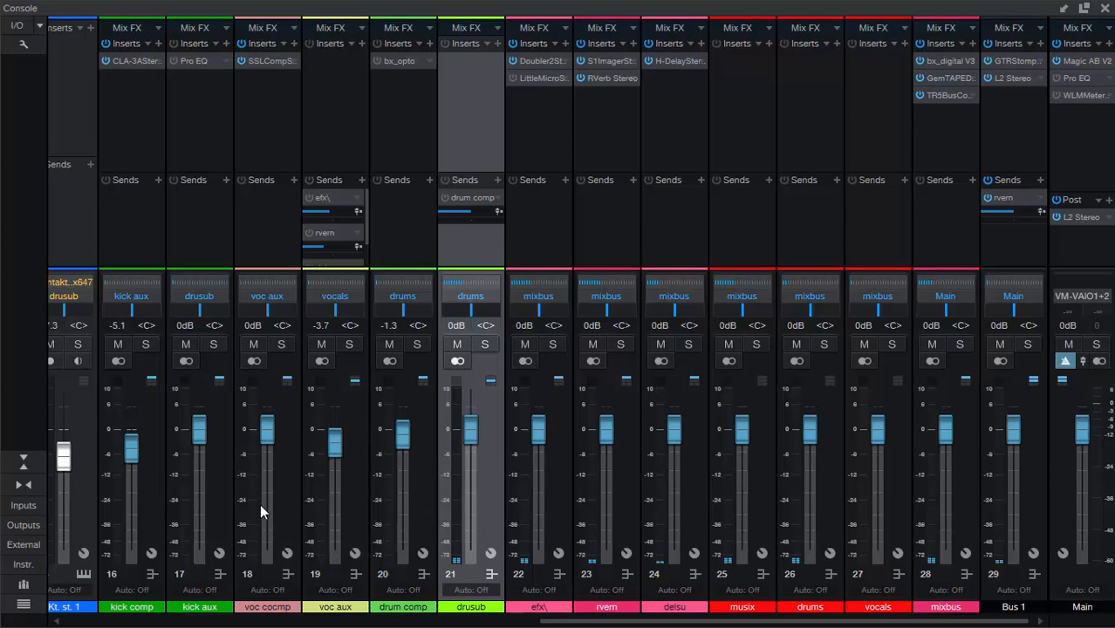
pyautogui.click(181, 504)
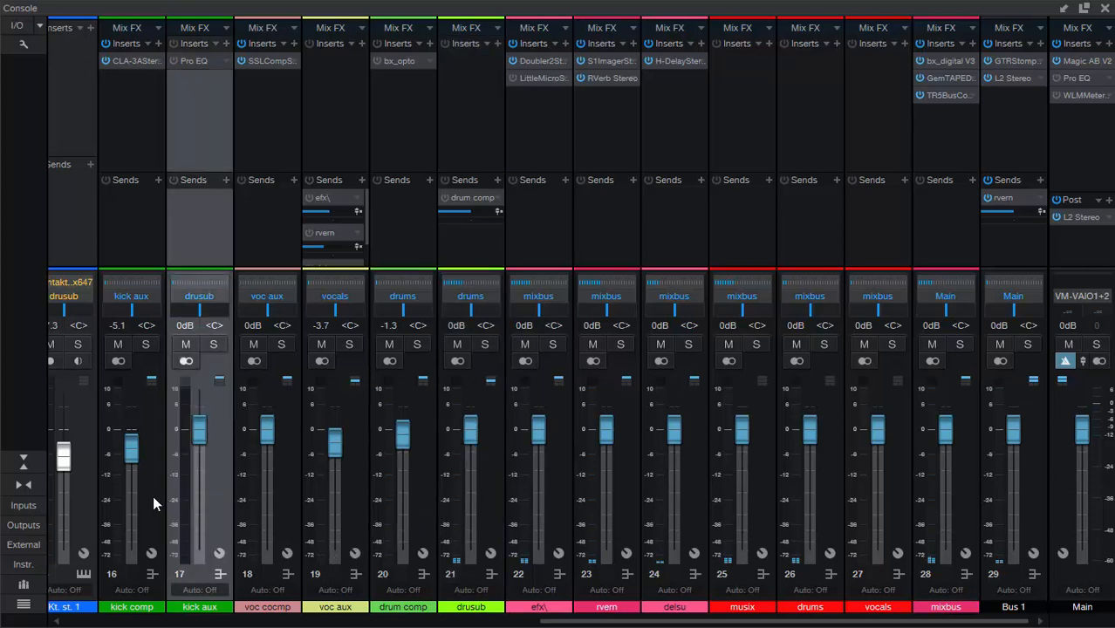
pyautogui.click(153, 495)
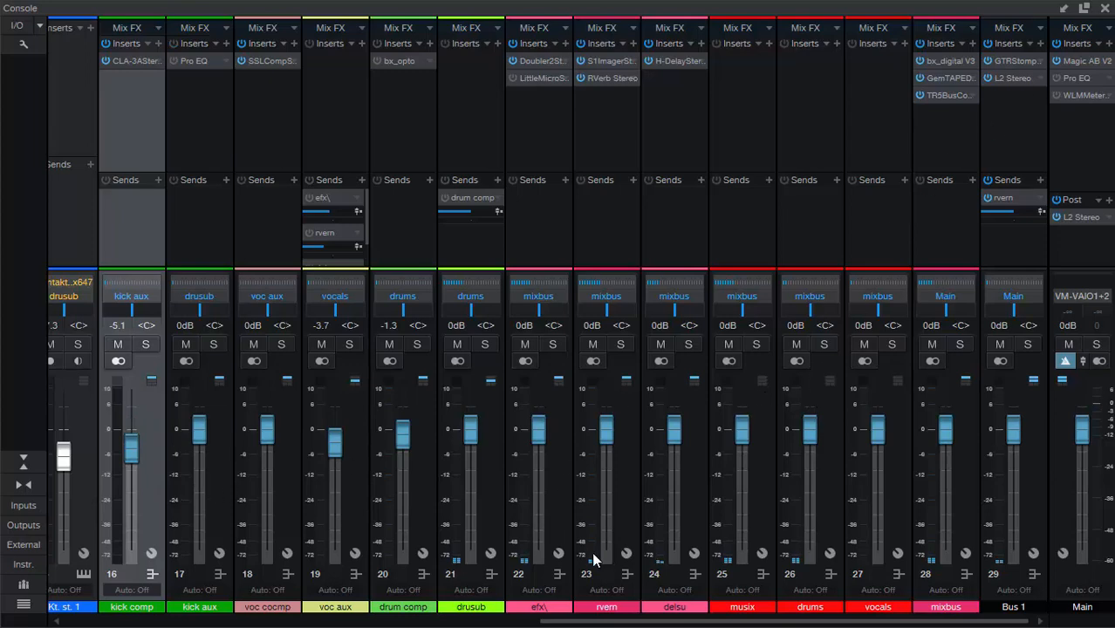
pyautogui.moveTo(583, 622); pyautogui.dragTo(78, 598)
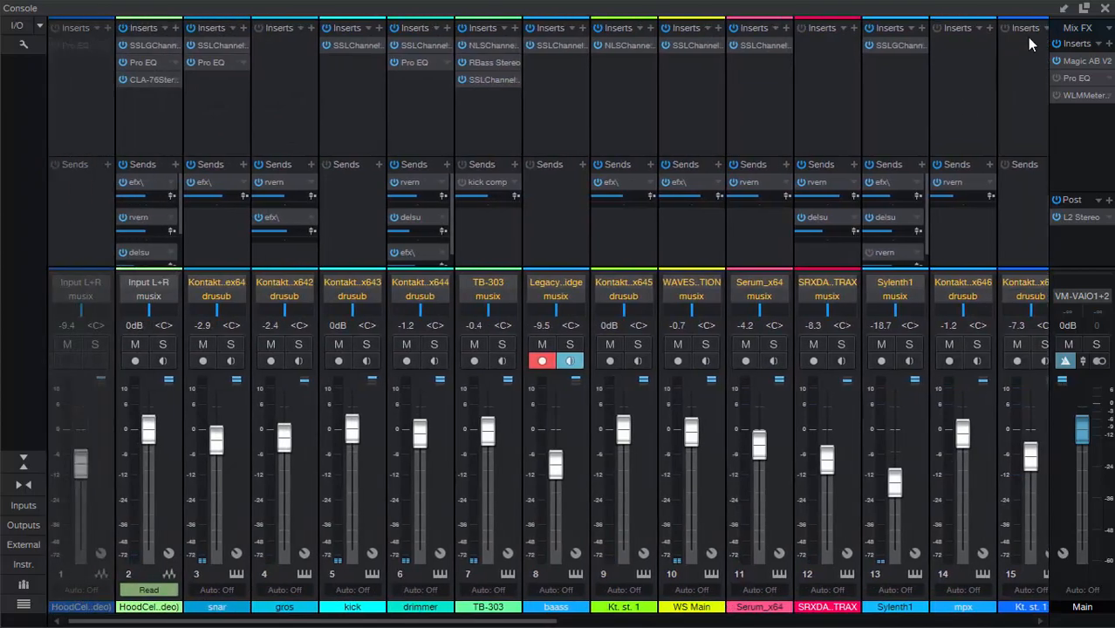
pyautogui.click(1103, 9)
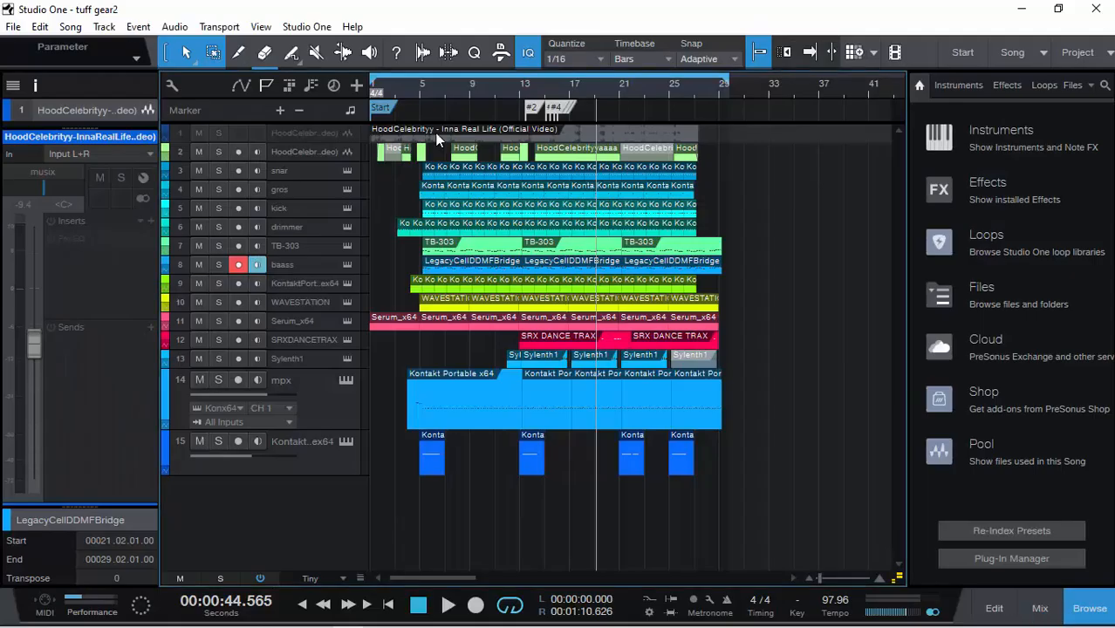
# Play the song briefly from its start and again from bar 5, stopping playback each time.
pyautogui.click(375, 91)
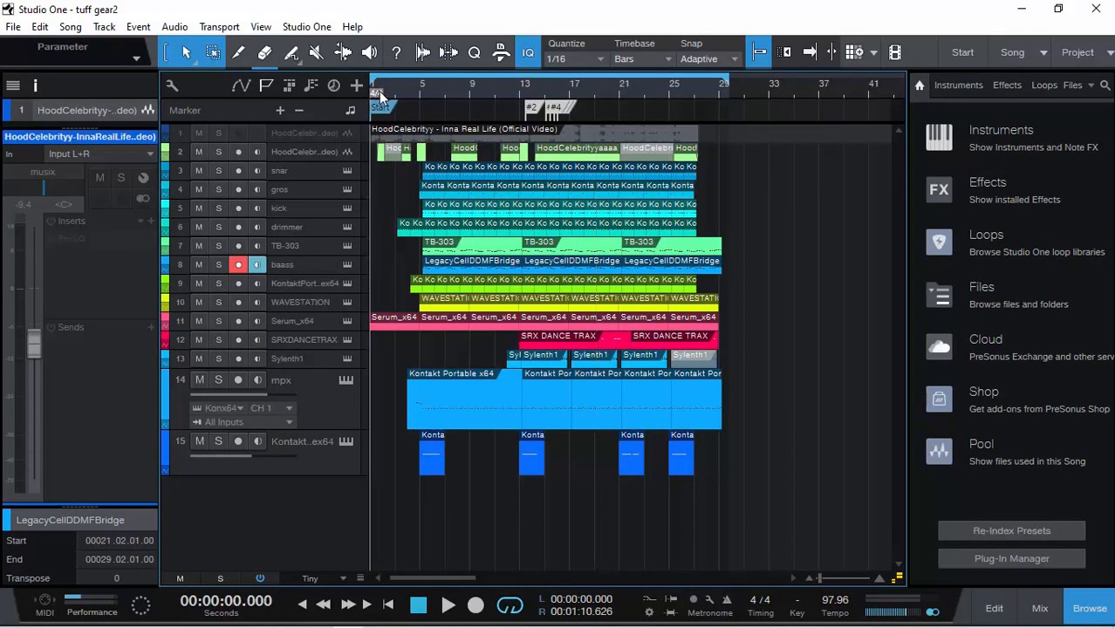
pyautogui.press('space')
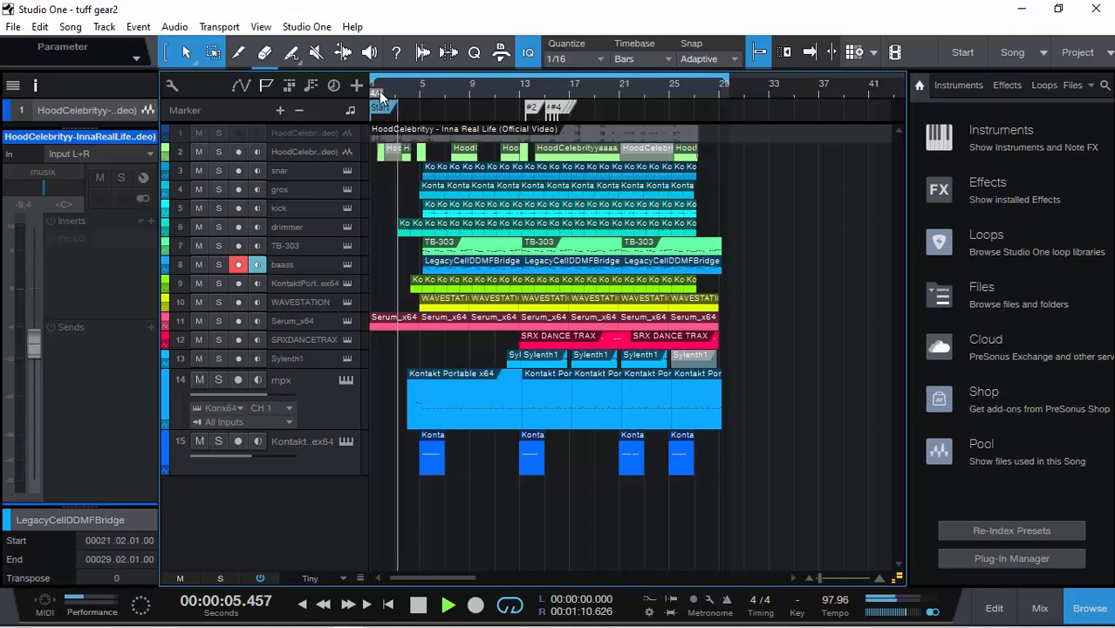
pyautogui.press('space')
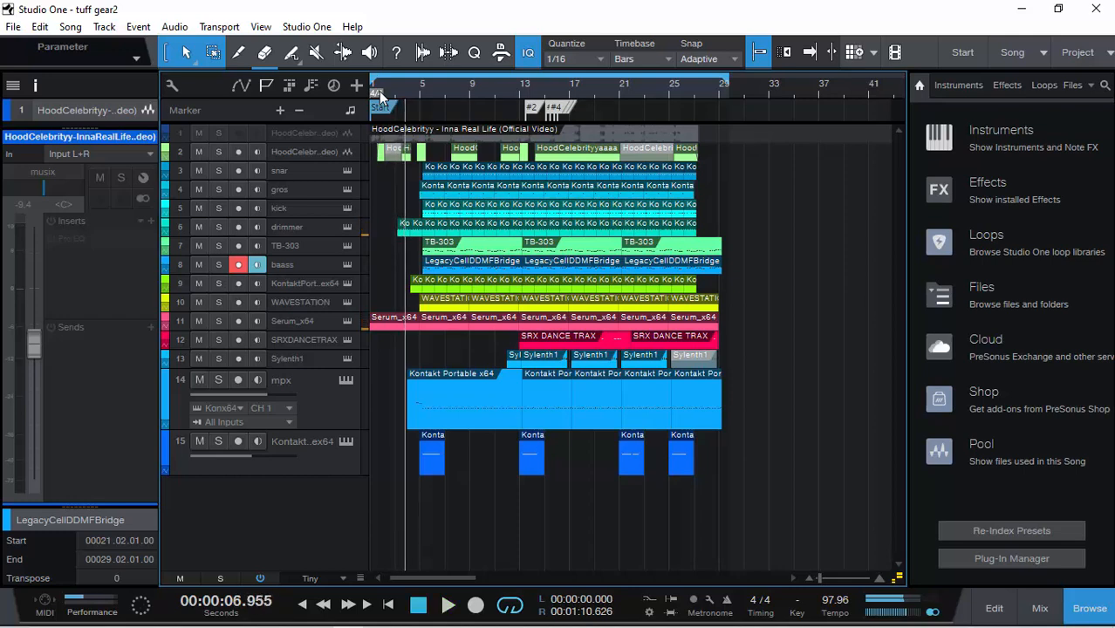
pyautogui.click(420, 85)
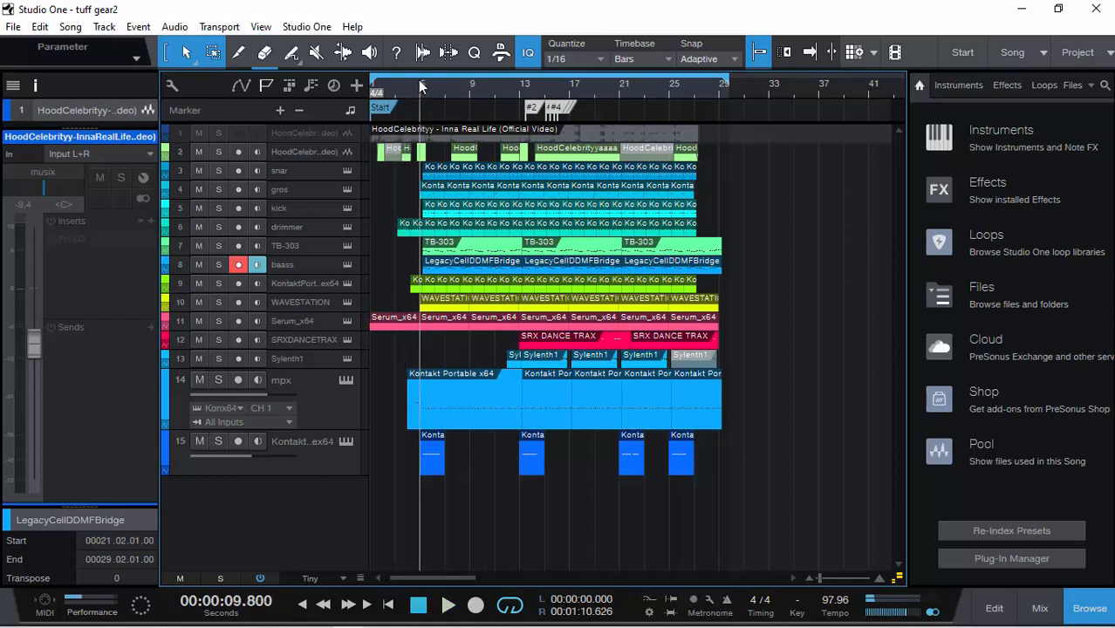
pyautogui.press('space')
pyautogui.press('space')
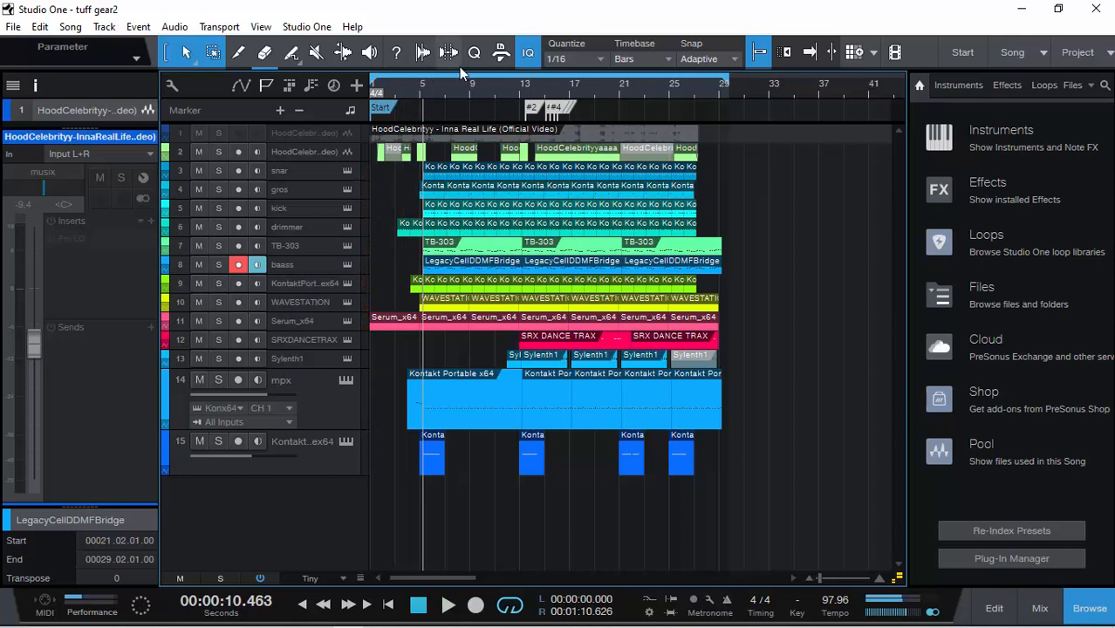
# Select the drimmer track and inspect the drusub bus it feeds in the console.
pyautogui.click(314, 227)
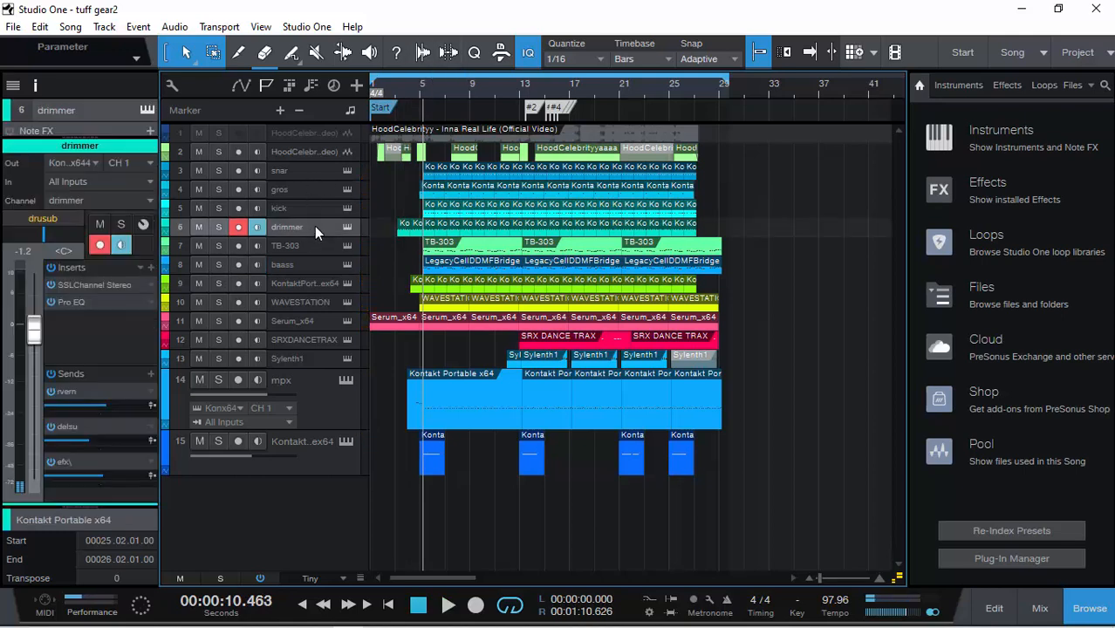
pyautogui.click(1039, 608)
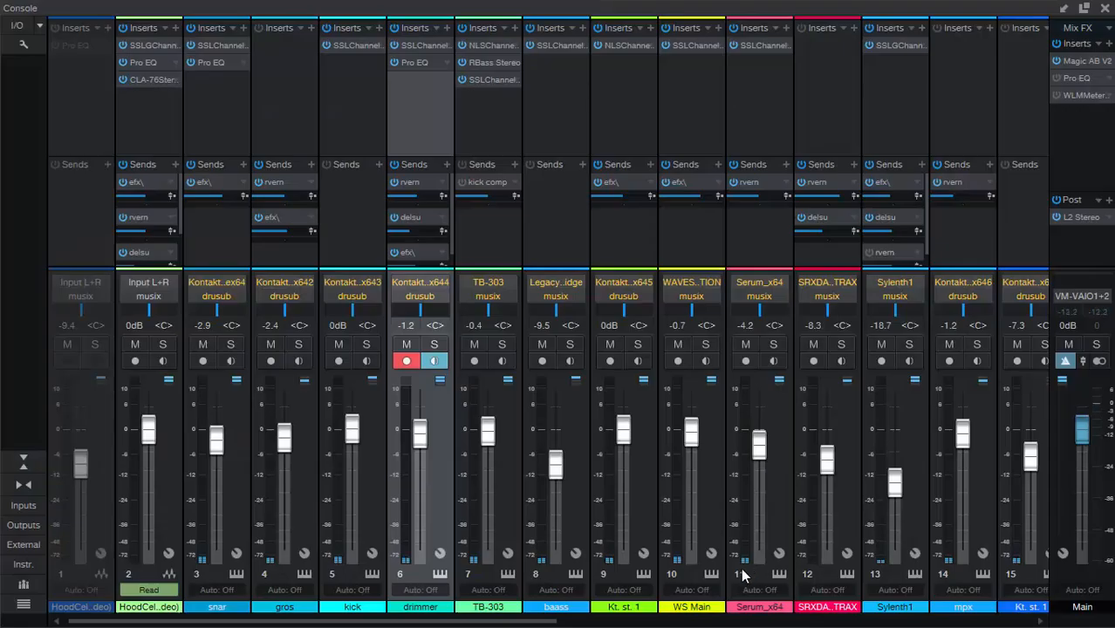
pyautogui.moveTo(560, 621); pyautogui.dragTo(986, 620)
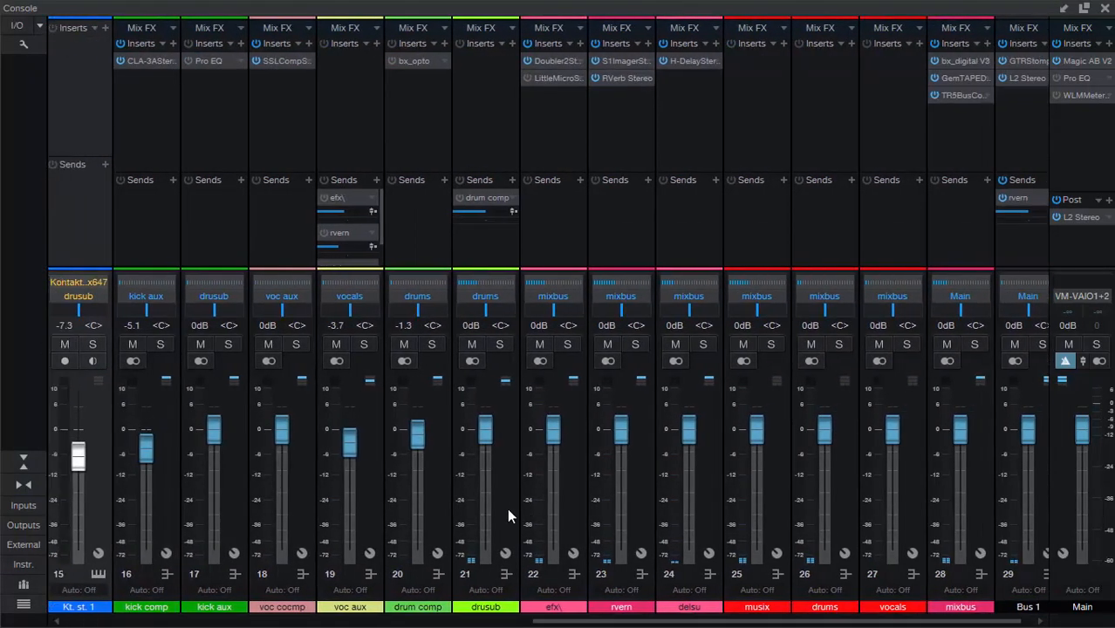
pyautogui.click(509, 516)
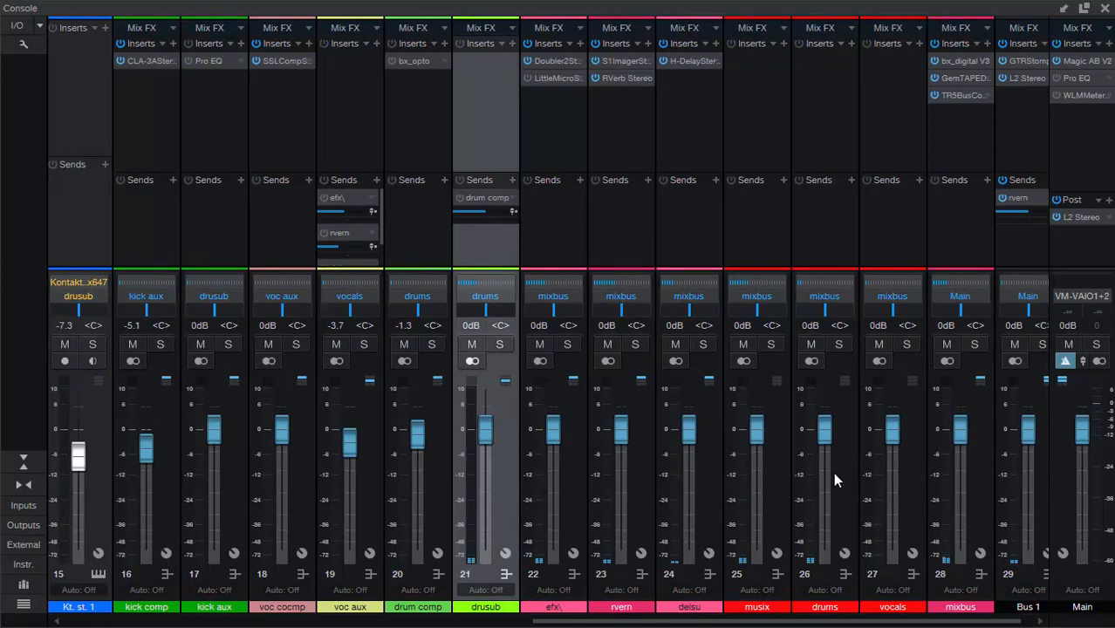
# Bypass the GemTAPED insert on the mixbus channel and the L2 Stereo and GTRStomp inserts on Bus 1.
pyautogui.click(936, 79)
pyautogui.click(1002, 79)
pyautogui.click(1003, 61)
# Audition the drums bus and the musix bus in solo during playback, and clear all solos.
pyautogui.click(839, 346)
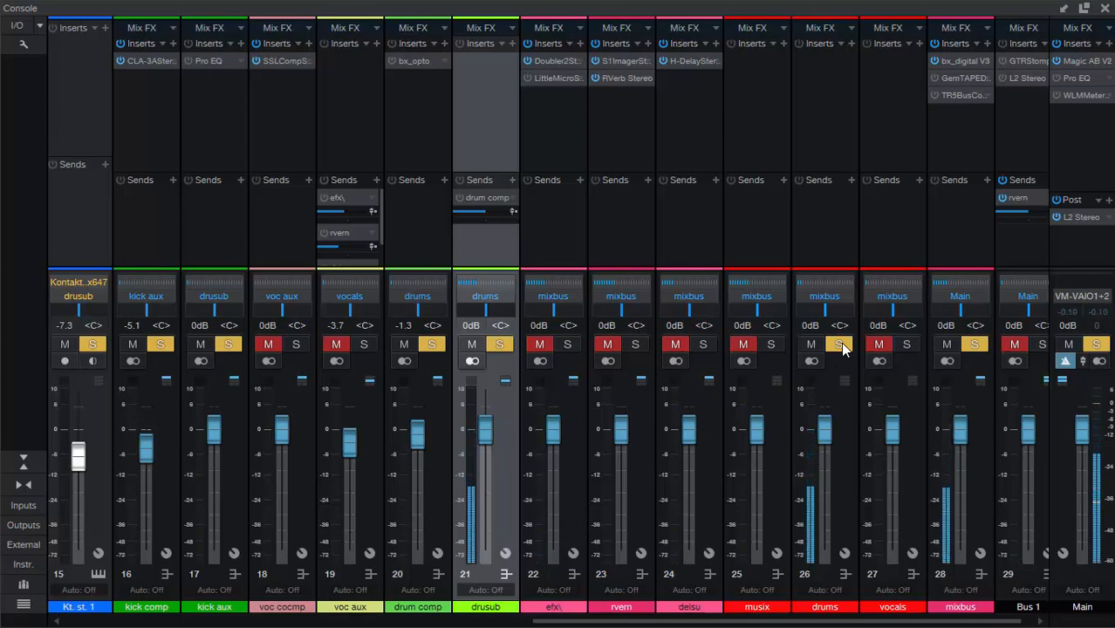
pyautogui.click(839, 345)
pyautogui.click(771, 346)
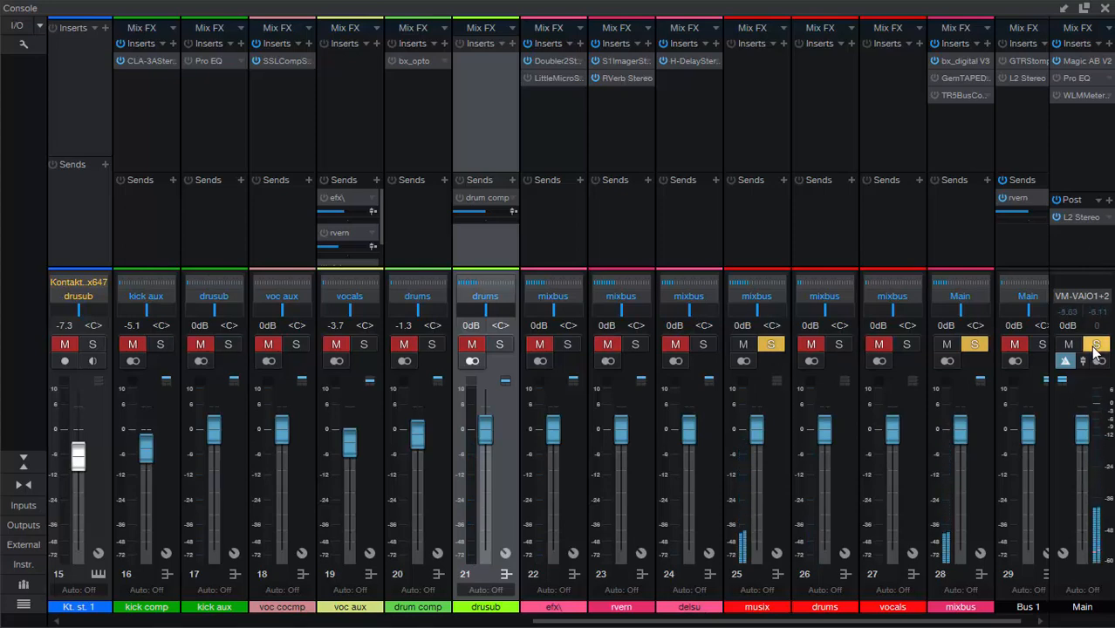
pyautogui.click(1096, 345)
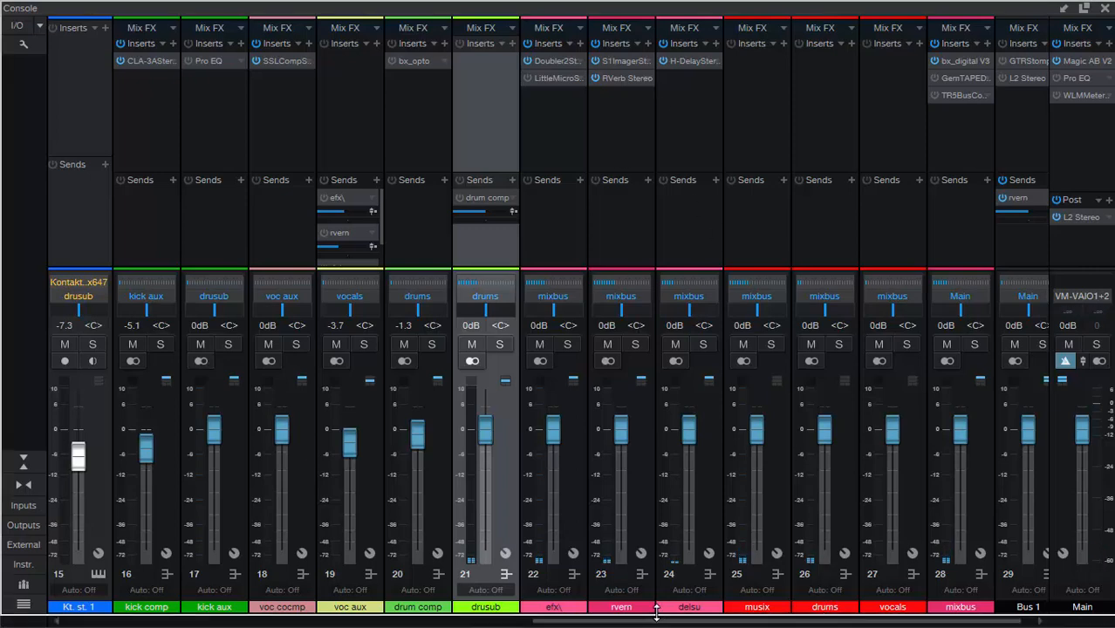
# Close the console and switch to the pristine productions YouTube channel page in Chrome.
pyautogui.moveTo(656, 613); pyautogui.dragTo(560, 586)
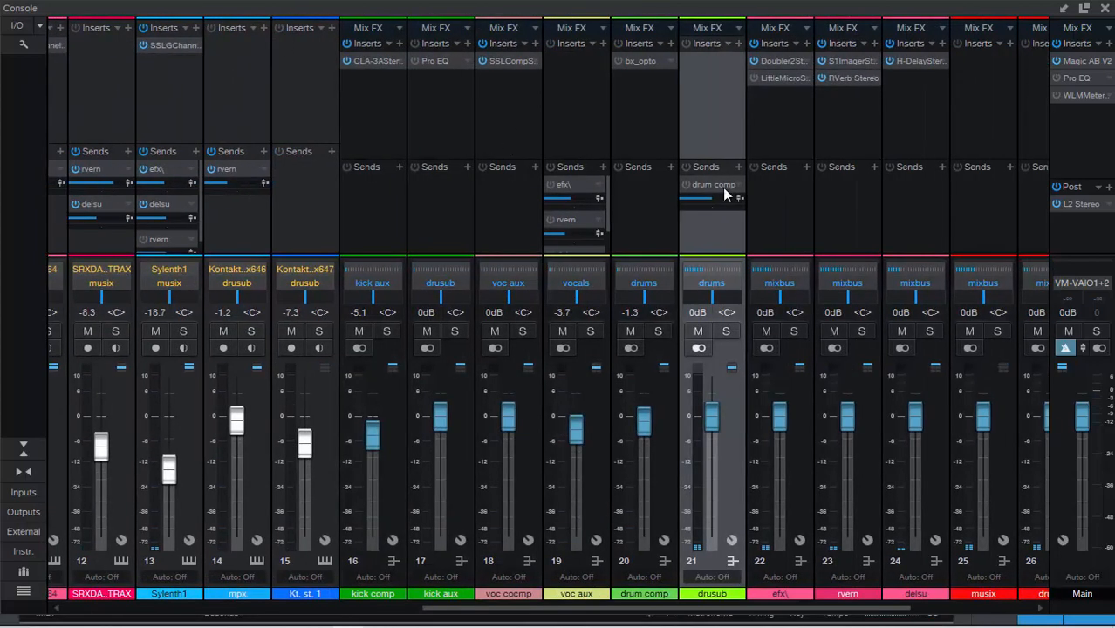
pyautogui.click(1103, 9)
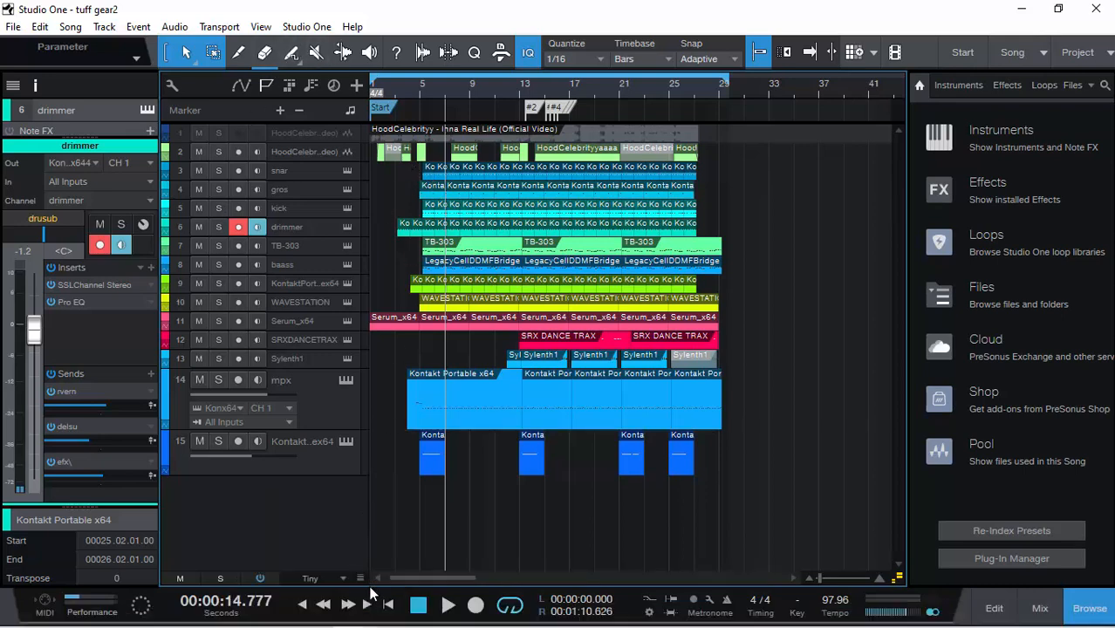
pyautogui.moveTo(318, 616)
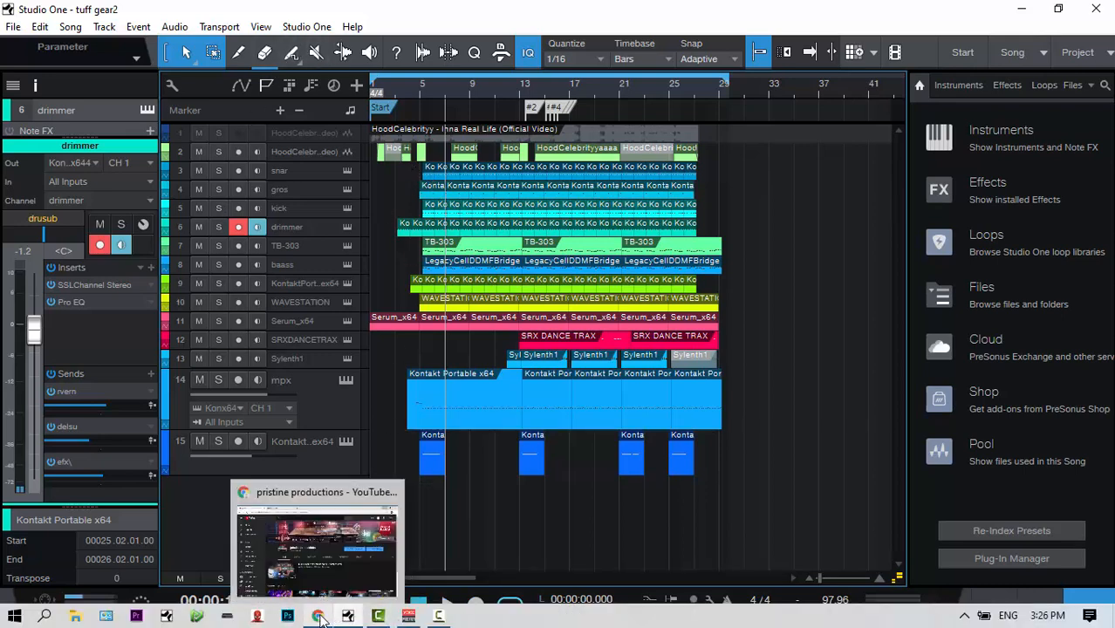
pyautogui.click(338, 554)
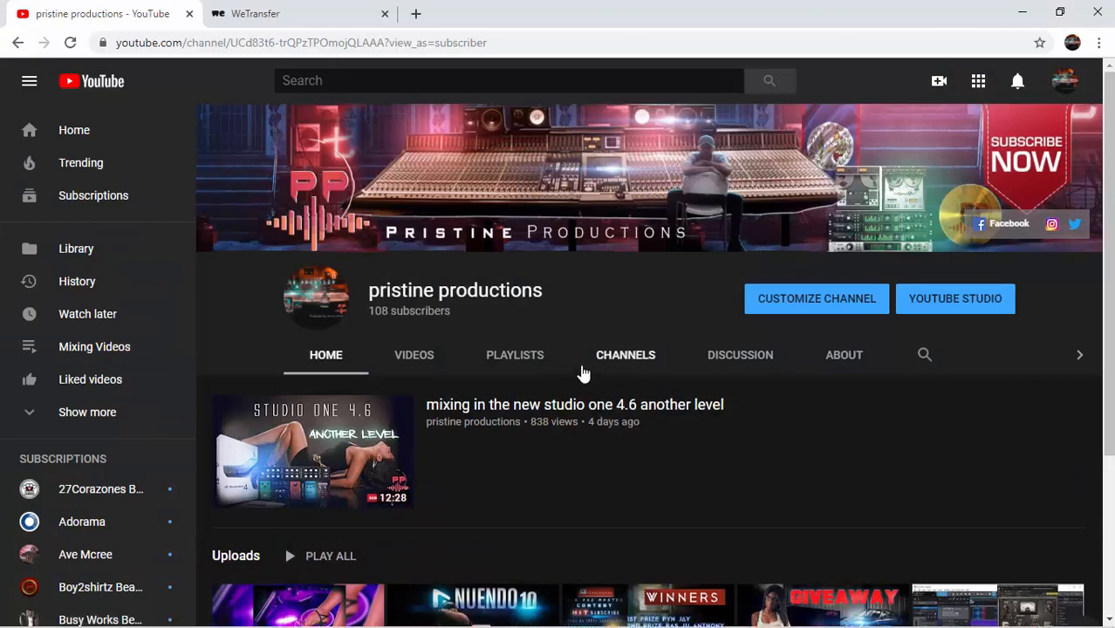
# Look over the channel's home page, from its banner and featured video down to the Uploads row.
pyautogui.scroll(-2, 583, 373)
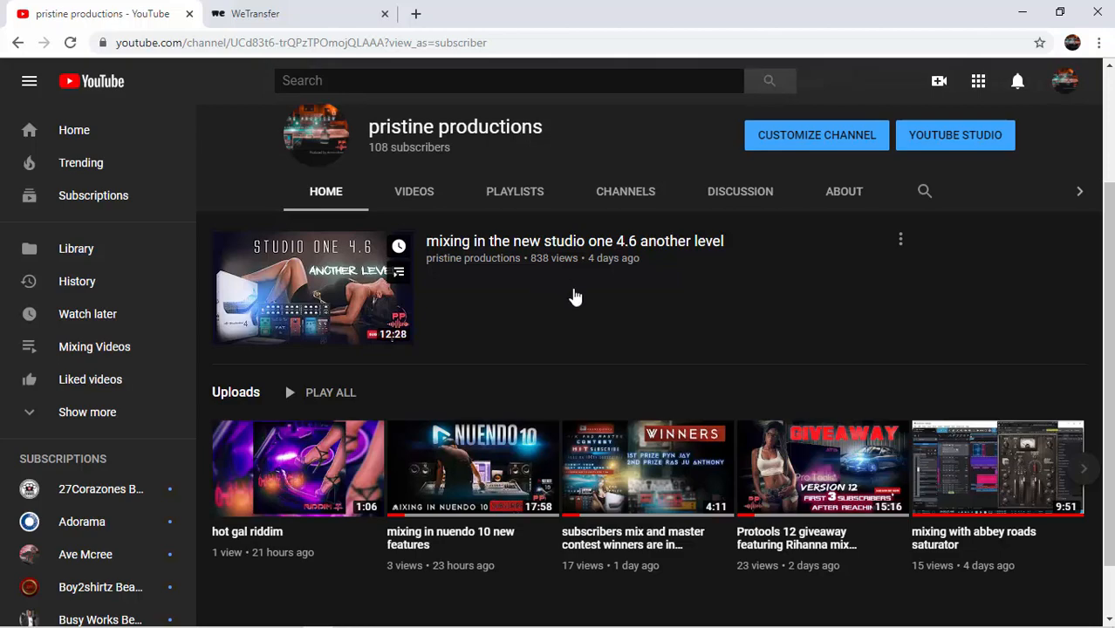
pyautogui.scroll(1, 598, 296)
pyautogui.scroll(1, 598, 297)
pyautogui.scroll(-2, 588, 301)
pyautogui.scroll(2, 580, 309)
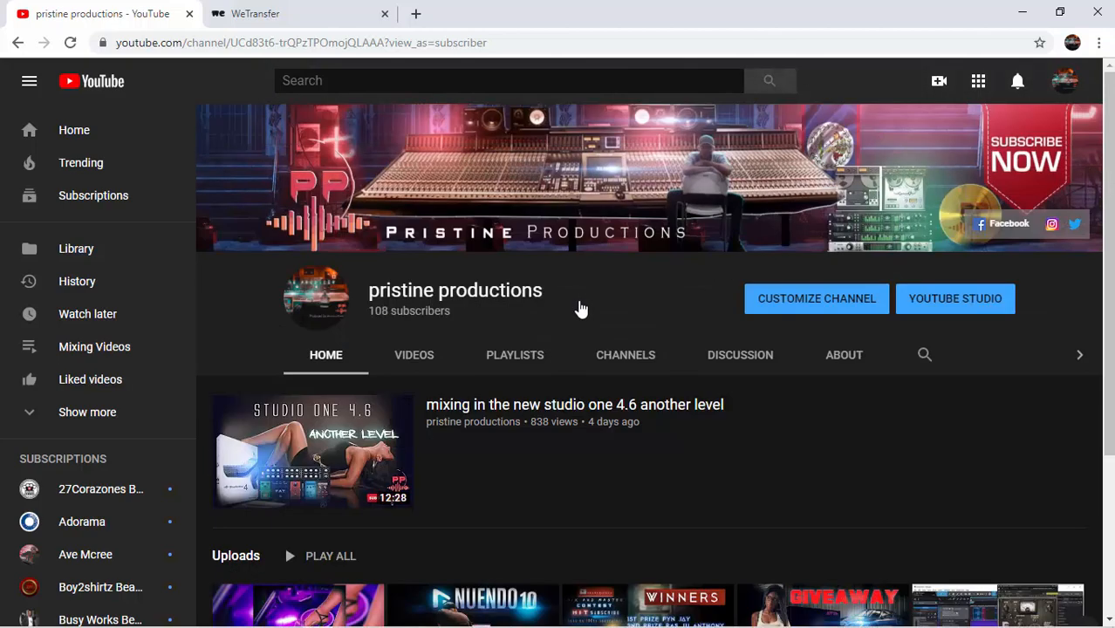
pyautogui.scroll(-3, 580, 307)
pyautogui.scroll(3, 580, 309)
pyautogui.scroll(-2, 580, 309)
pyautogui.scroll(2, 580, 308)
pyautogui.scroll(-2, 578, 300)
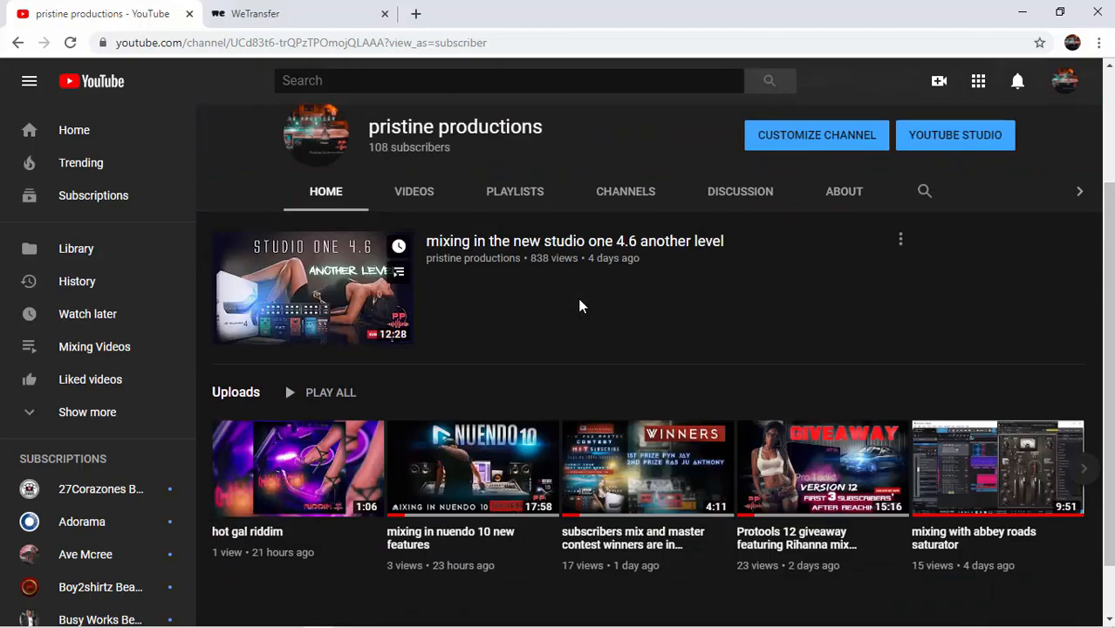
pyautogui.scroll(2, 579, 304)
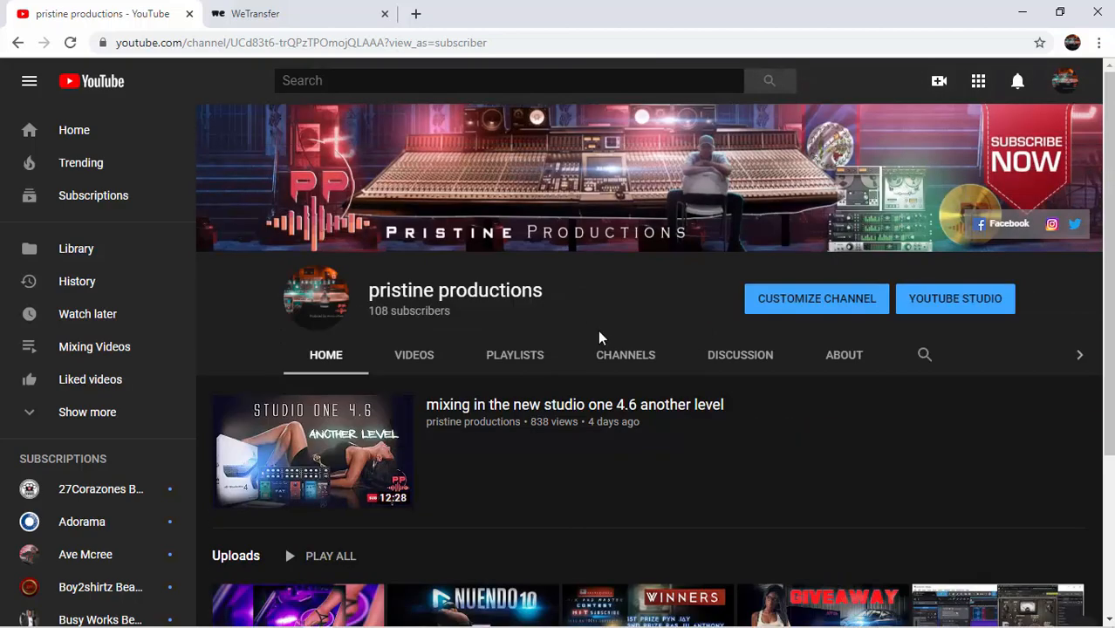